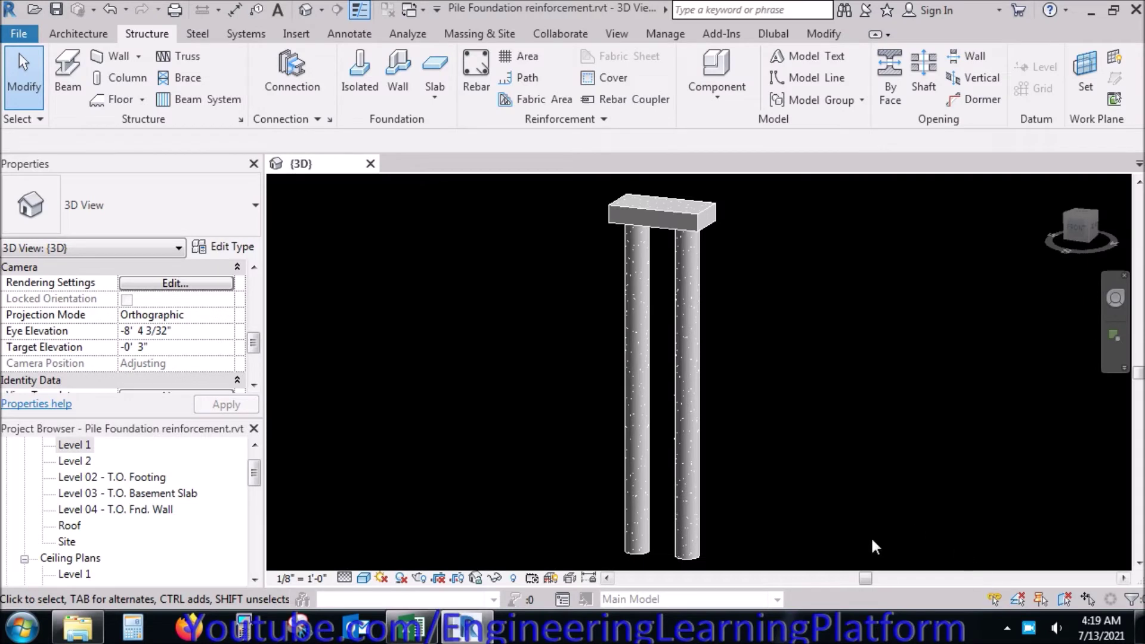
Step: Orbit the two-pile cap model in 3D, then open the North elevation view
middle_click_drag(837, 508, 831, 504)
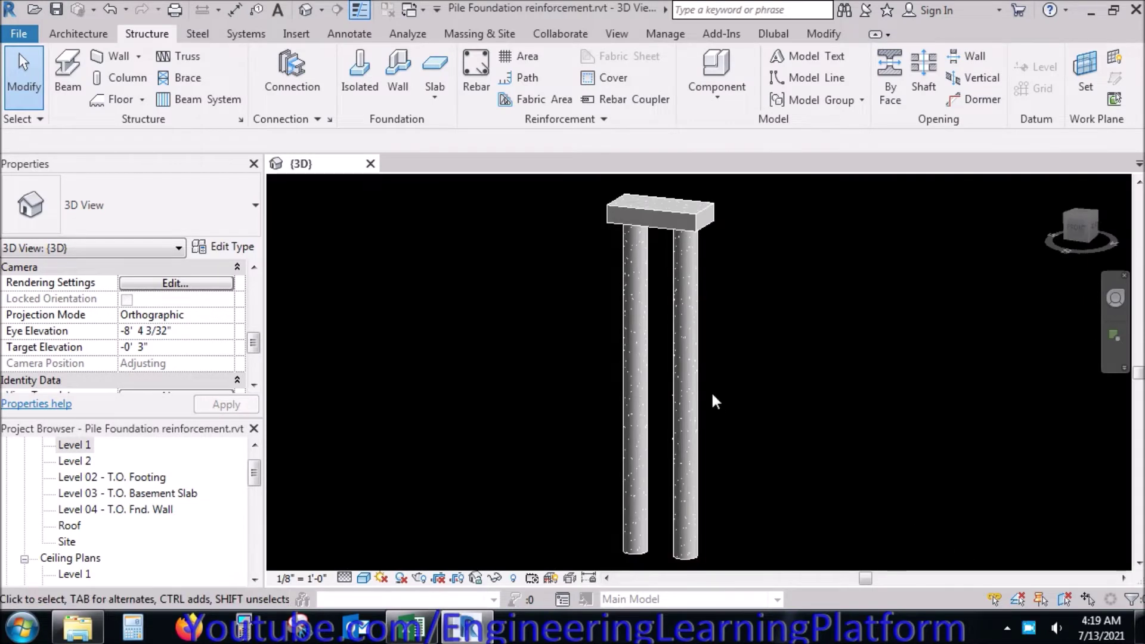
mouse_move(764, 383)
middle_mouse_down("shift")
mouse_move(685, 409)
mouse_move(511, 409)
mouse_move(270, 484)
middle_mouse_up("shift")
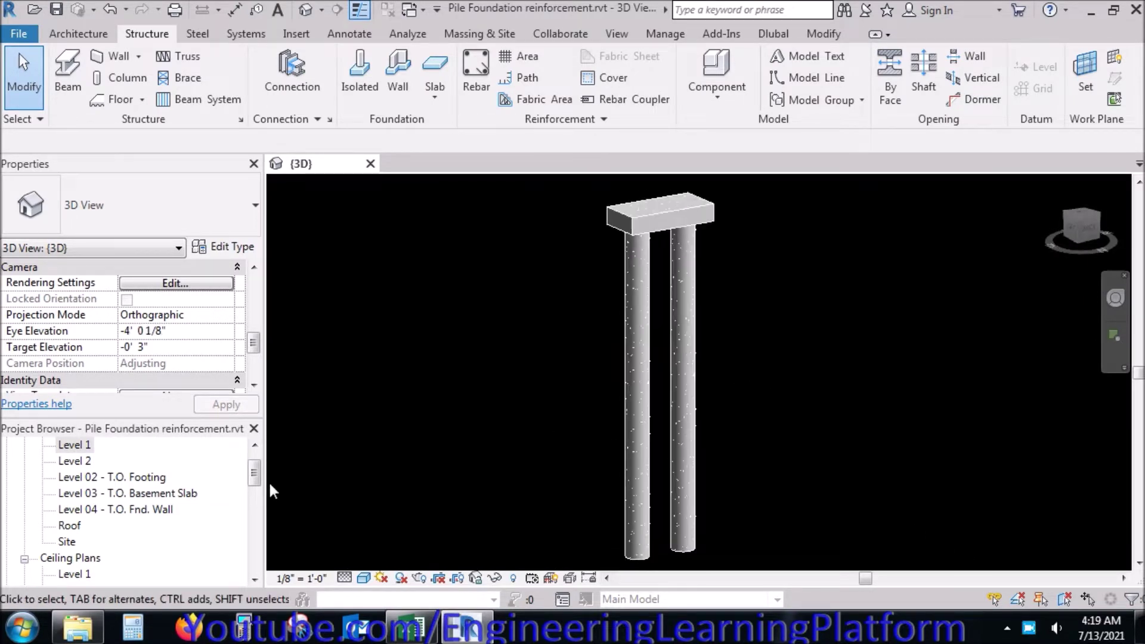
left_click_drag(257, 471, 255, 541)
double_click(73, 494)
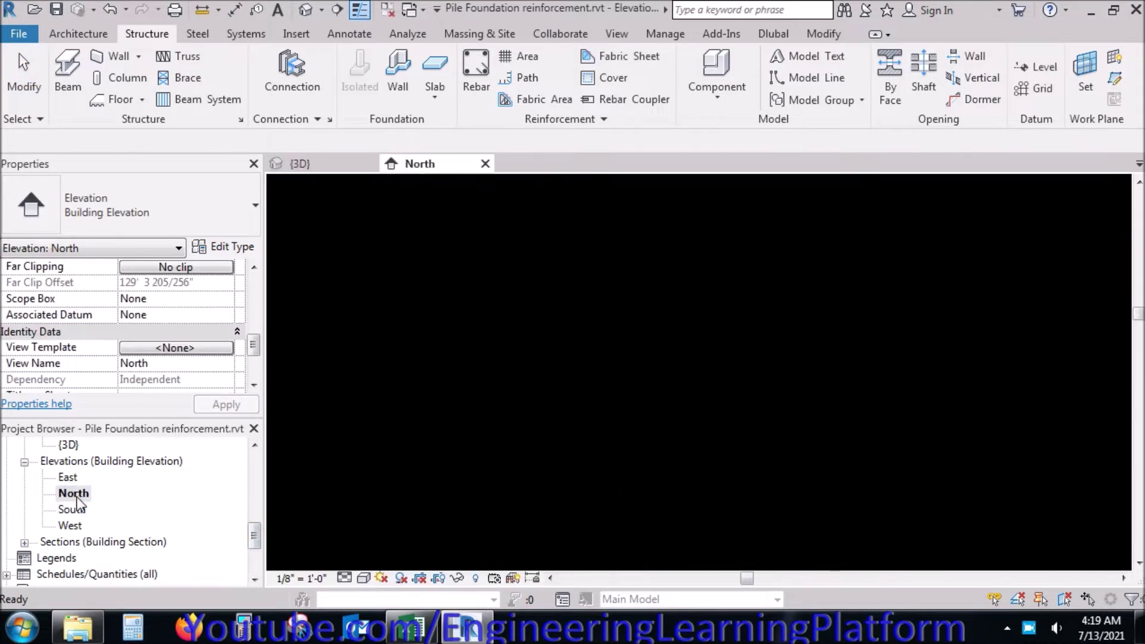
Step: Zoom in on the piles and the level heads in the North elevation
scroll(1018, 410, "up", 3)
middle_click_drag(1018, 410, 824, 394)
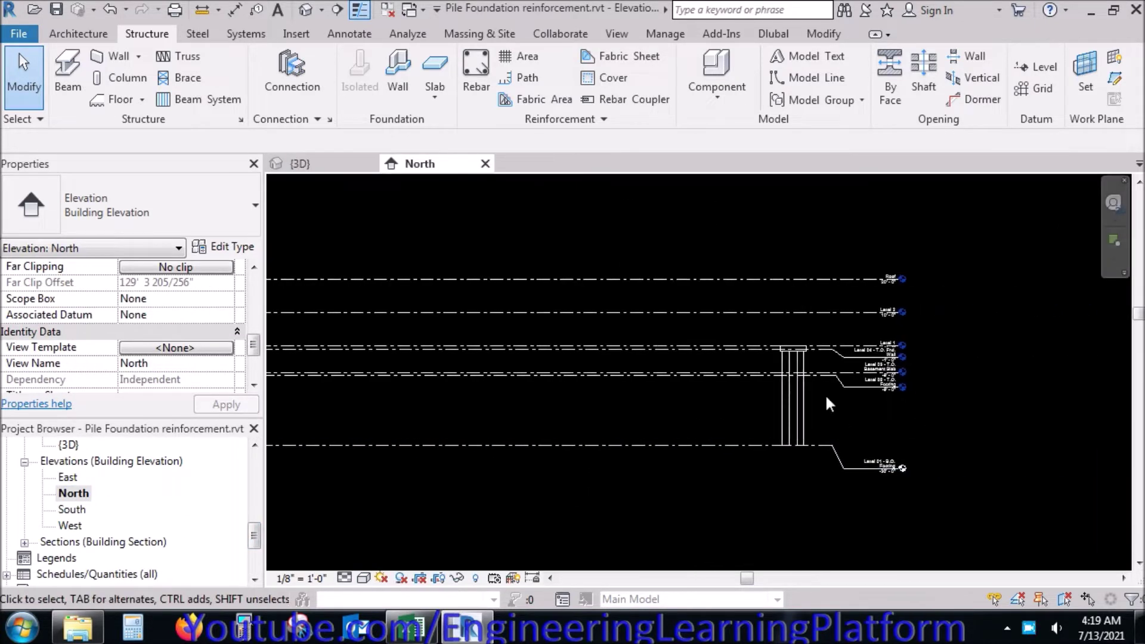
scroll(825, 394, "up", 2)
scroll(882, 486, "up", 2)
mouse_move(890, 498)
middle_mouse_down()
mouse_move(865, 435)
mouse_move(820, 445)
middle_mouse_up()
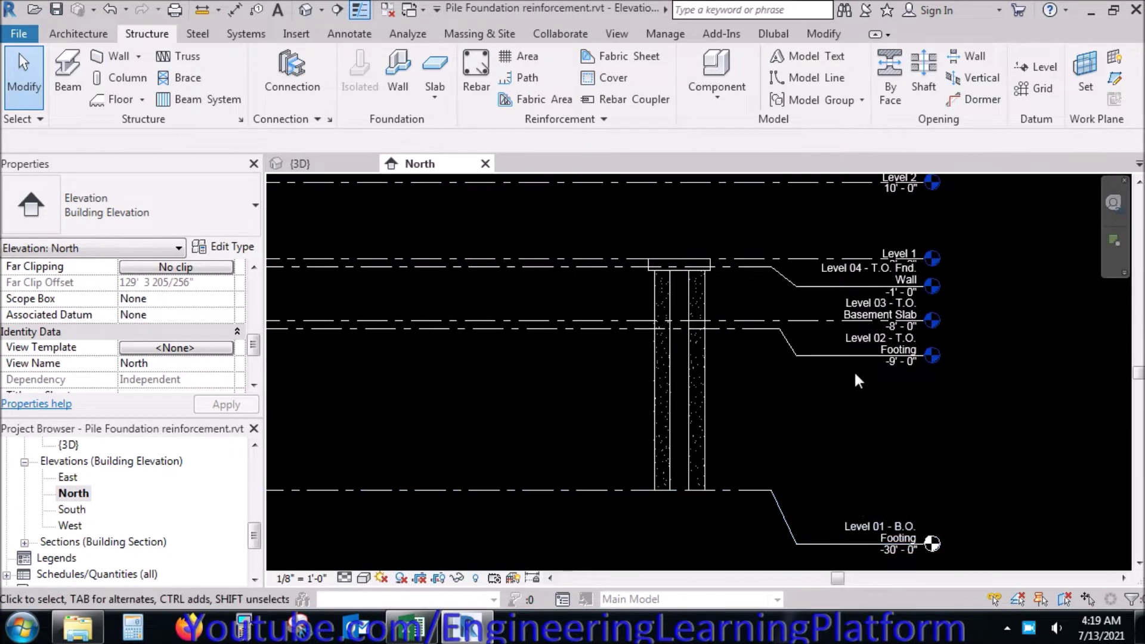
scroll(792, 270, "up", 1)
scroll(911, 266, "up", 2)
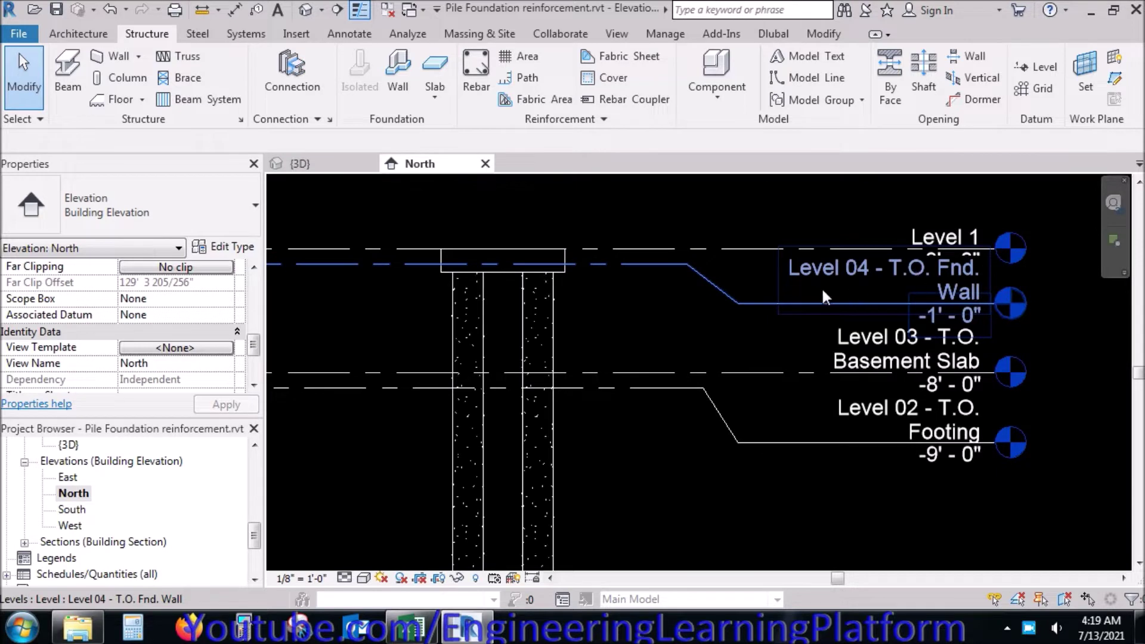
scroll(817, 290, "down", 1)
Step: Add an elbow to the Level 1 tag and raise it clear of Level 04 - T.O. Fnd. Wall
left_click(706, 253)
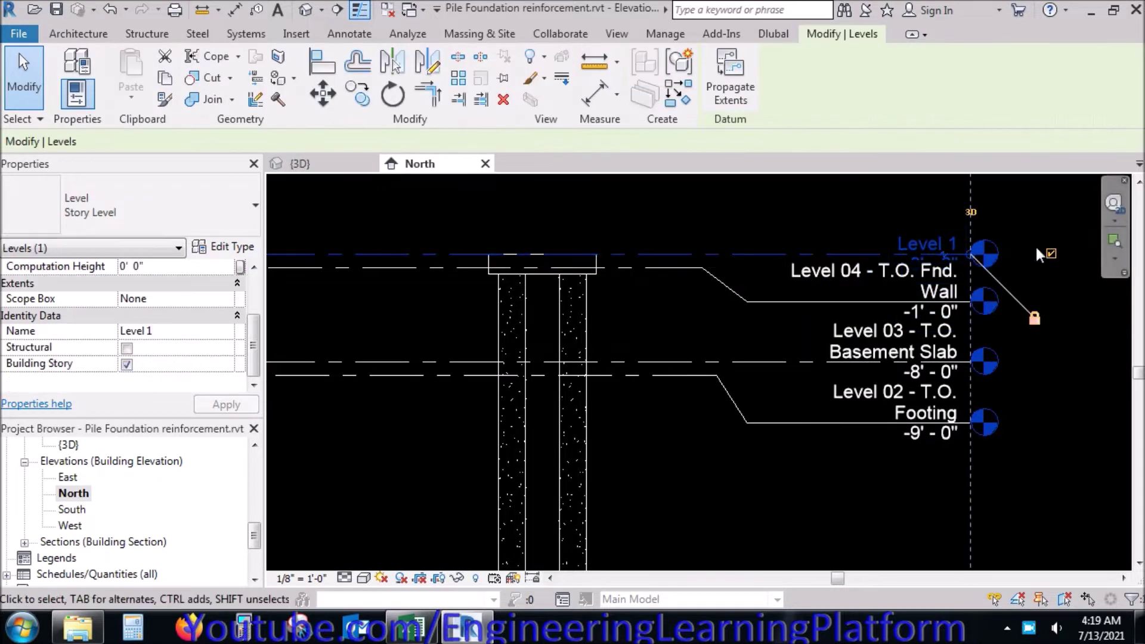
left_click(941, 255)
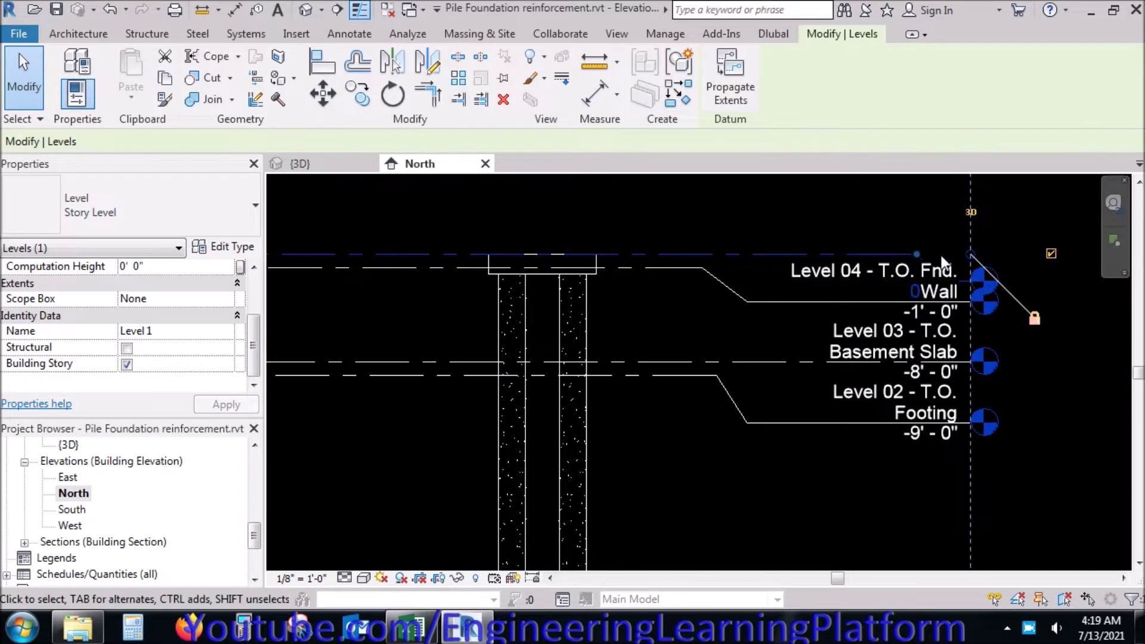
left_click_drag(943, 292, 942, 191)
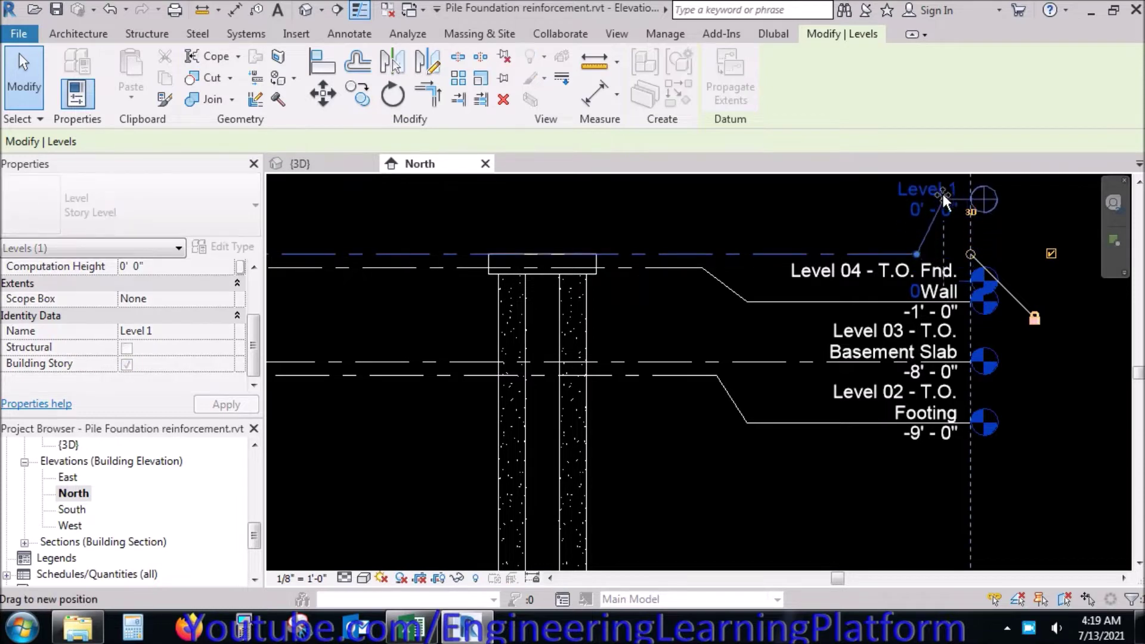
middle_click_drag(904, 236, 912, 296)
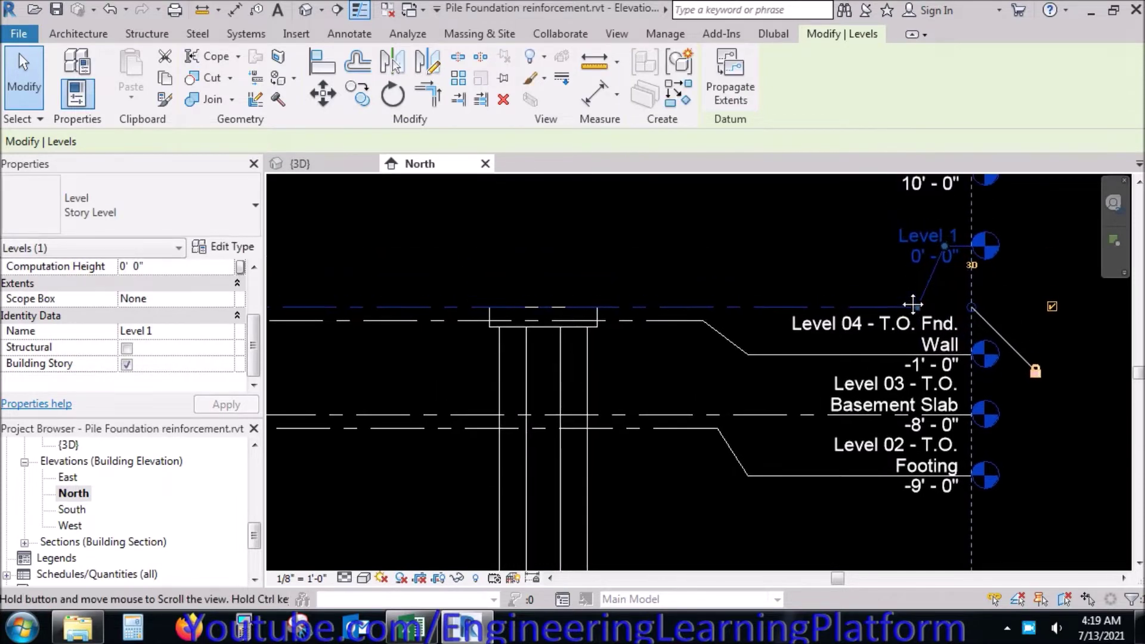
left_click(832, 245)
Step: Zoom out to show all levels and return to the 3D view
scroll(832, 245, "down", 2)
scroll(831, 244, "down", 2)
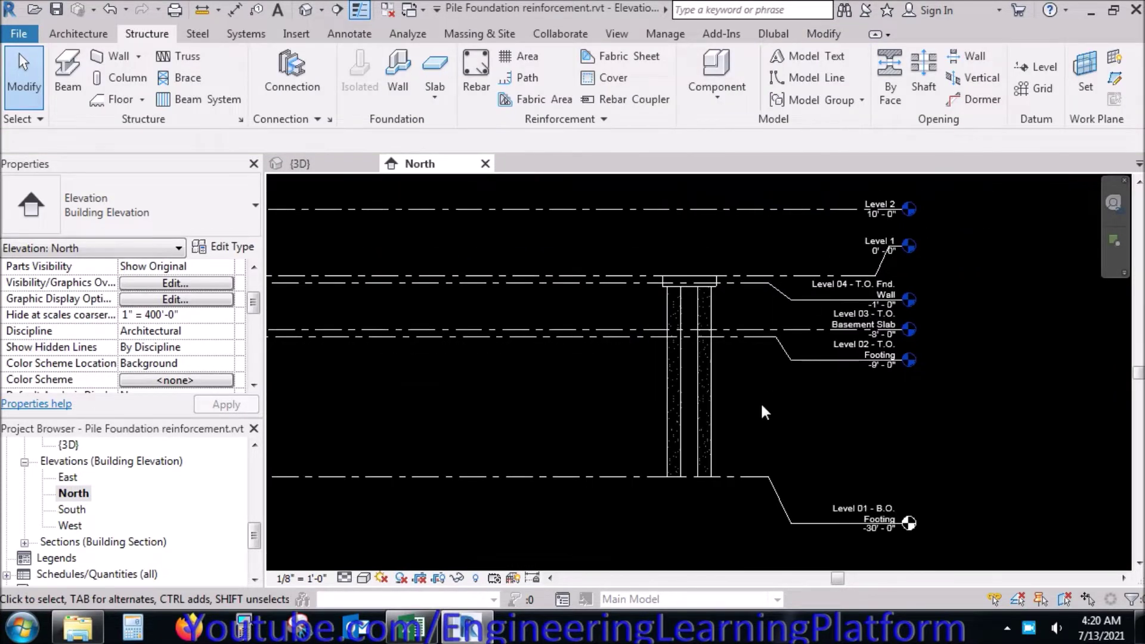
middle_click_drag(755, 402, 794, 394)
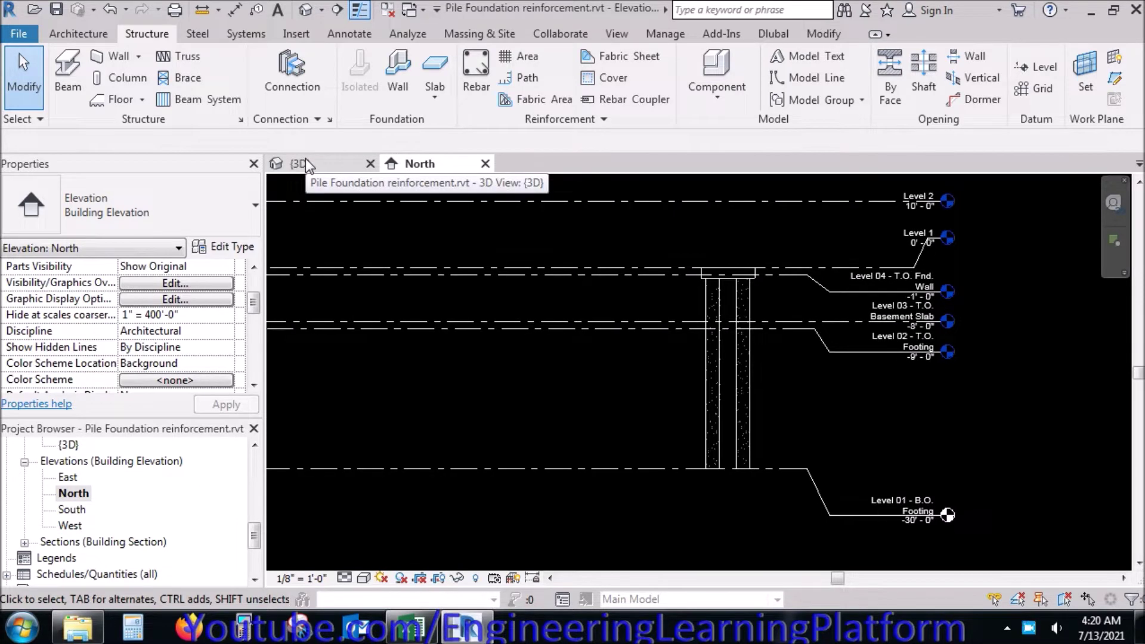
left_click(305, 159)
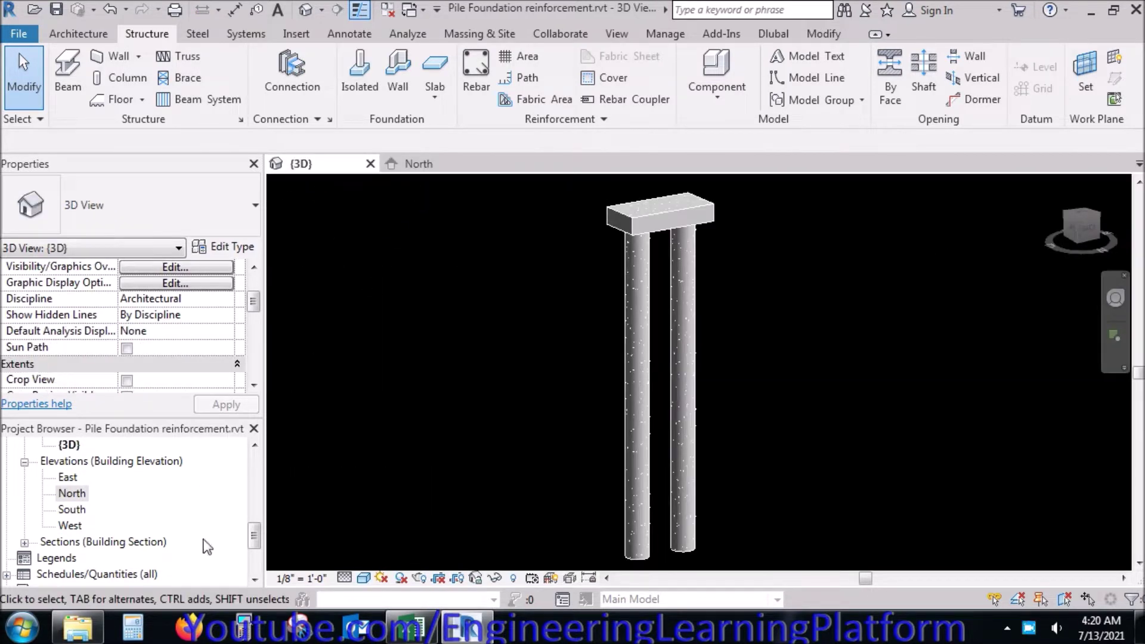
Step: Open the Level 1 ceiling plan and set its phase to Project Completion
left_click_drag(254, 533, 254, 489)
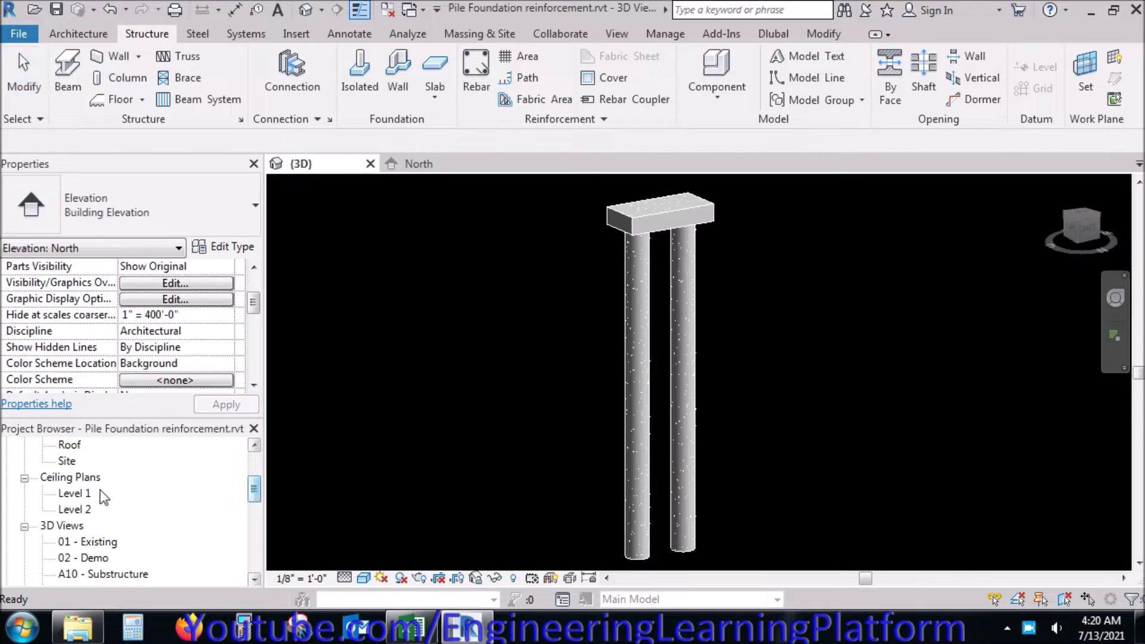
double_click(74, 493)
middle_click_drag(519, 457, 606, 391)
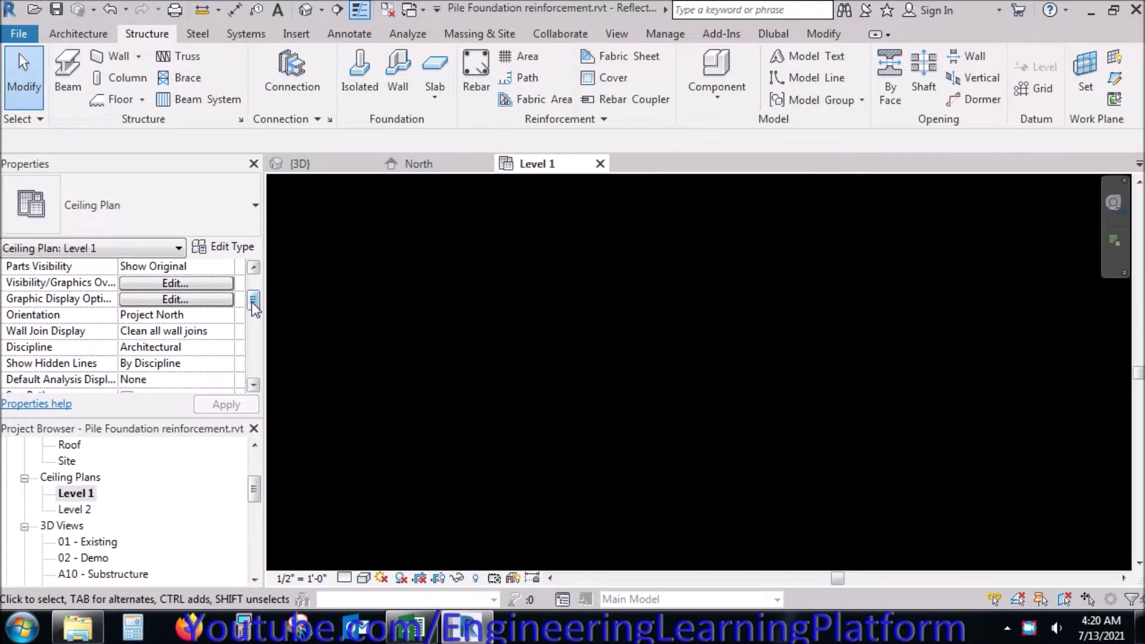
left_click_drag(254, 302, 255, 380)
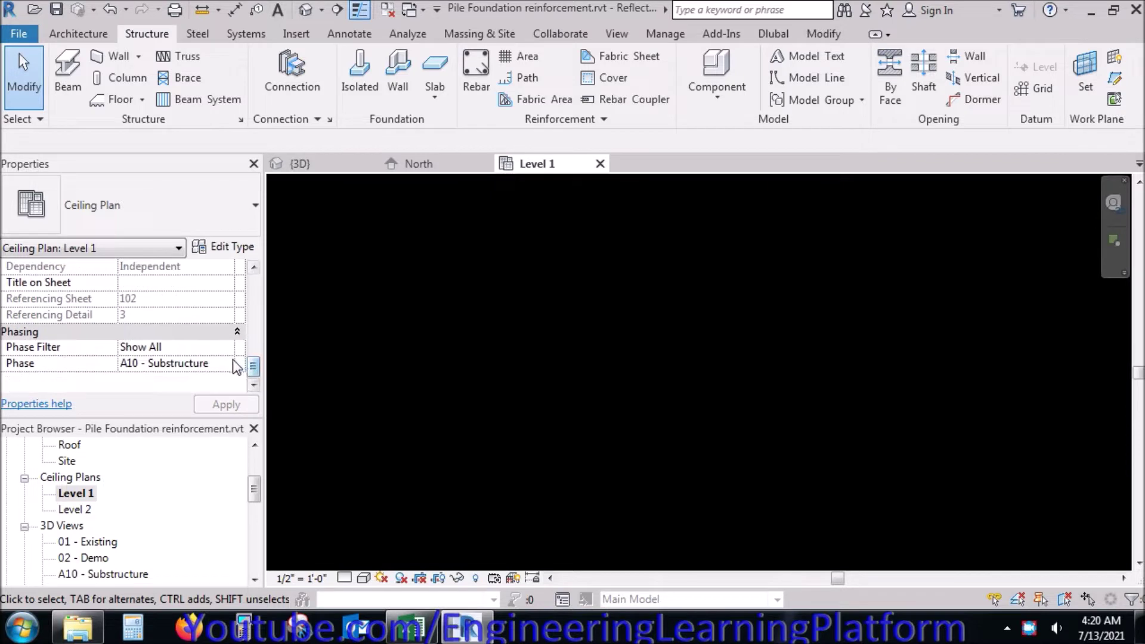
left_click(237, 365)
scroll(258, 413, "down", 2)
left_click(229, 446)
left_click(226, 404)
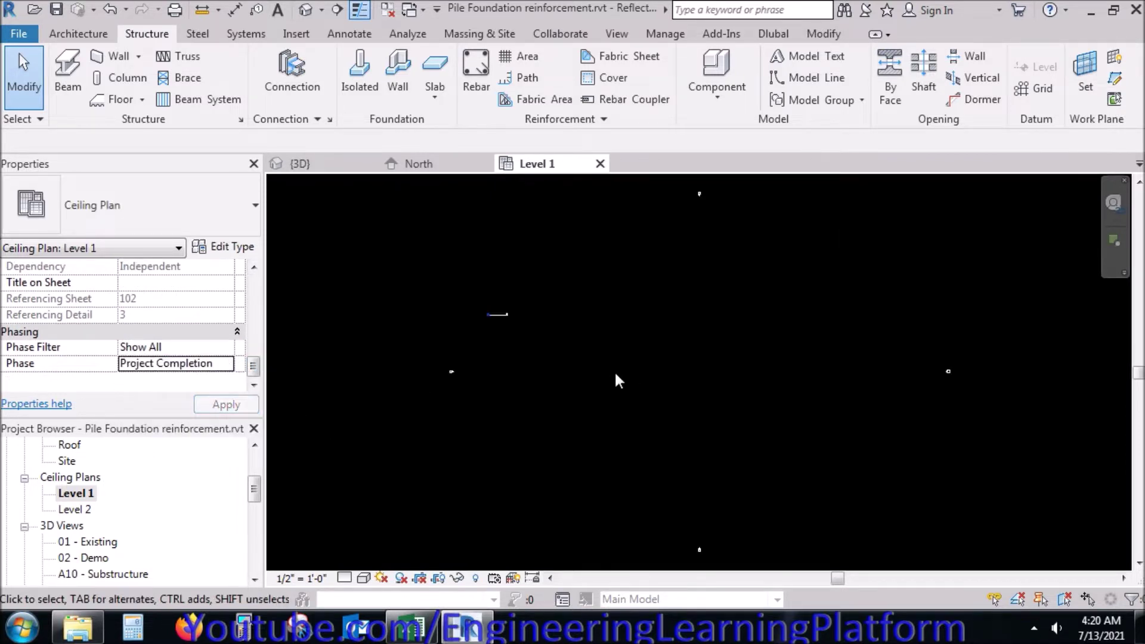
Step: Set the ceiling plan to Fine detail level and Shaded visual style
scroll(492, 313, "up", 3)
scroll(491, 314, "up", 2)
left_click(344, 577)
left_click(368, 557)
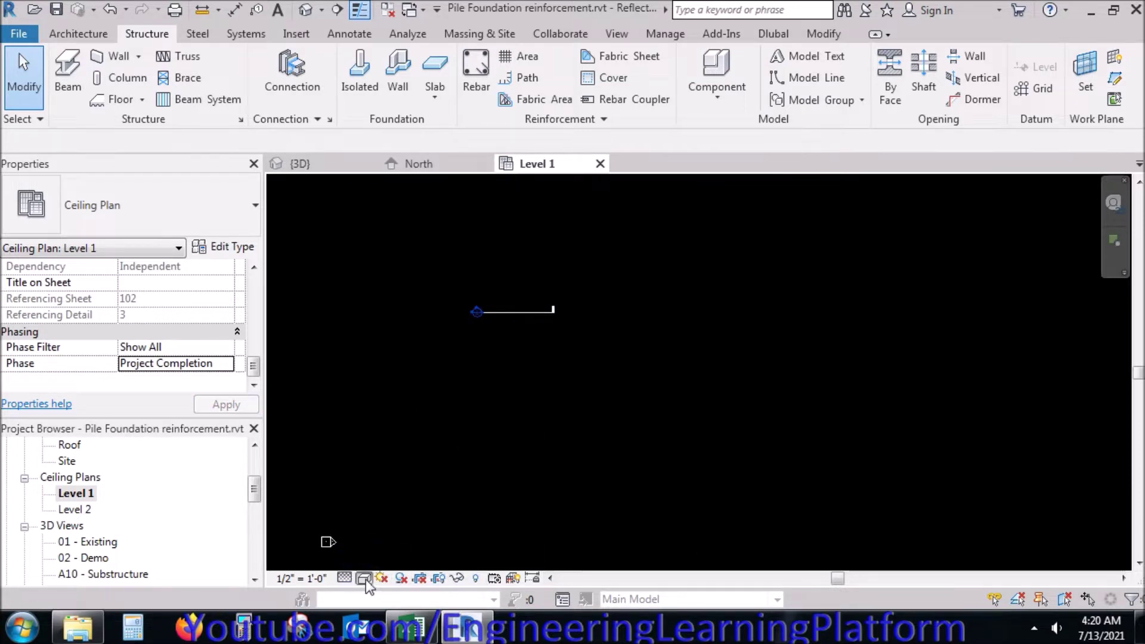
left_click(365, 579)
left_click(394, 507)
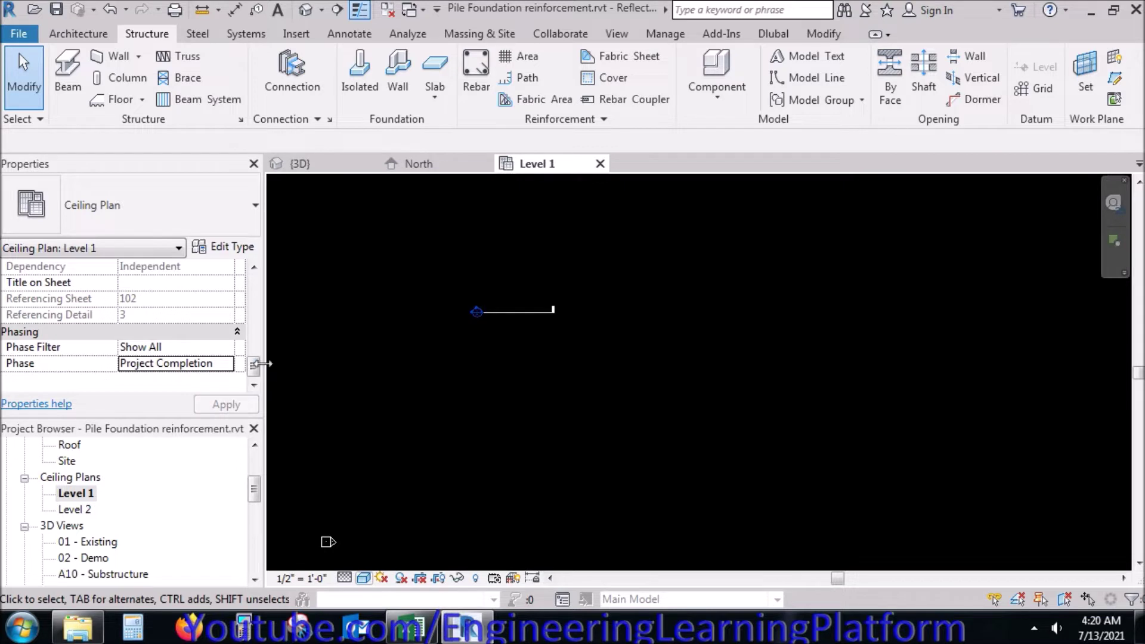
Step: Check the view for hidden elements and bring up its View Range settings
scroll(253, 364, "up", 1)
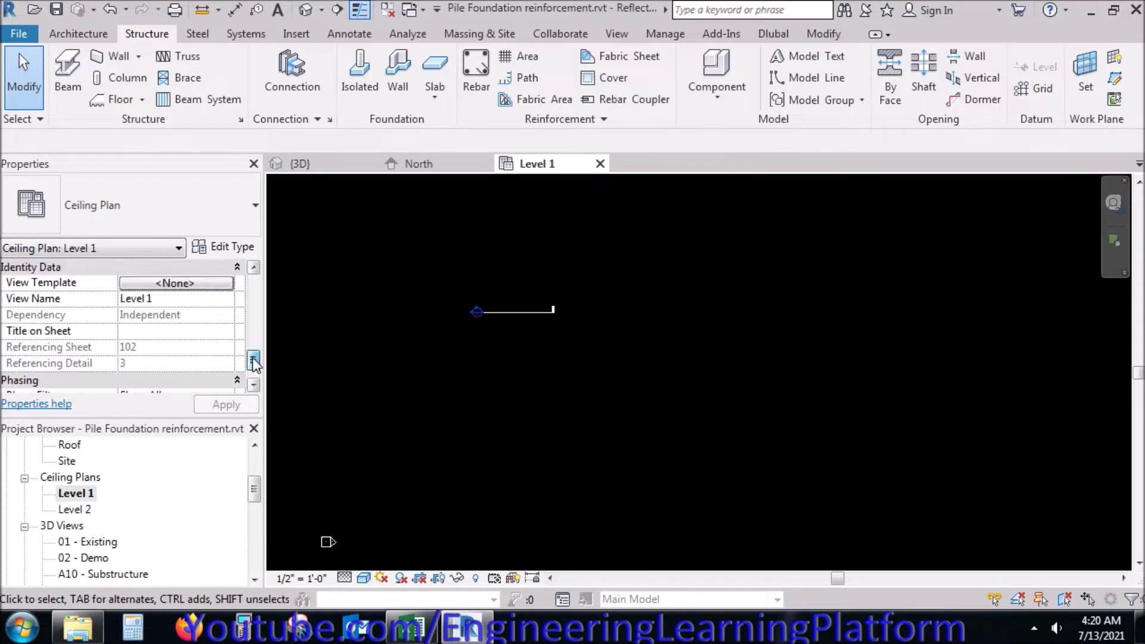
scroll(253, 363, "down", 1)
left_click(476, 578)
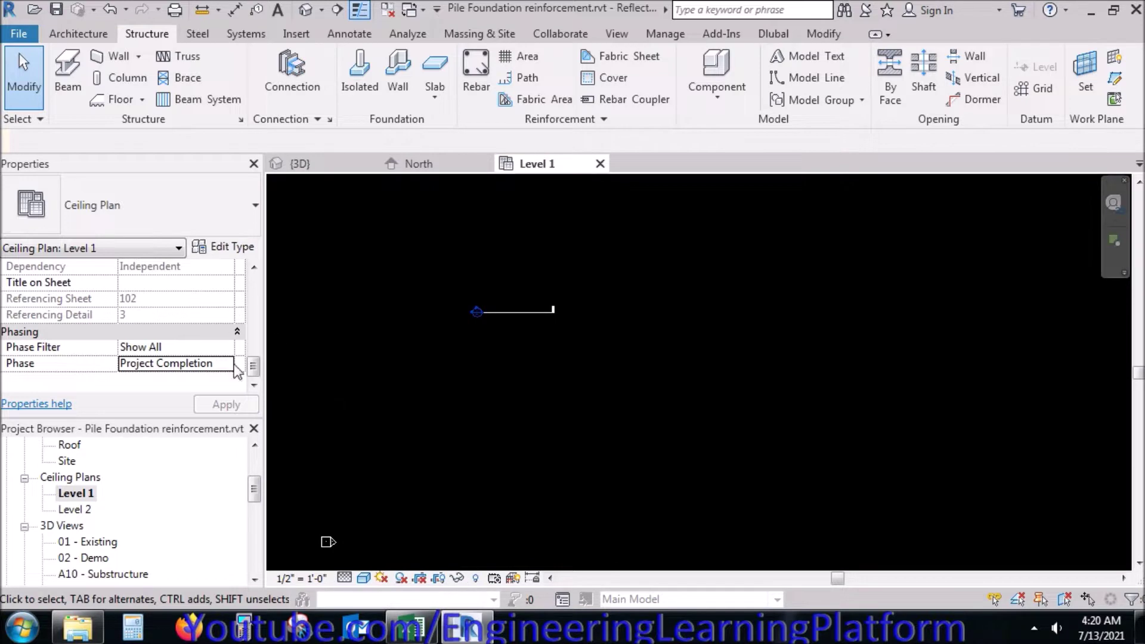
left_click_drag(255, 366, 249, 344)
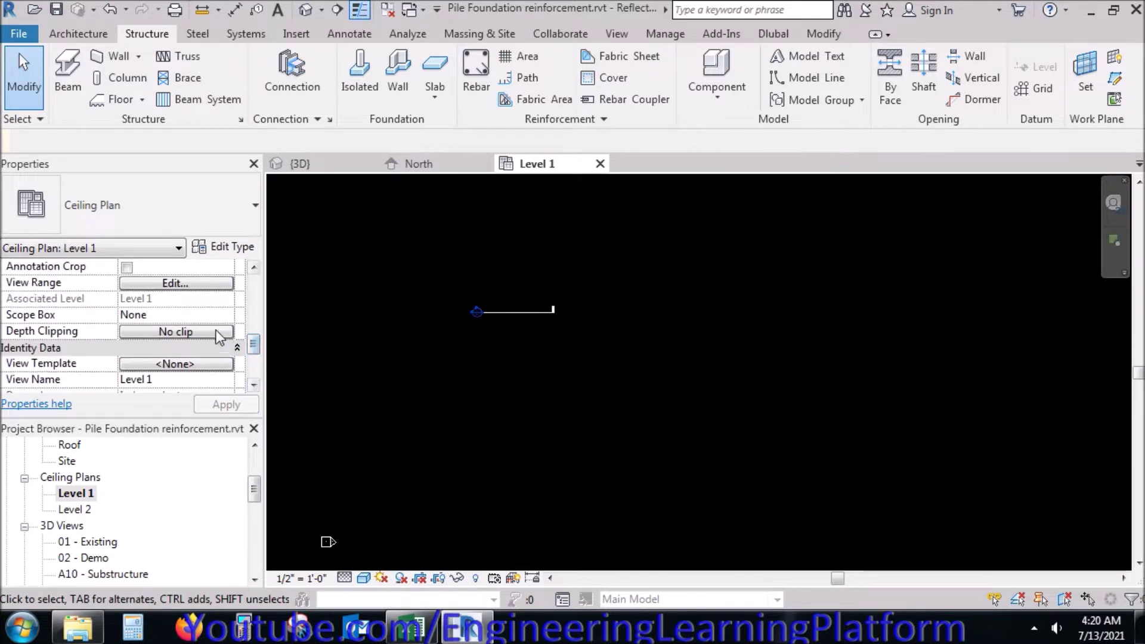
left_click(184, 285)
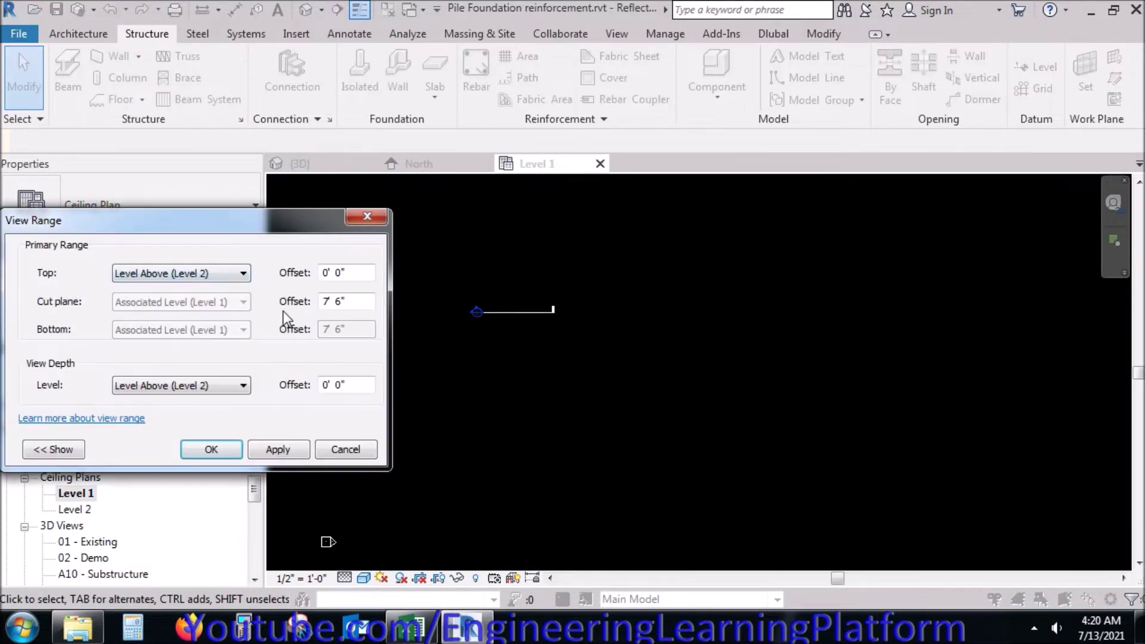
Step: Set the view range Top to Level 2 offset 1' 0" and cut plane offset 0' 0"
scroll(202, 278, "up", 1)
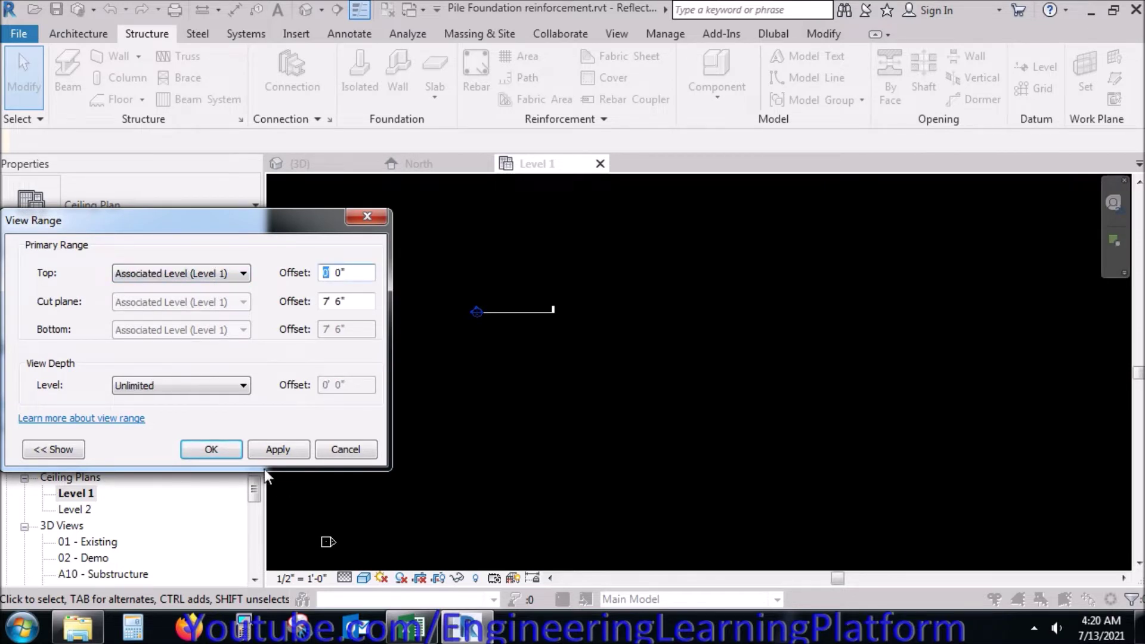
type("1")
left_click(269, 448)
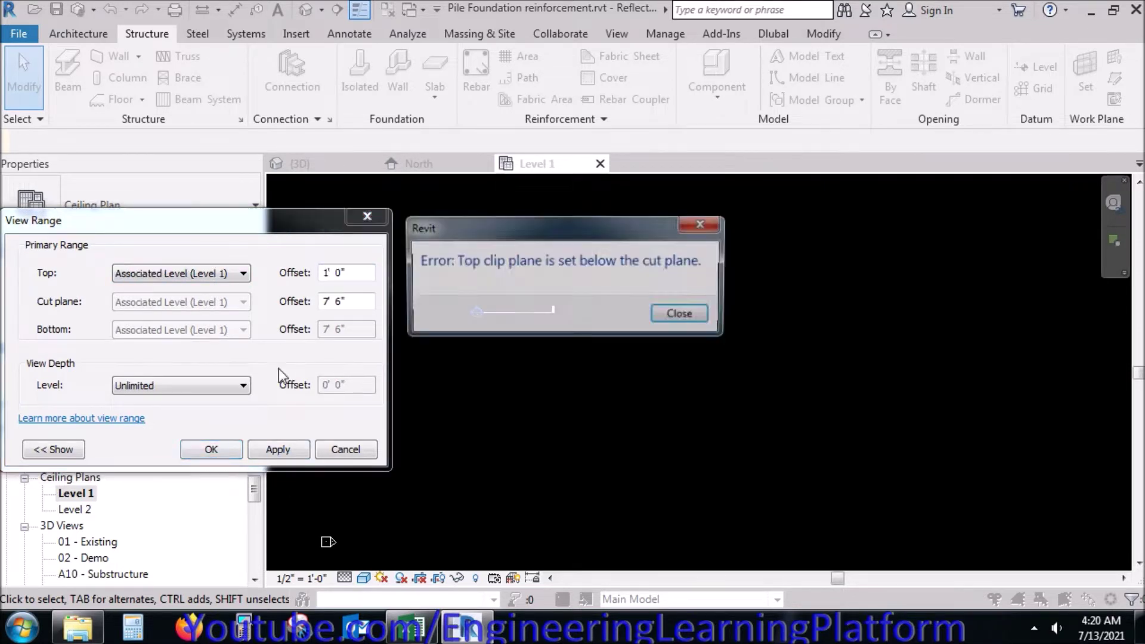
left_click(682, 315)
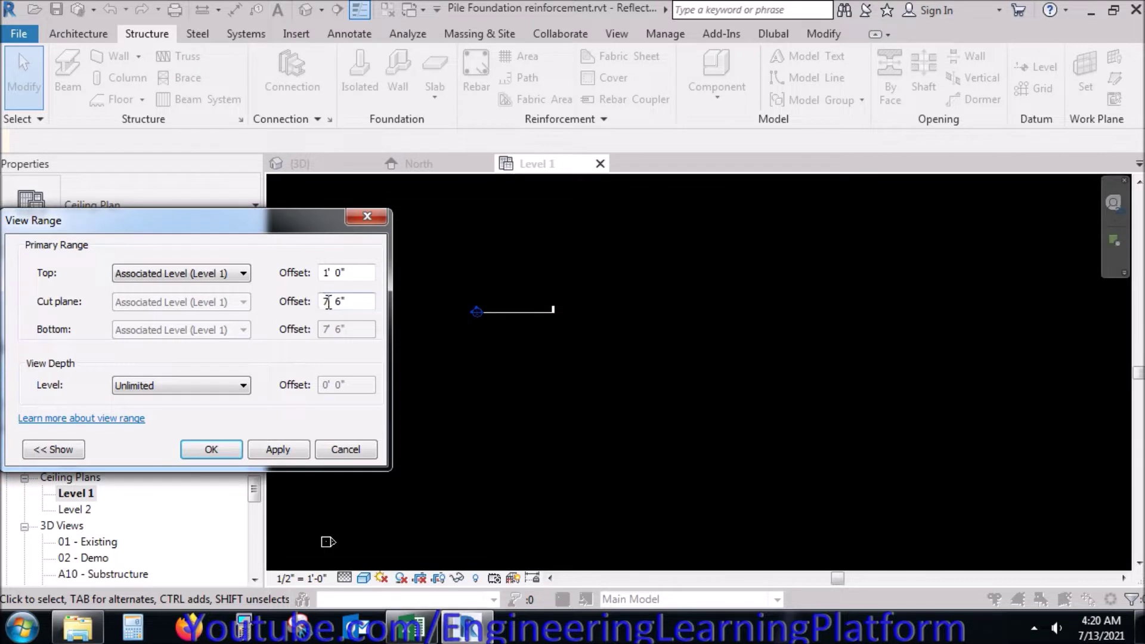
type("0")
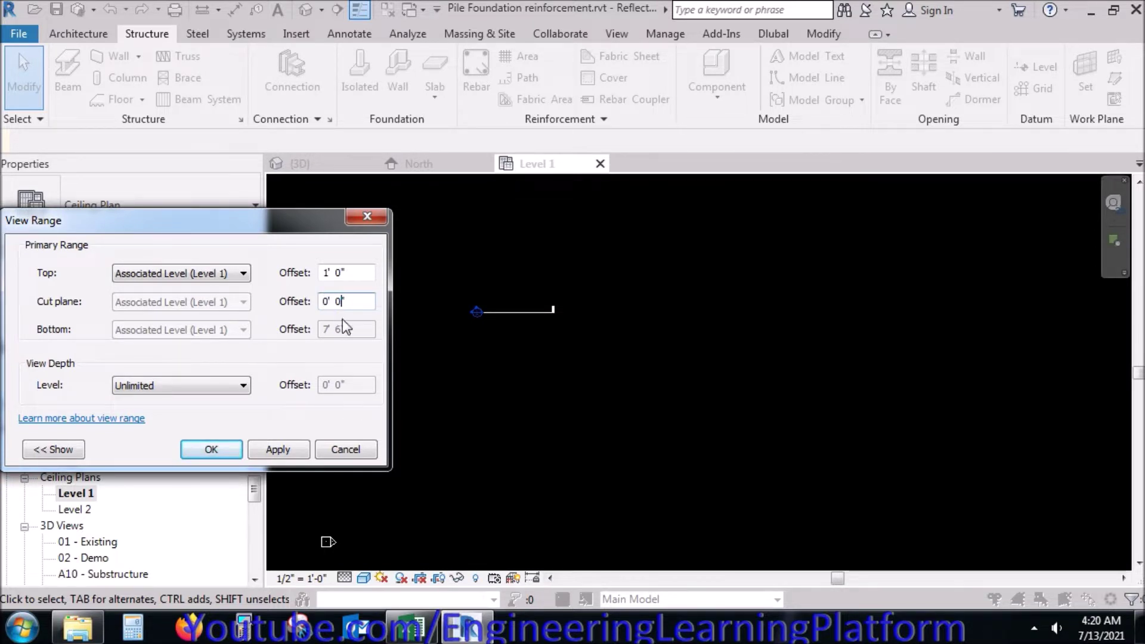
left_click(356, 272)
left_click(256, 449)
left_click(218, 273)
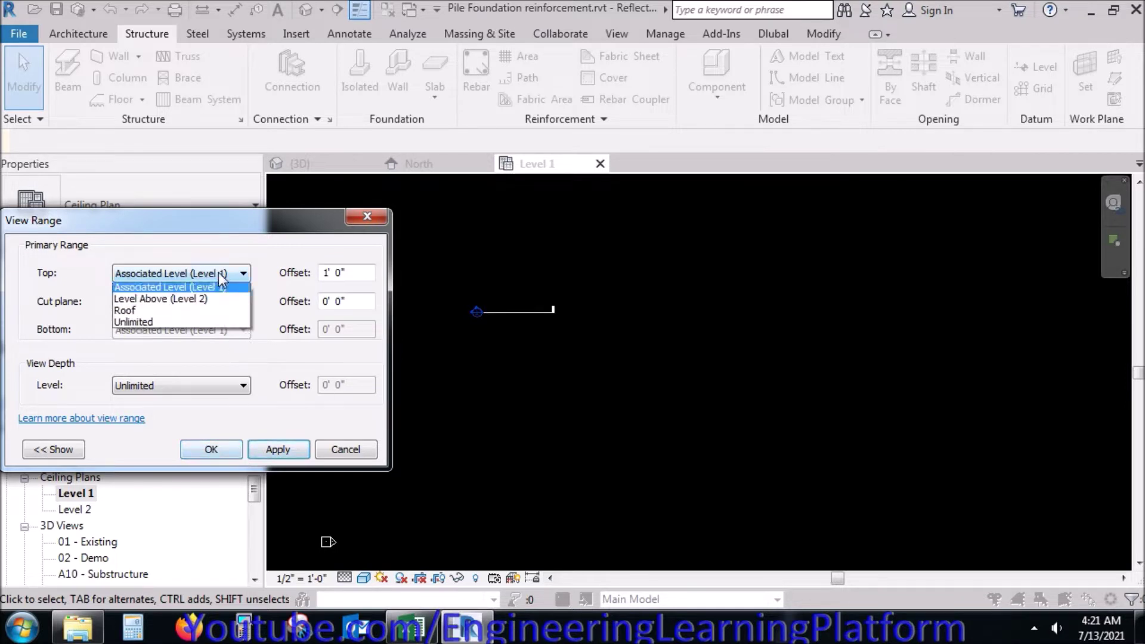
left_click(200, 302)
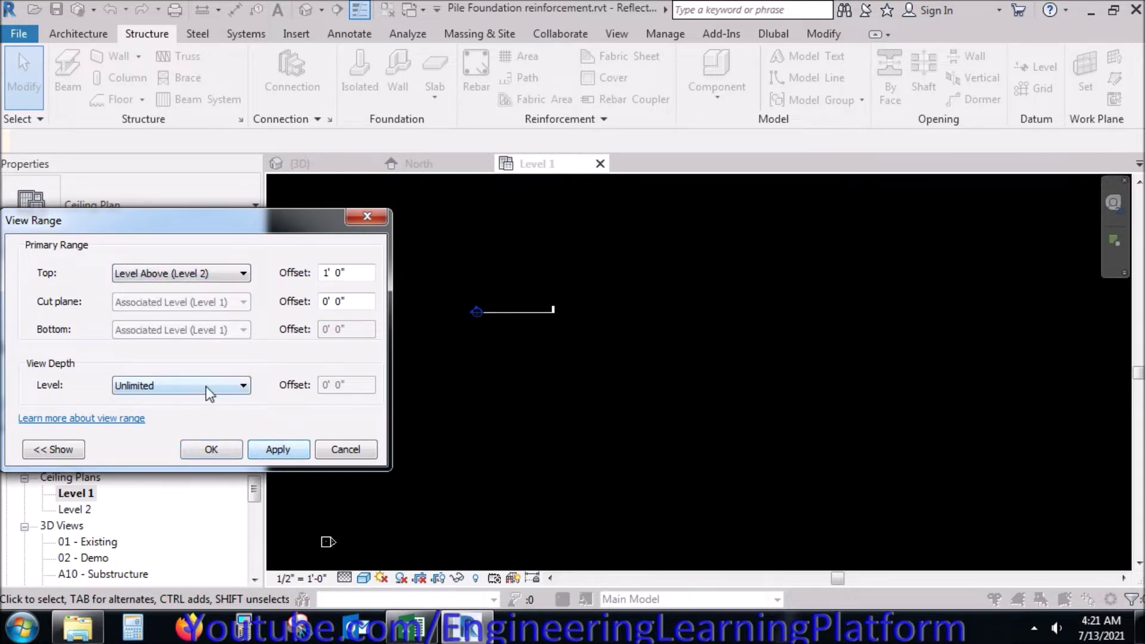
left_click(357, 213)
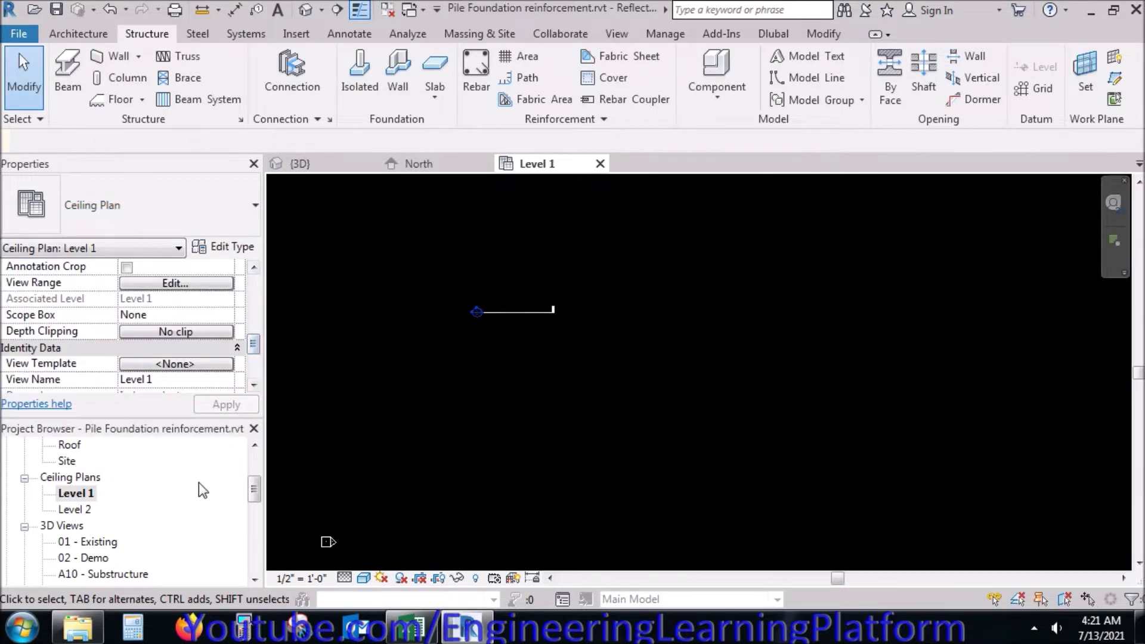
Step: Open the Level 1 floor plan and centre the pile cap slab in view
left_click(24, 478)
scroll(89, 495, "up", 2)
scroll(88, 496, "up", 2)
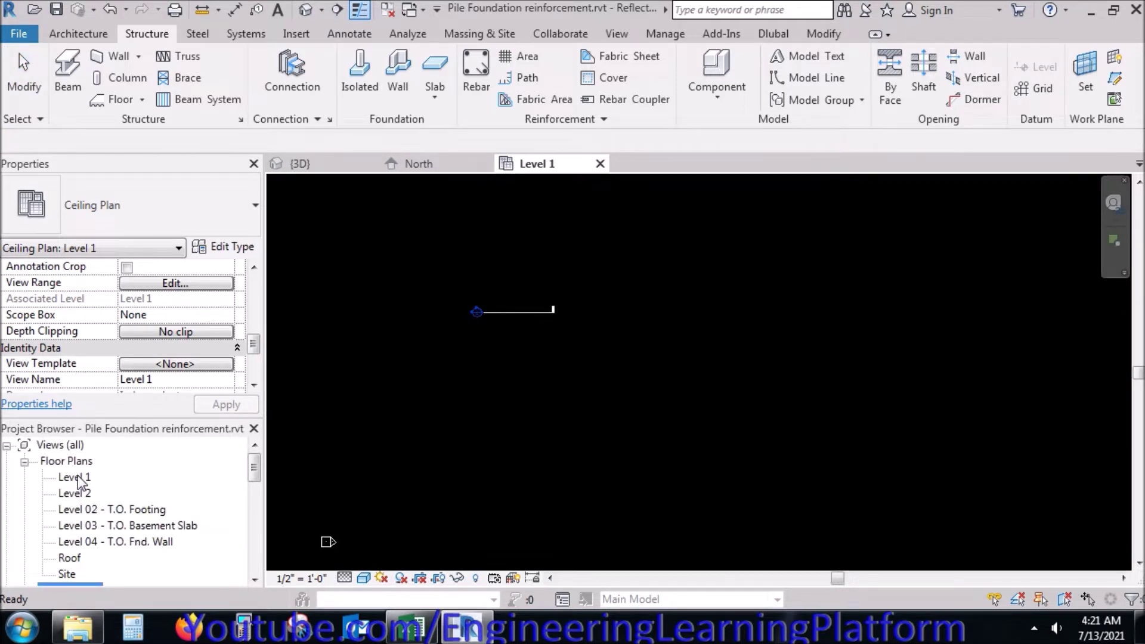
double_click(76, 477)
left_click(599, 163)
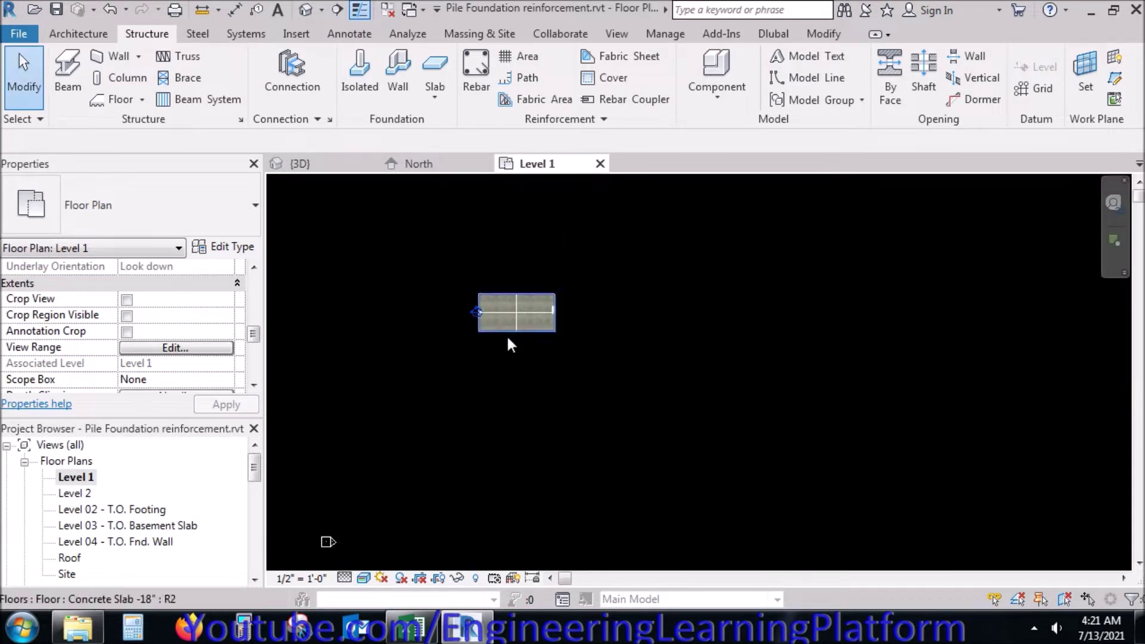
scroll(507, 339, "up", 3)
mouse_move(257, 340)
left_mouse_down()
mouse_move(254, 376)
mouse_move(253, 355)
left_mouse_up()
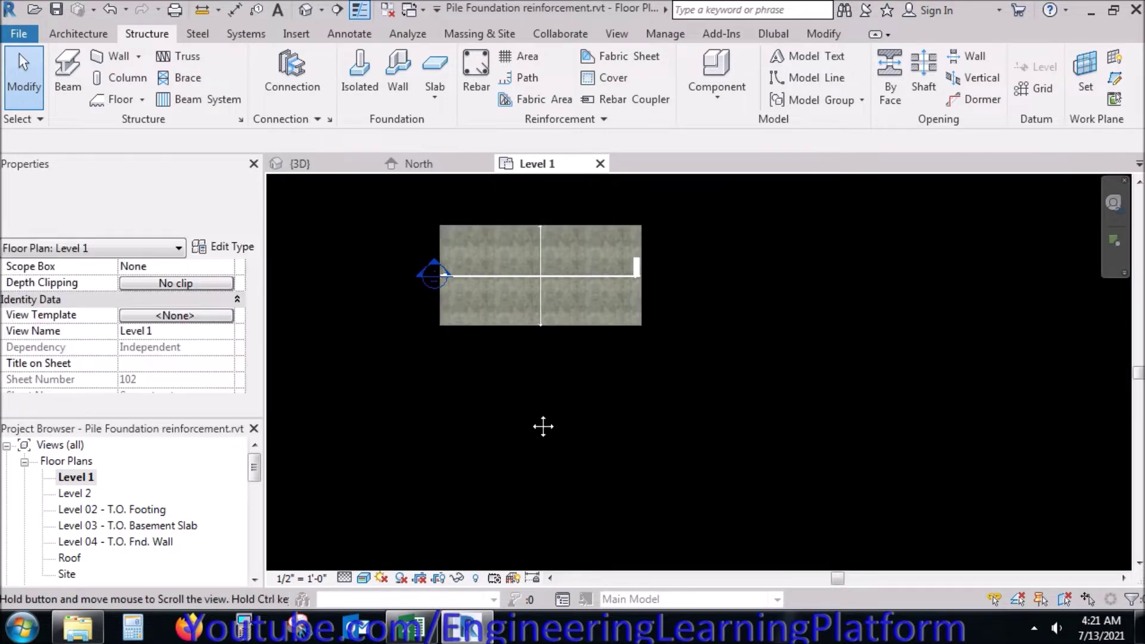
middle_click_drag(396, 276, 453, 321)
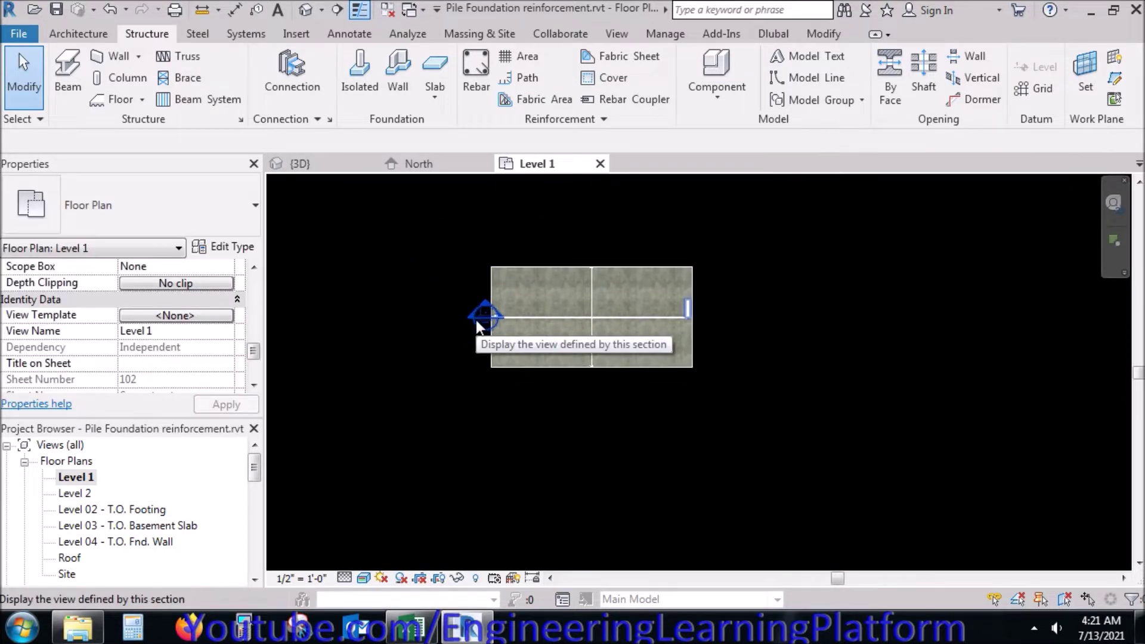
scroll(634, 329, "up", 2)
Step: Select the Section 1 line across the slab rather than the column
left_click(642, 316)
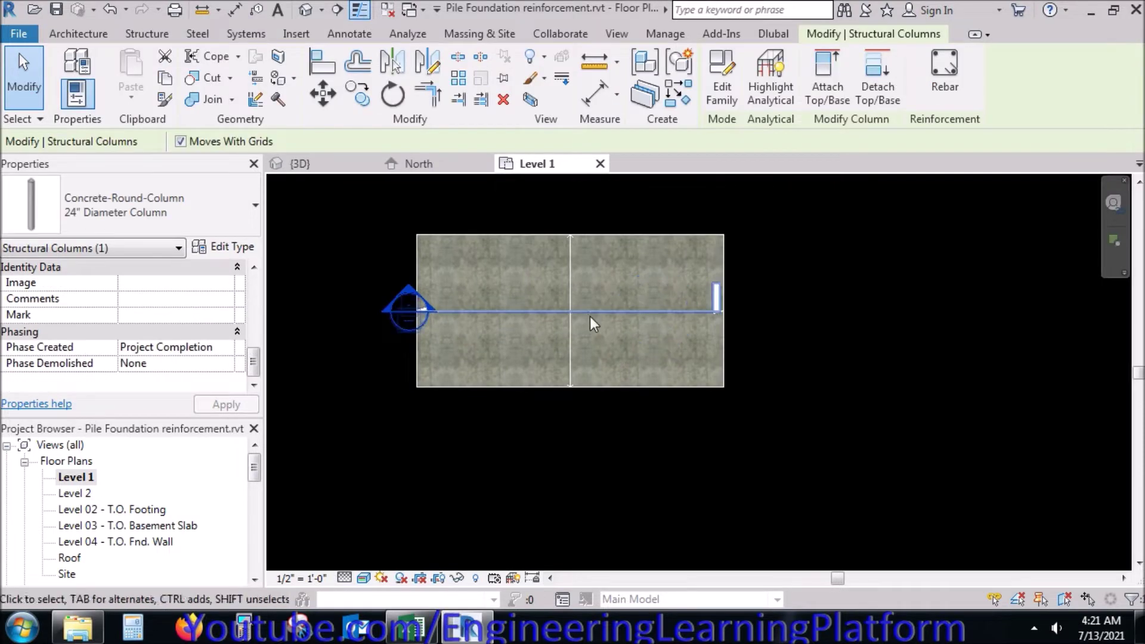
left_click(590, 310)
left_click(769, 331)
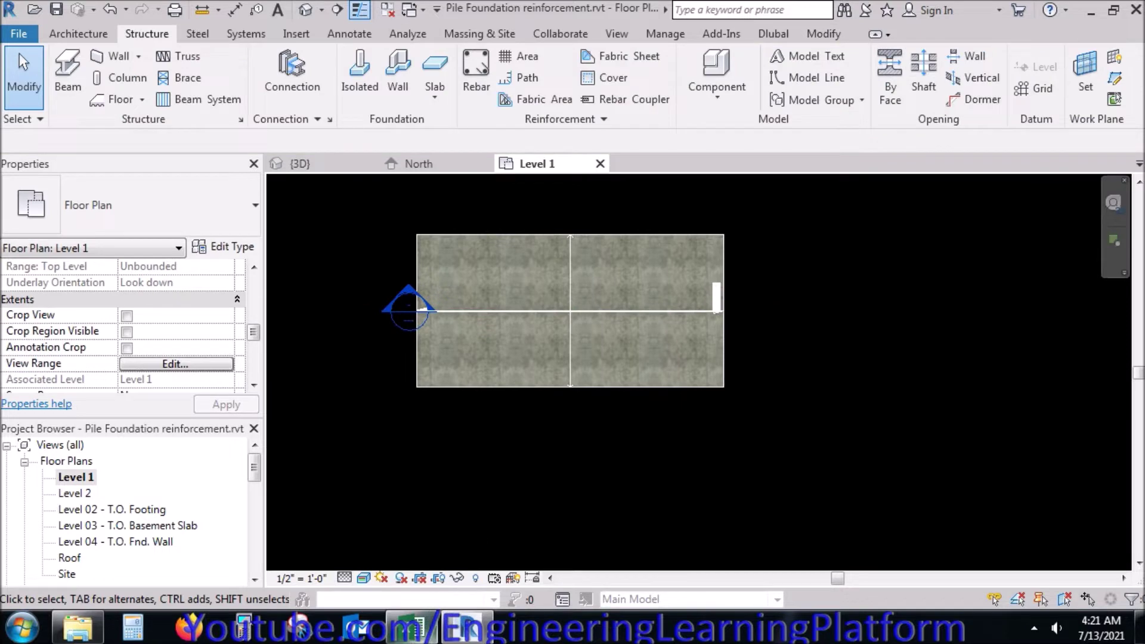
left_click(453, 311)
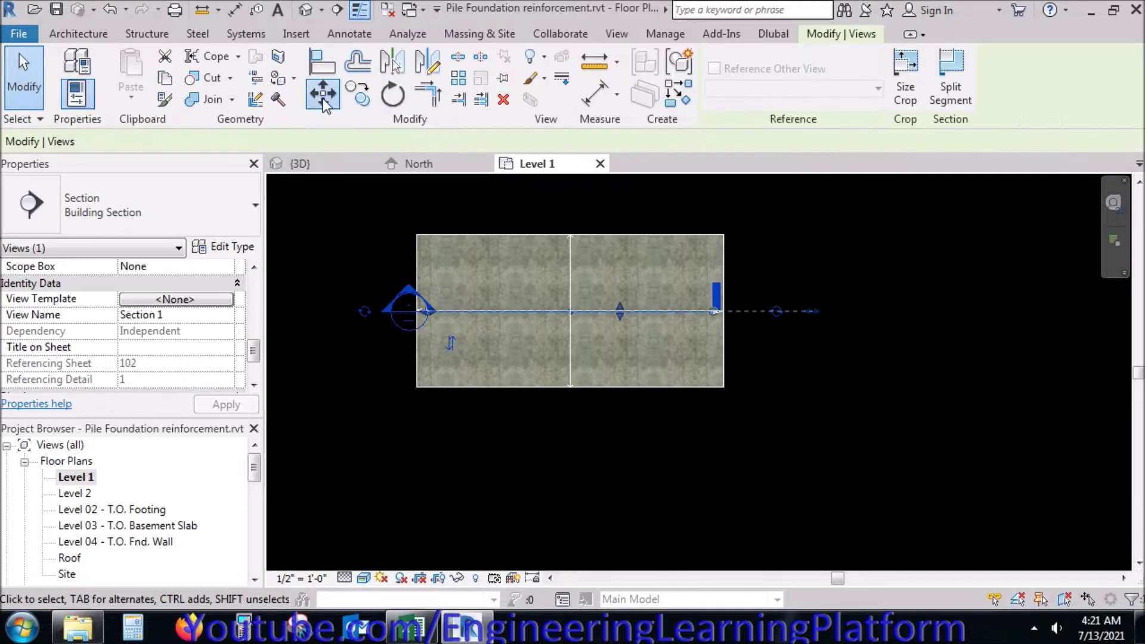
Step: Move the section line about 1'-1" left with MV and extend its end to the right
key("m")
key("v")
left_click(371, 230)
left_click(330, 226)
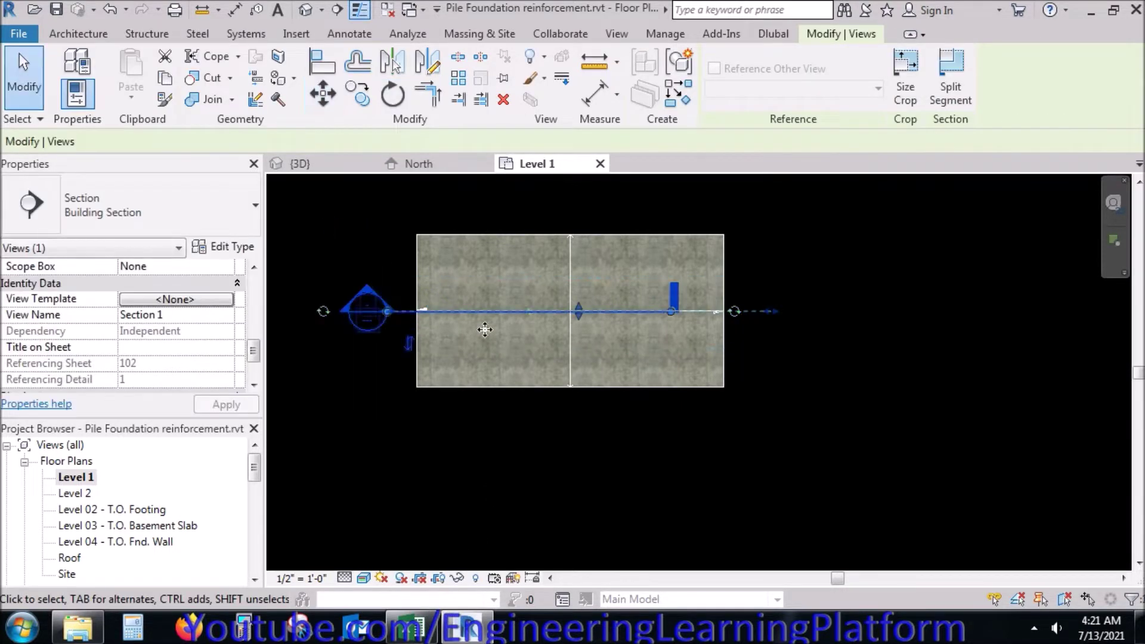
left_click(774, 322)
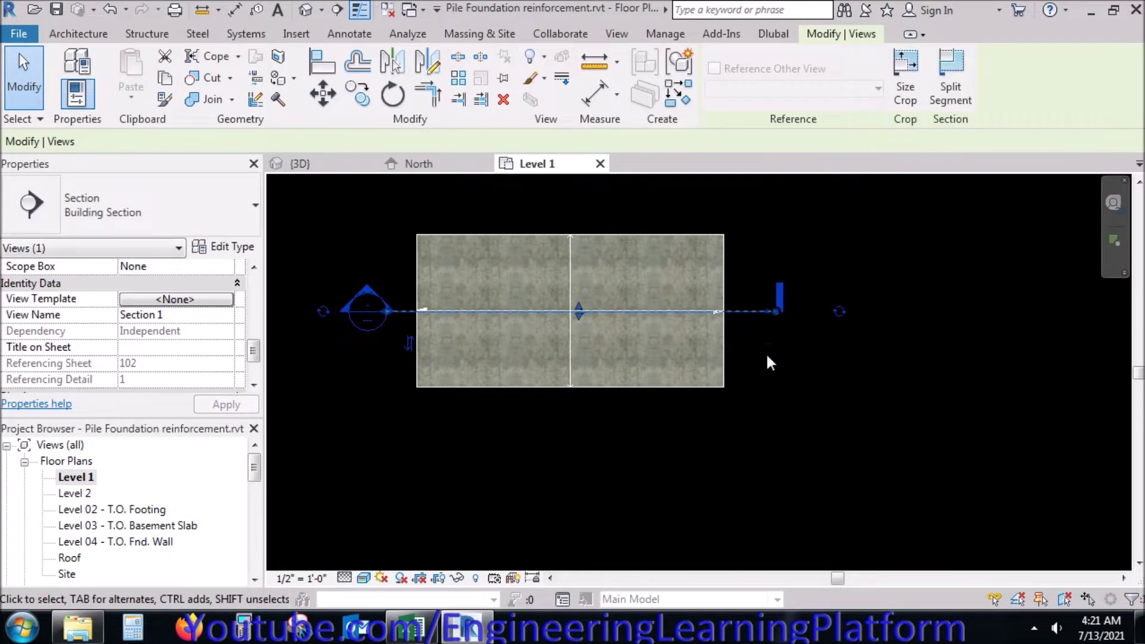
Step: Move the section line lower across the slab and check the cap in 3D
left_click(322, 93)
left_click(367, 211)
left_click(367, 232)
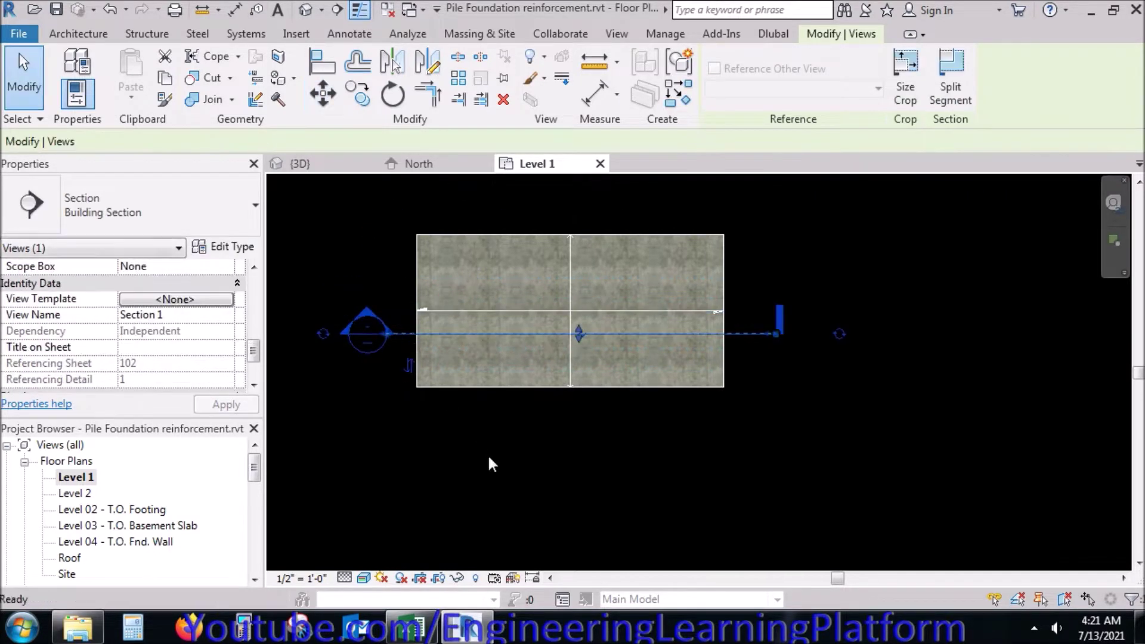
left_click(513, 435)
left_click(595, 311)
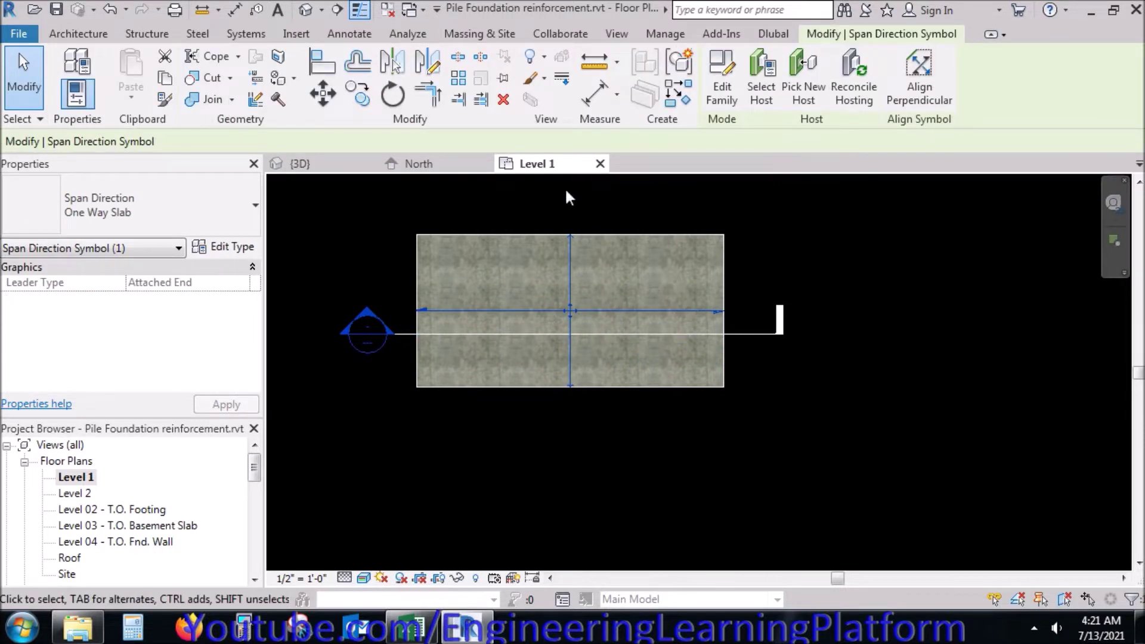
key("Escape")
scroll(623, 488, "down", 2)
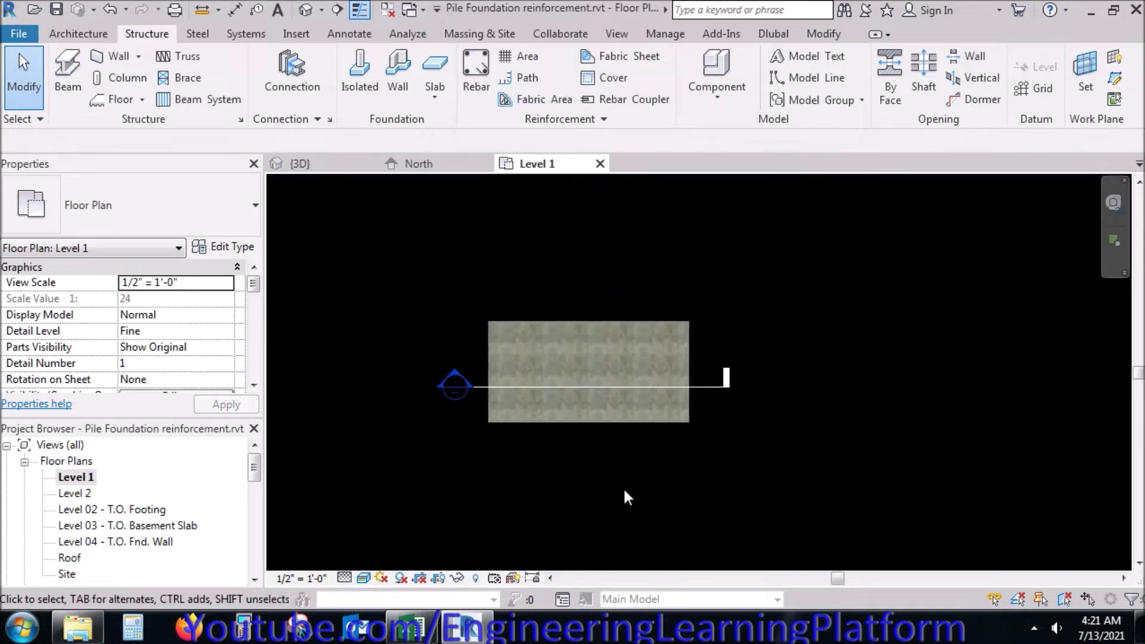
left_click(324, 169)
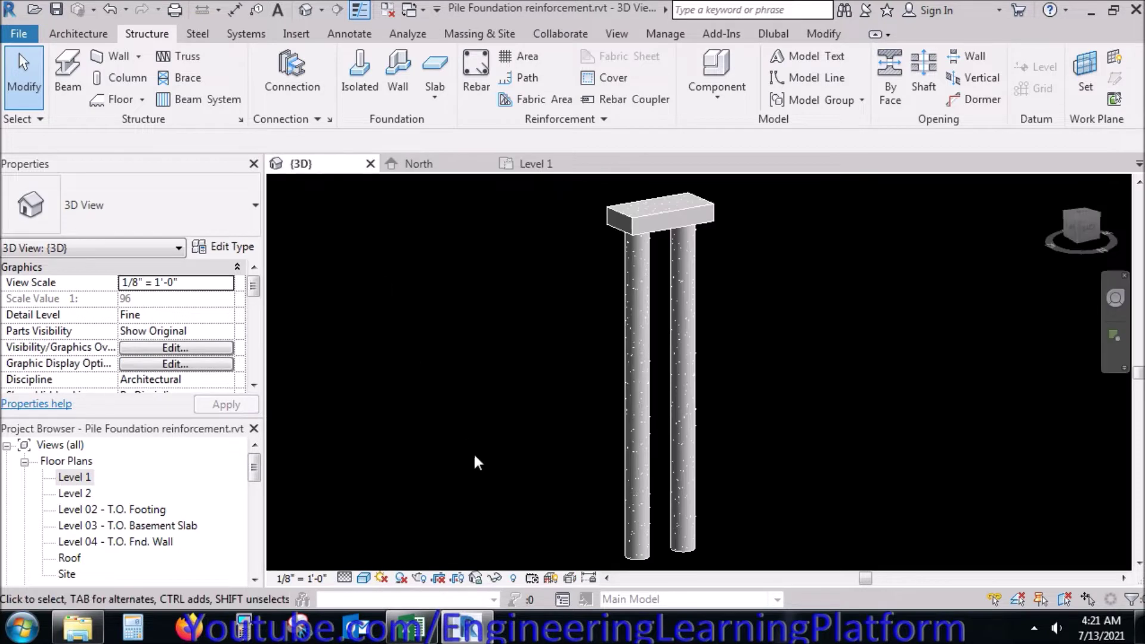
left_click(552, 171)
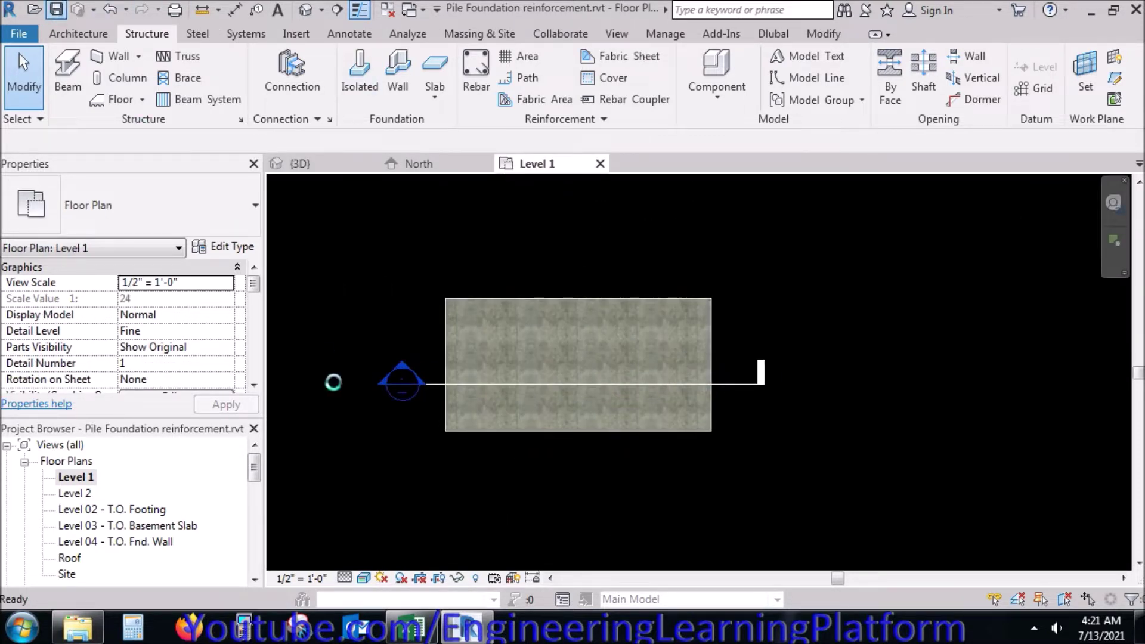
Step: Open Section 1 and pull the bottom crop edge down along the piles
double_click(401, 381)
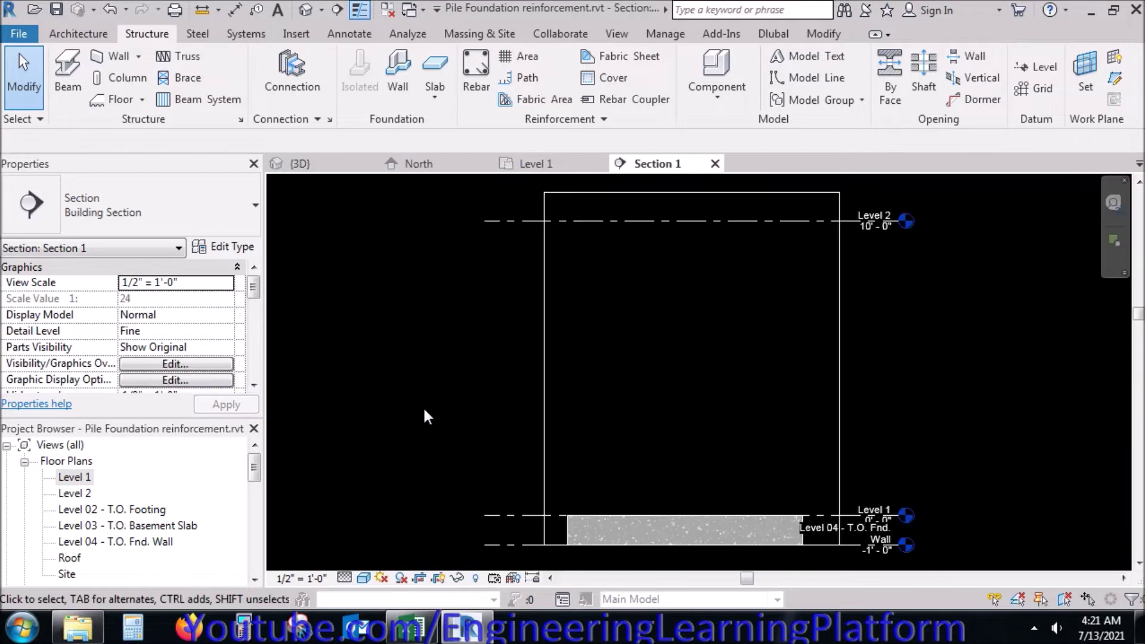
scroll(424, 407, "down", 2)
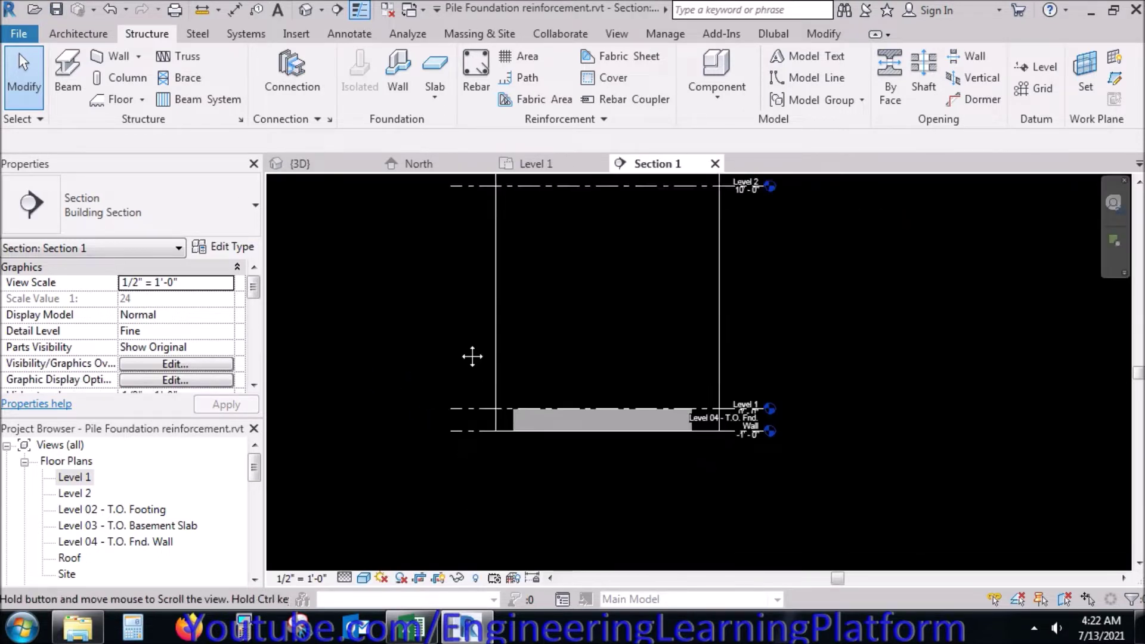
middle_click_drag(478, 390, 681, 325)
left_click(713, 334)
left_click_drag(603, 396, 604, 554)
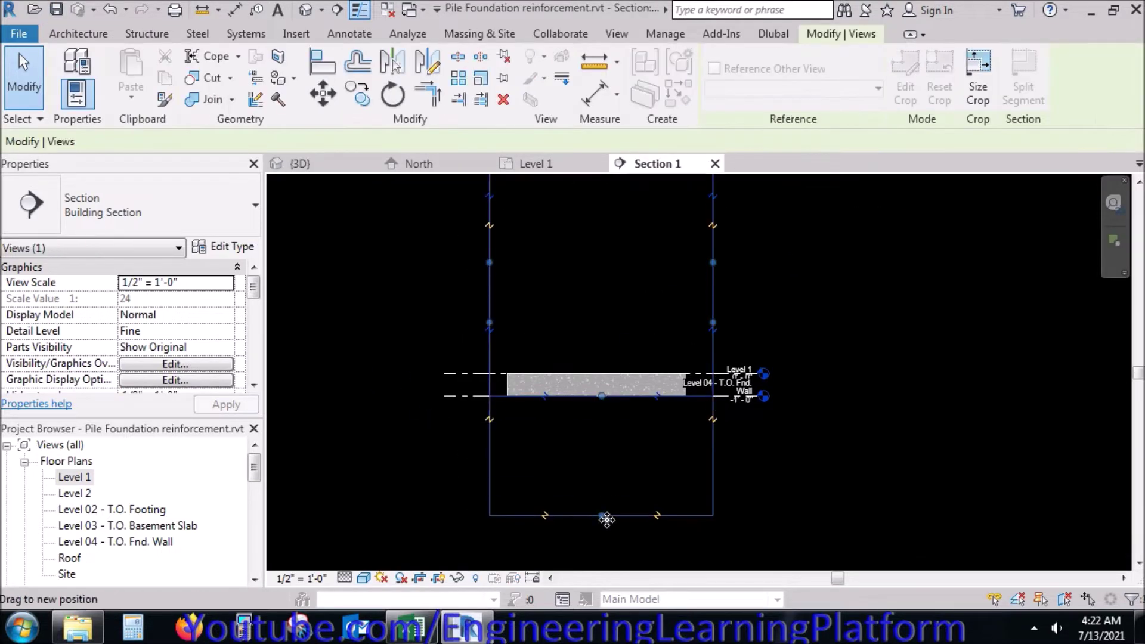
scroll(583, 307, "down", 2)
left_click_drag(595, 450, 595, 572)
middle_click_drag(602, 569, 588, 483)
left_click_drag(588, 485, 581, 553)
Step: Crop Section 1 from just above the cap to below the pile ends
middle_click_drag(588, 508, 564, 449)
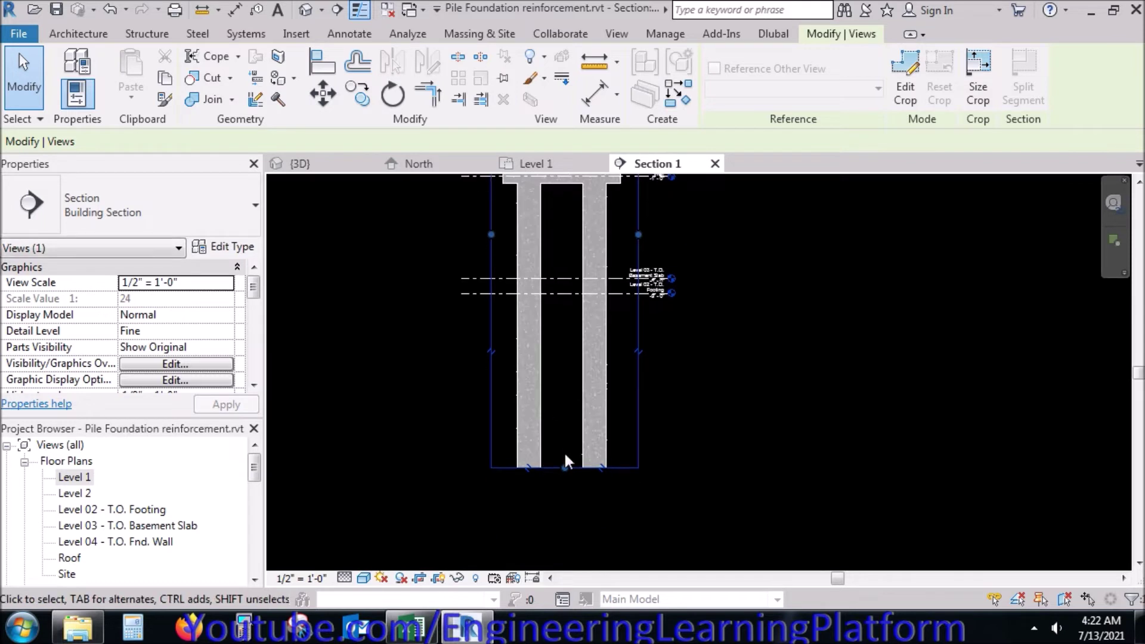
left_click_drag(562, 467, 571, 541)
scroll(578, 513, "down", 2)
middle_click_drag(577, 513, 591, 403)
scroll(592, 402, "up", 2)
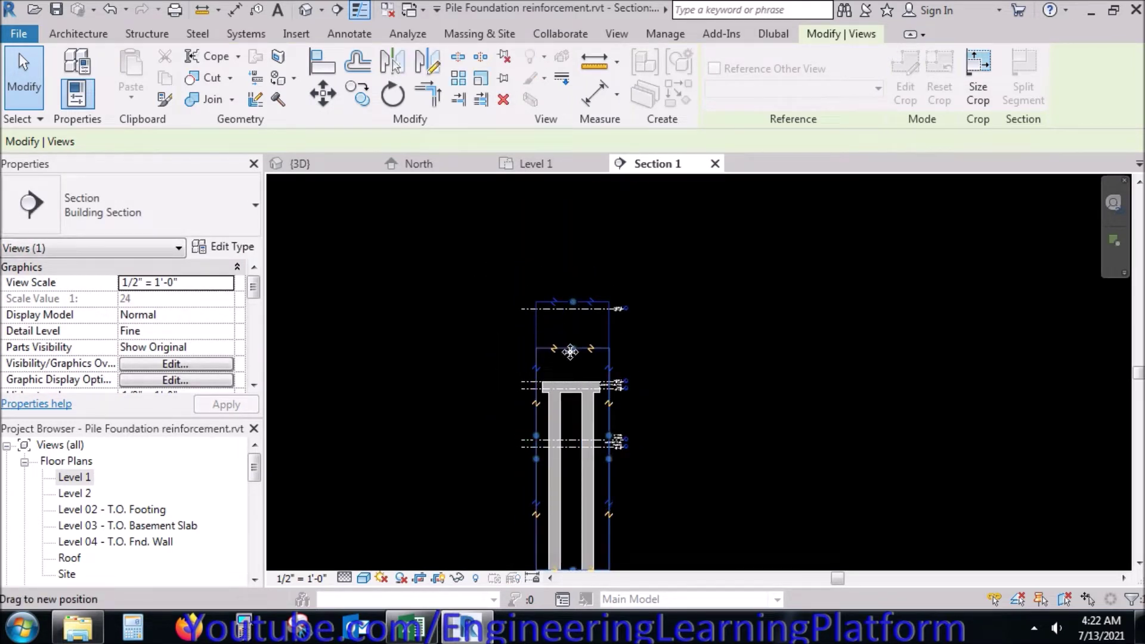
left_click_drag(574, 305, 573, 358)
scroll(573, 358, "down", 1)
middle_click_drag(597, 370, 631, 374)
left_click_drag(564, 470, 564, 511)
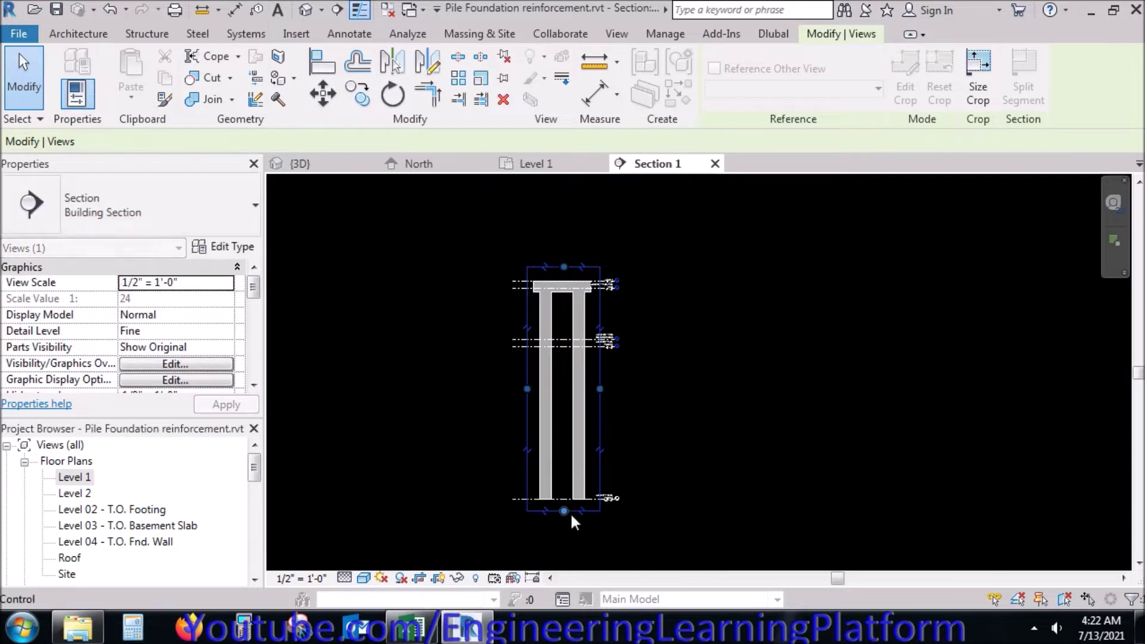
Step: Frame the cropped pile cap in Section 1, deselect, and return to the Level 1 plan
scroll(582, 481, "up", 2)
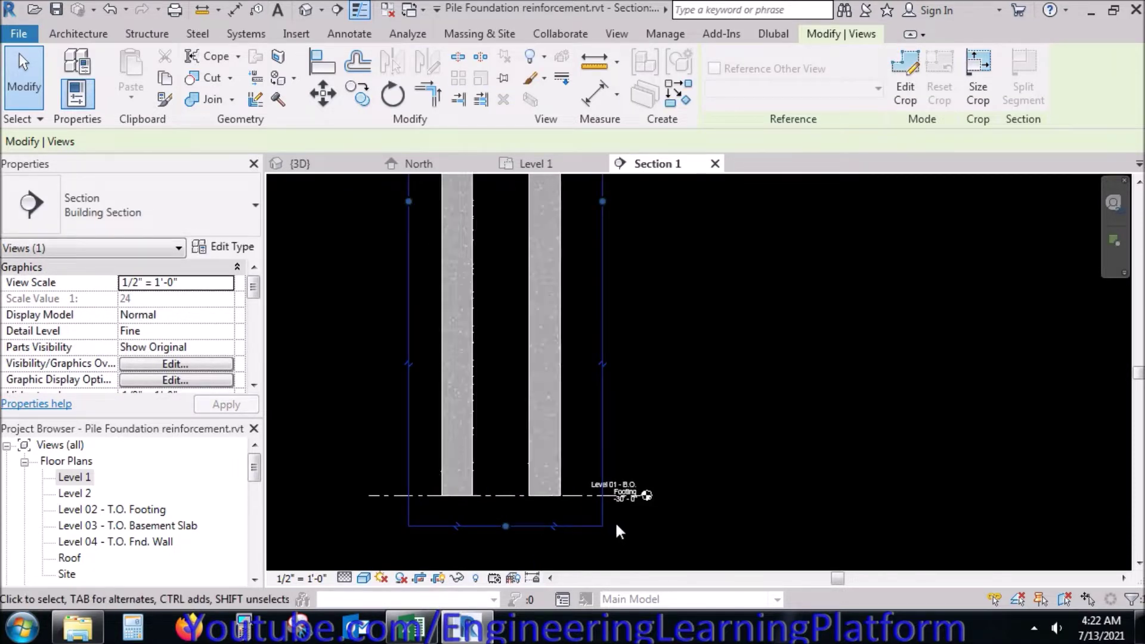
scroll(614, 520, "down", 1)
mouse_move(605, 316)
middle_mouse_down()
mouse_move(617, 263)
mouse_move(685, 312)
mouse_move(664, 330)
middle_mouse_up()
scroll(642, 242, "up", 2)
scroll(642, 242, "up", 2)
scroll(665, 330, "down", 1)
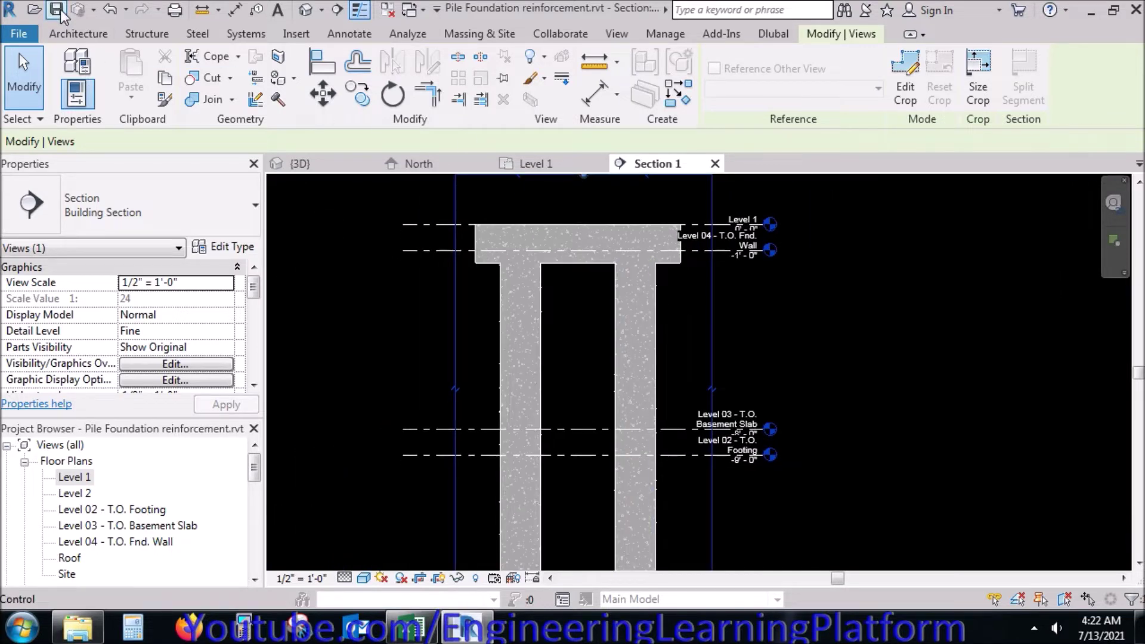
left_click(534, 213)
left_click(559, 163)
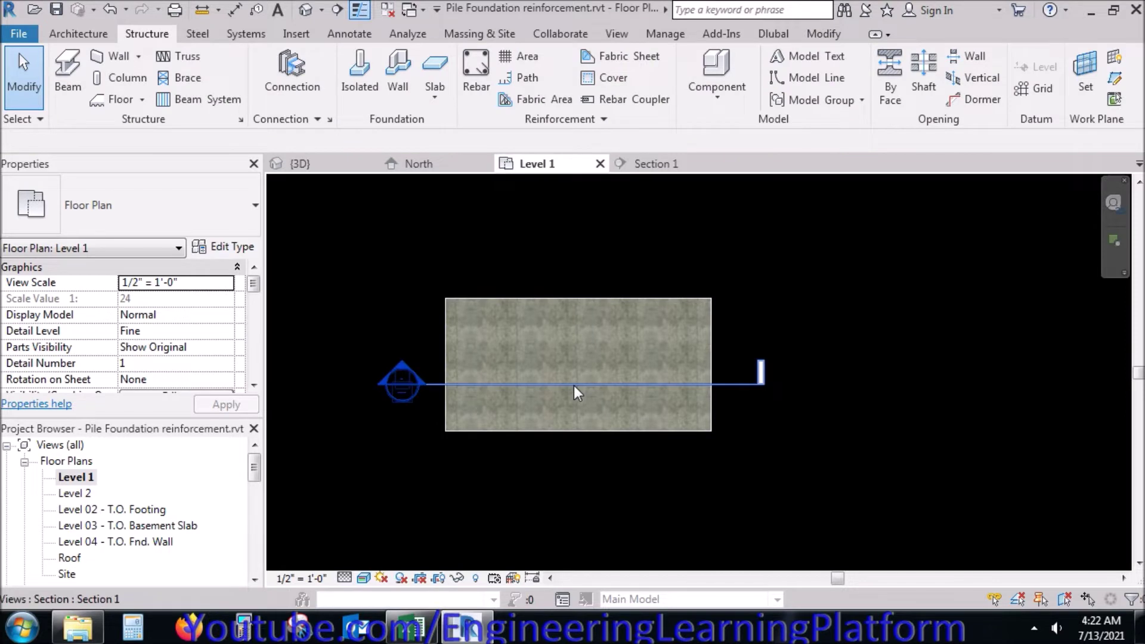
Step: Return to the Section 1 view and browse the Insert and Structure ribbon tabs
left_click(646, 165)
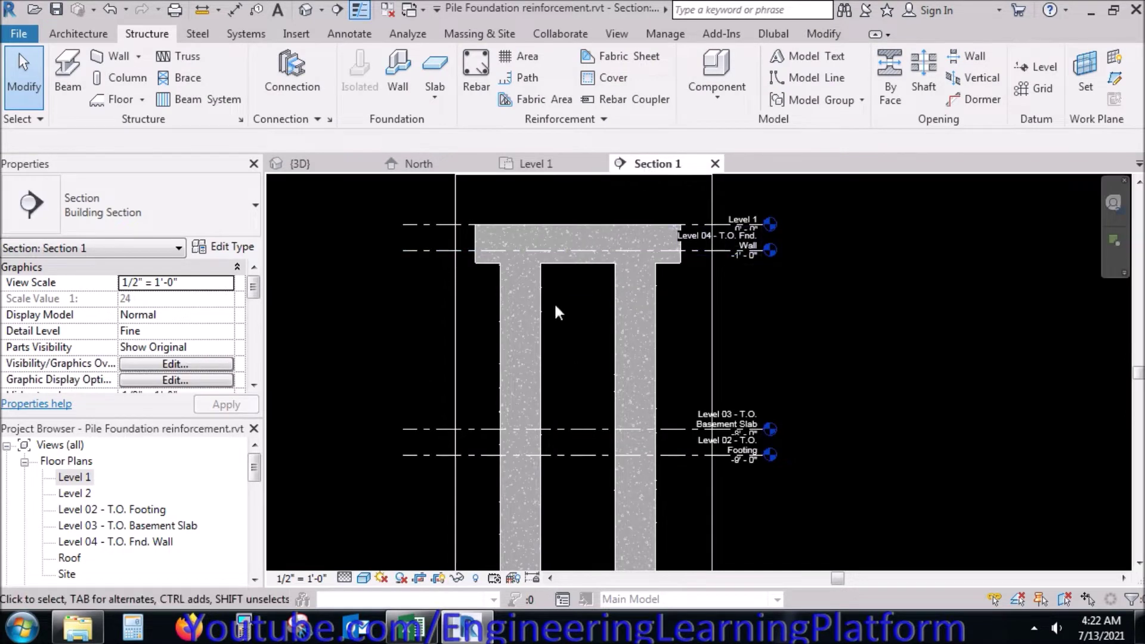
middle_click_drag(553, 301, 565, 295)
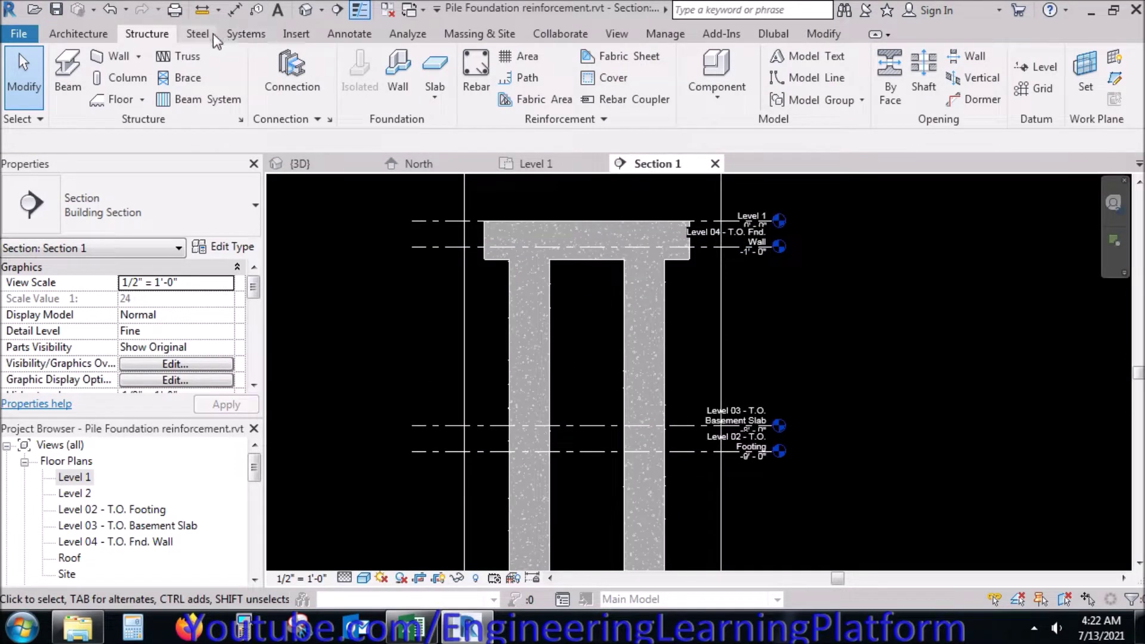
left_click(296, 34)
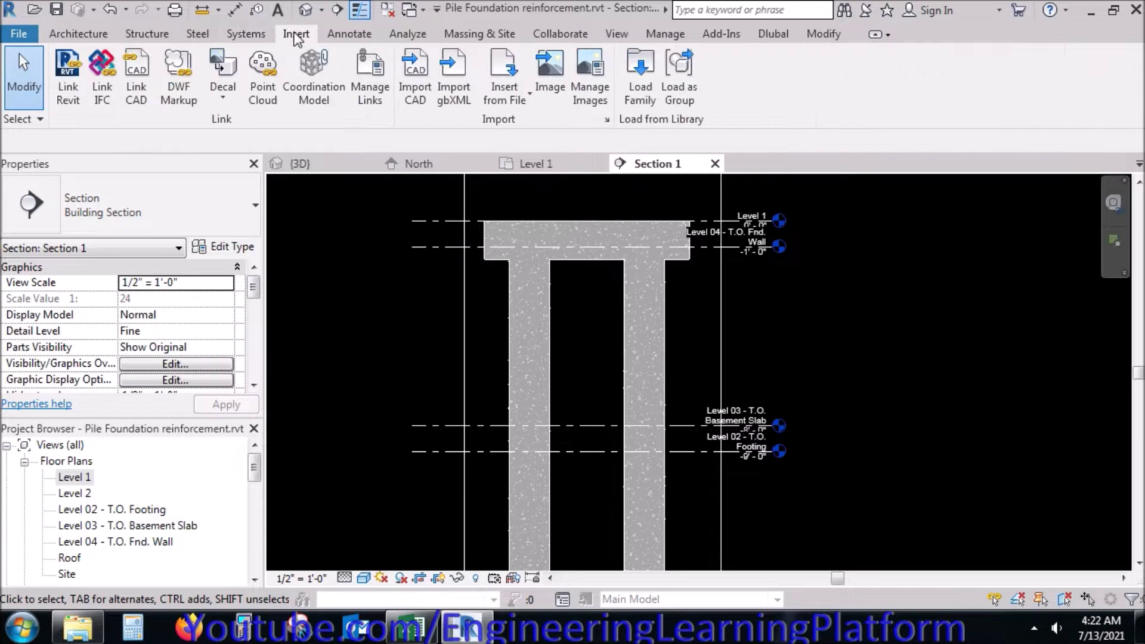
left_click(157, 34)
Step: Place a Rebar Shape 02 U-bar along the bottom of the pile cap
left_click(472, 62)
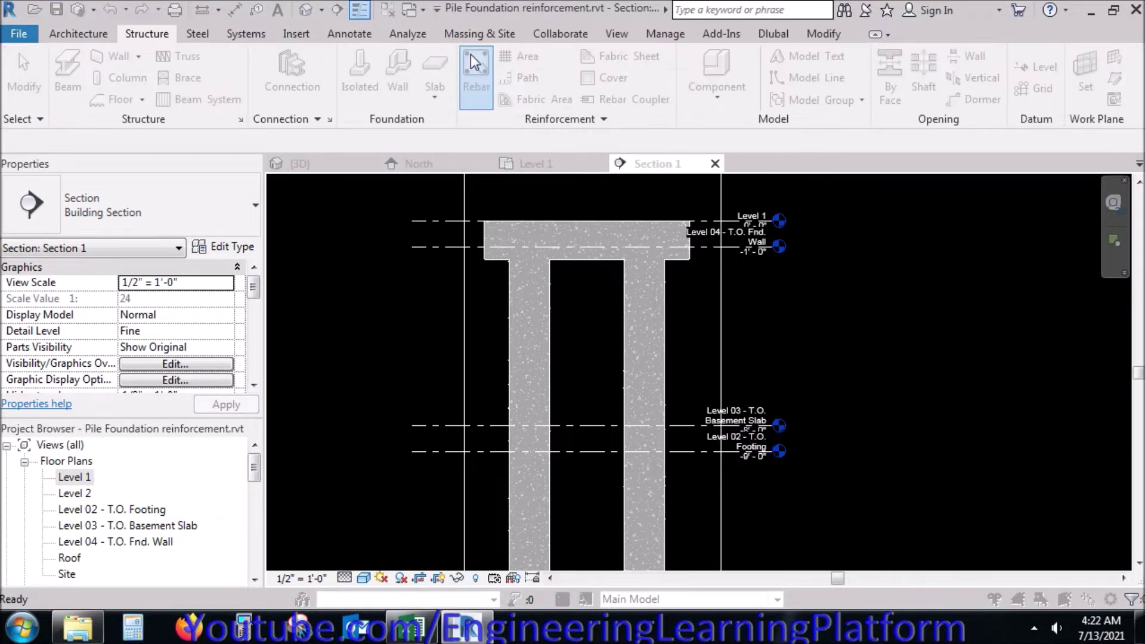
left_click(612, 350)
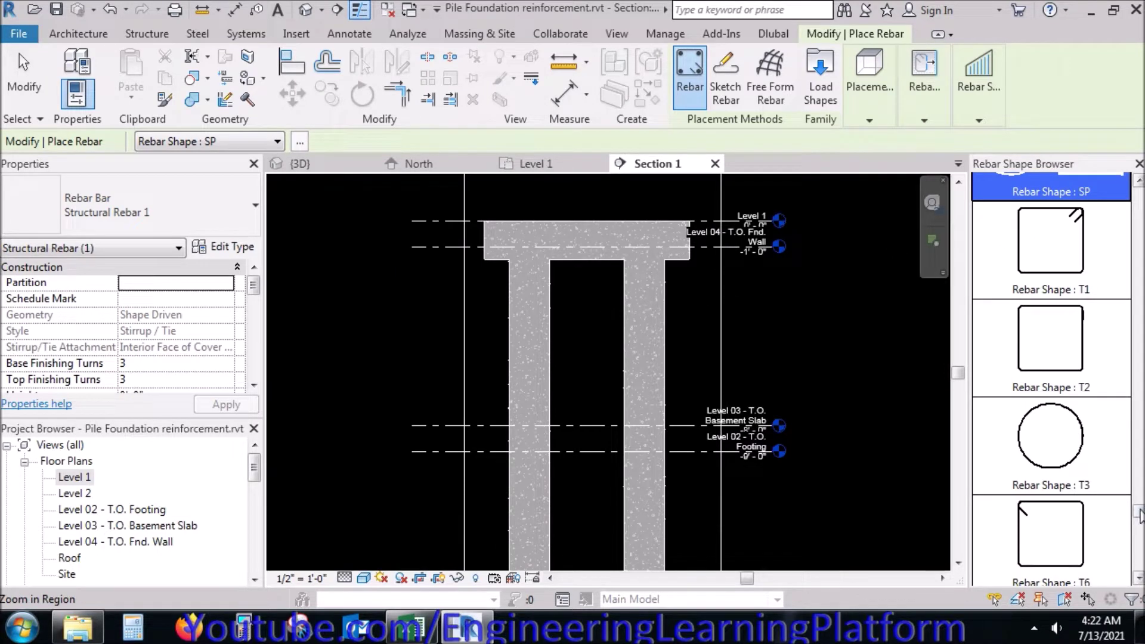
left_click_drag(1141, 514, 1140, 195)
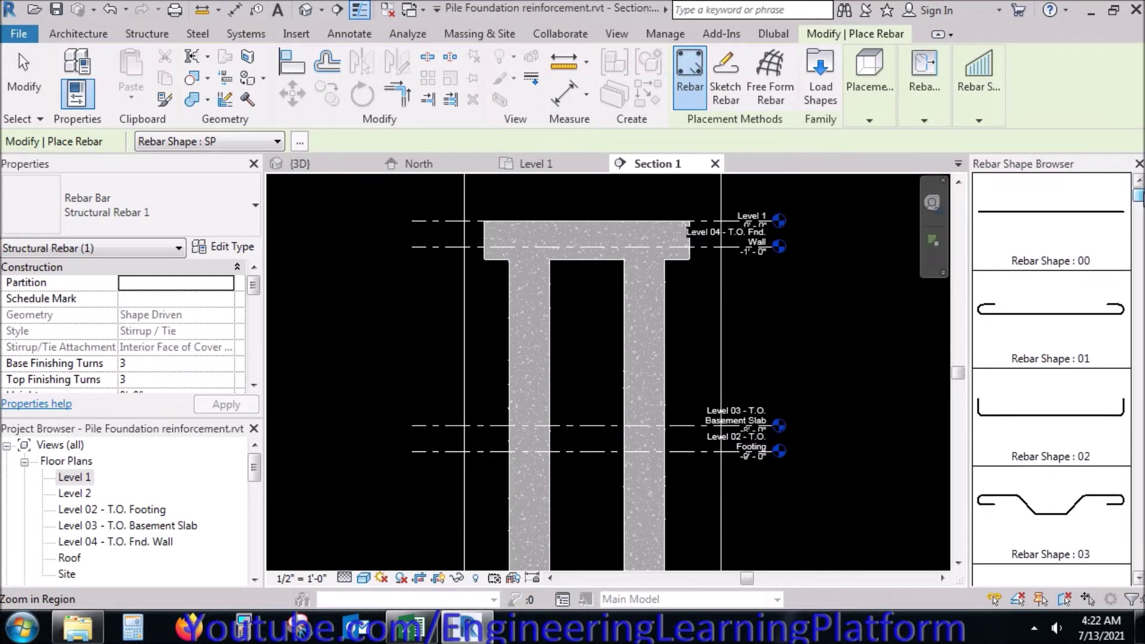
left_click(1061, 422)
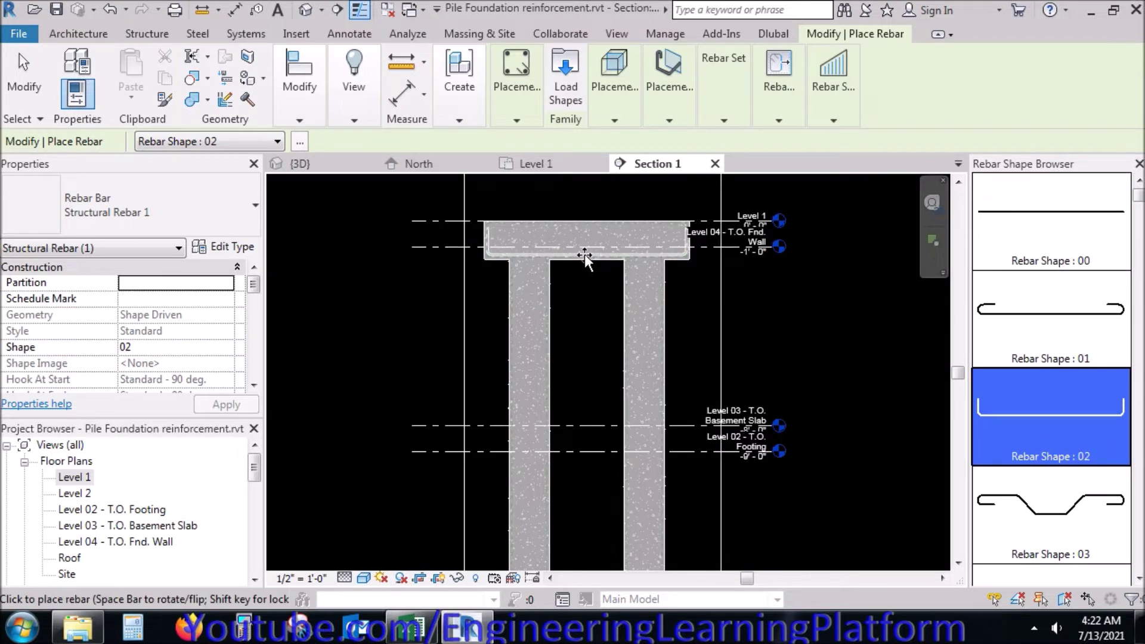
scroll(585, 254, "up", 2)
scroll(584, 254, "up", 2)
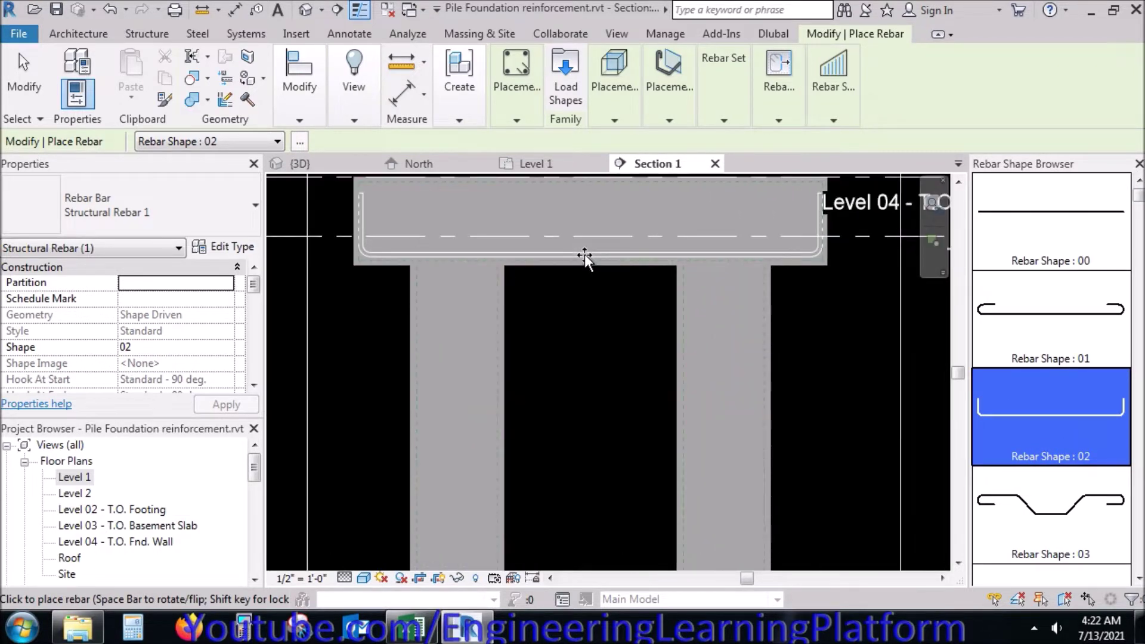
scroll(584, 254, "up", 1)
middle_click_drag(584, 254, 596, 314)
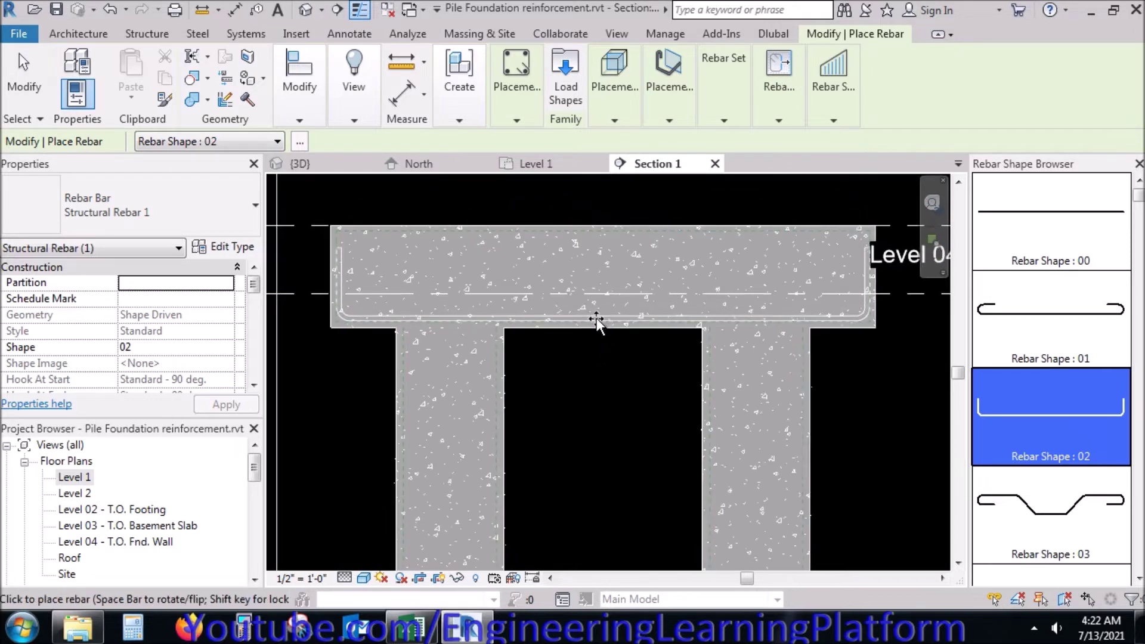
left_click(595, 321)
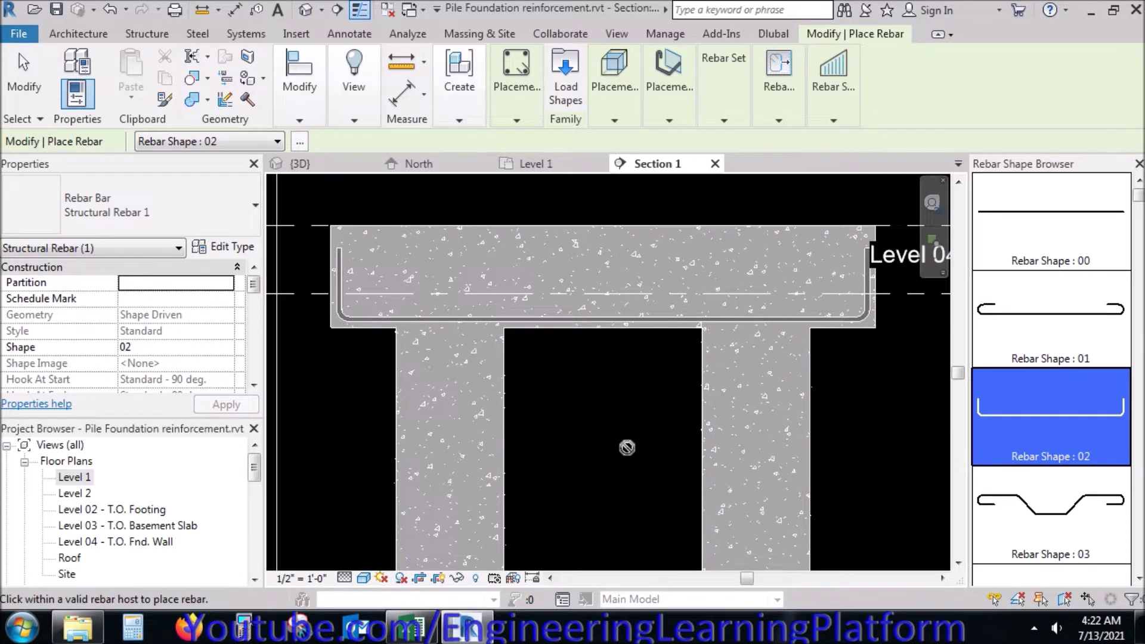
key("Escape")
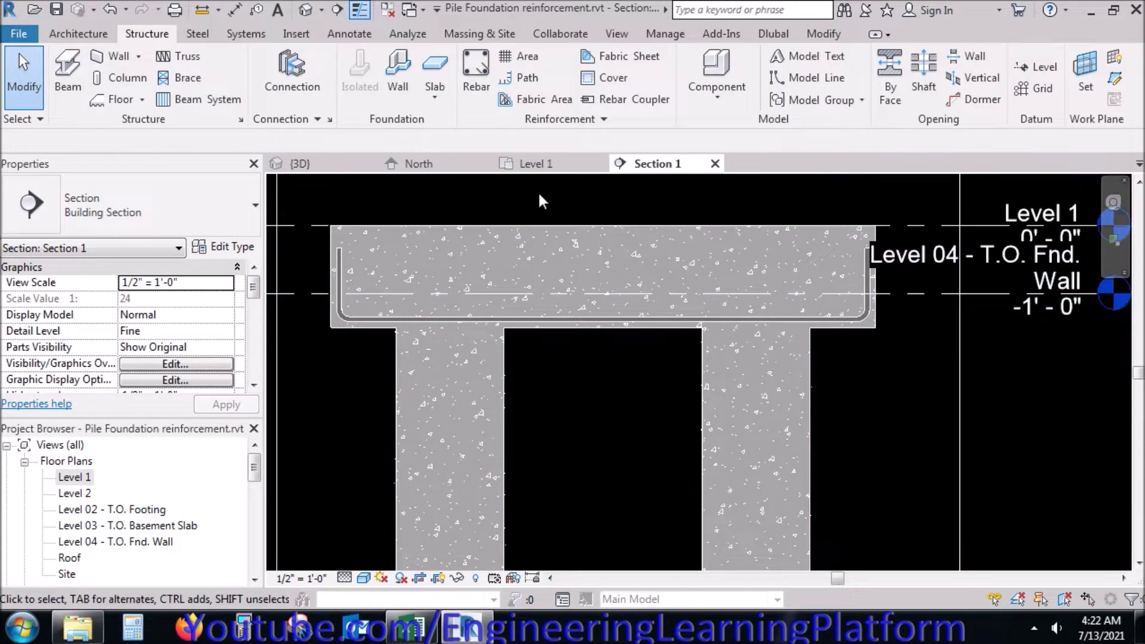
Step: Show the Level 1 floor plan in Wireframe visual style to reveal the piles
left_click(535, 164)
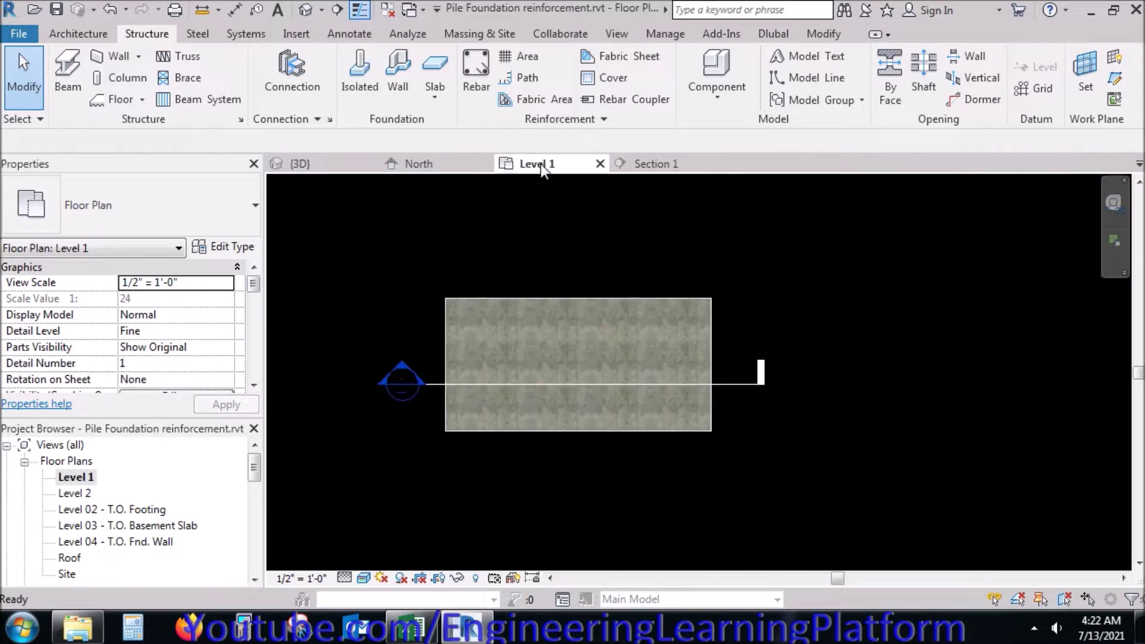
left_click(365, 577)
left_click(396, 466)
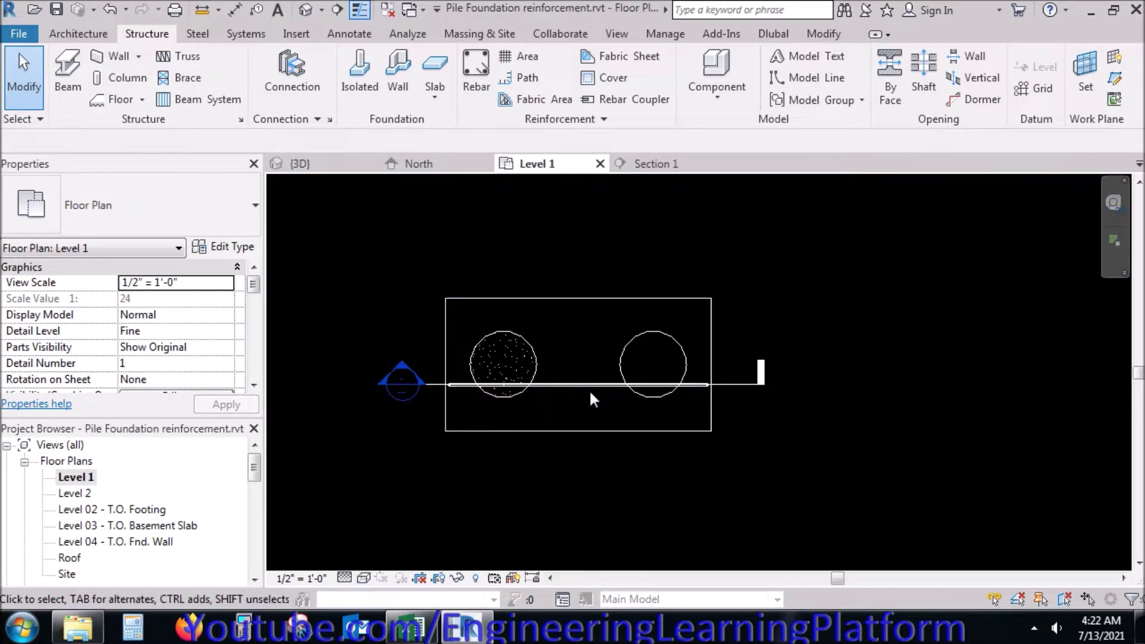
scroll(589, 389, "up", 3)
Step: Move the U-shaped bar with MV so it snaps to the footing's bottom edge
left_click(315, 382)
key("m")
key("v")
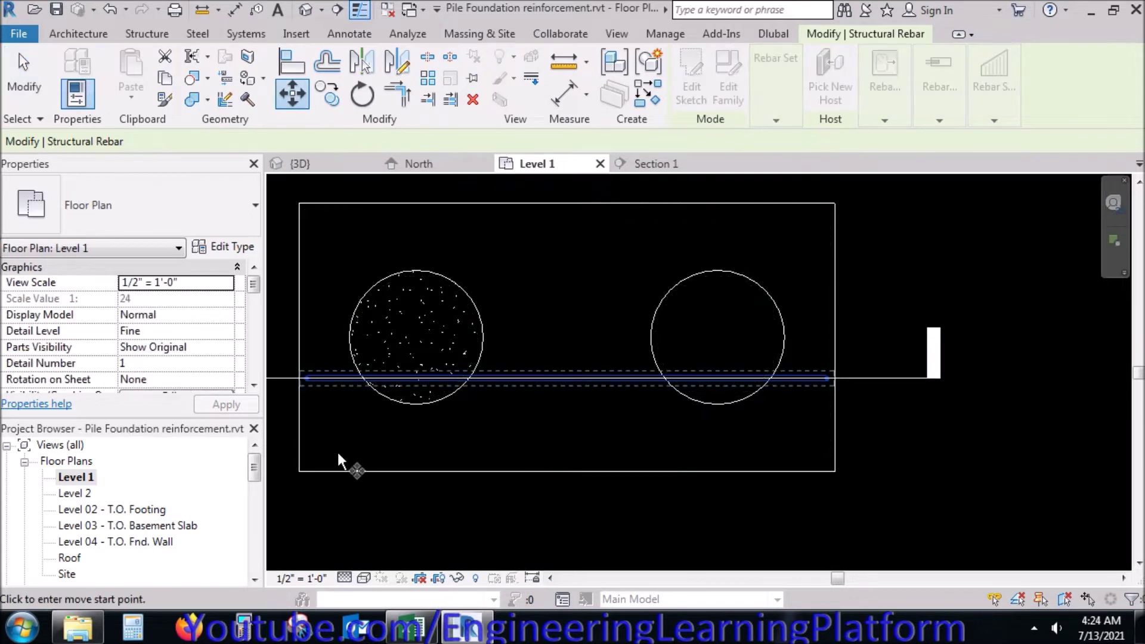
scroll(298, 387, "up", 2)
scroll(298, 382, "up", 2)
scroll(334, 355, "up", 2)
left_click(351, 358)
scroll(346, 366, "down", 2)
middle_click_drag(345, 473, 364, 318)
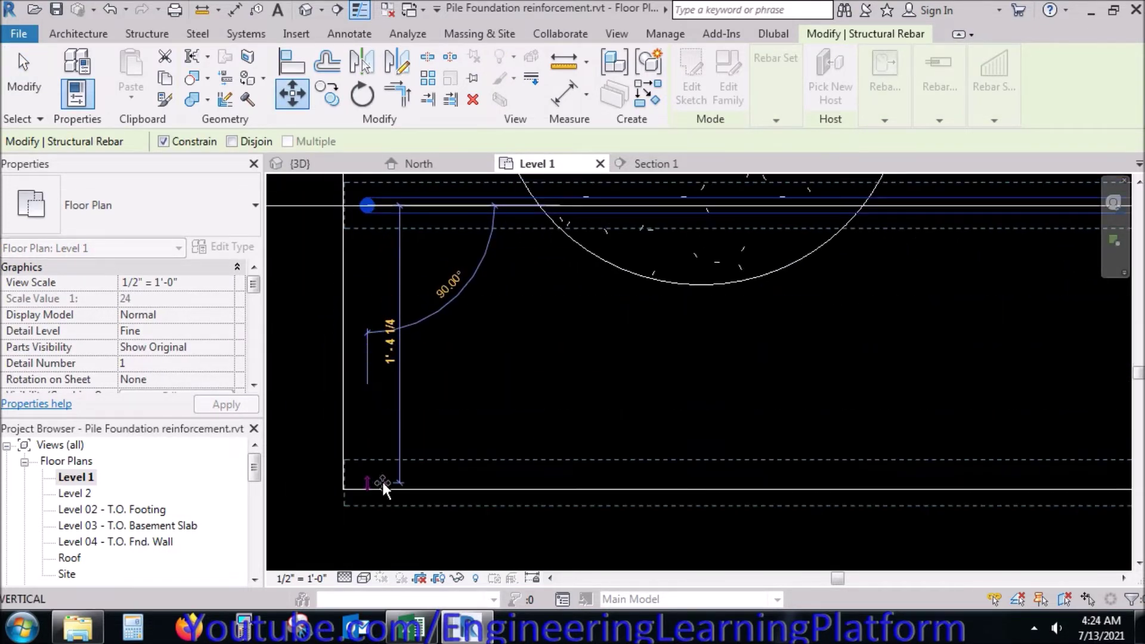
left_click(382, 483)
key("Escape")
Step: Move the U-bar up 3 from the footing edge
left_click(371, 499)
key("Escape")
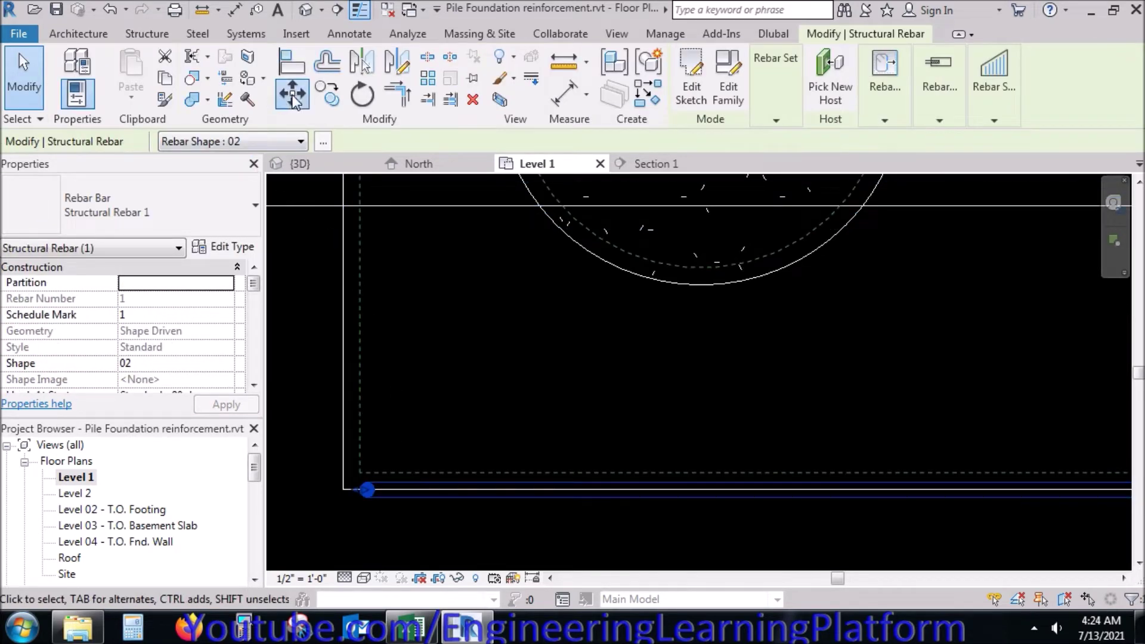
key("m")
key("v")
left_click(442, 381)
type("3")
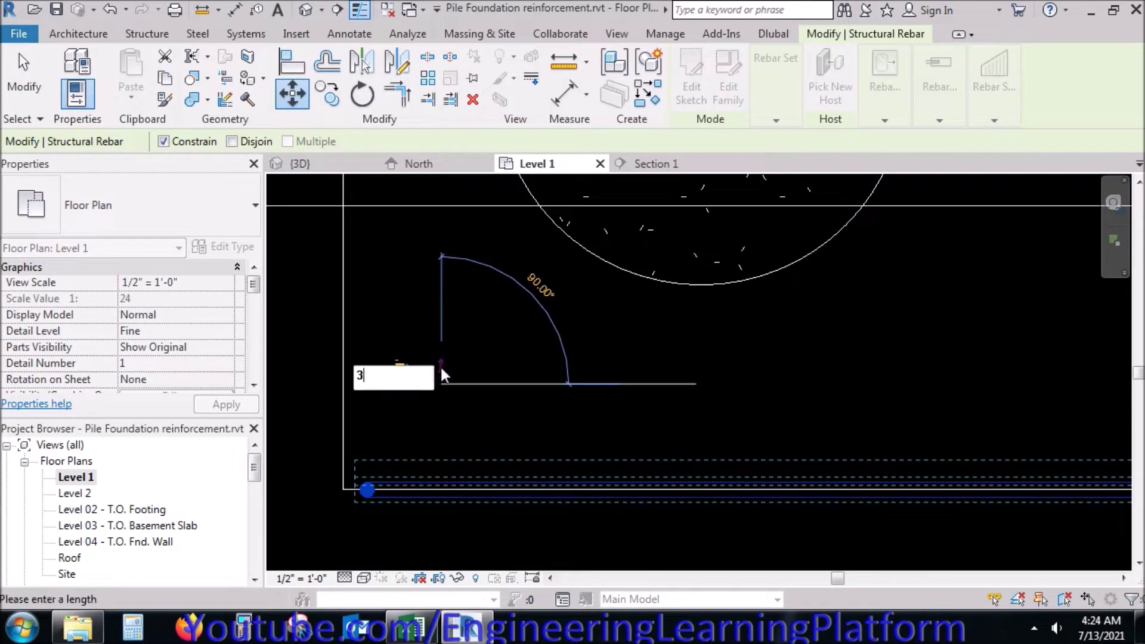
key("Return")
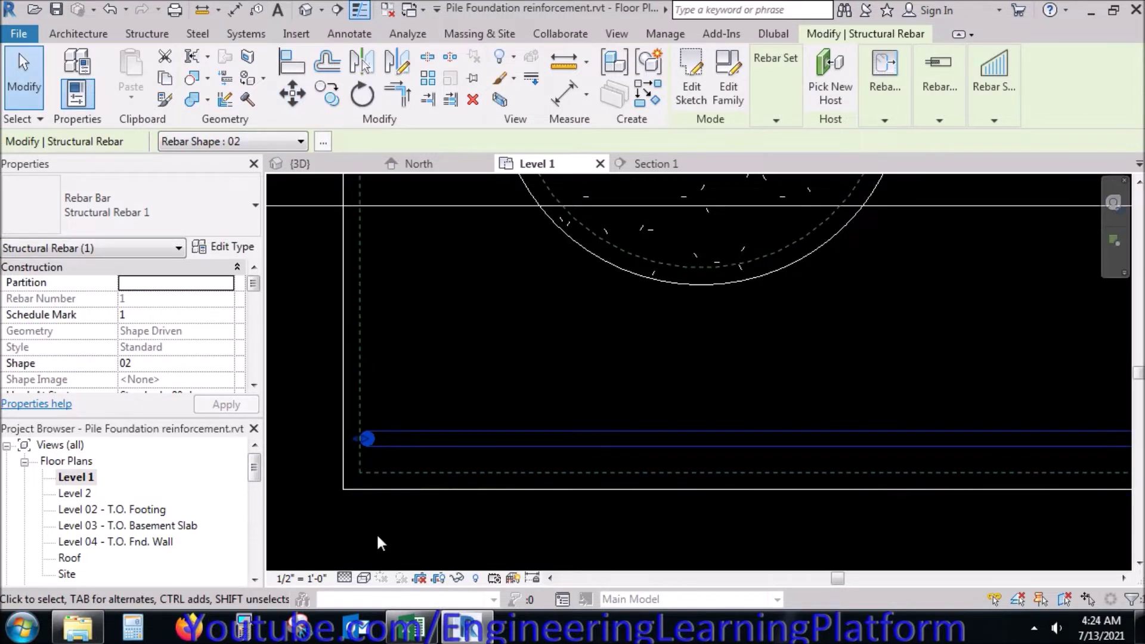
Step: Deselect the bar and select the pile cap floor
left_click(342, 516)
scroll(343, 517, "down", 3)
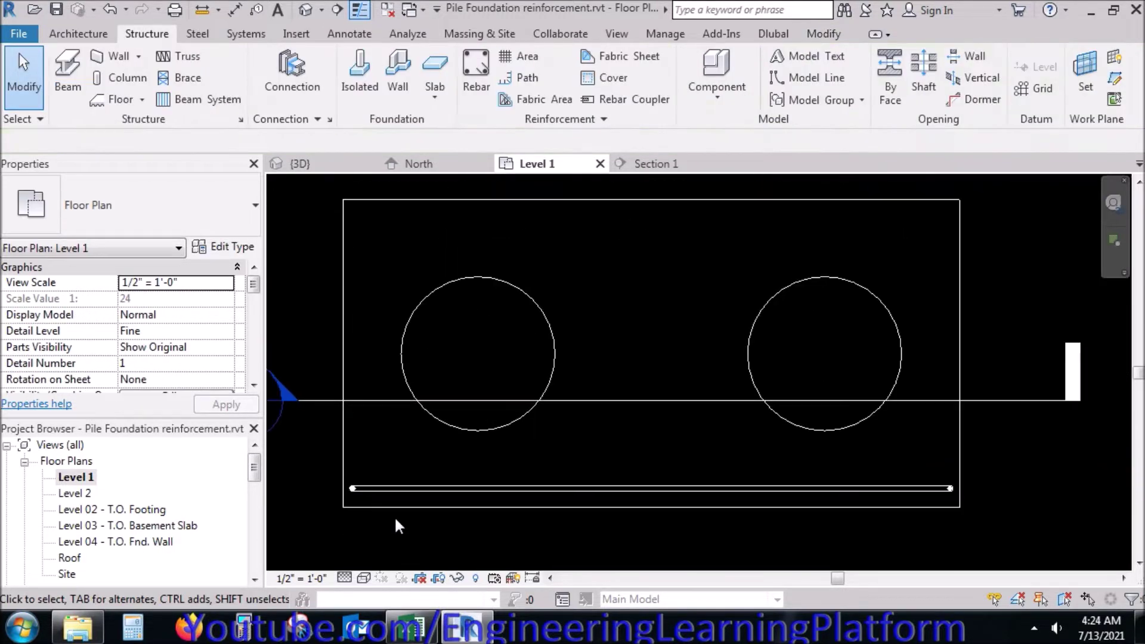
scroll(934, 509, "up", 1)
left_click(952, 506)
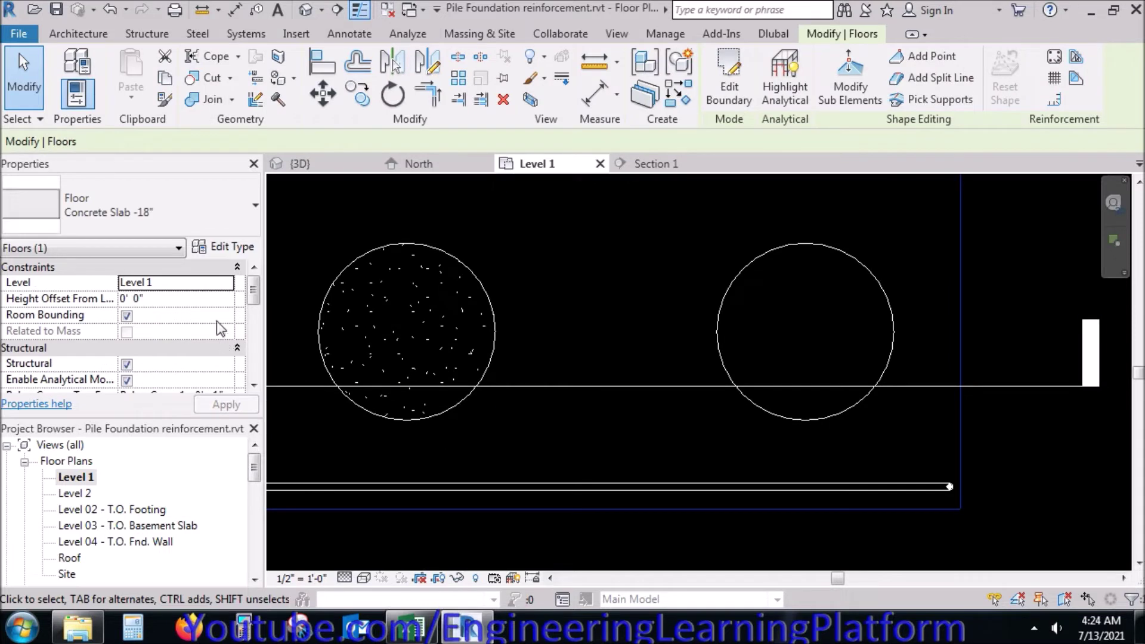
Step: Set the floor's top and bottom rebar covers to Rebar Cover 1 <0' - 1"> and apply
left_click_drag(255, 289, 255, 322)
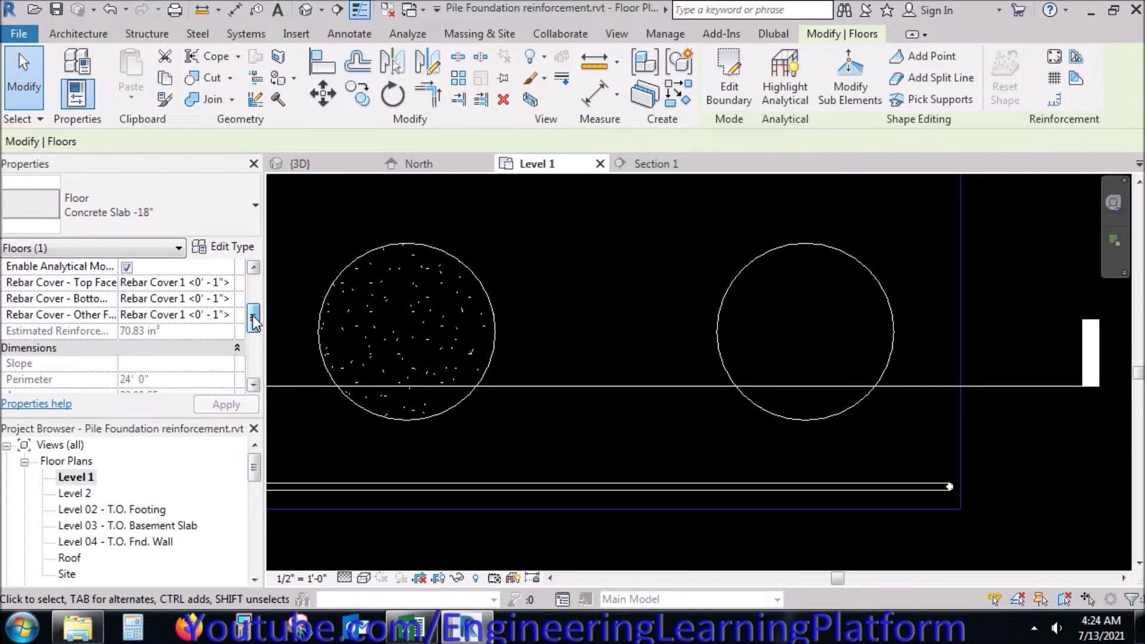
left_click(227, 282)
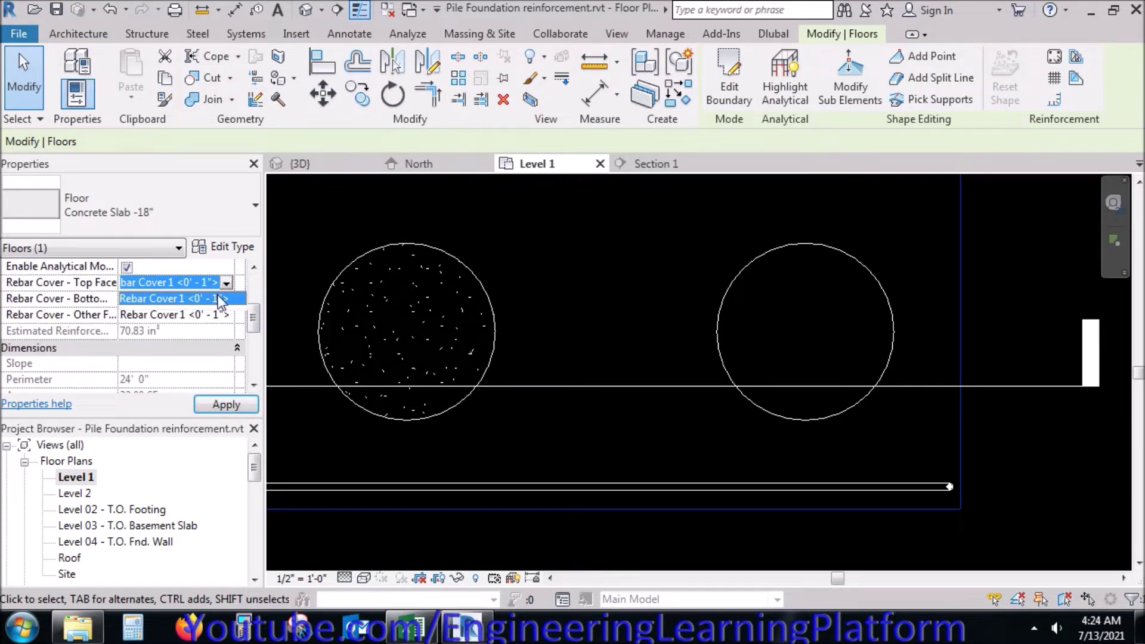
left_click(221, 298)
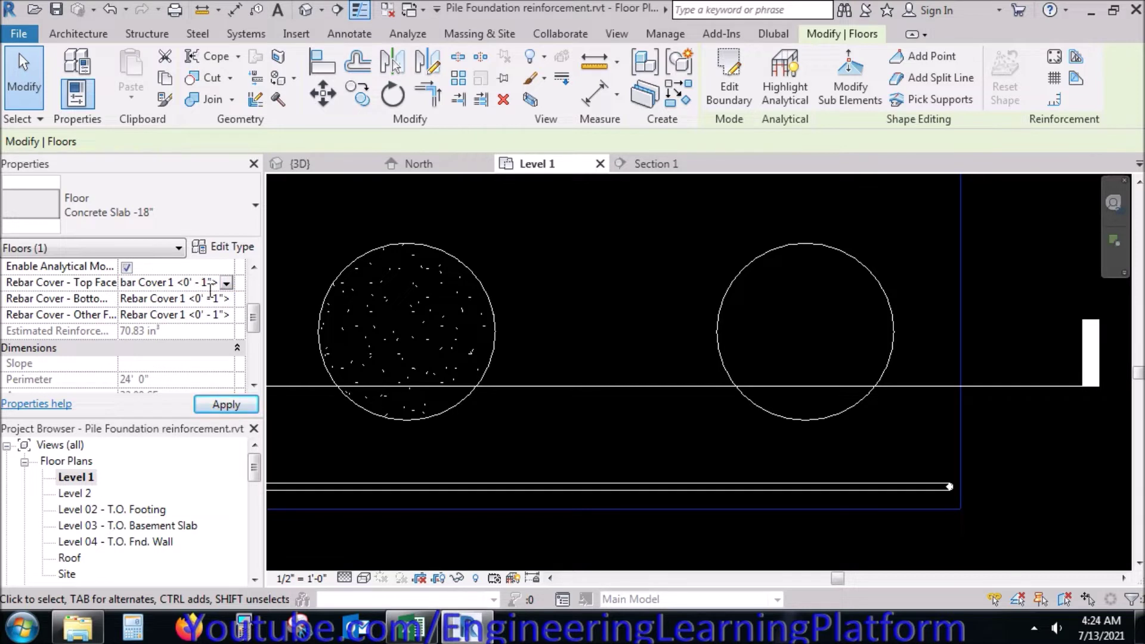
type("3")
key("Tab")
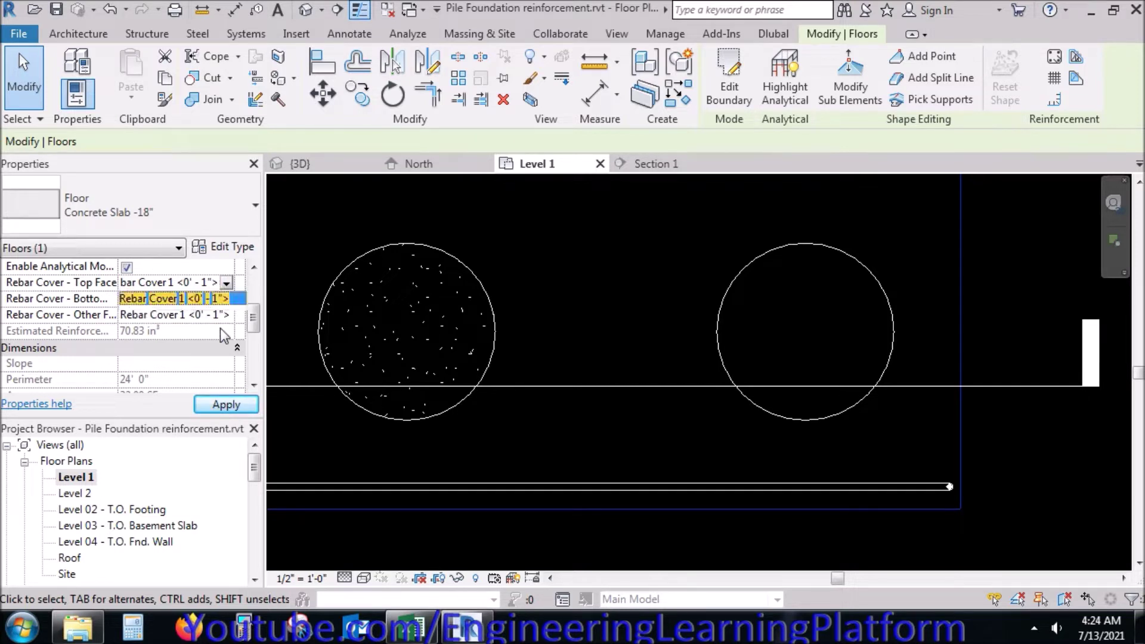
left_click(226, 404)
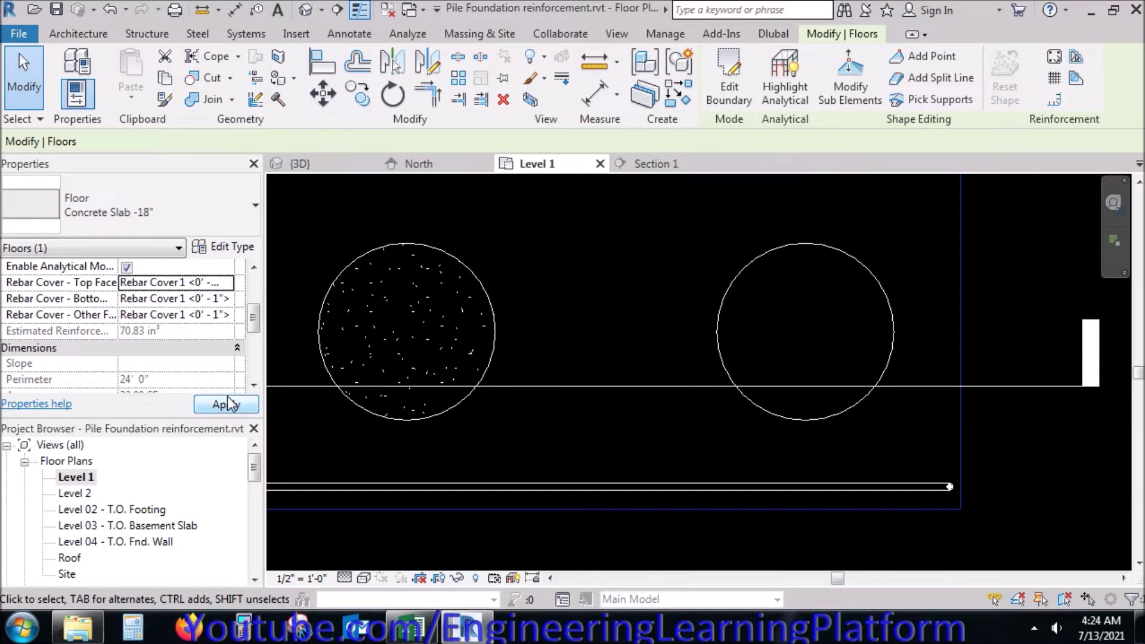
Step: Review the 1' 6" cast-in-place concrete floor type and its layers without changes
left_click(242, 246)
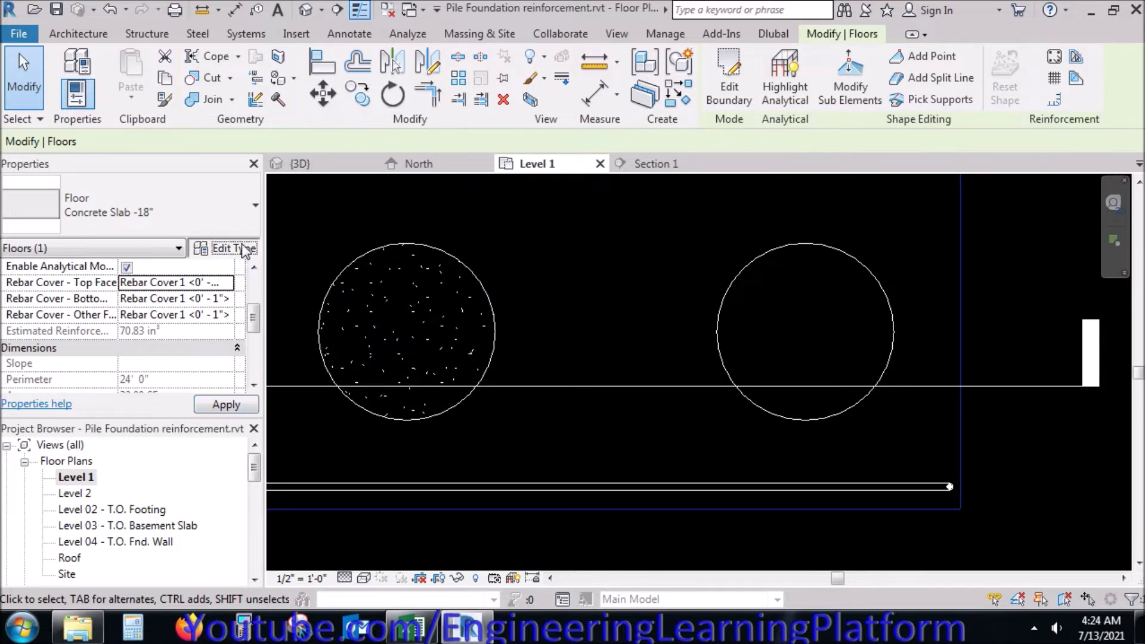
left_click(623, 191)
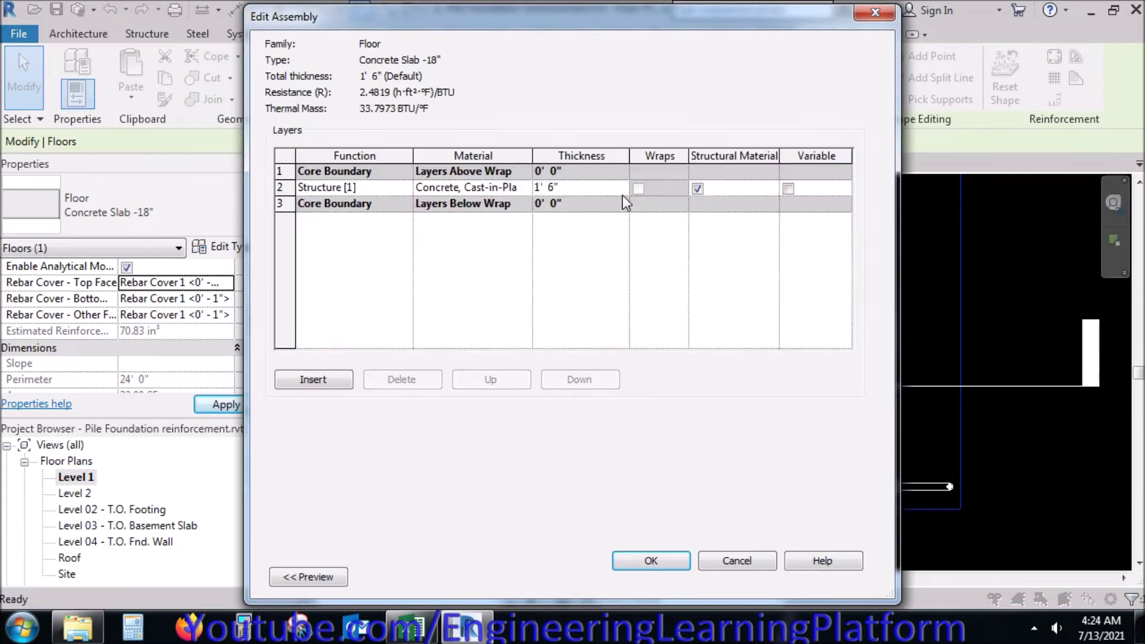
left_click(723, 560)
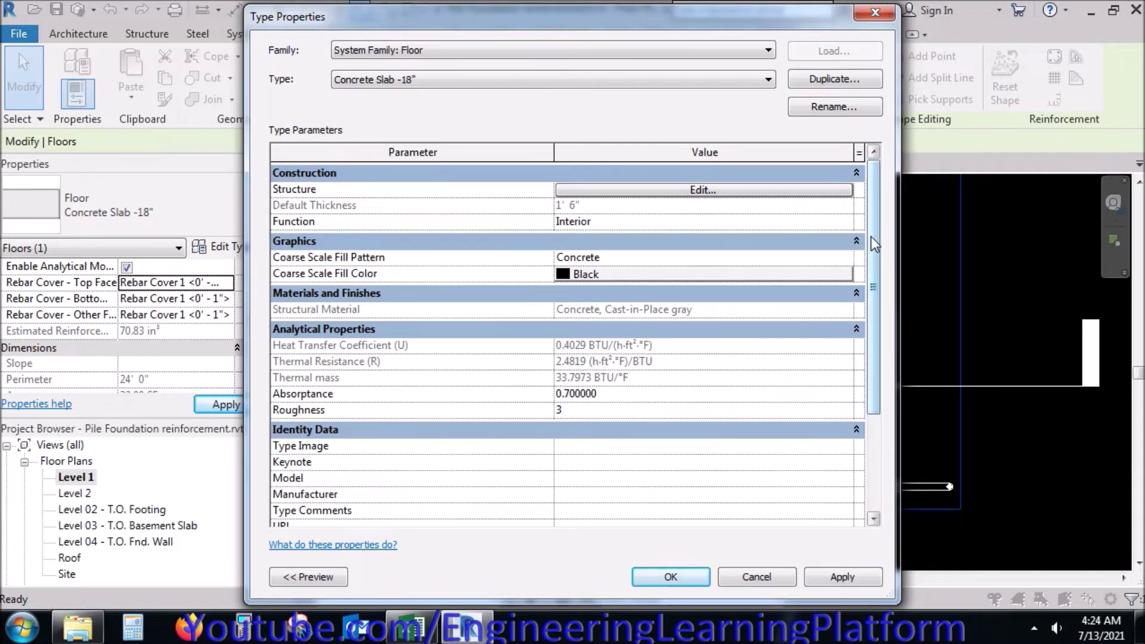
left_click_drag(871, 236, 869, 339)
left_click(757, 576)
Step: Review the U-bar's Structural Rebar 1 type properties (0.88" diameter) without changes
scroll(721, 407, "down", 3)
scroll(657, 461, "up", 1)
scroll(656, 462, "up", 1)
scroll(656, 462, "up", 1)
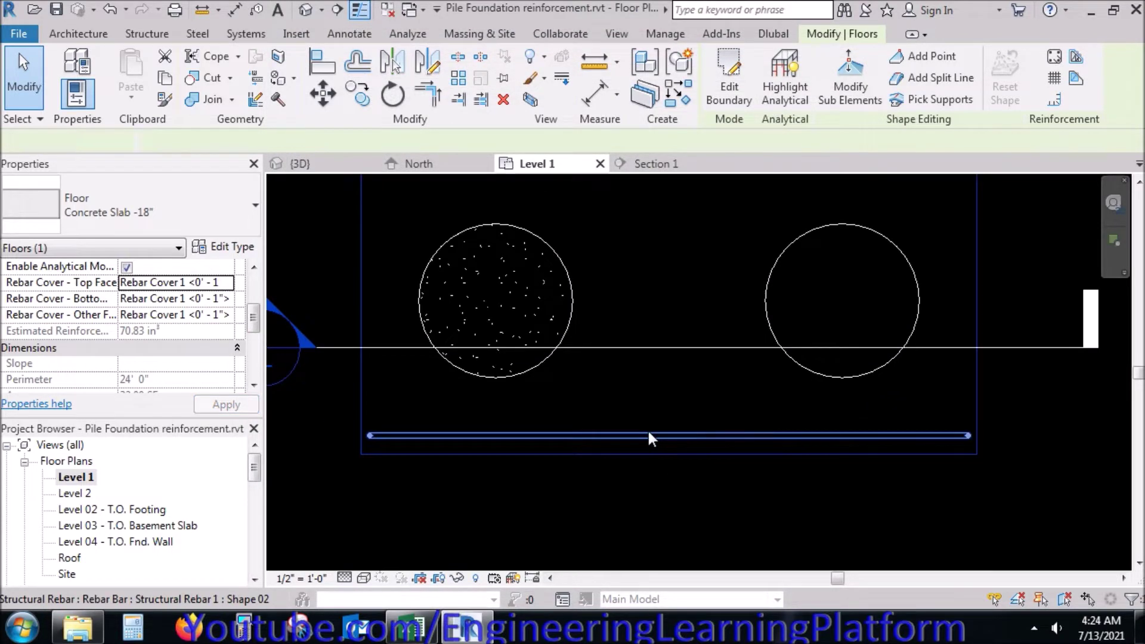
left_click(648, 435)
left_click(214, 248)
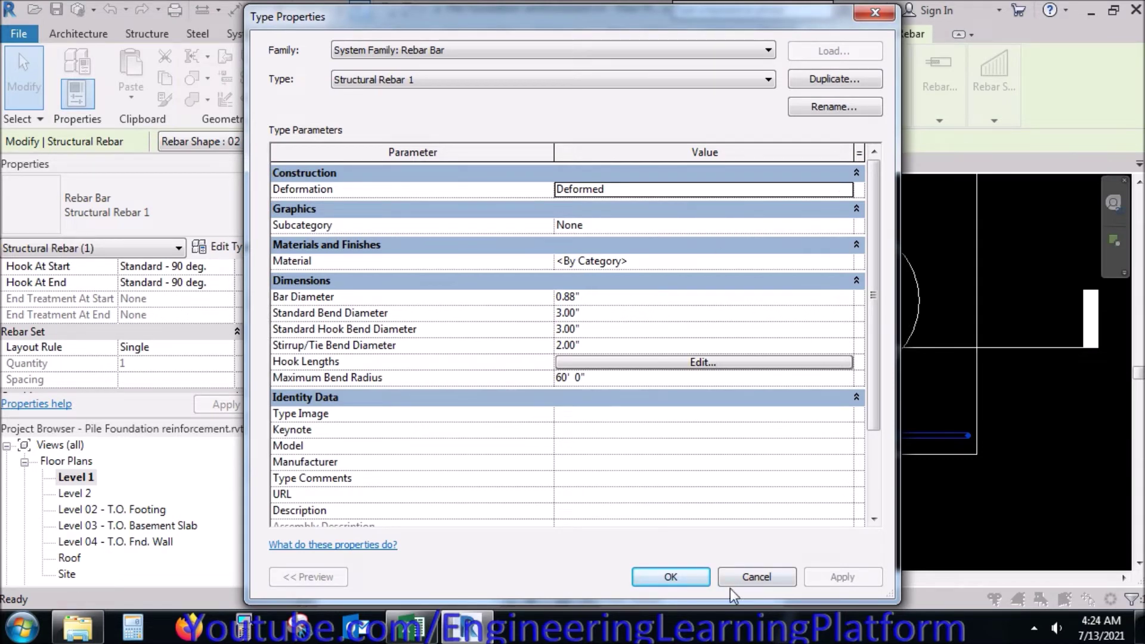
left_click(677, 571)
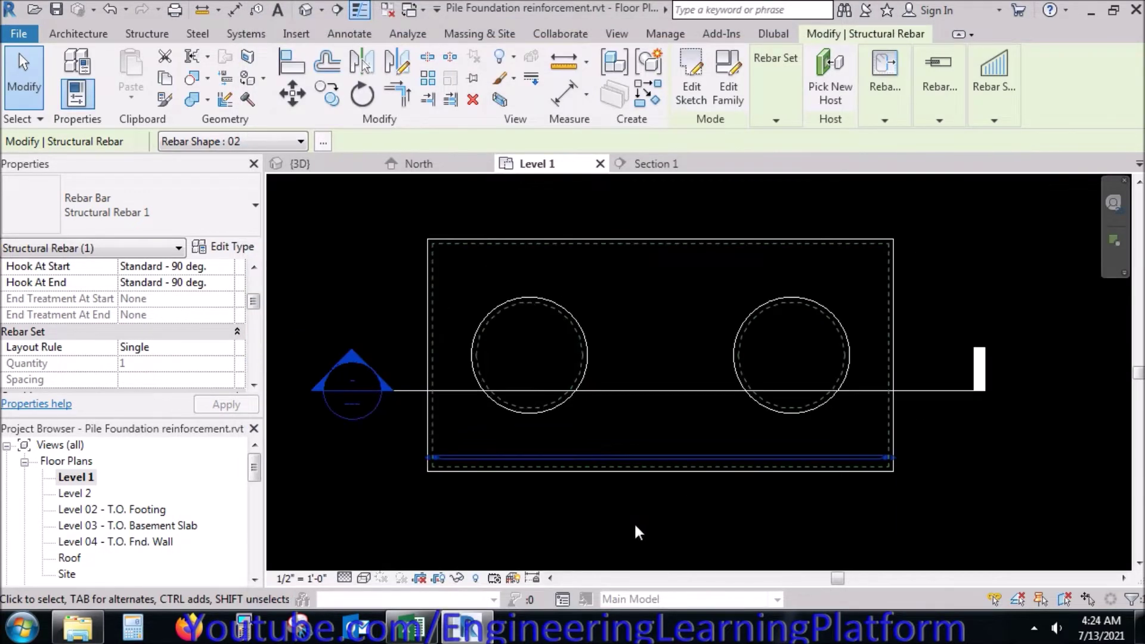
Step: Make the bar a Number with Spacing set of 8 bars at 0' 6" spacing
left_click(776, 103)
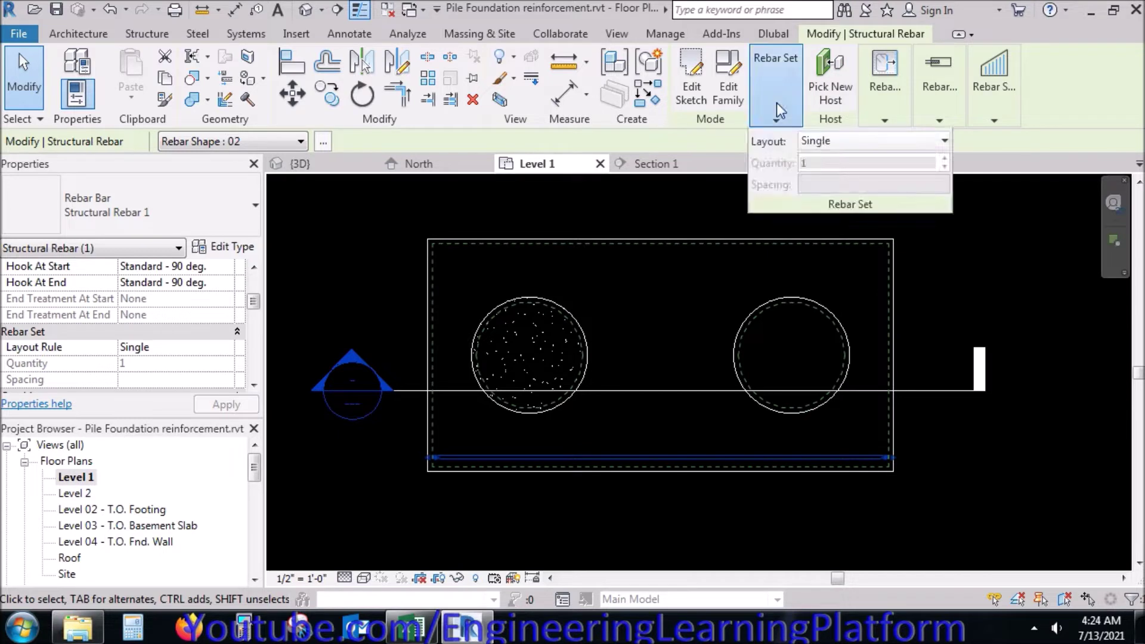
left_click(812, 143)
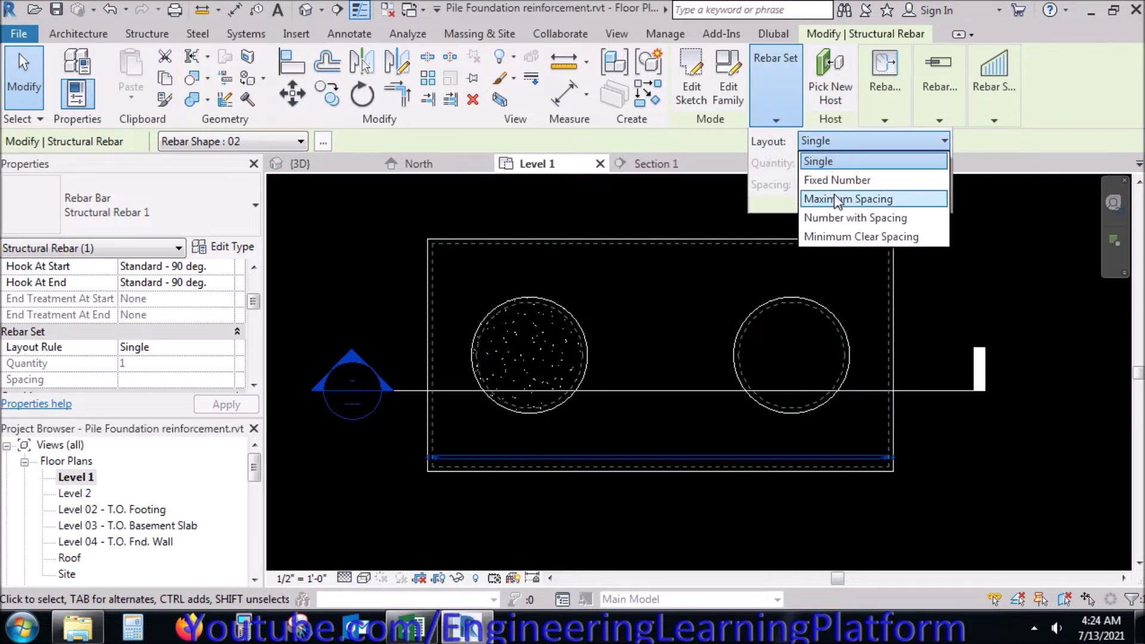
left_click(848, 218)
left_click(783, 183)
type("0' 6")
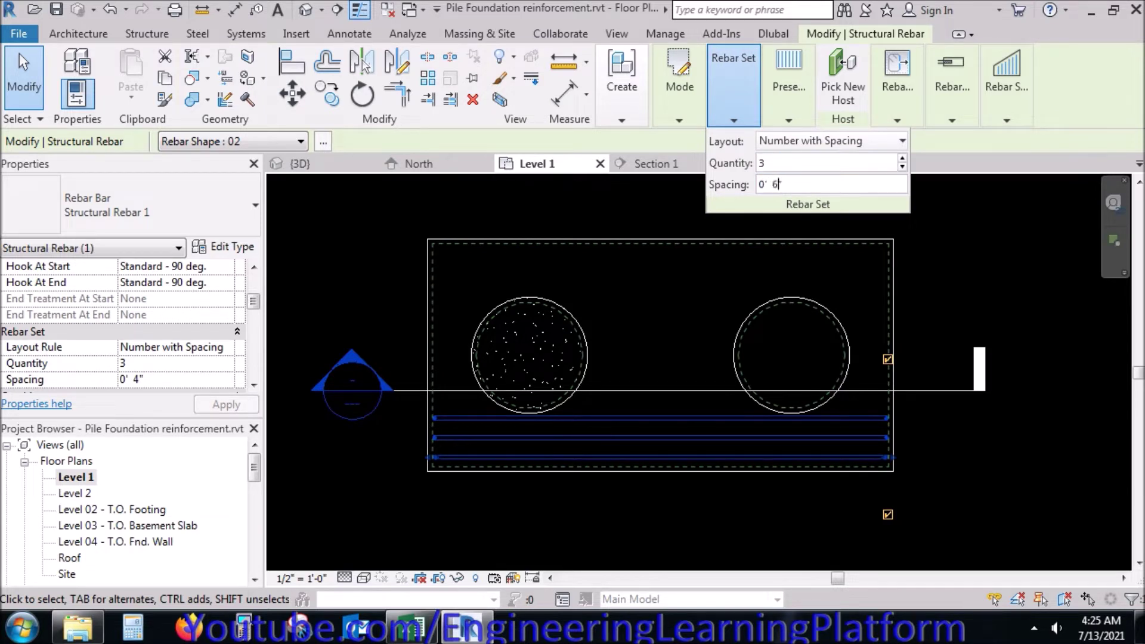
left_click(760, 164)
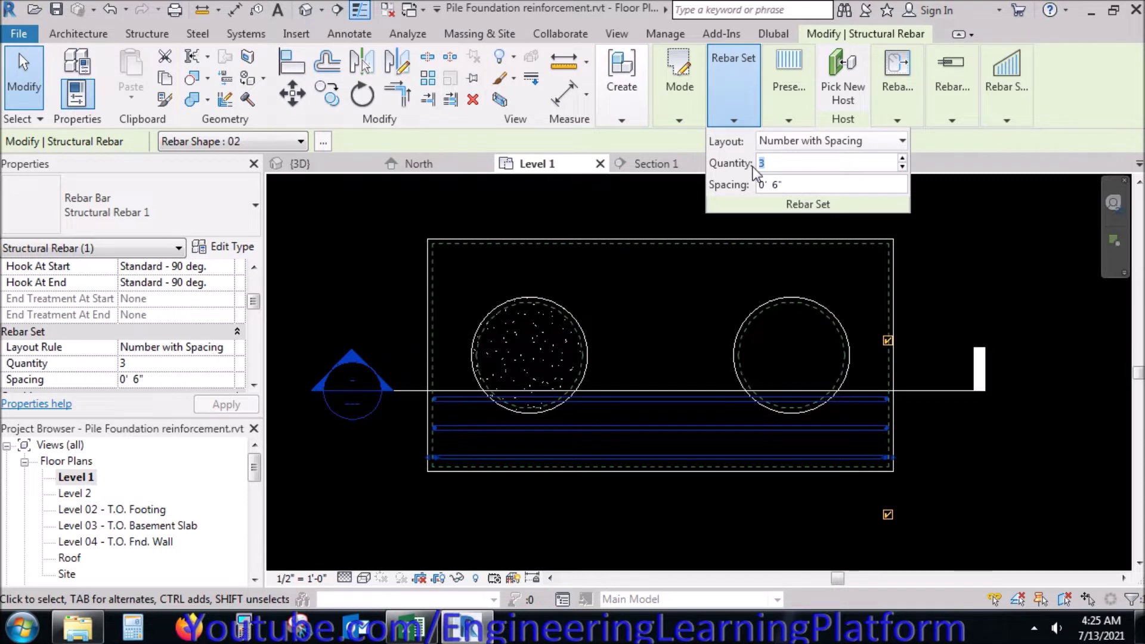
type("10")
left_click(798, 185)
left_click(785, 163)
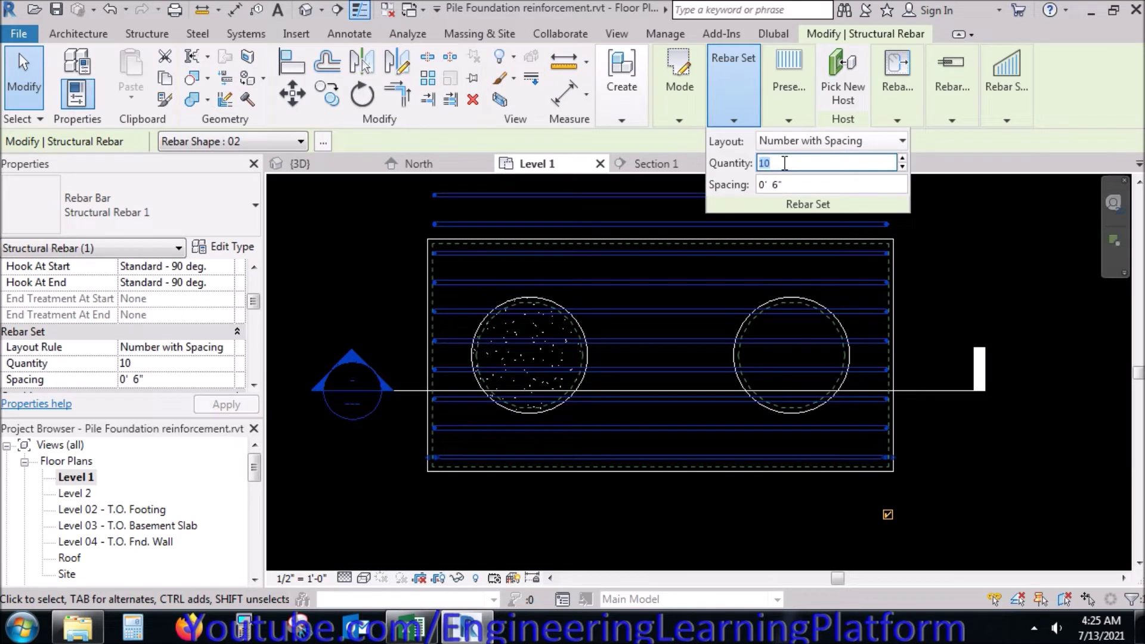
type("7")
left_click(784, 185)
left_click(775, 164)
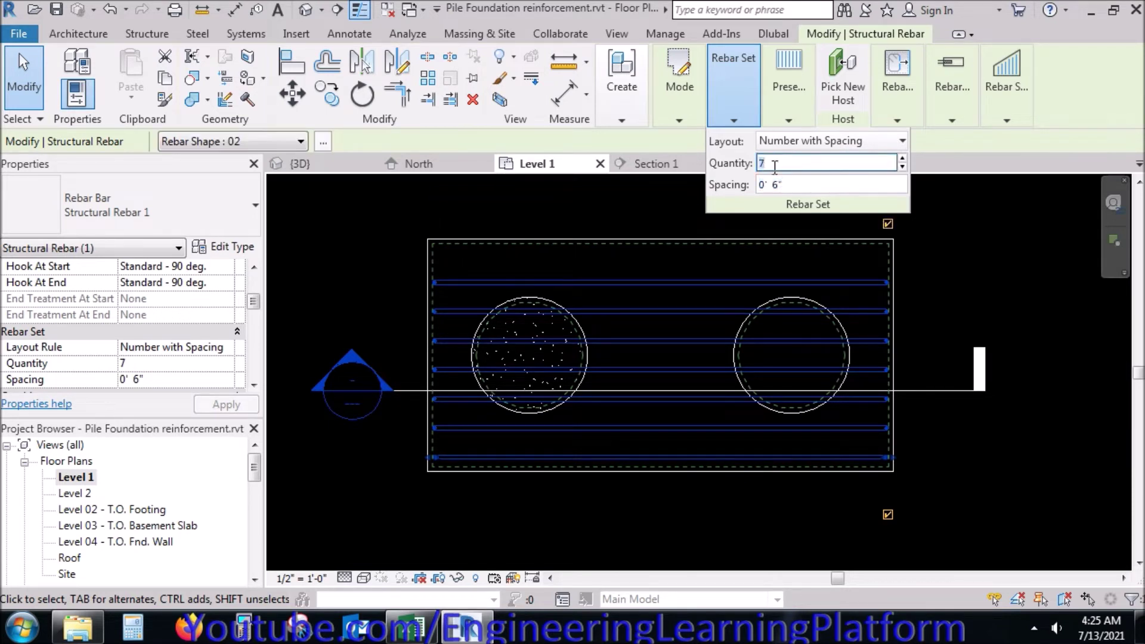
type("8")
left_click(811, 186)
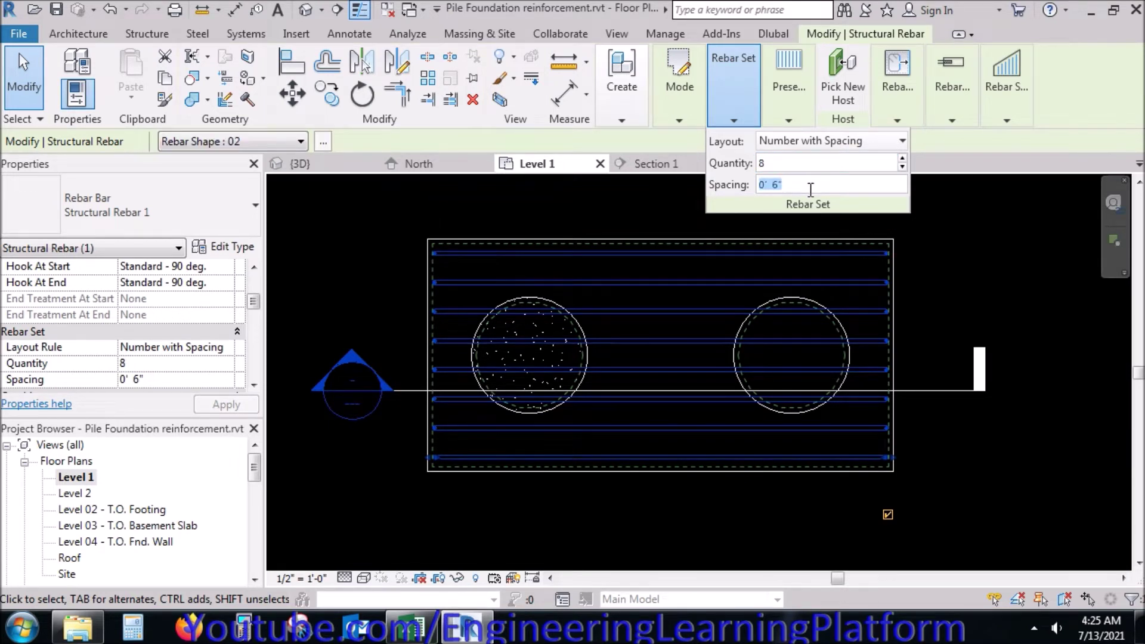
left_click(958, 215)
Step: Dismiss an accidentally opened file-open dialog and zoom out on the plan
scroll(680, 469, "up", 1)
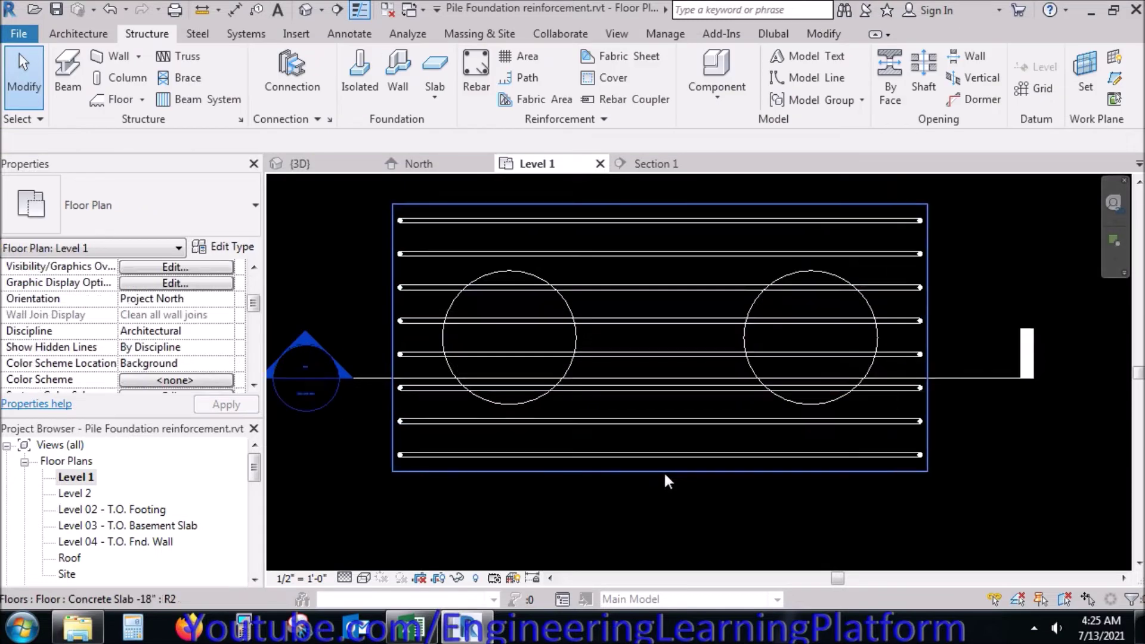
left_click(34, 9)
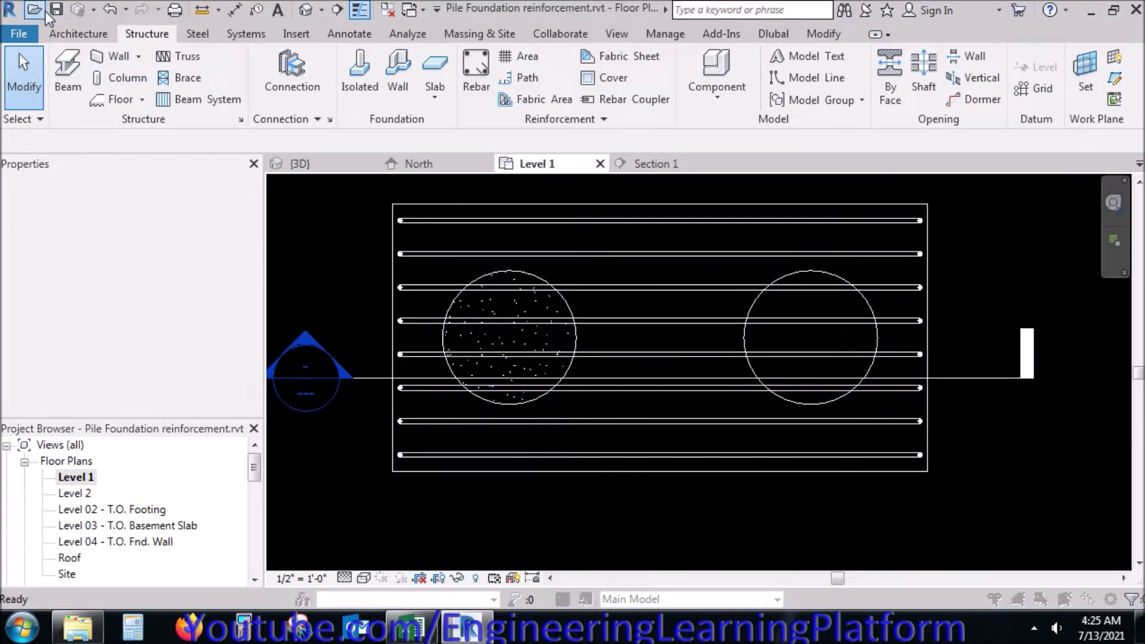
key("Escape")
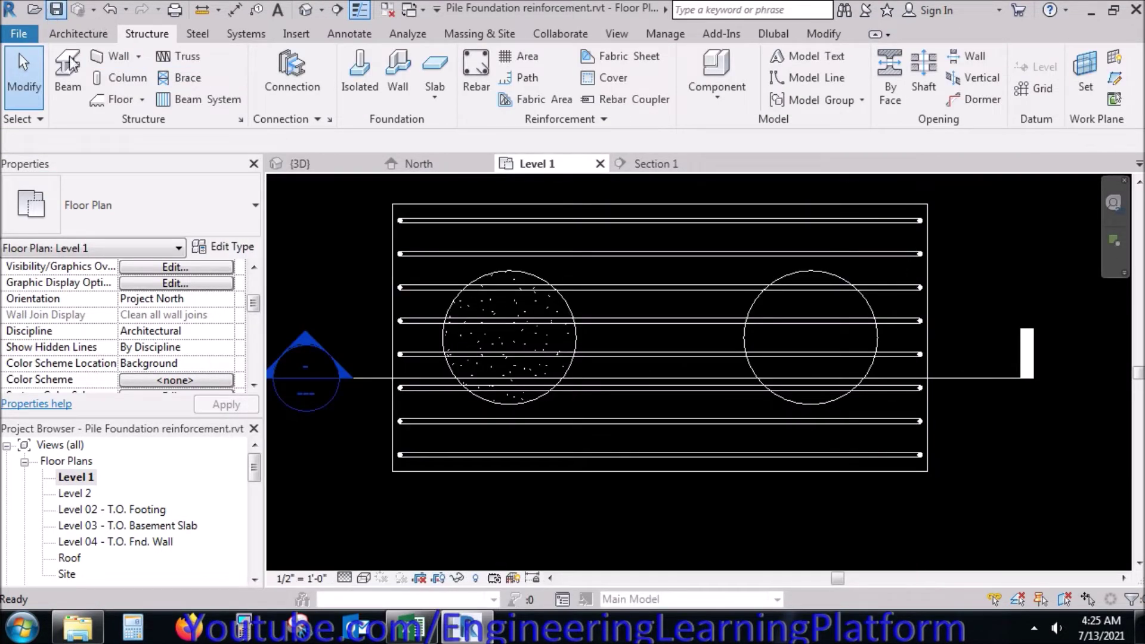
scroll(451, 477, "down", 1)
scroll(450, 478, "down", 1)
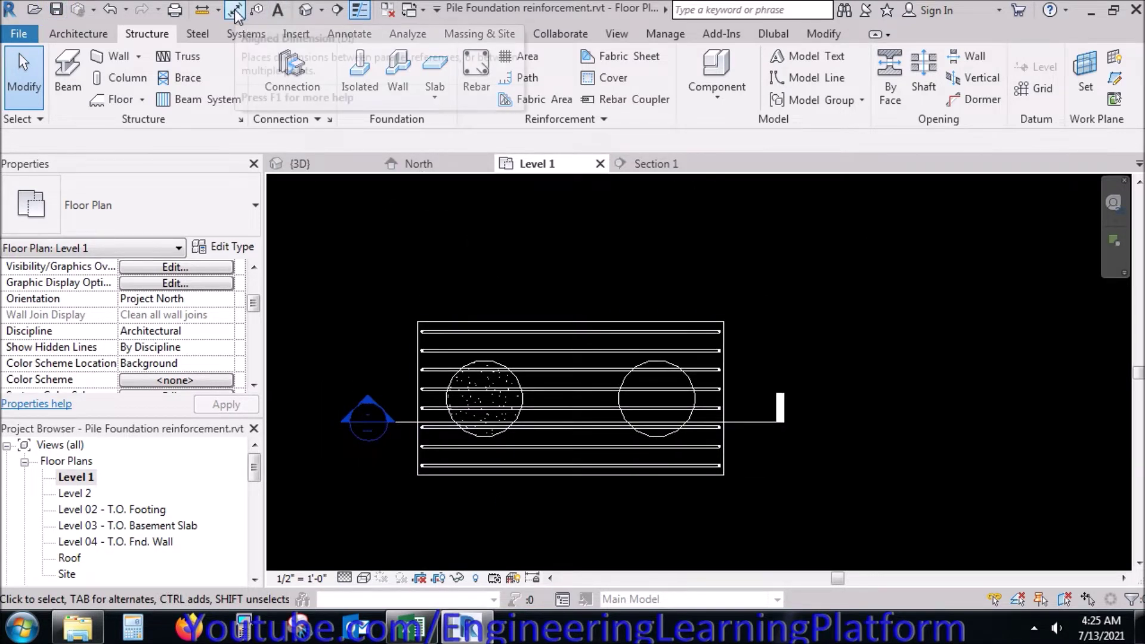
Step: Draw a new section line vertically across the pile cap
left_click(337, 9)
left_click(434, 513)
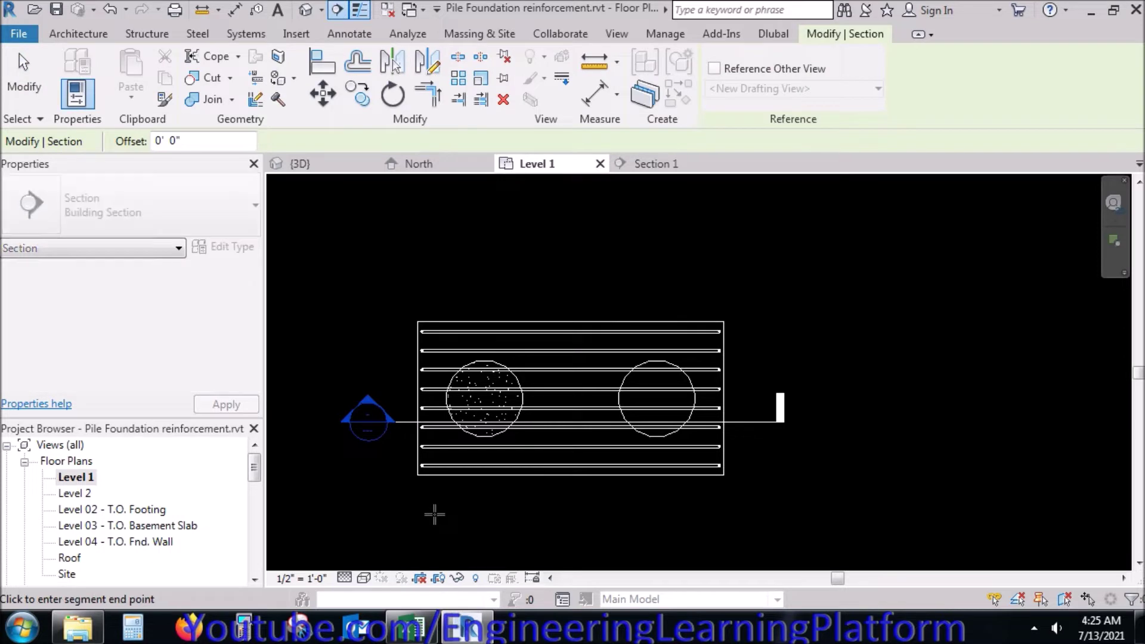
left_click(435, 278)
scroll(421, 424, "down", 2)
left_click_drag(362, 391, 482, 479)
key("Escape")
Step: Open the new Section 2 view from its section head
left_click(464, 480)
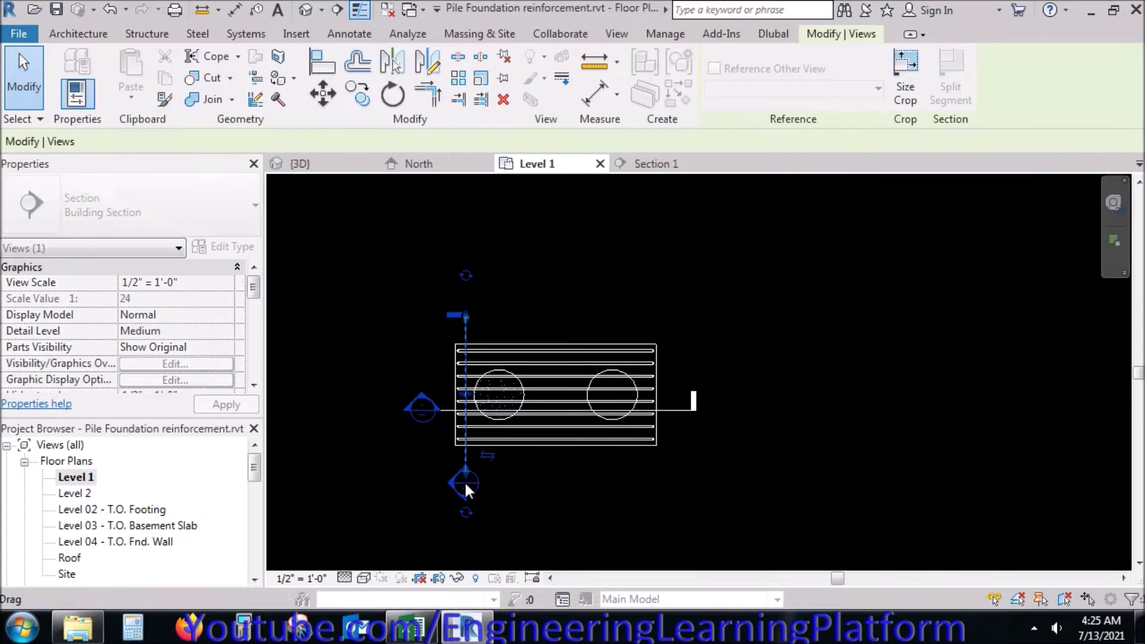
left_click(488, 499)
scroll(468, 486, "up", 3)
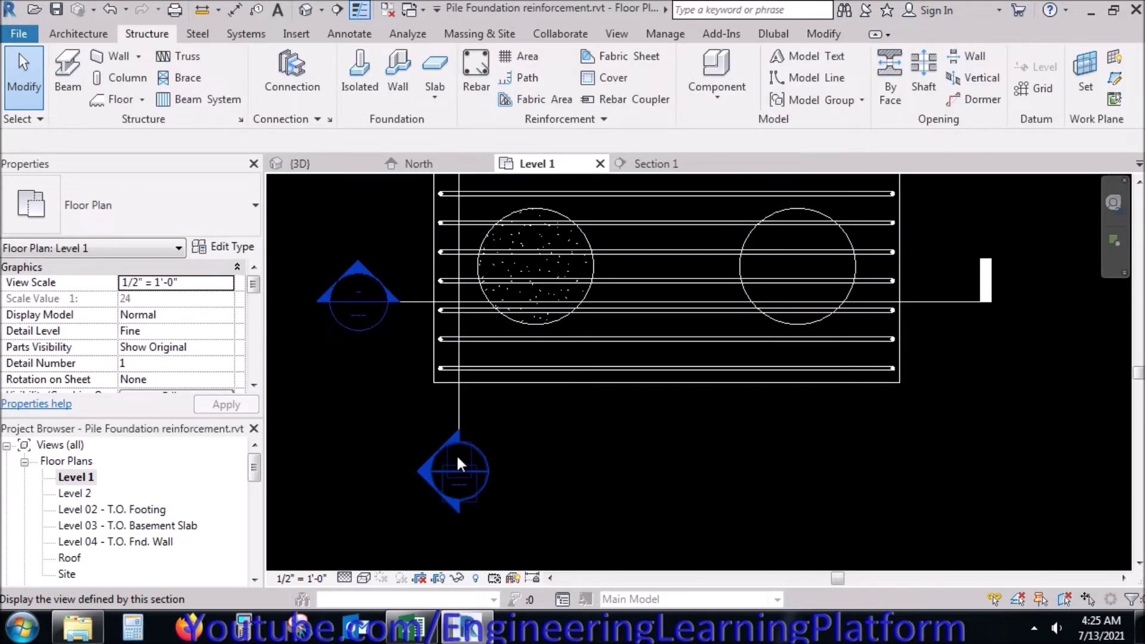
double_click(456, 459)
scroll(689, 365, "up", 2)
scroll(699, 327, "up", 2)
scroll(687, 373, "up", 1)
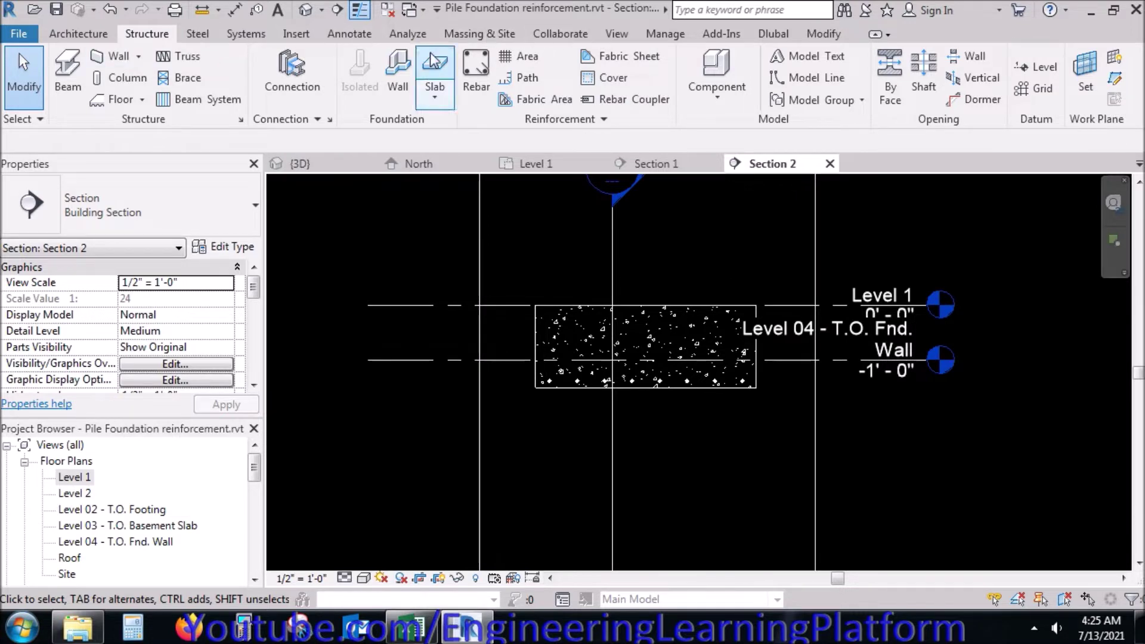
Step: Place a Rebar Shape 02 U-bar along the bottom of the cap in Section 2
left_click(476, 71)
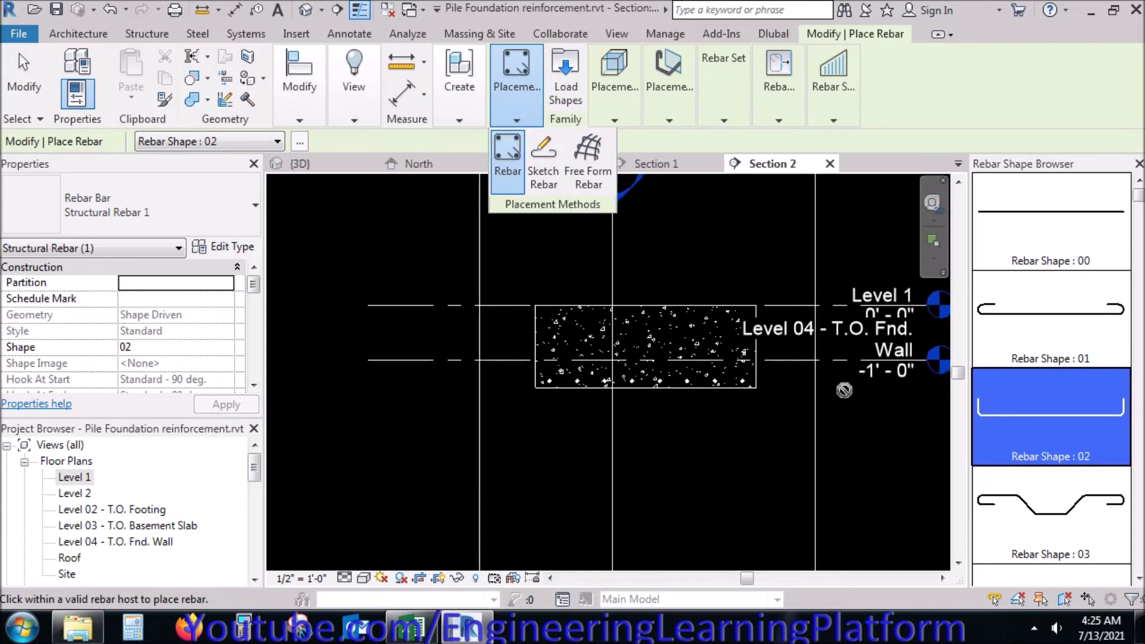
left_click_drag(1013, 424, 733, 404)
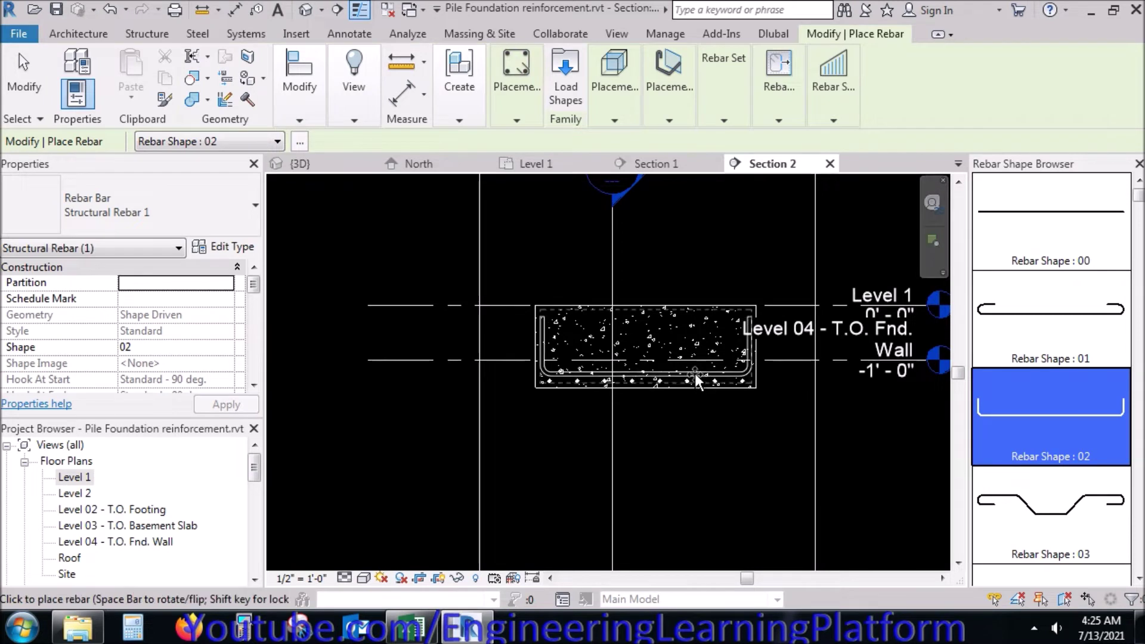
scroll(696, 373, "up", 3)
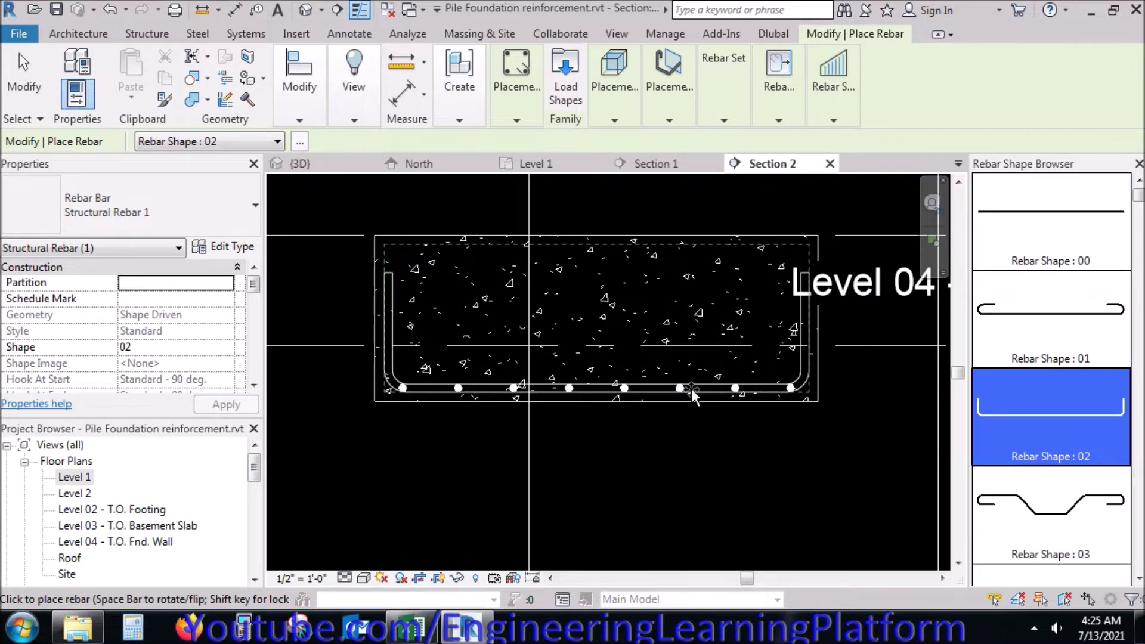
scroll(692, 388, "up", 3)
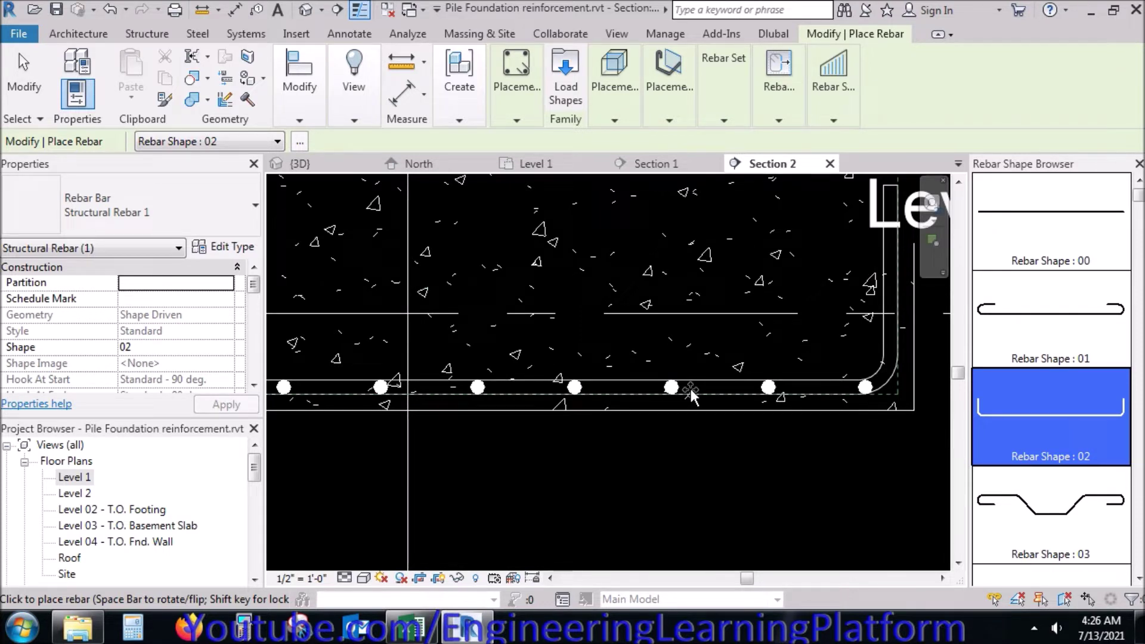
left_click(690, 386)
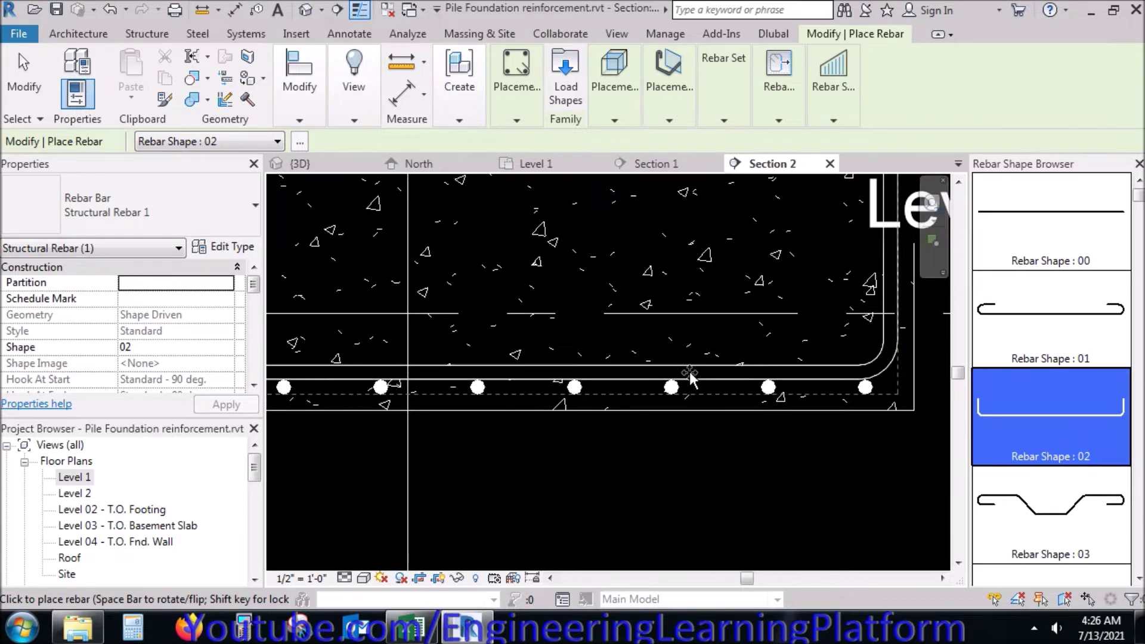
key("Escape")
Step: Select the placed U-bar and open its type properties
left_click(821, 377)
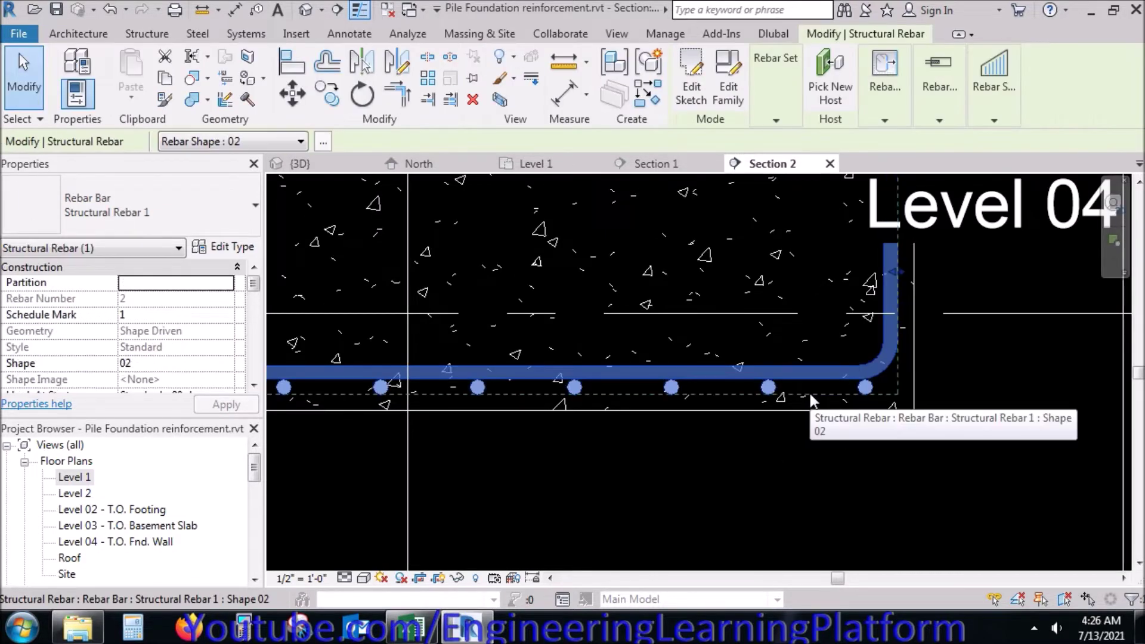
left_click_drag(254, 285, 255, 301)
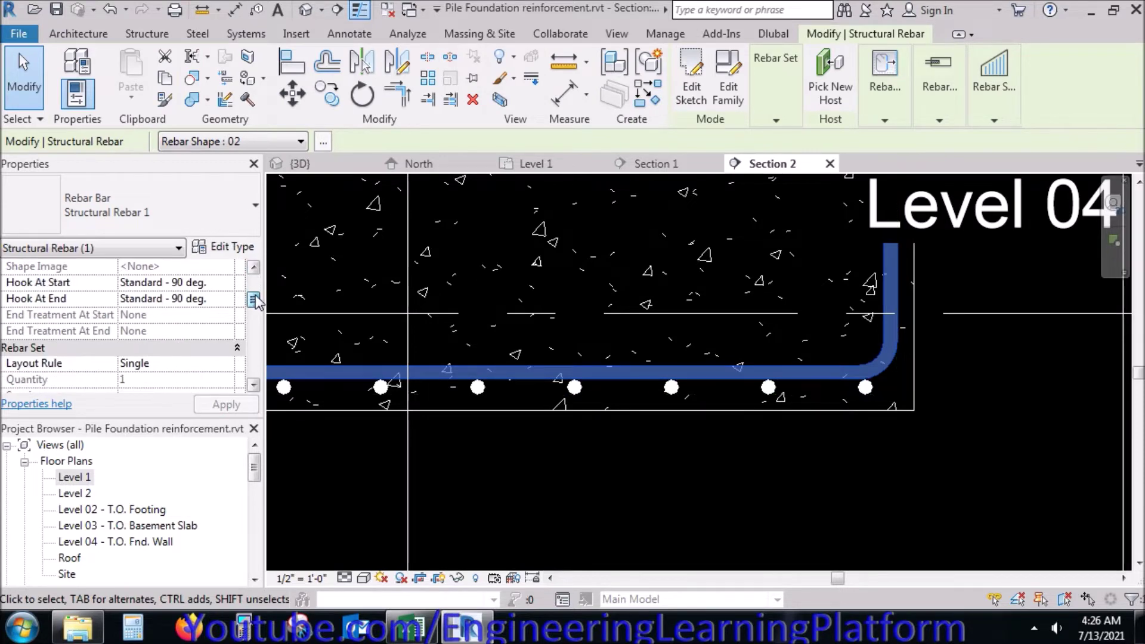
left_click(225, 246)
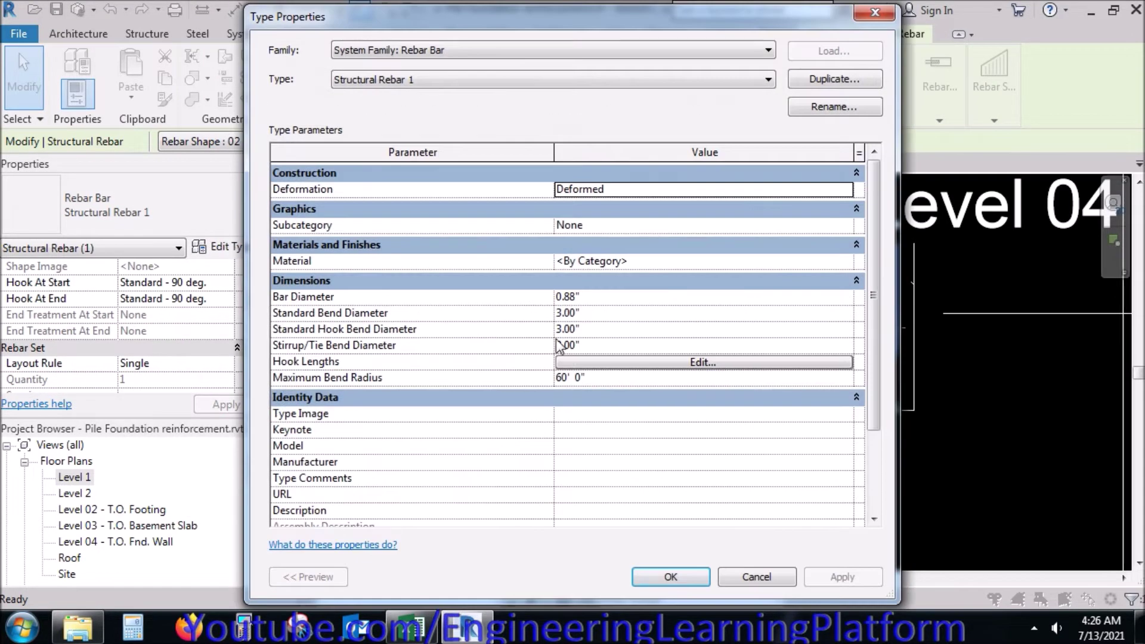
Step: Set Standard Hook, Standard and Stirrup/Tie bend diameters to 1.00" and confirm
left_click(563, 328)
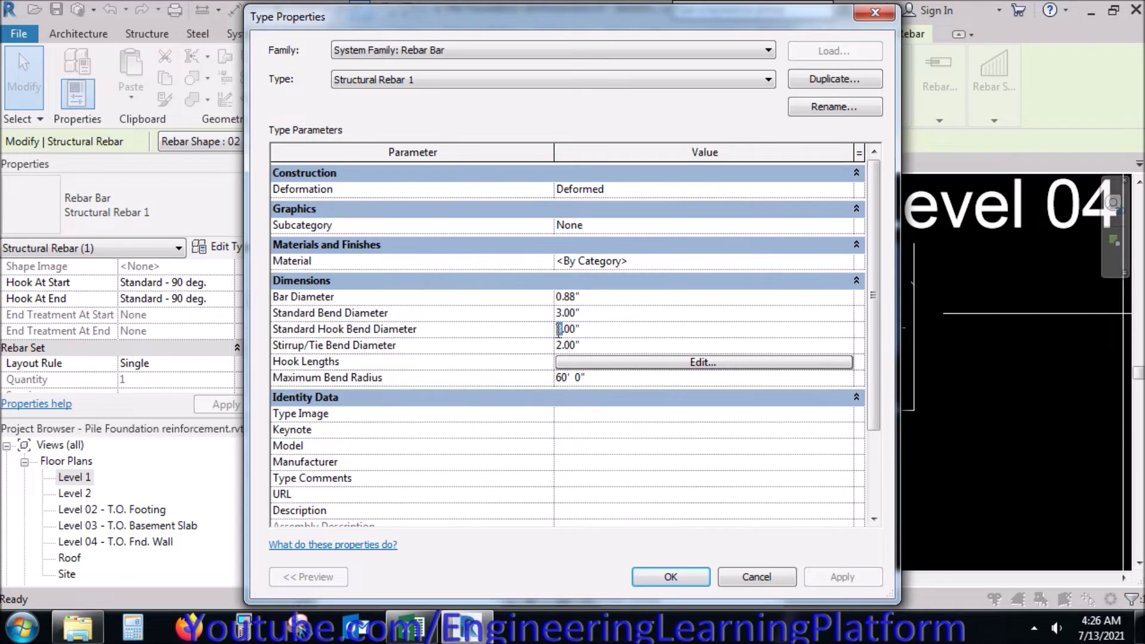
type("1")
left_click(563, 313)
type("1")
left_click(563, 345)
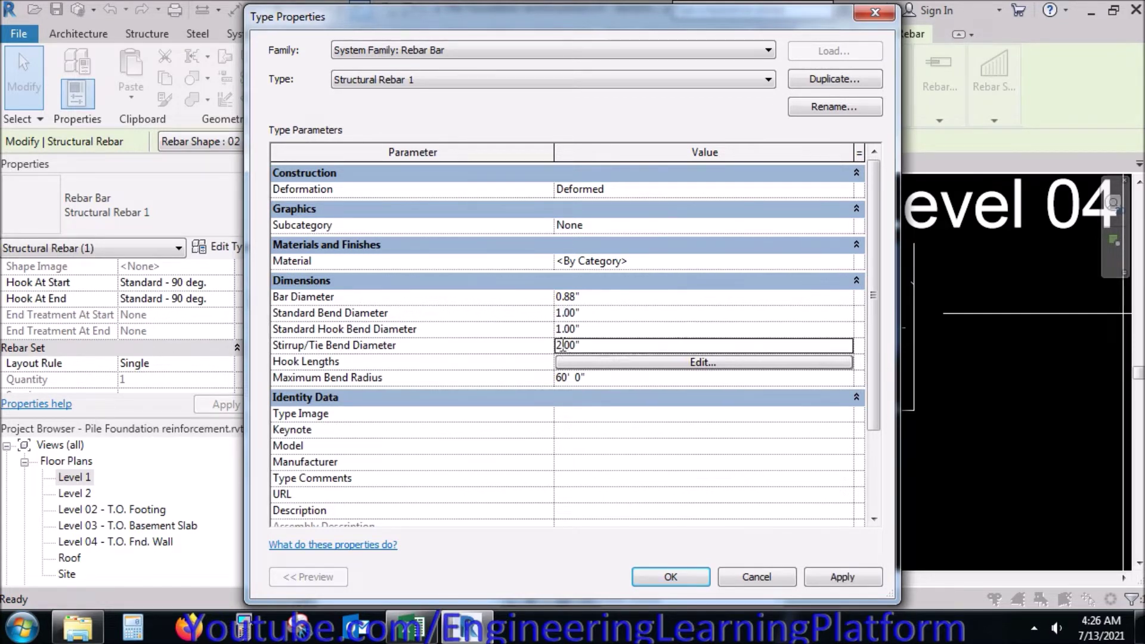
type("1")
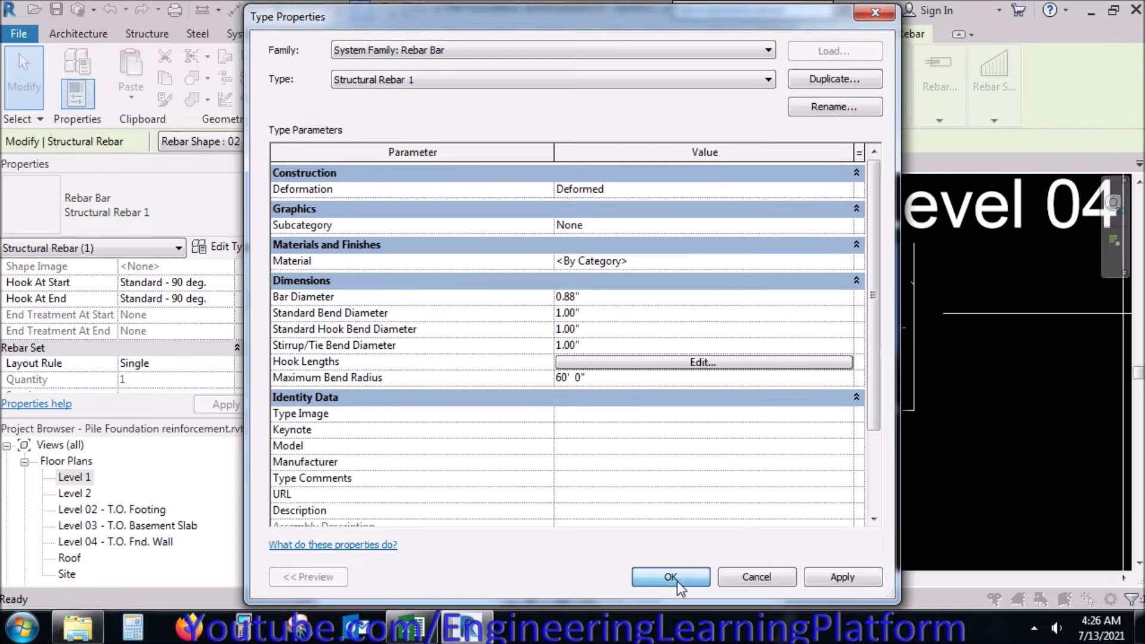
left_click(677, 579)
left_click(784, 486)
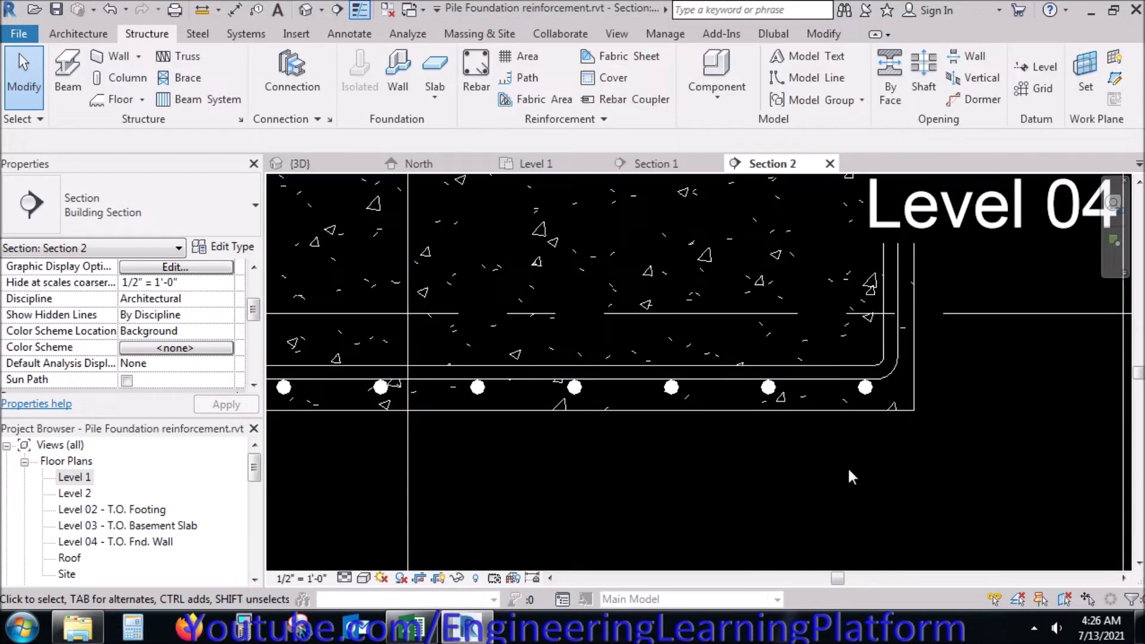
Step: Check the U-bar's tighter bends, then switch to the Section 1 view
scroll(846, 466, "down", 2)
left_click(872, 420)
left_click(669, 493)
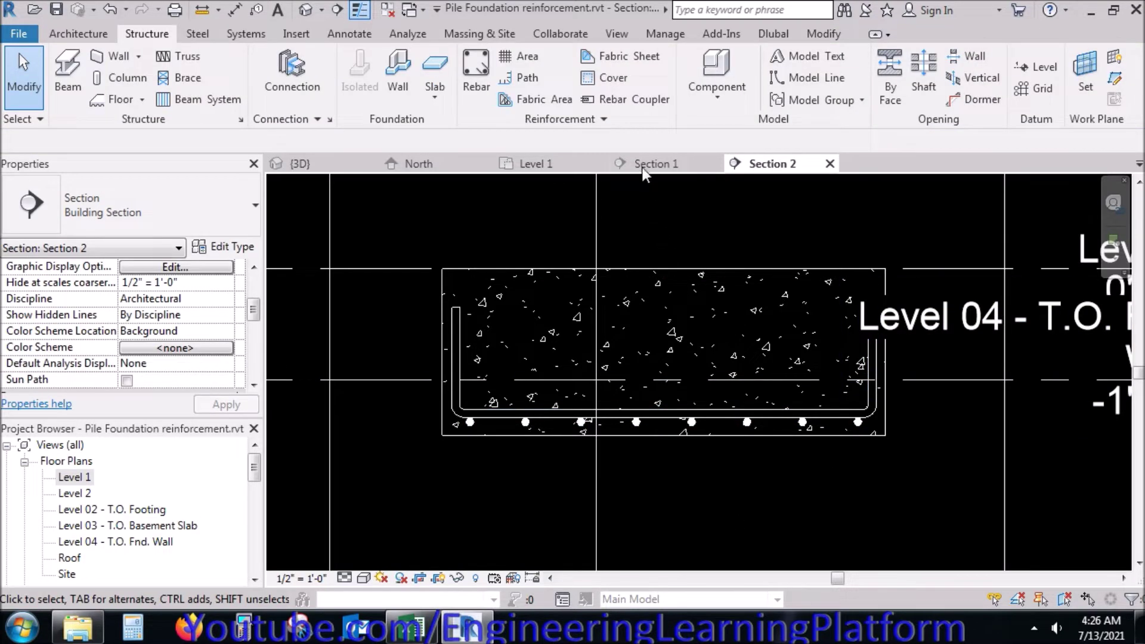
left_click(644, 167)
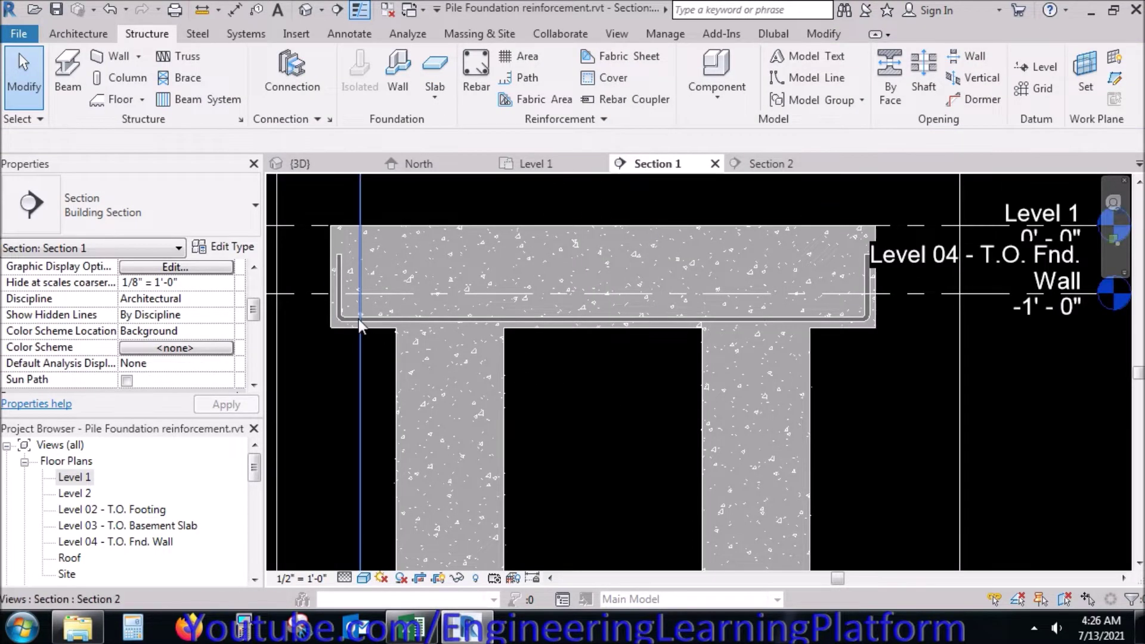
scroll(361, 320, "up", 4)
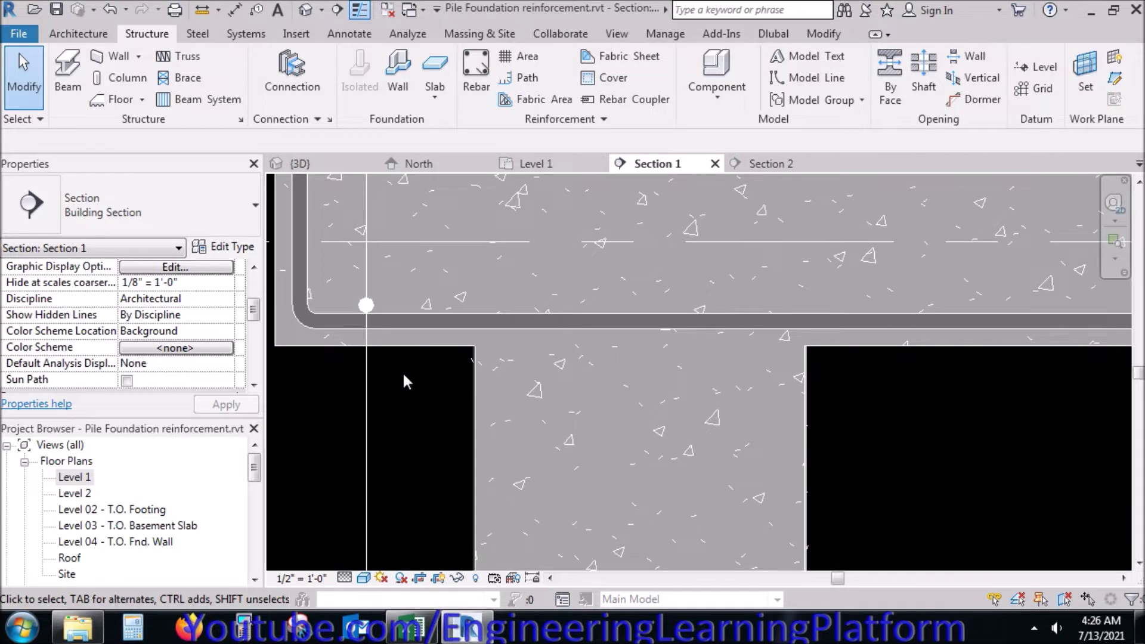
Step: Move the bottom bar in Section 1 into the U-bar's inside corner bend
left_click(371, 308)
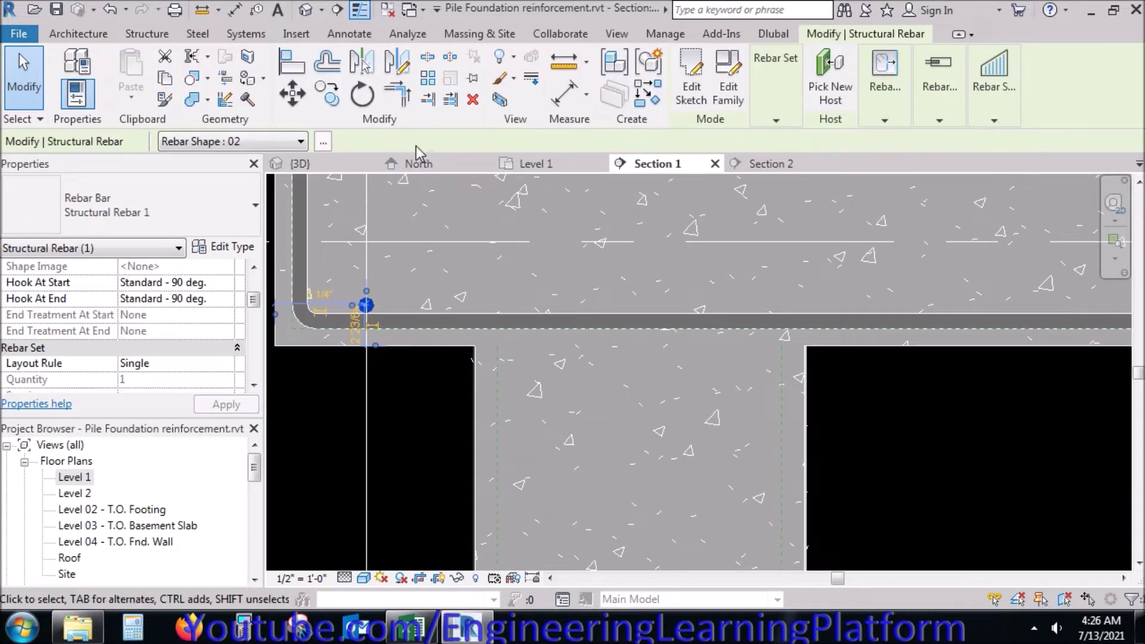
left_click(291, 94)
scroll(345, 312, "up", 2)
left_click(387, 300)
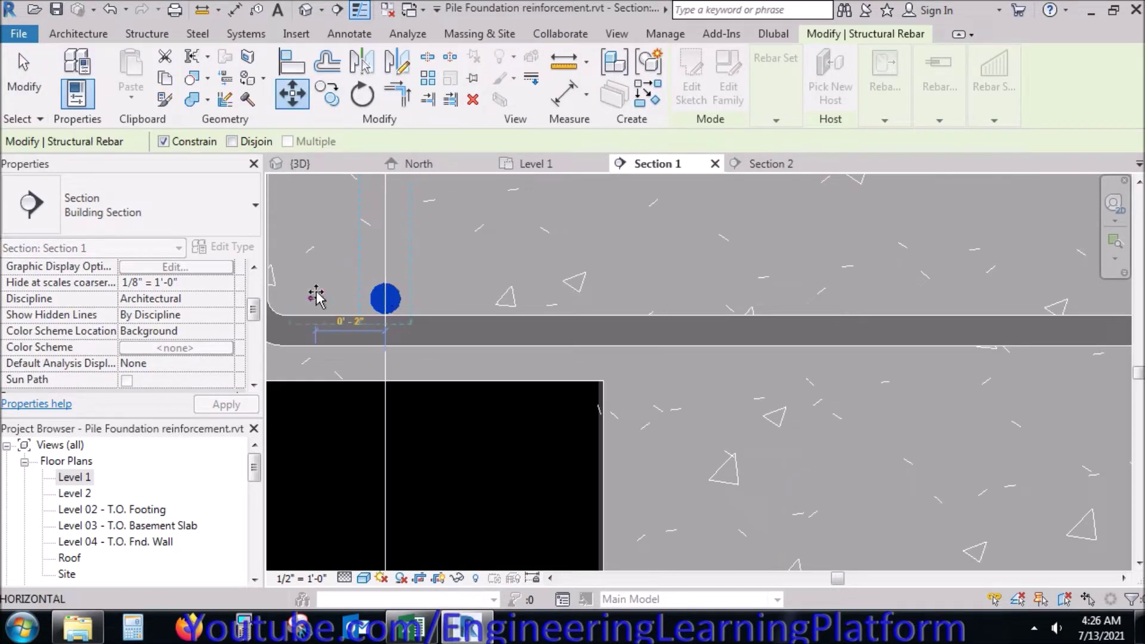
middle_click_drag(350, 302, 505, 302)
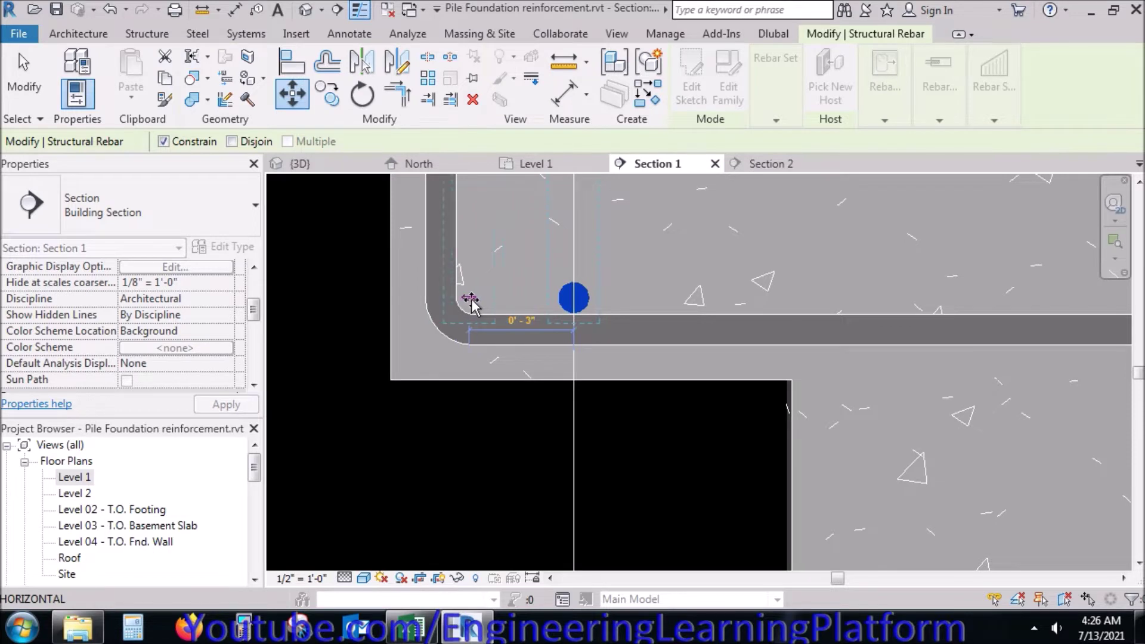
left_click(468, 298)
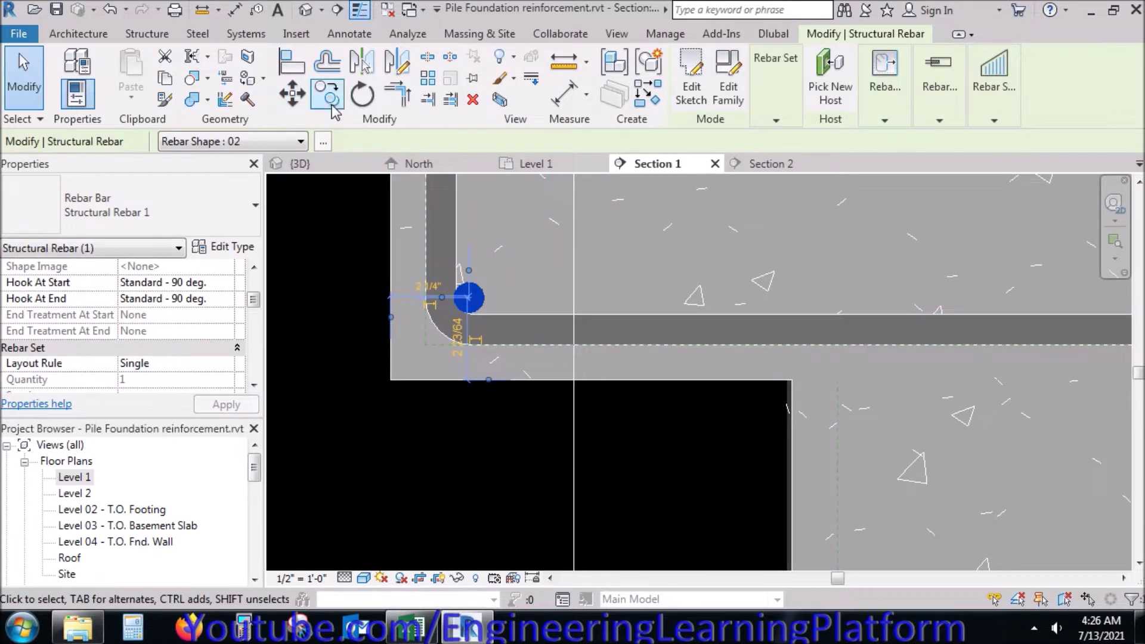
left_click(292, 94)
scroll(464, 365, "up", 2)
left_click(472, 361)
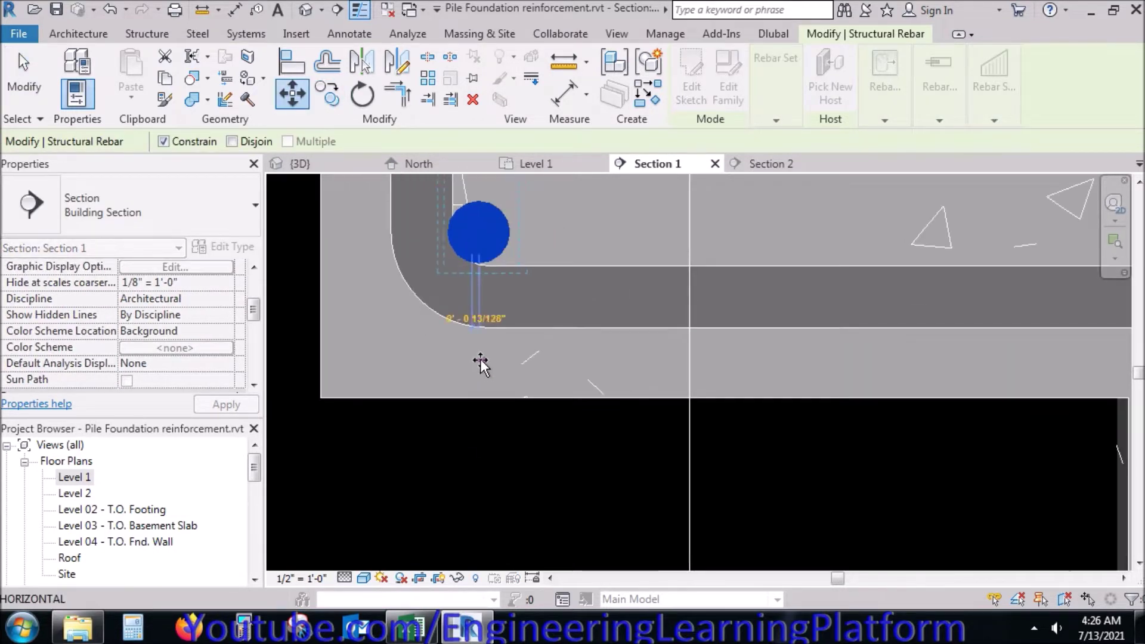
left_click(483, 360)
scroll(397, 365, "down", 2)
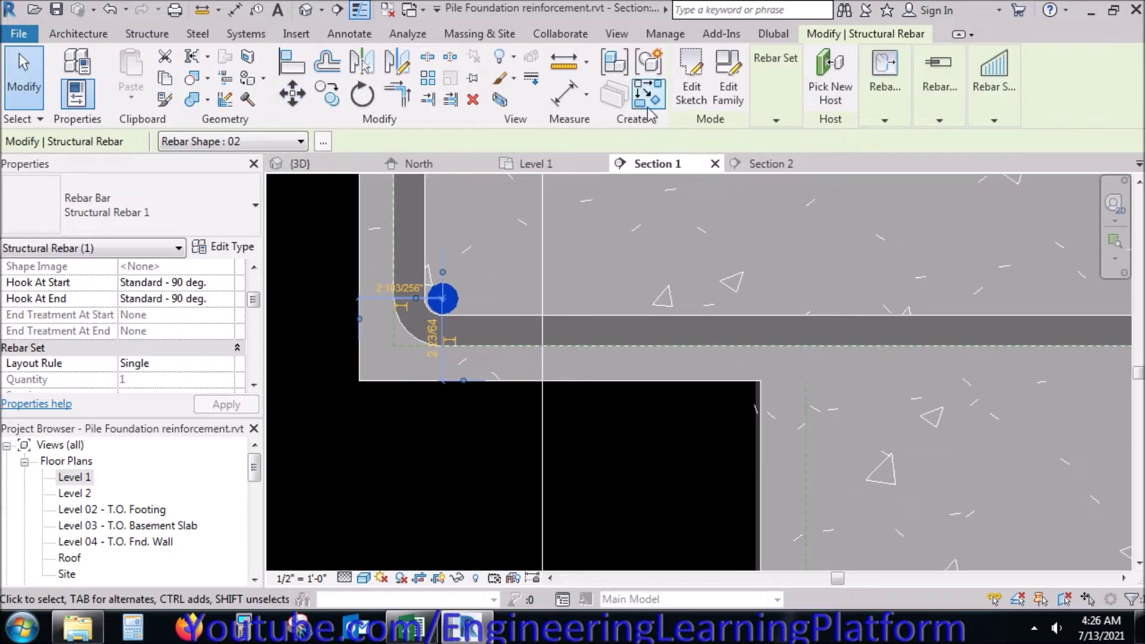
Step: Set the bottom bar's layout to Number with Spacing at 0' 6" spacing
left_click(770, 118)
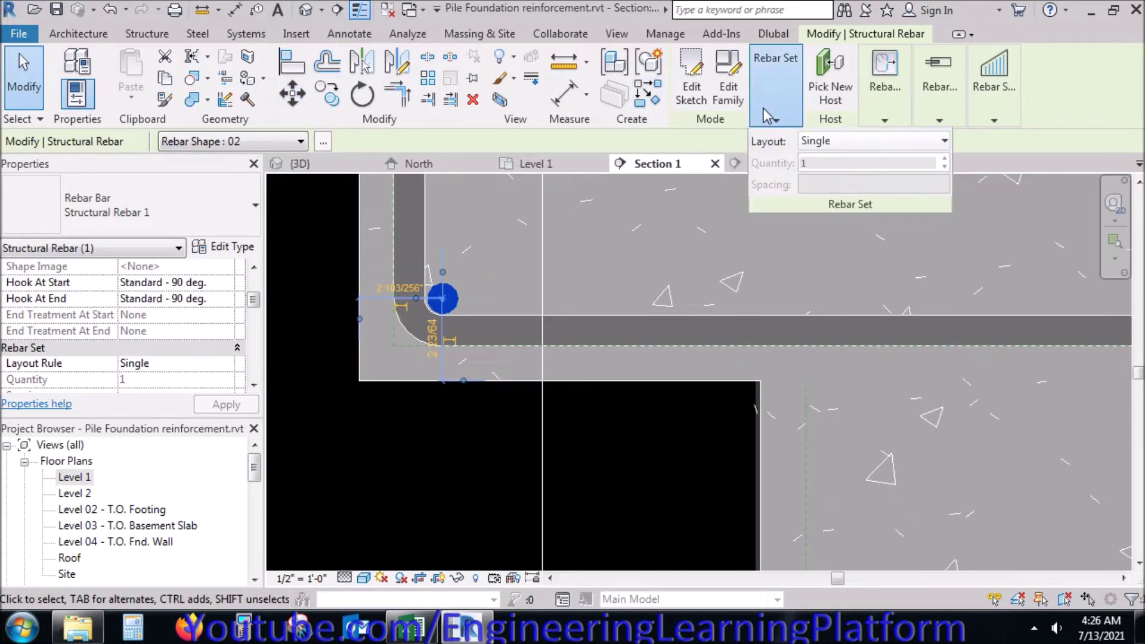
left_click(817, 141)
left_click(841, 218)
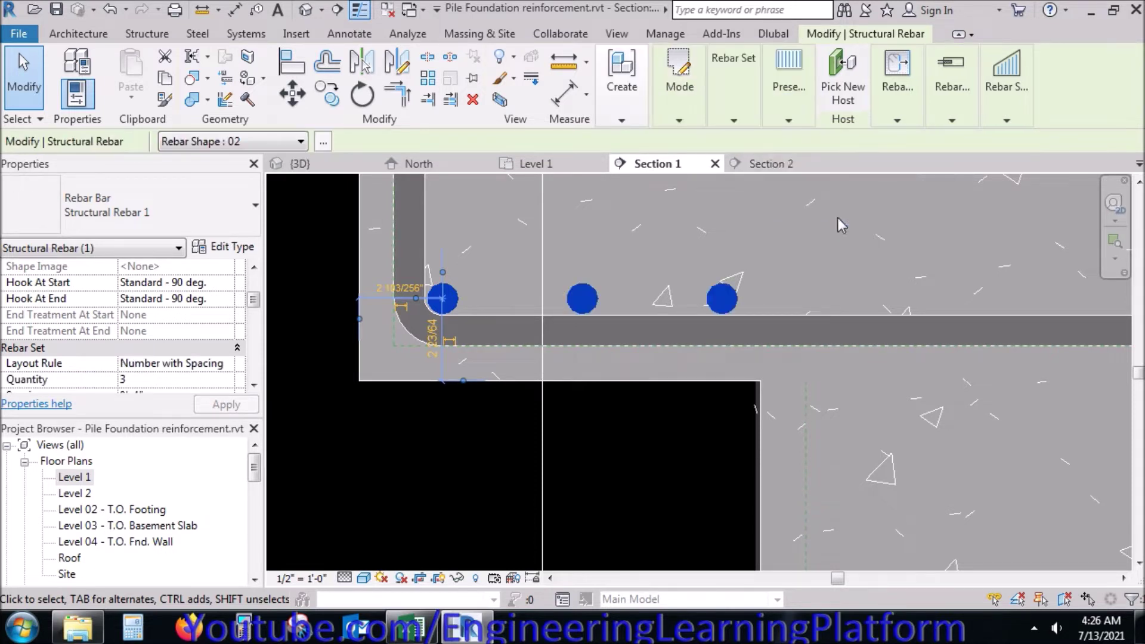
left_click(734, 119)
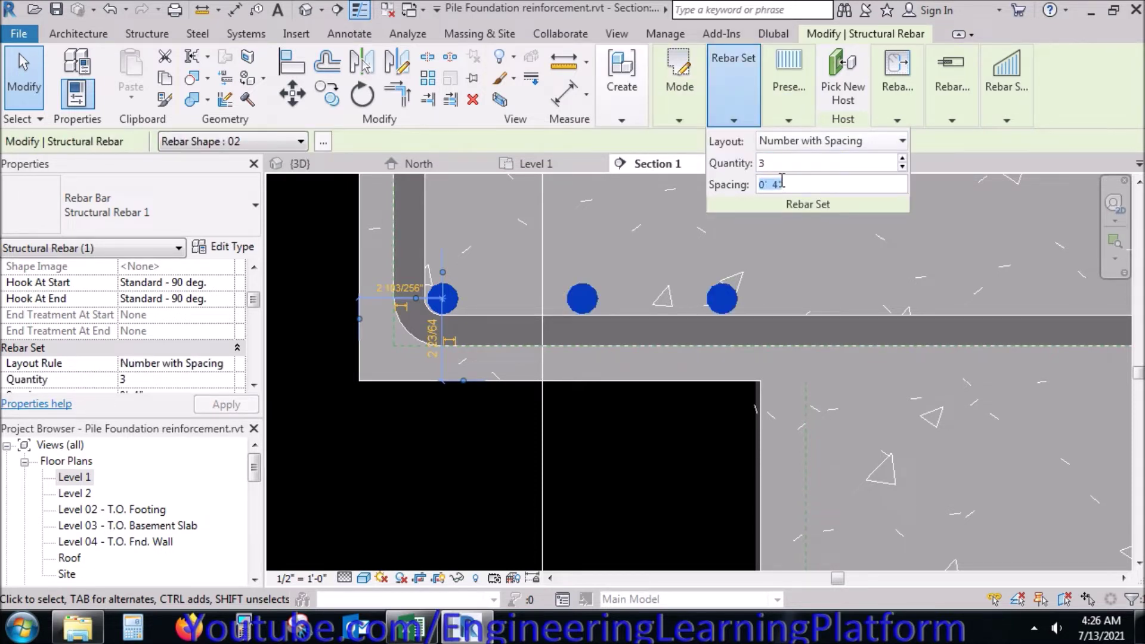
left_click(777, 189)
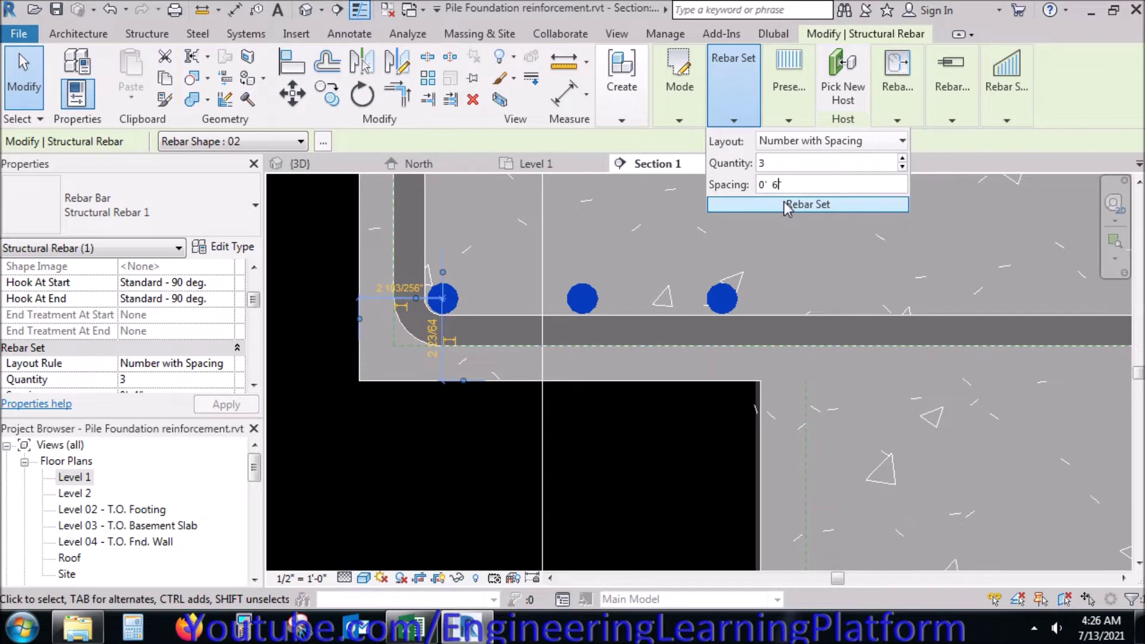
left_click(773, 161)
type("20")
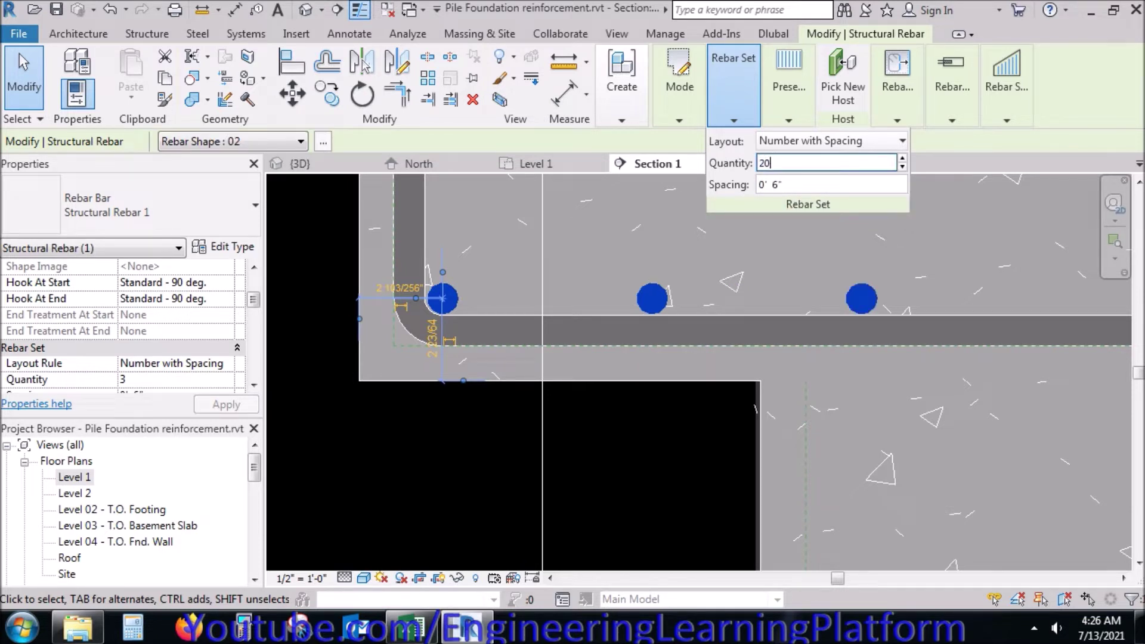
Step: Set the bottom rebar set quantity to 16 bars and deselect it
key("Return")
scroll(387, 334, "down", 3)
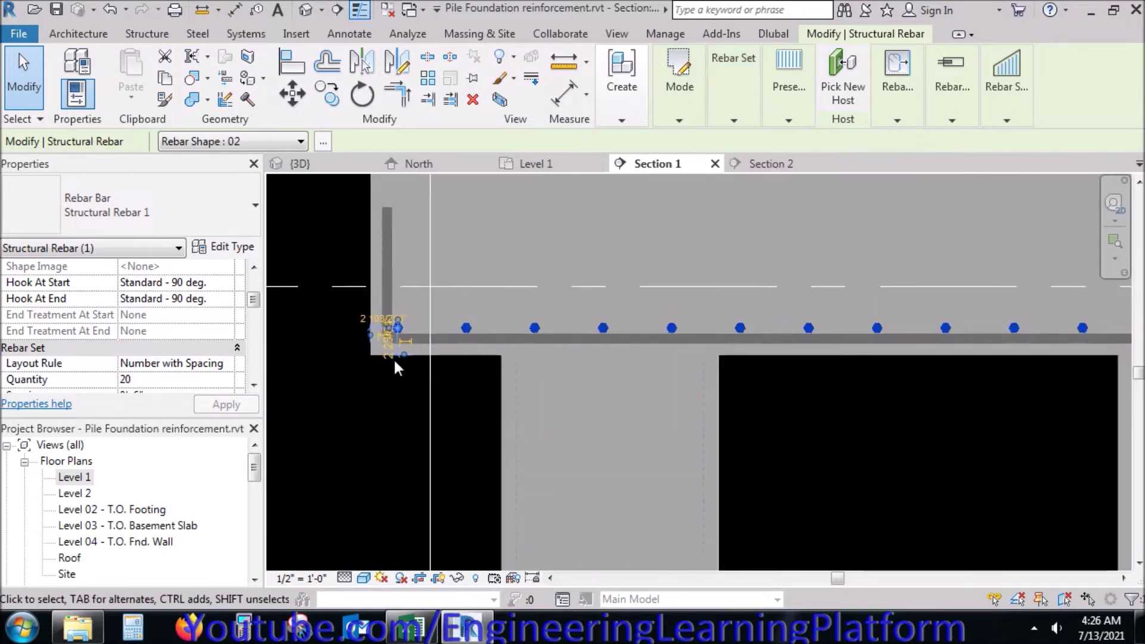
scroll(393, 358, "down", 2)
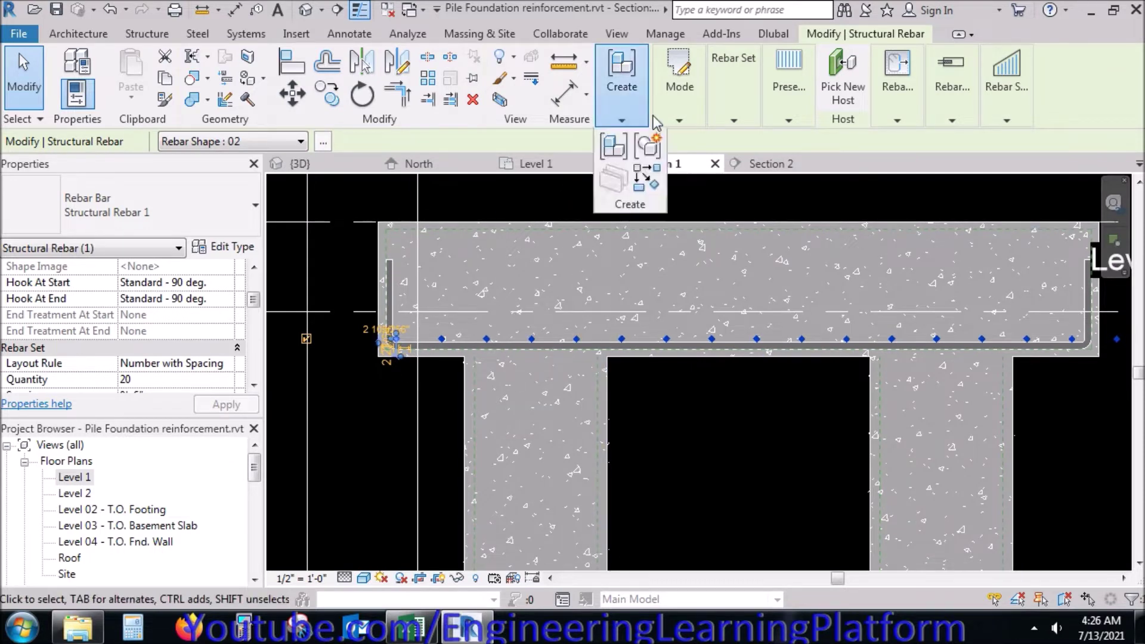
mouse_move(789, 86)
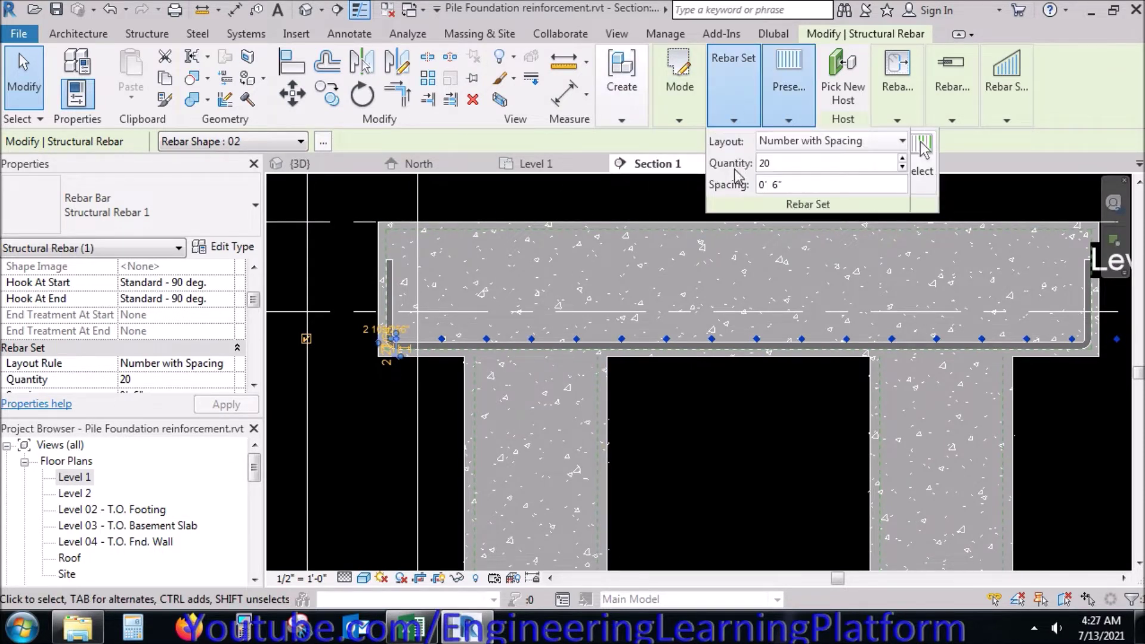
mouse_move(732, 87)
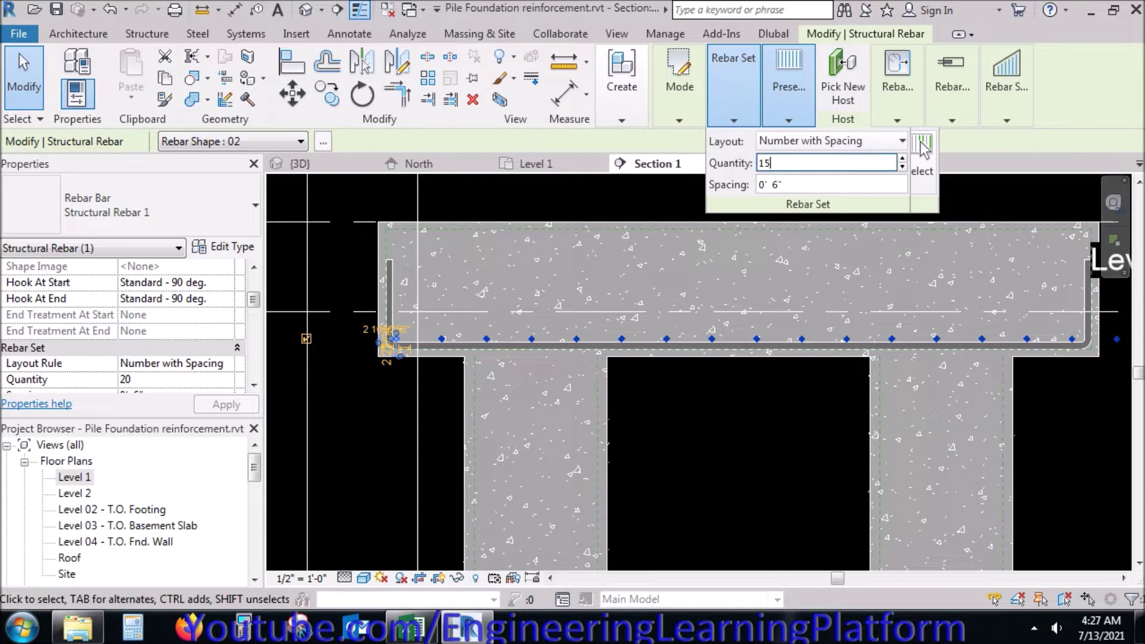
left_click(783, 186)
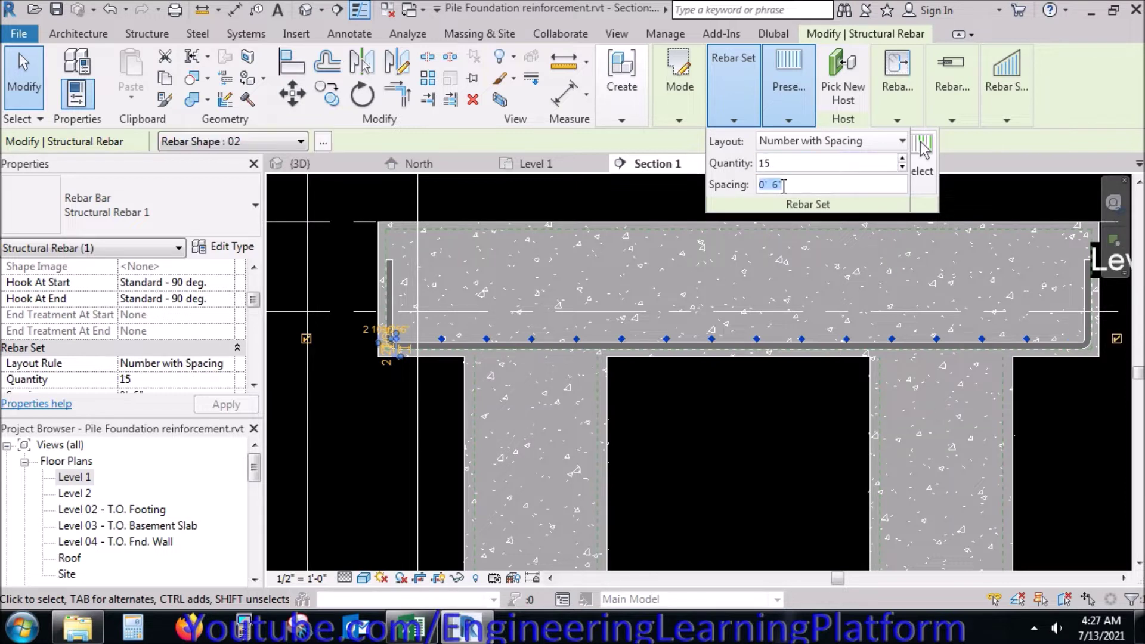
left_click(778, 164)
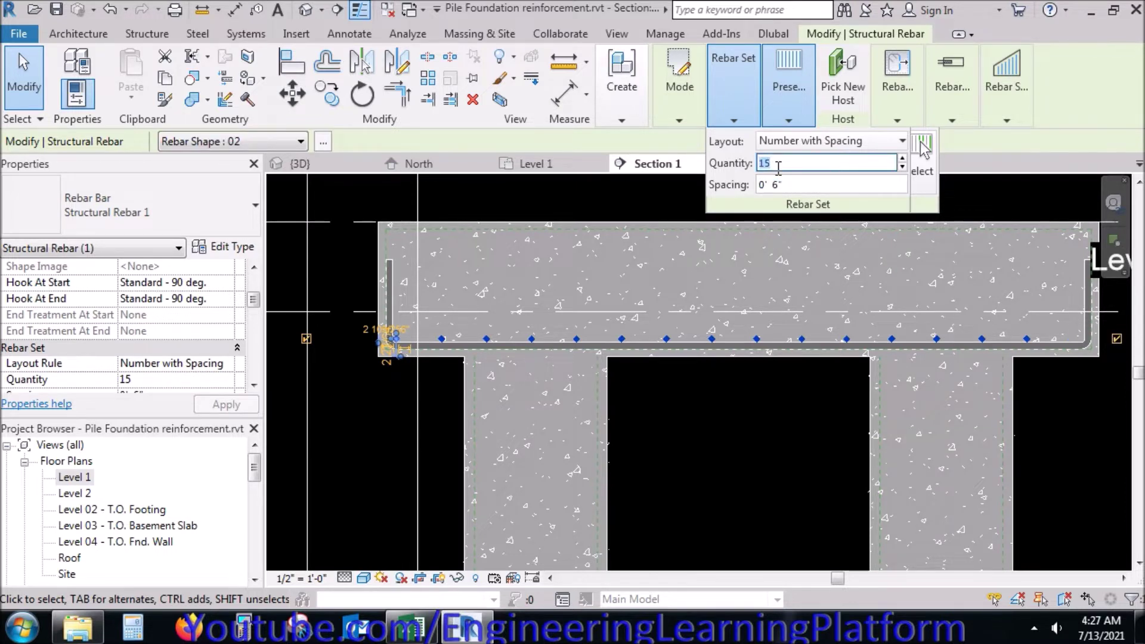
type("16")
key("Tab")
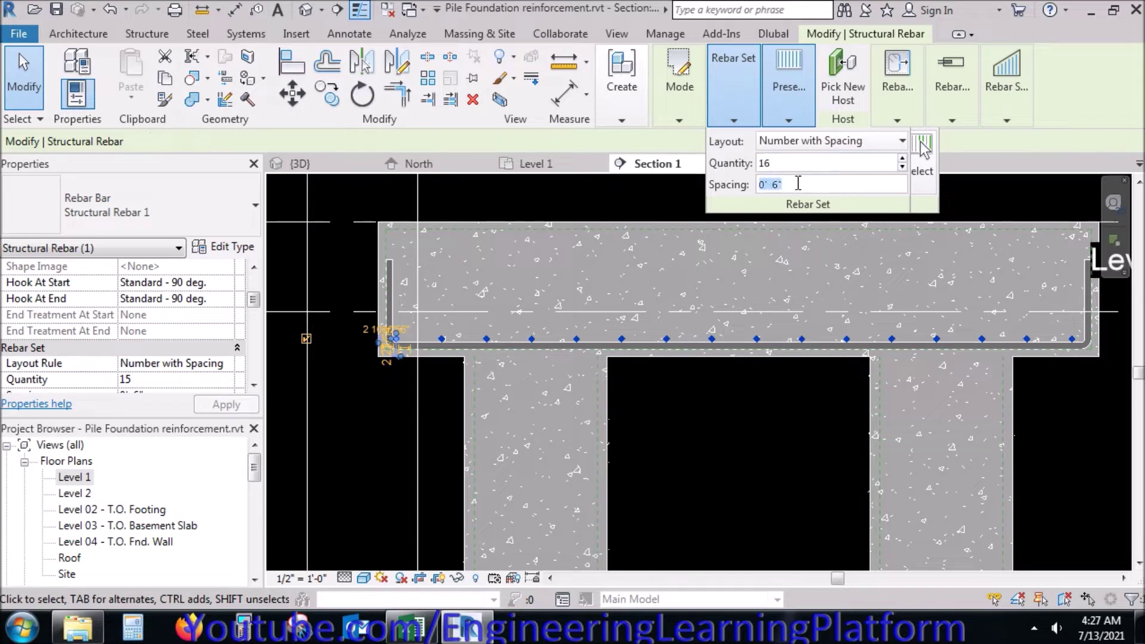
left_click(760, 462)
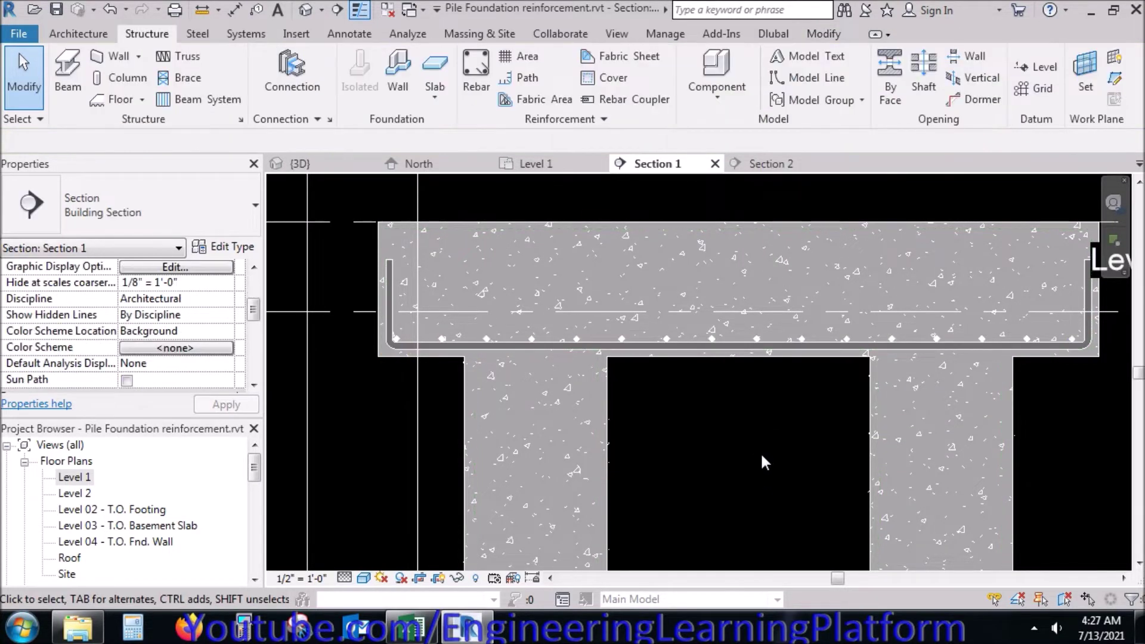
Step: Move the 16-bar bottom rebar set up 0' 1" in Section 1
scroll(433, 343, "up", 2)
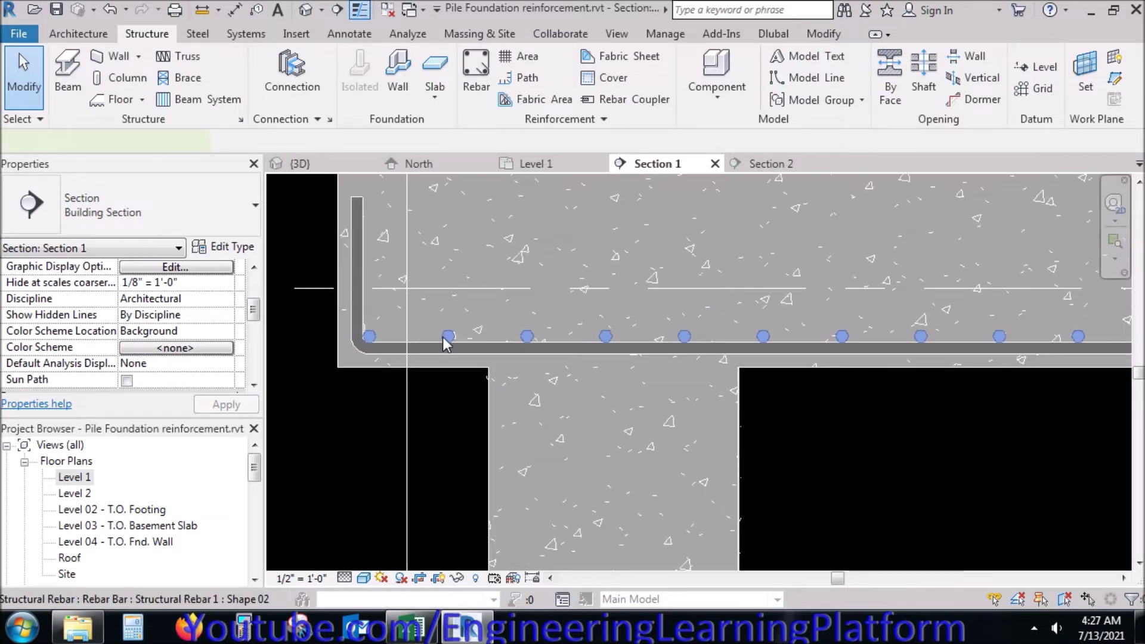
left_click(453, 341)
left_click(292, 92)
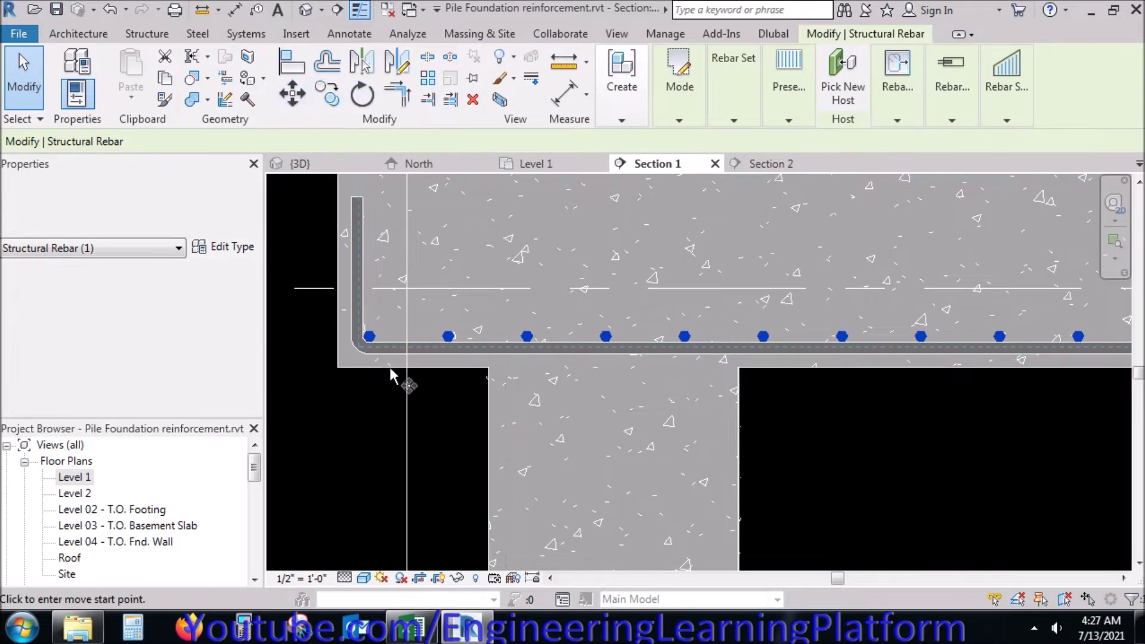
scroll(376, 463, "up", 2)
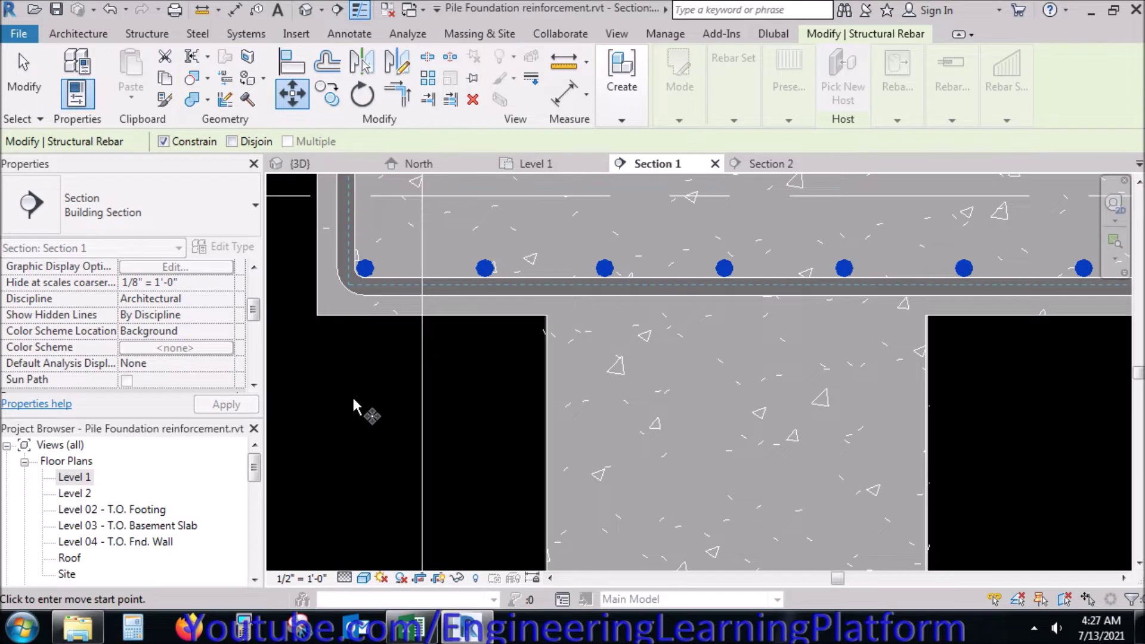
scroll(358, 409, "down", 2)
scroll(360, 409, "down", 1)
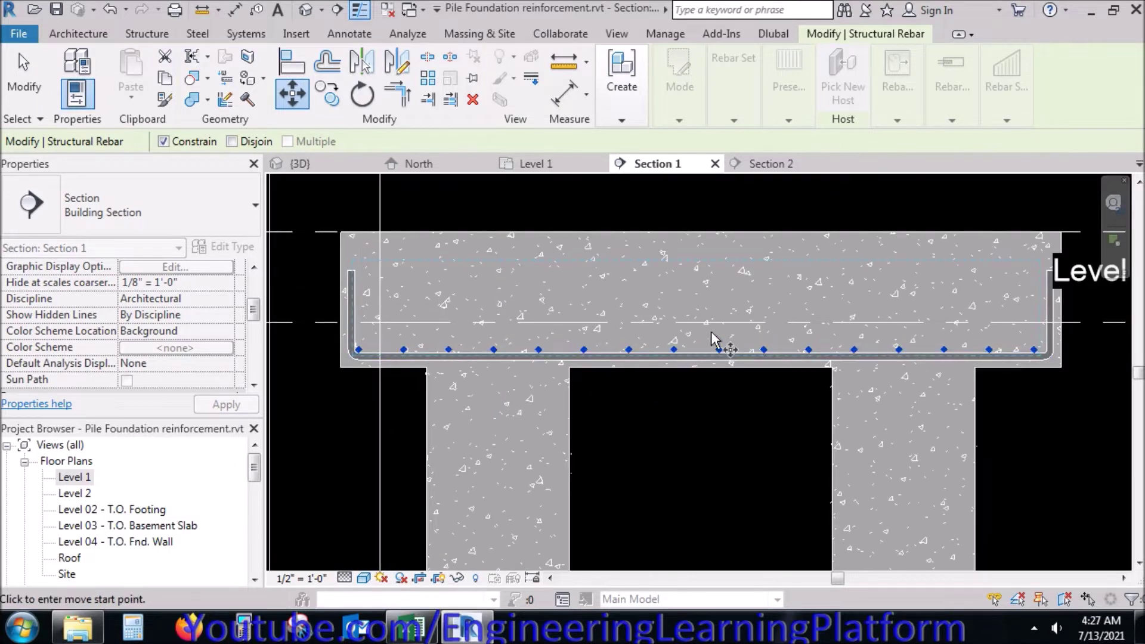
left_click(700, 350)
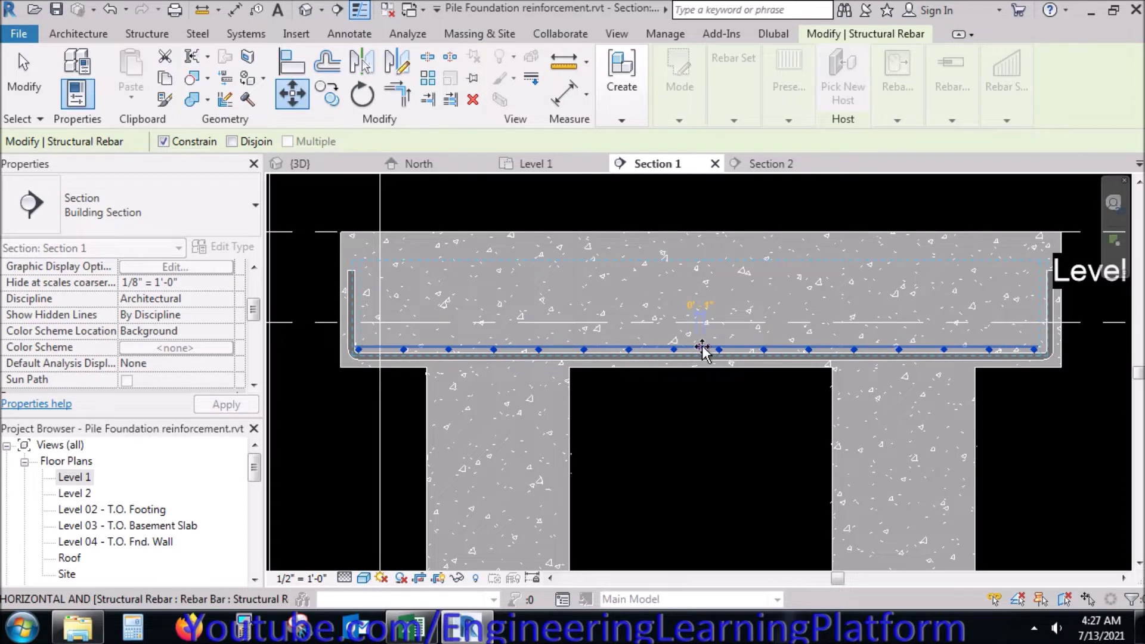
left_click(702, 350)
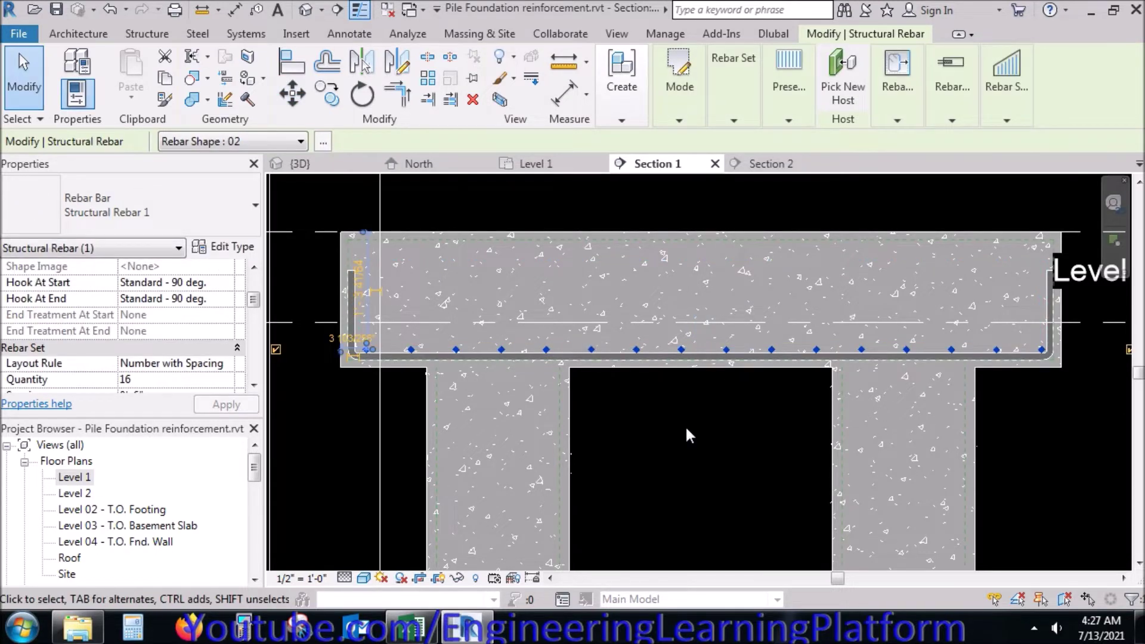
scroll(355, 370, "up", 4)
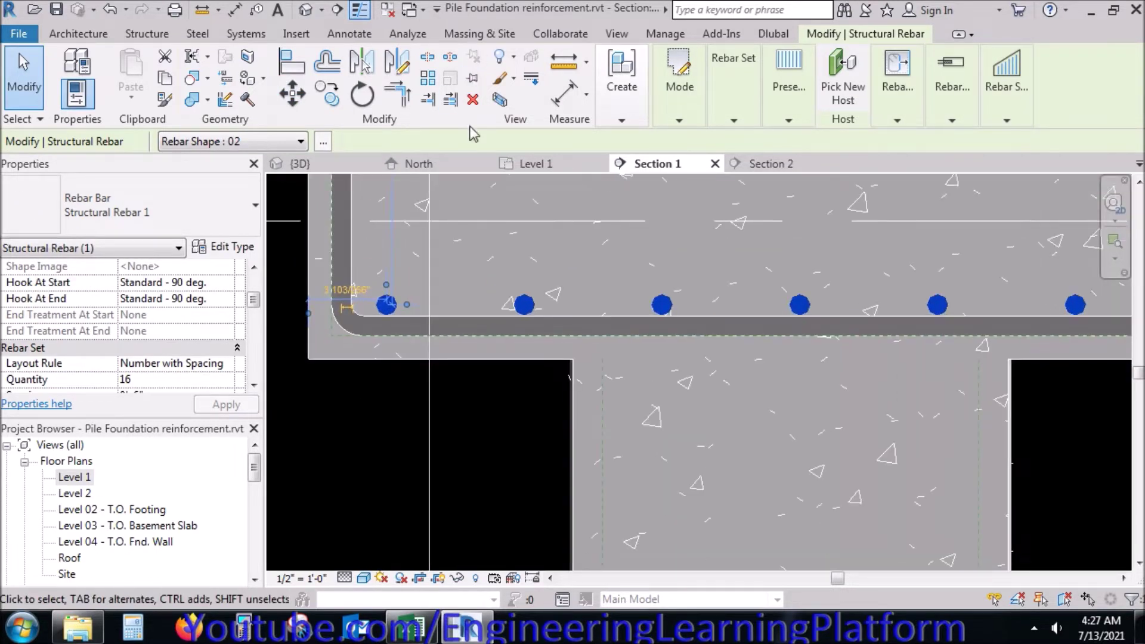
Step: Cancel a second move of the rebar set and return to Section 2
left_click(292, 93)
scroll(393, 277, "up", 2)
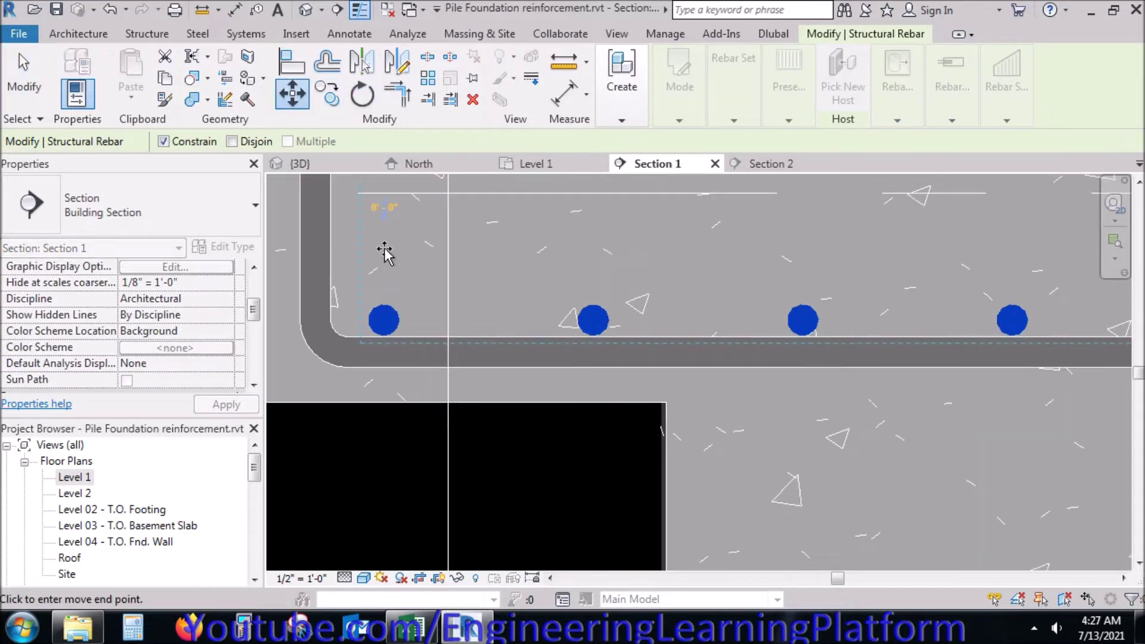
type("0.")
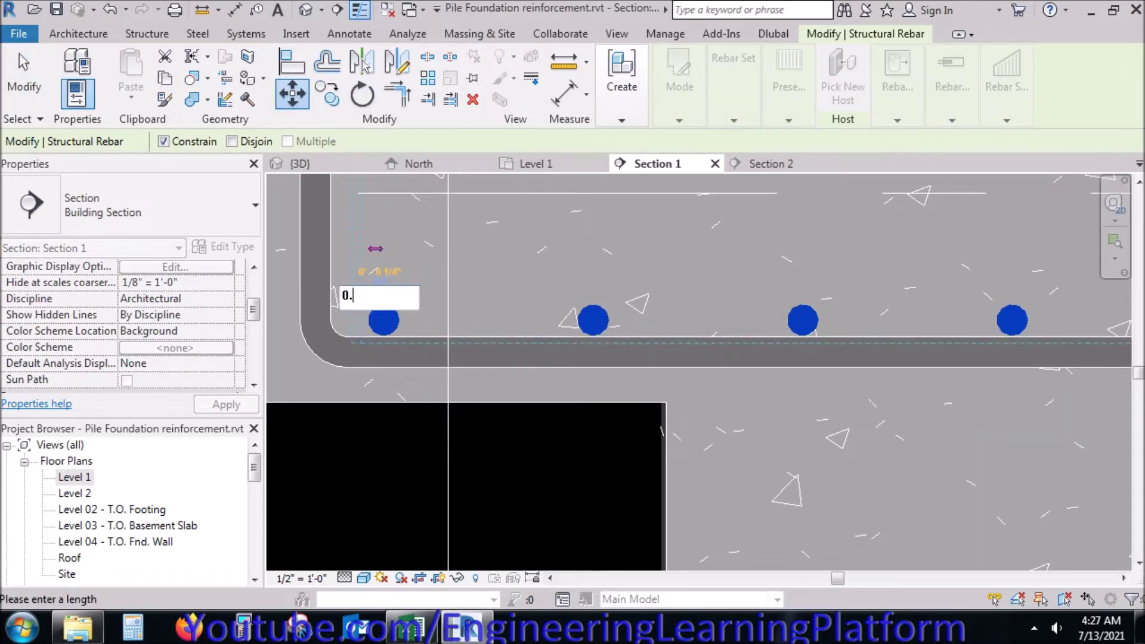
key("Escape")
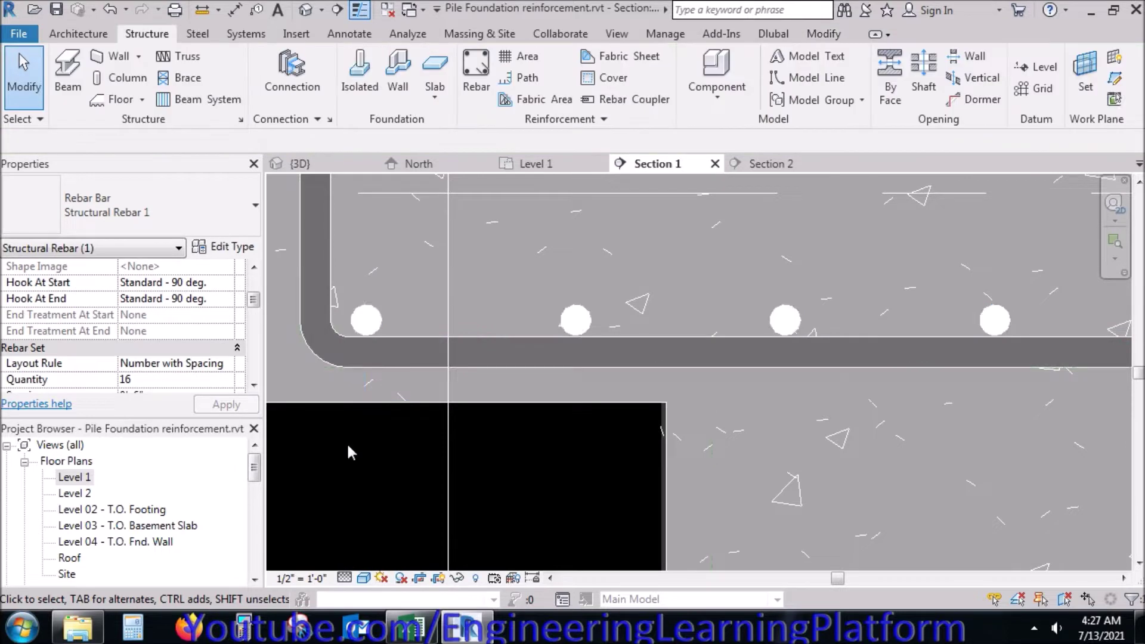
scroll(363, 395, "down", 2)
scroll(364, 395, "down", 2)
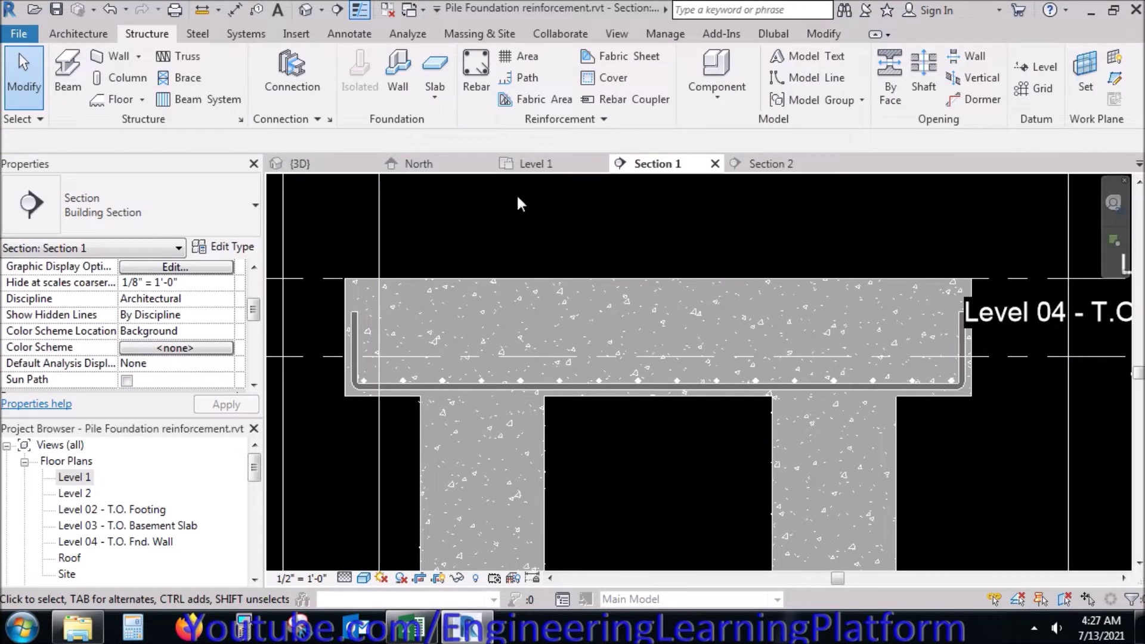
left_click(760, 163)
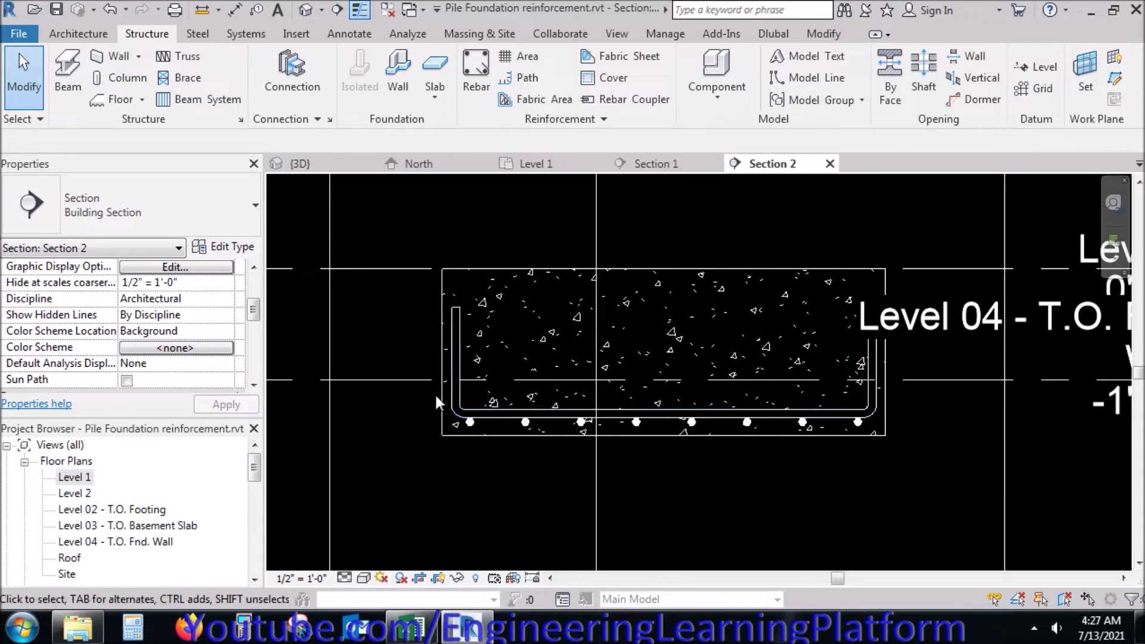
Step: Set the bottom rebar set to display unobscured and as solid in all 3D views
left_click(462, 391)
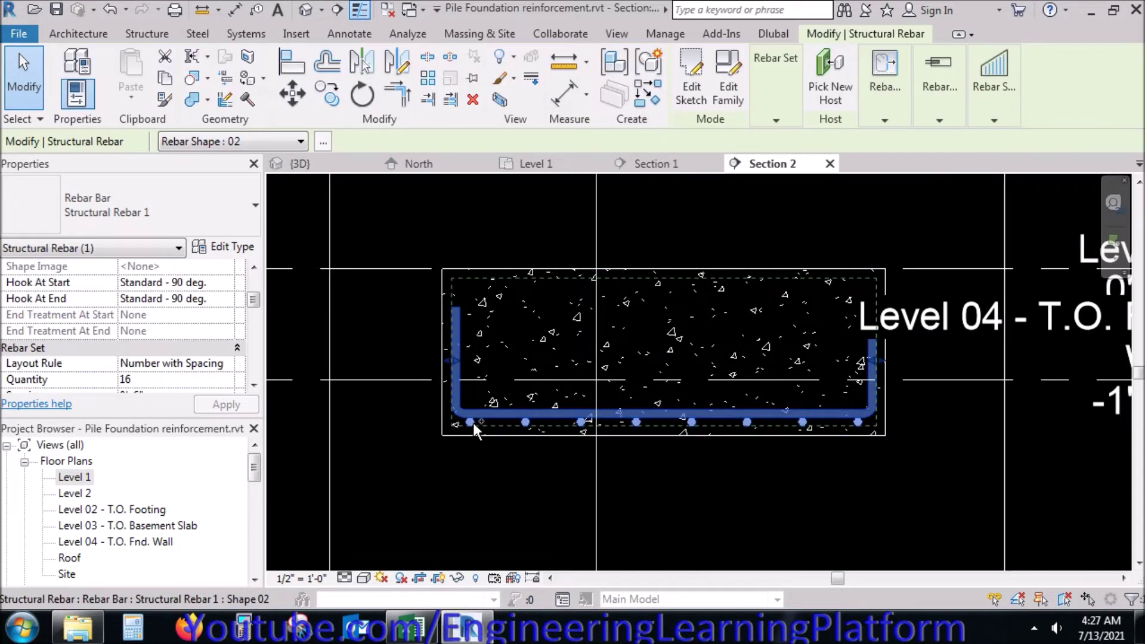
left_click_drag(252, 303, 252, 315)
left_click(228, 315)
left_click_drag(421, 225, 406, 370)
left_click(611, 369)
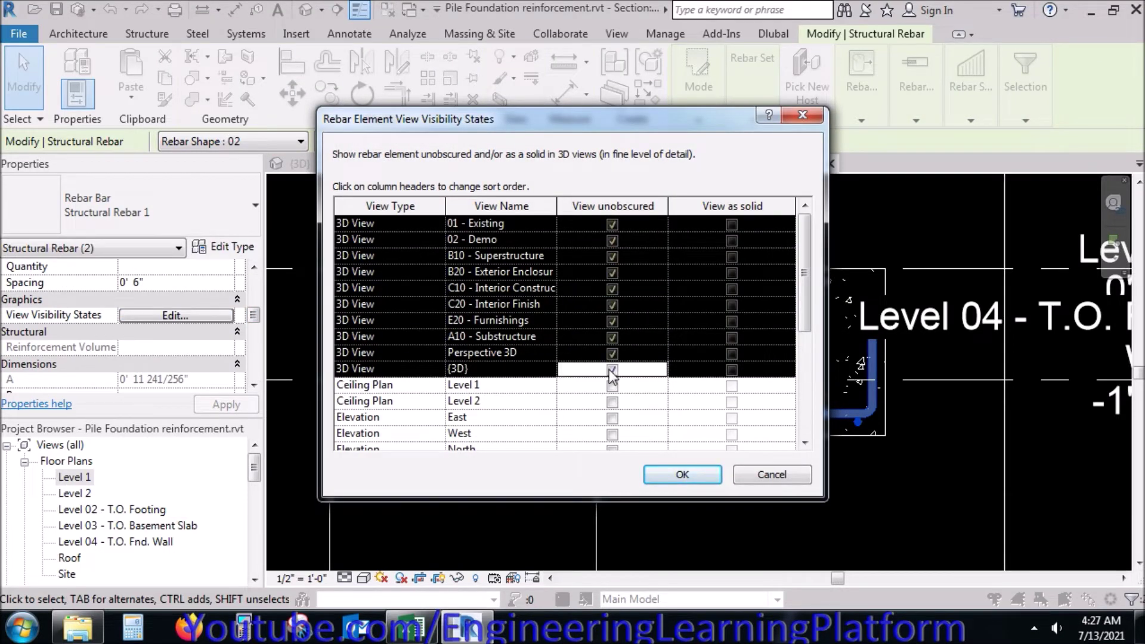
left_click(732, 370)
left_click(682, 474)
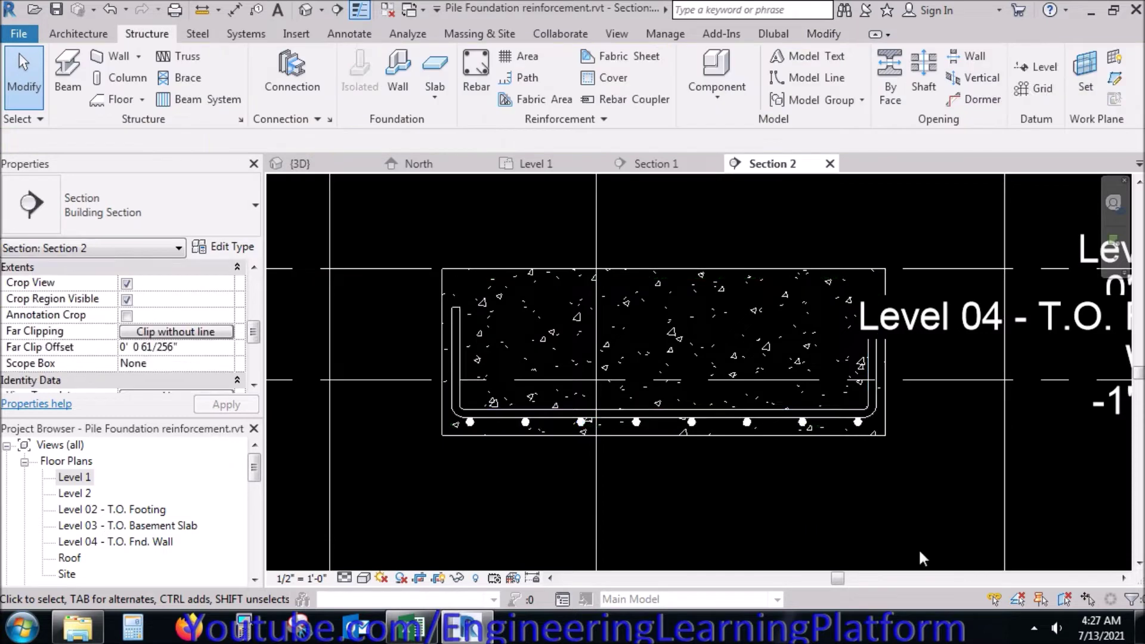
Step: Orbit the {3D} view to inspect the rebar grid inside the cap, then return to Section 2
key("ctrl+Tab")
mouse_move(785, 379)
middle_mouse_down("shift")
mouse_move(797, 468)
mouse_move(805, 437)
middle_mouse_up("shift")
mouse_move(814, 399)
middle_mouse_down("shift")
mouse_move(821, 461)
mouse_move(838, 429)
middle_mouse_up("shift")
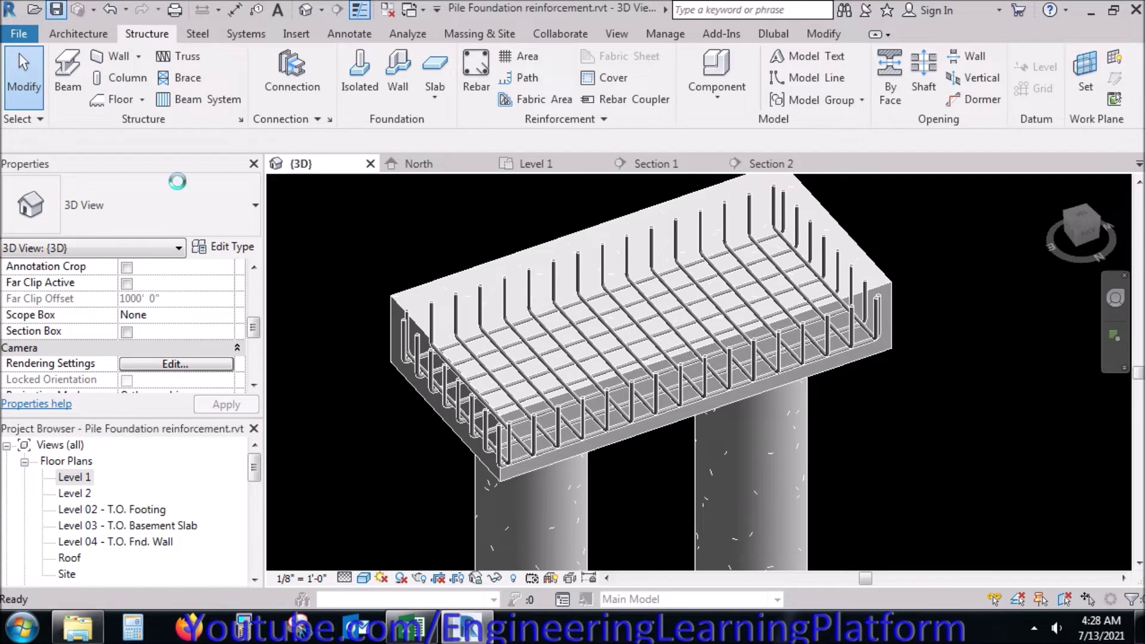
scroll(377, 421, "down", 1)
middle_click_drag(377, 421, 654, 501, "shift")
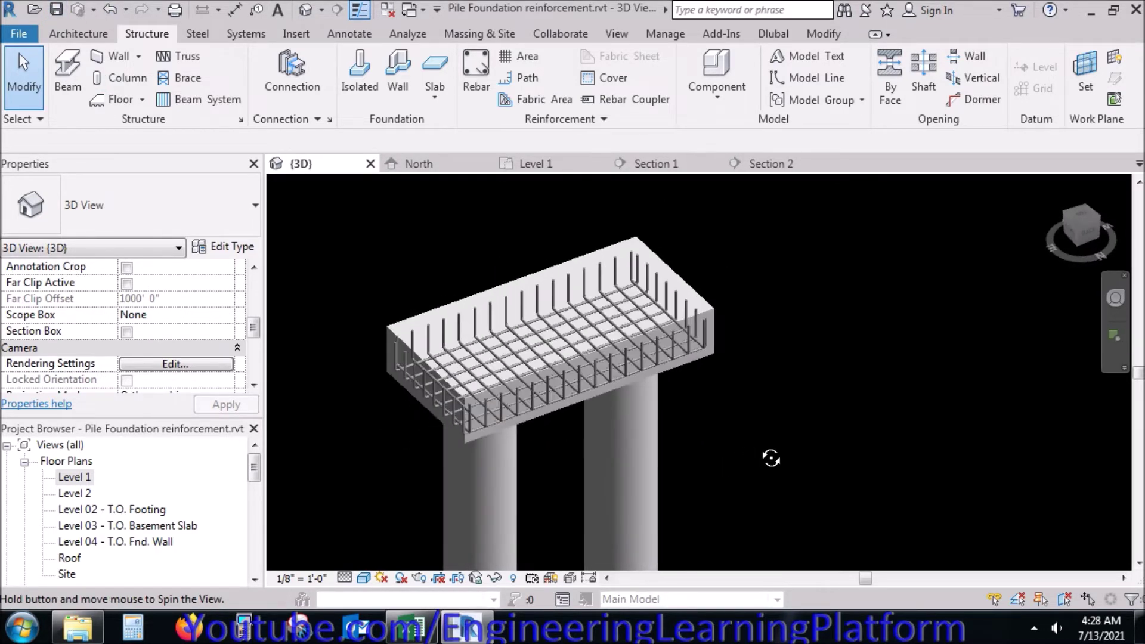
middle_click_drag(655, 501, 778, 442, "shift")
left_click(765, 166)
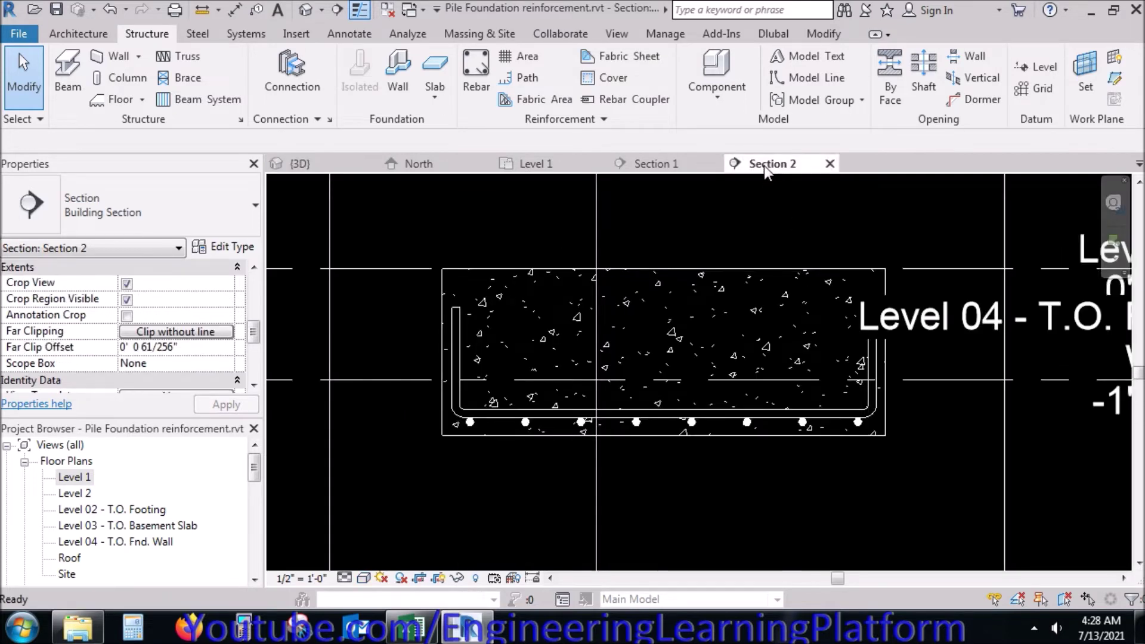
Step: Switch to Section 1 and frame the levels and pile columns
left_click(643, 167)
scroll(564, 436, "down", 2)
mouse_move(564, 436)
middle_mouse_down()
mouse_move(544, 358)
mouse_move(553, 308)
middle_mouse_up()
scroll(542, 348, "down", 2)
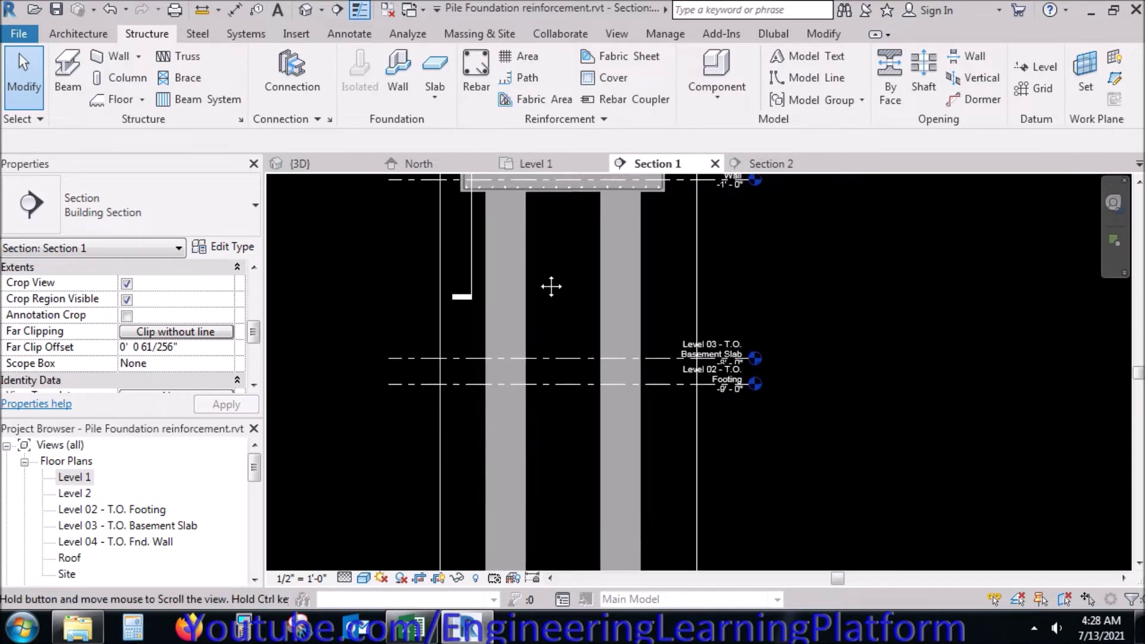
scroll(560, 291, "down", 1)
scroll(560, 291, "up", 1)
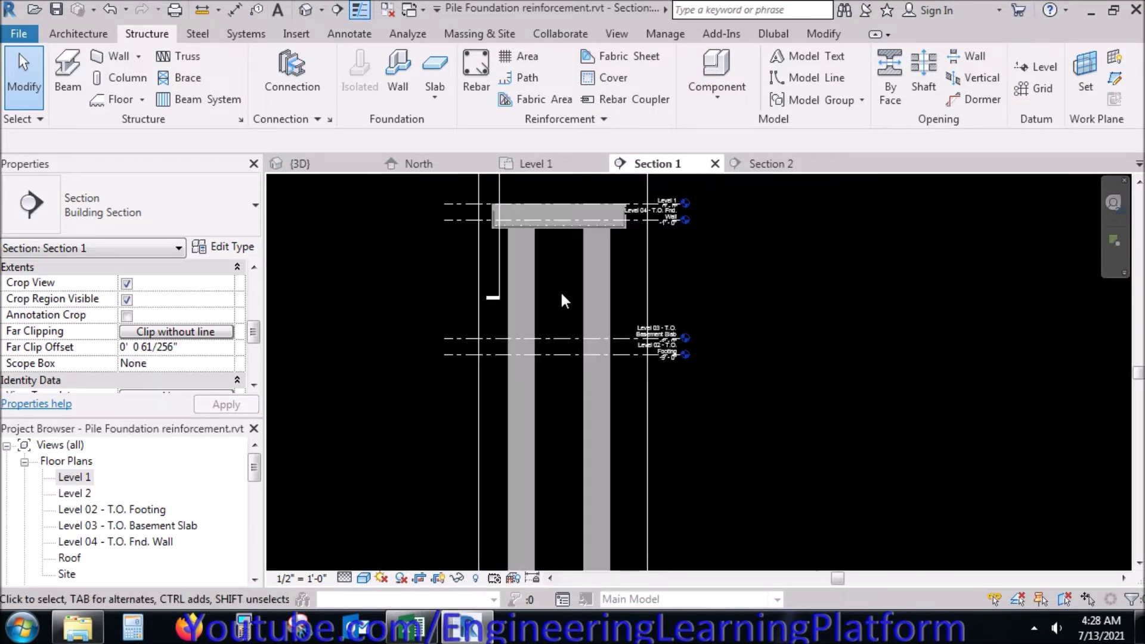
scroll(560, 291, "up", 1)
left_click(519, 258)
left_click(550, 275)
scroll(573, 295, "down", 2)
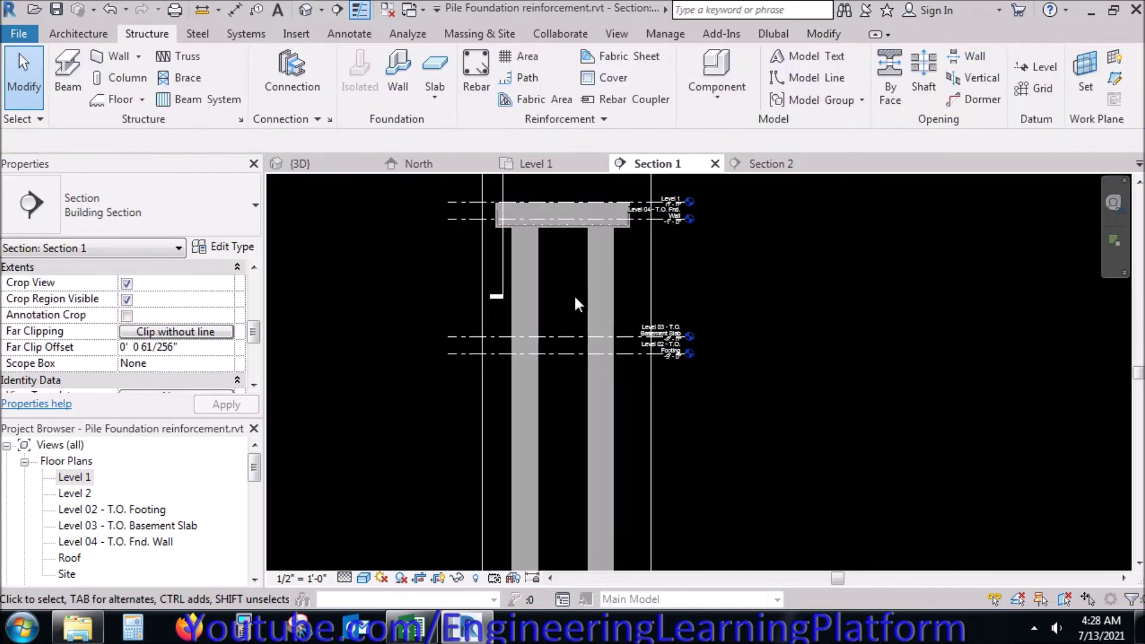
Step: Start the Rebar tool with the pile cap and both piles in view
left_click(477, 68)
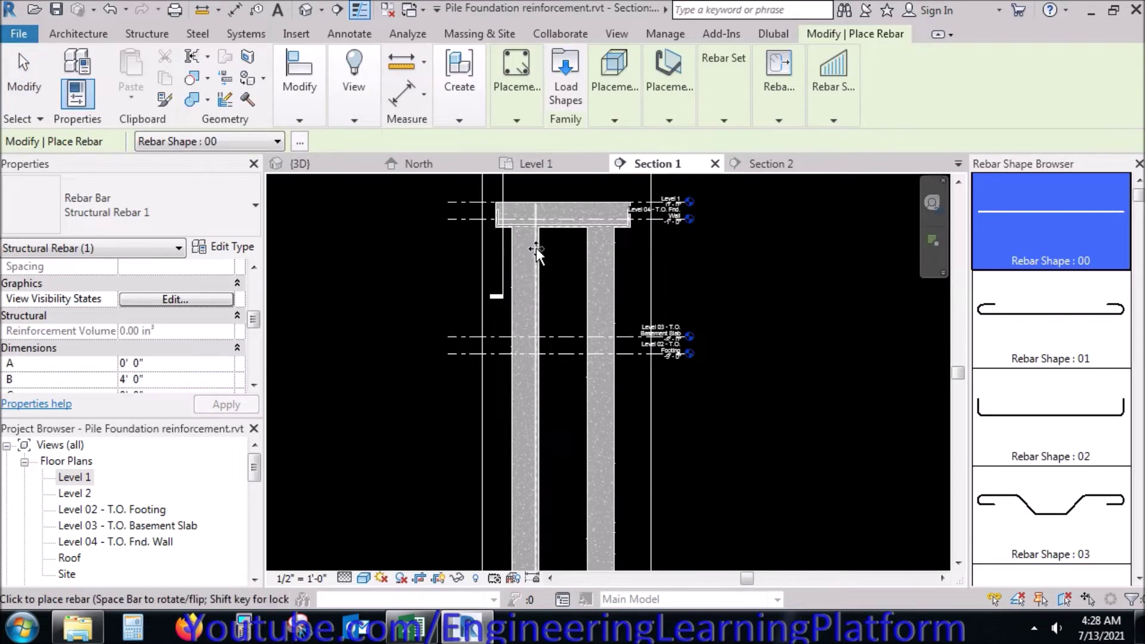
scroll(537, 253, "up", 3)
scroll(537, 253, "up", 2)
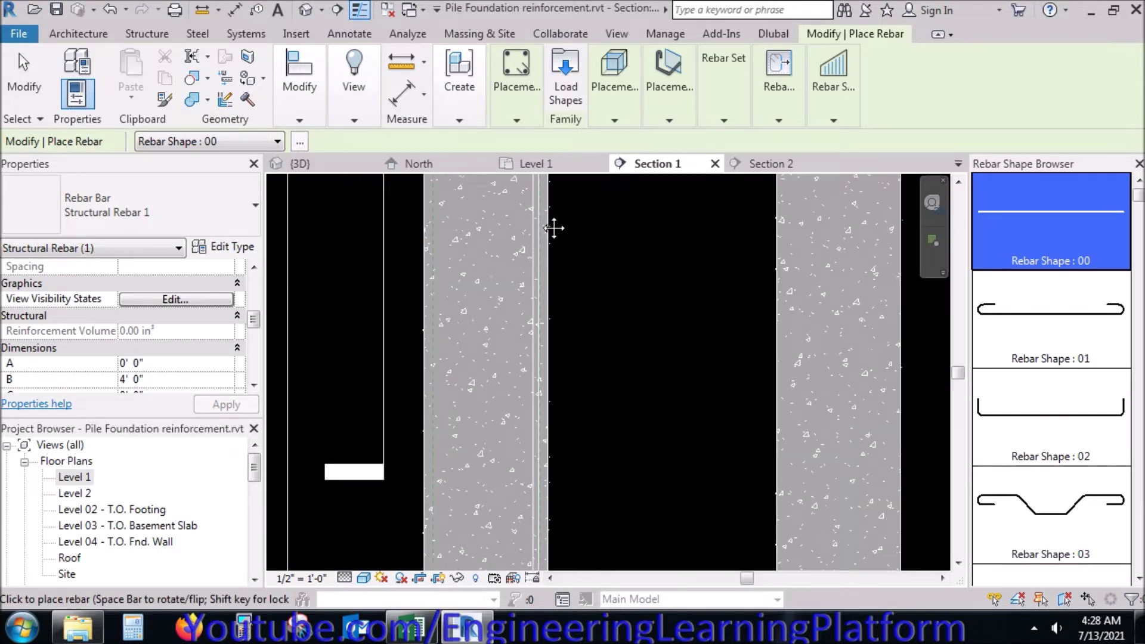
middle_click_drag(542, 252, 545, 395)
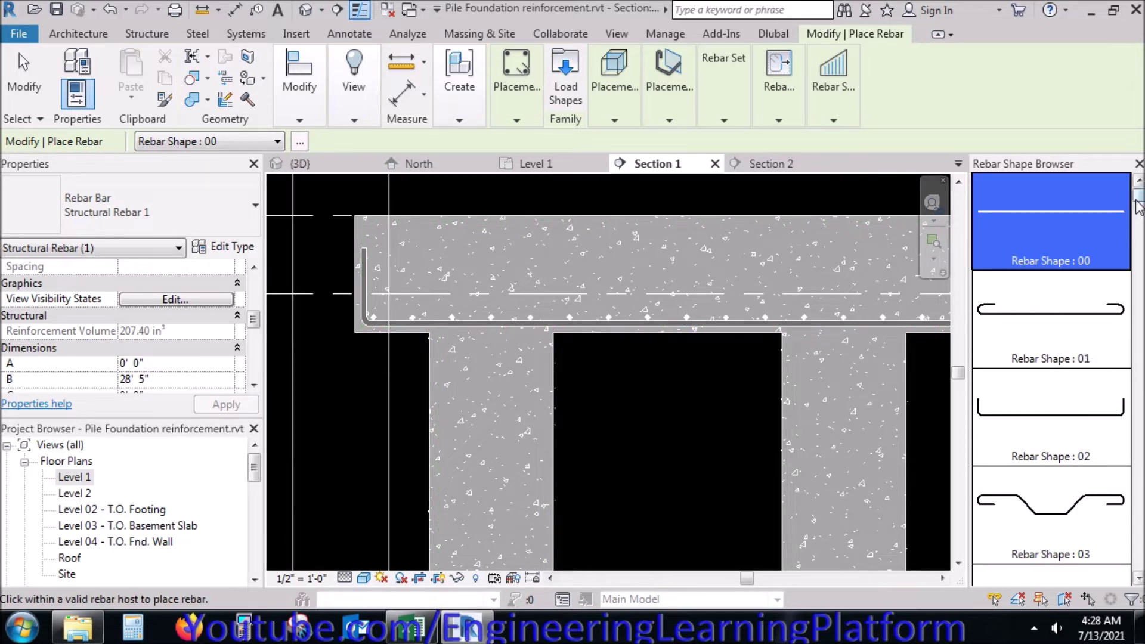
scroll(1133, 250, "down", 2)
scroll(1130, 268, "down", 1)
scroll(1127, 287, "down", 1)
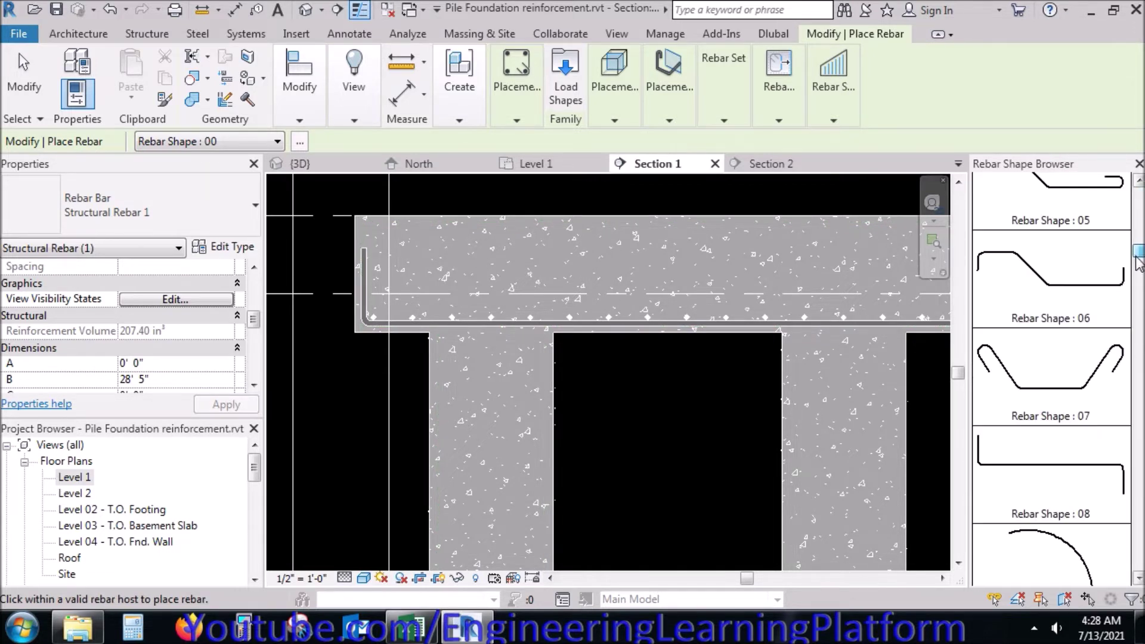
scroll(1122, 305, "down", 1)
Step: Place a Shape 08 L-shaped dowel in the left pile, then view the full pile height
left_click(1060, 440)
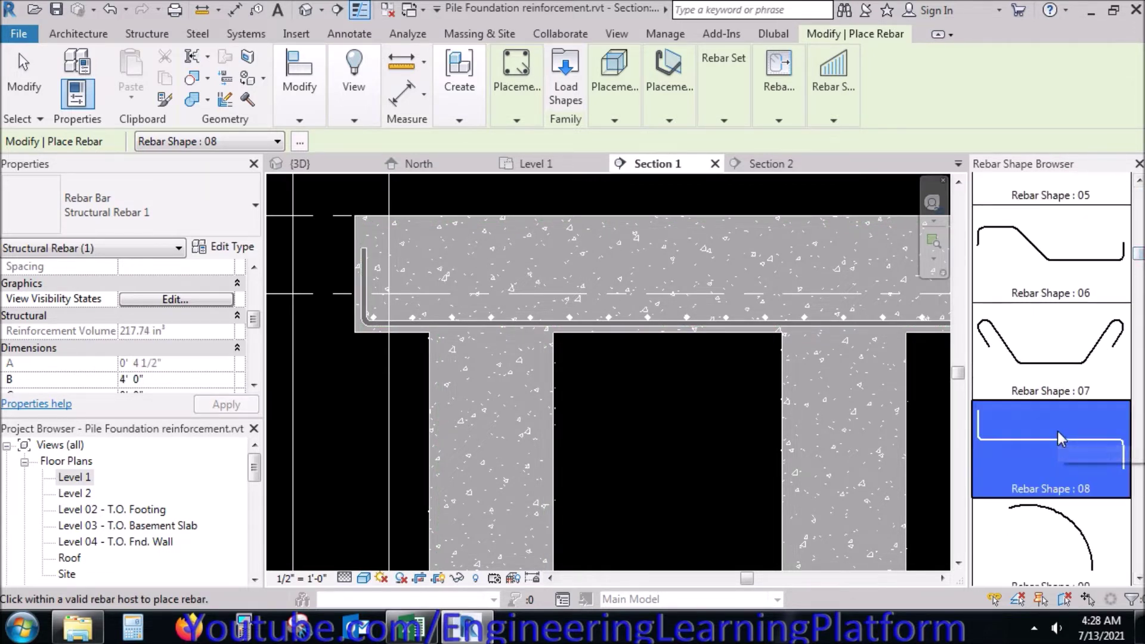
left_click(545, 356)
key("Escape")
scroll(545, 356, "down", 2)
scroll(582, 309, "down", 2)
mouse_move(582, 309)
middle_mouse_down()
mouse_move(610, 328)
mouse_move(549, 514)
middle_mouse_up()
scroll(610, 328, "down", 2)
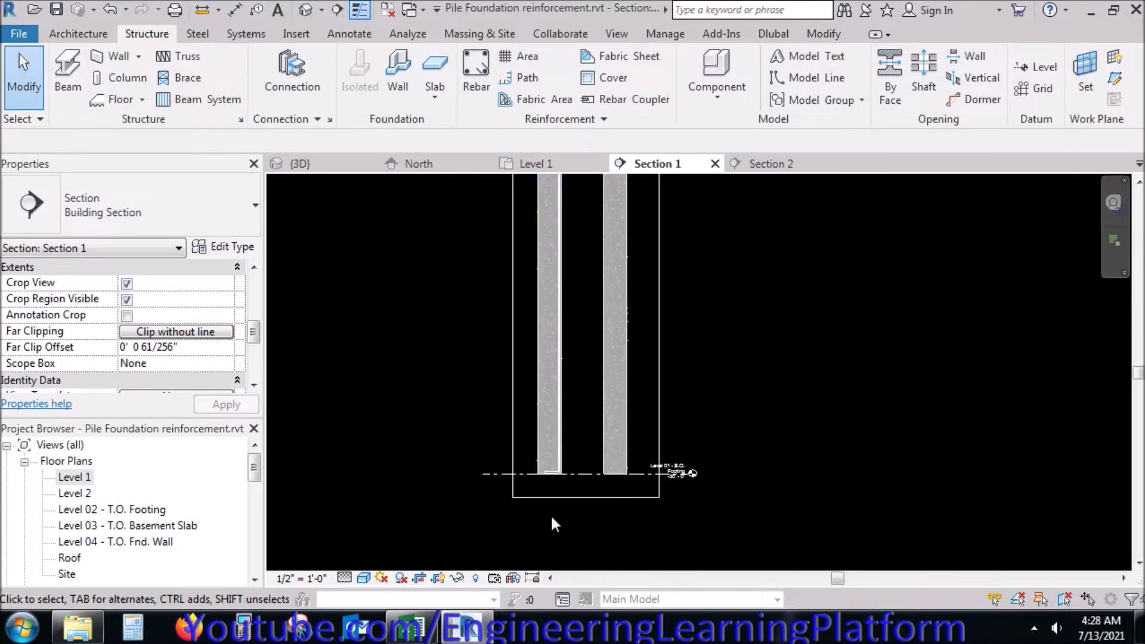
Step: Drag the Shape 08 dowel's top grip down so its bent leg sits just above the bottom bars
scroll(562, 476, "up", 3)
scroll(555, 475, "up", 2)
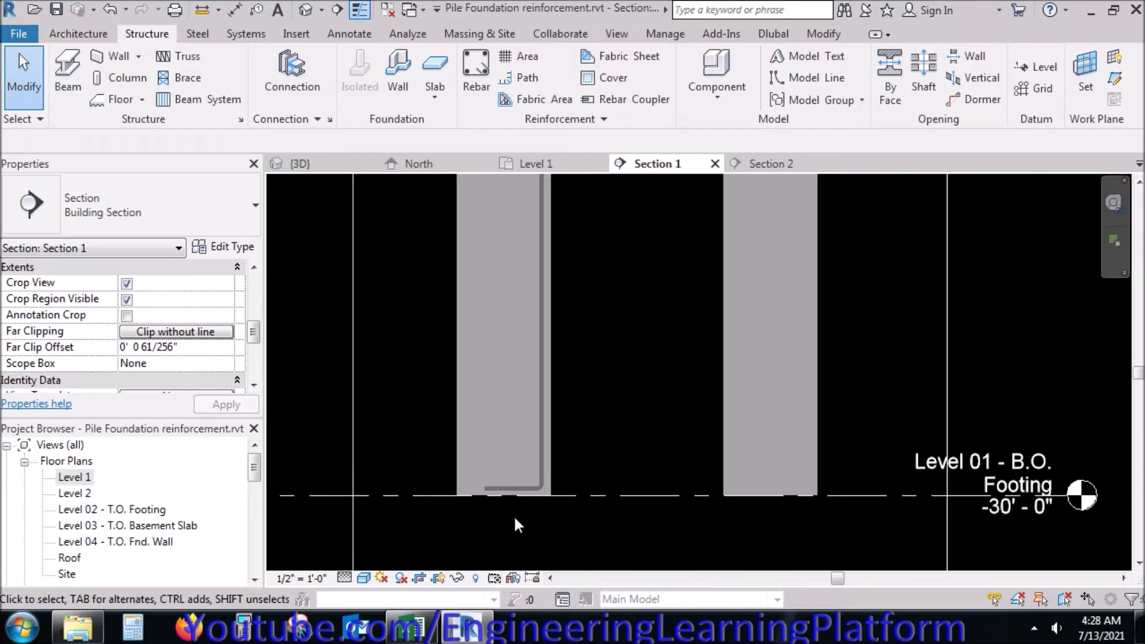
scroll(514, 514, "down", 3)
scroll(513, 514, "down", 2)
scroll(546, 335, "up", 2)
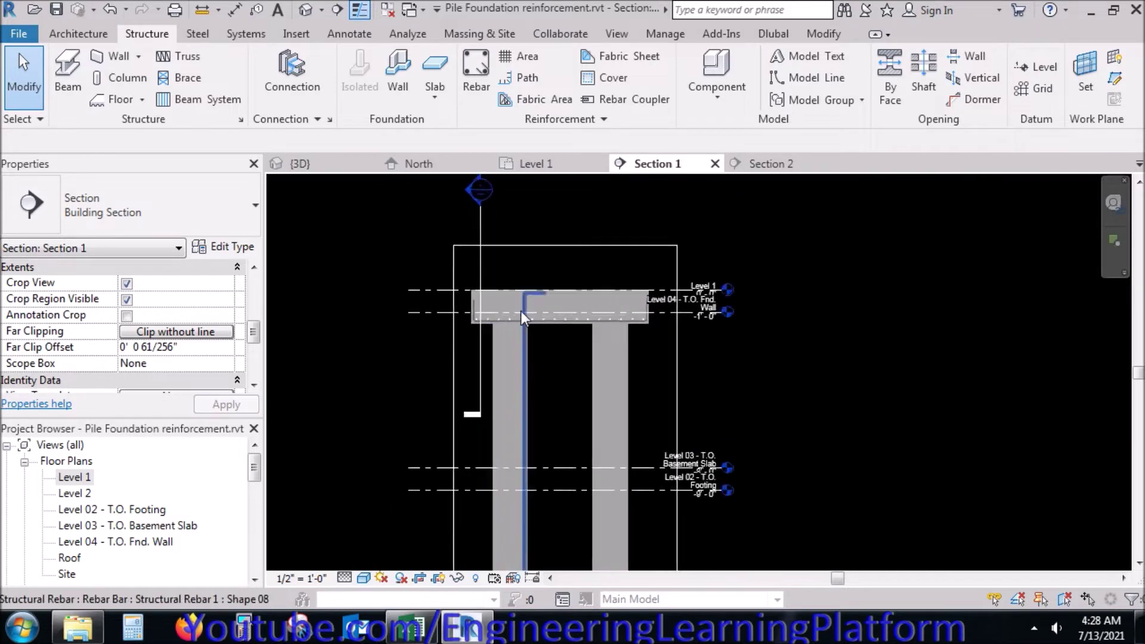
scroll(525, 314, "up", 3)
scroll(525, 314, "up", 2)
left_click(549, 203)
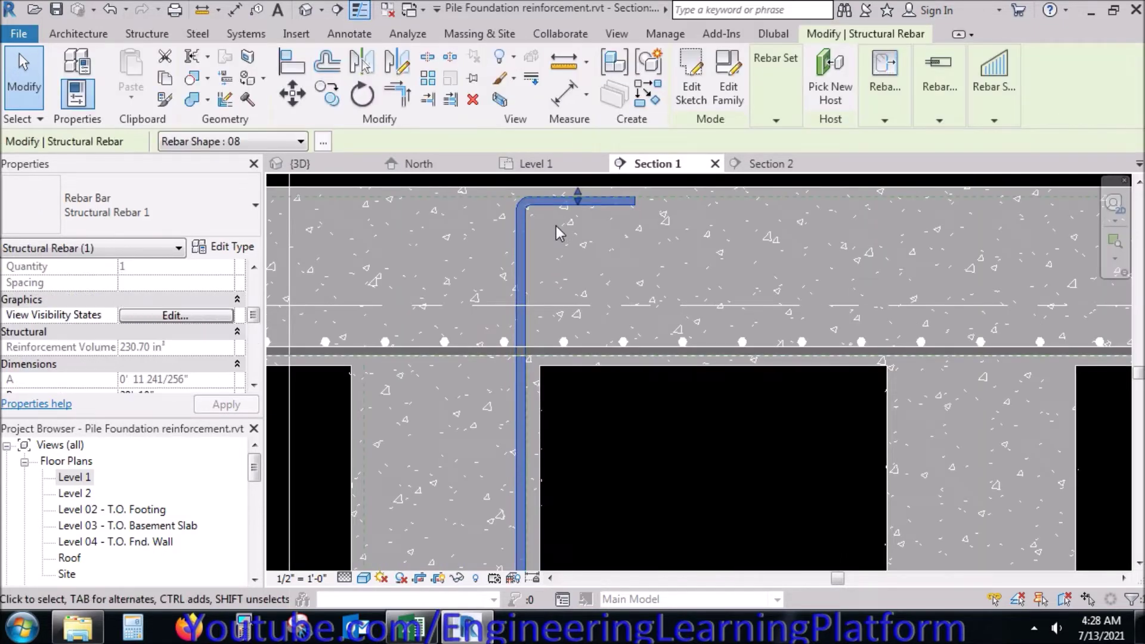
left_click_drag(578, 197, 577, 280)
left_click_drag(575, 334, 575, 332)
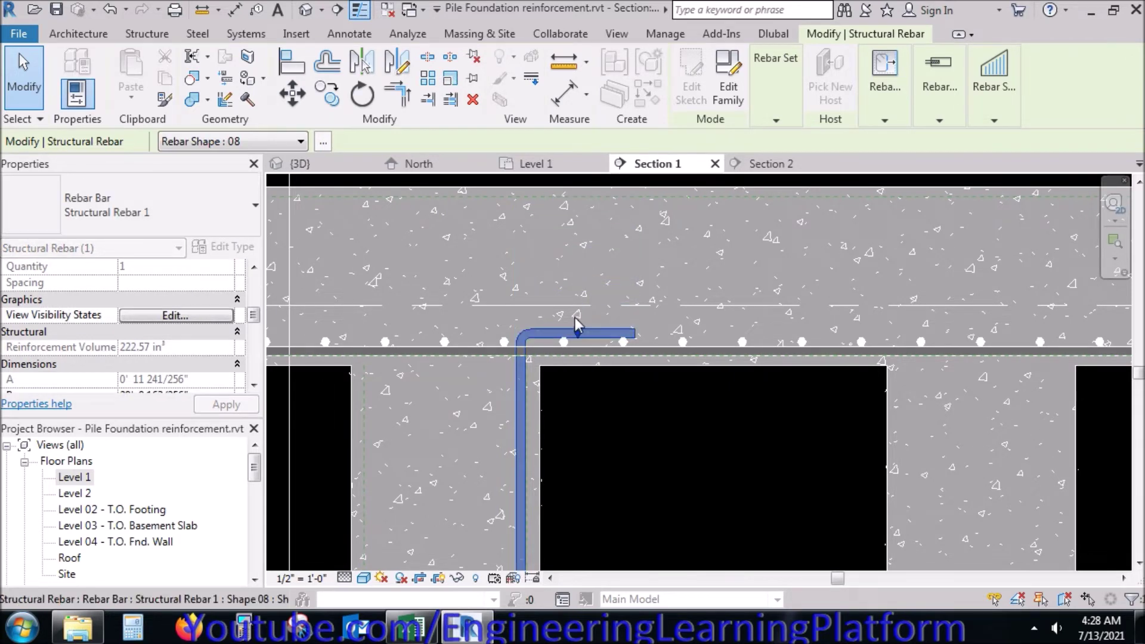
left_click(581, 253)
Step: Zoom out and switch to the Level 1 floor plan
scroll(581, 253, "down", 1)
scroll(581, 253, "down", 1)
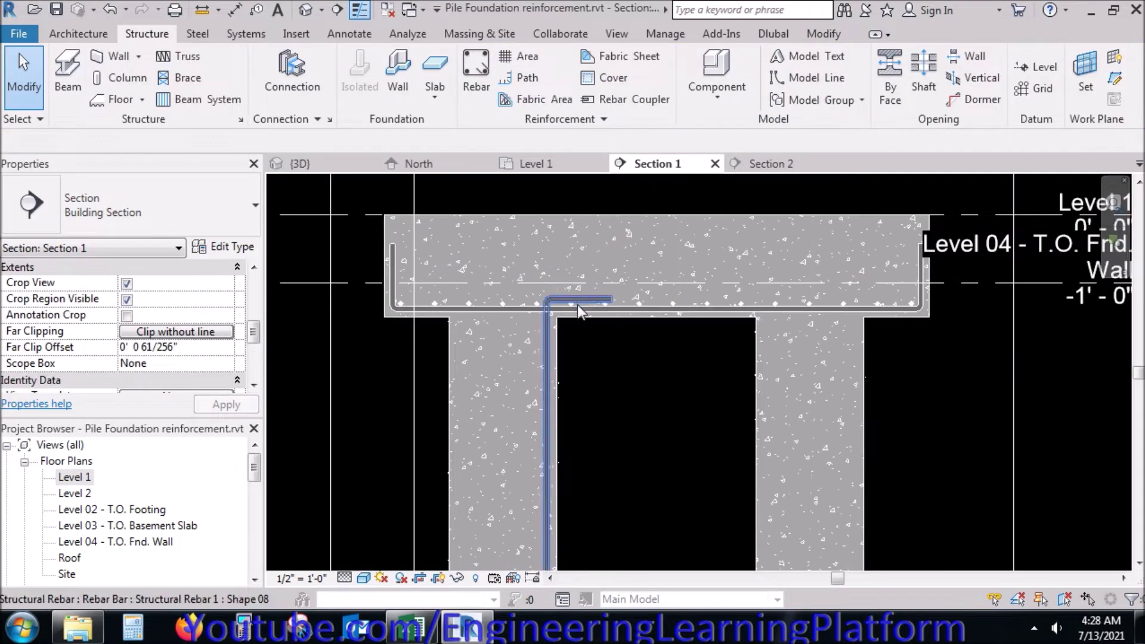
scroll(573, 328, "down", 1)
scroll(570, 268, "down", 1)
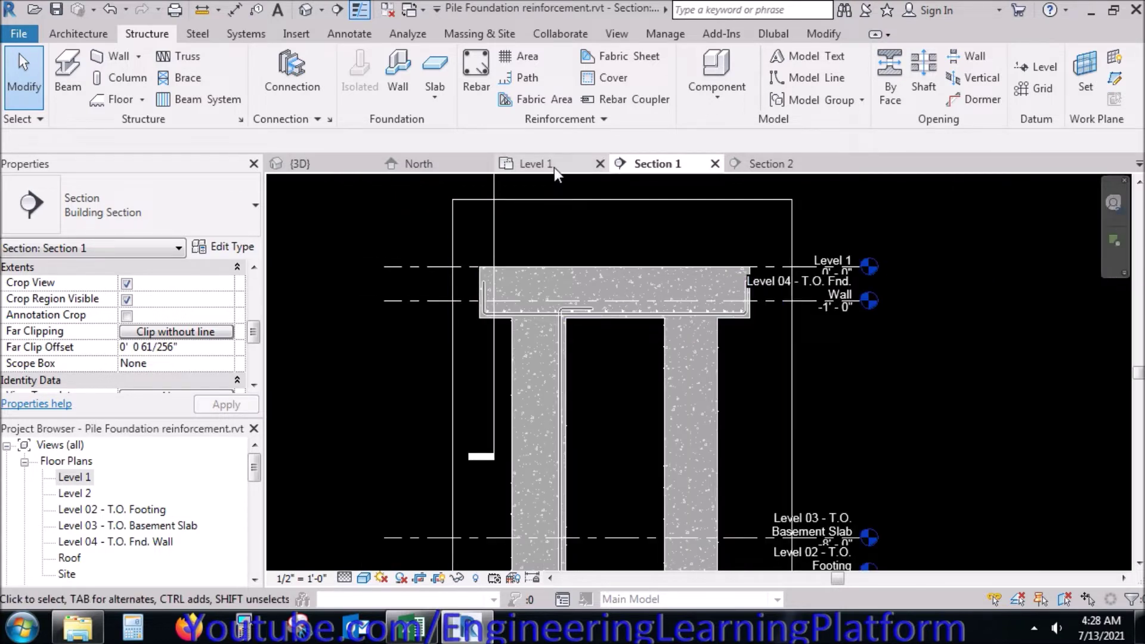
left_click(540, 164)
Step: Hide both bottom rebar mats in the Level 1 plan view
middle_click_drag(596, 347, 592, 408)
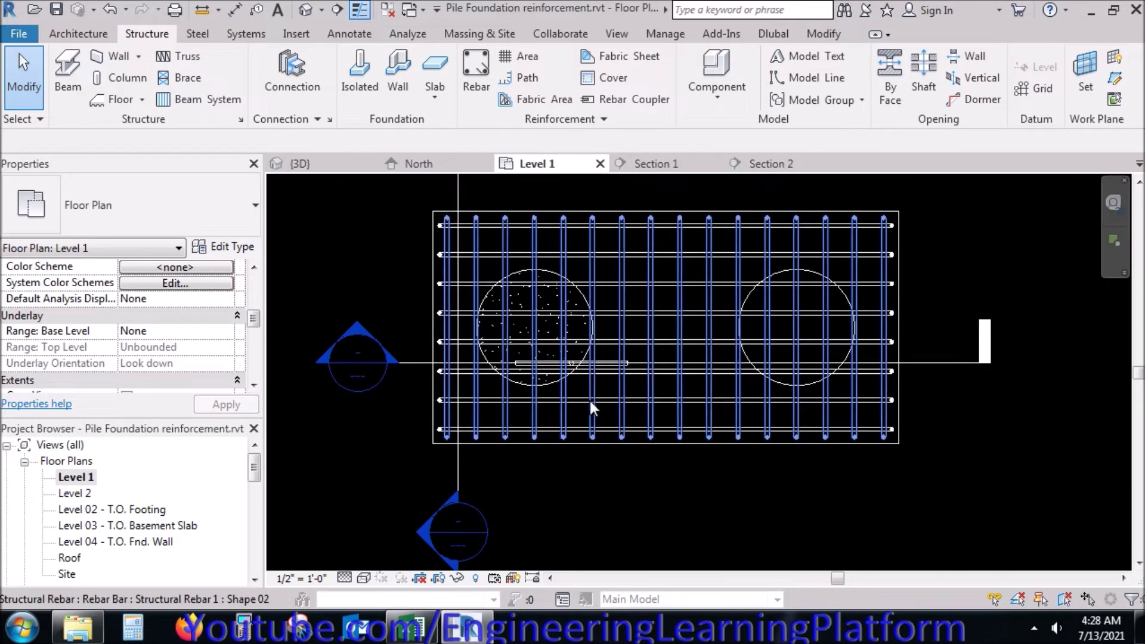
left_click(590, 409)
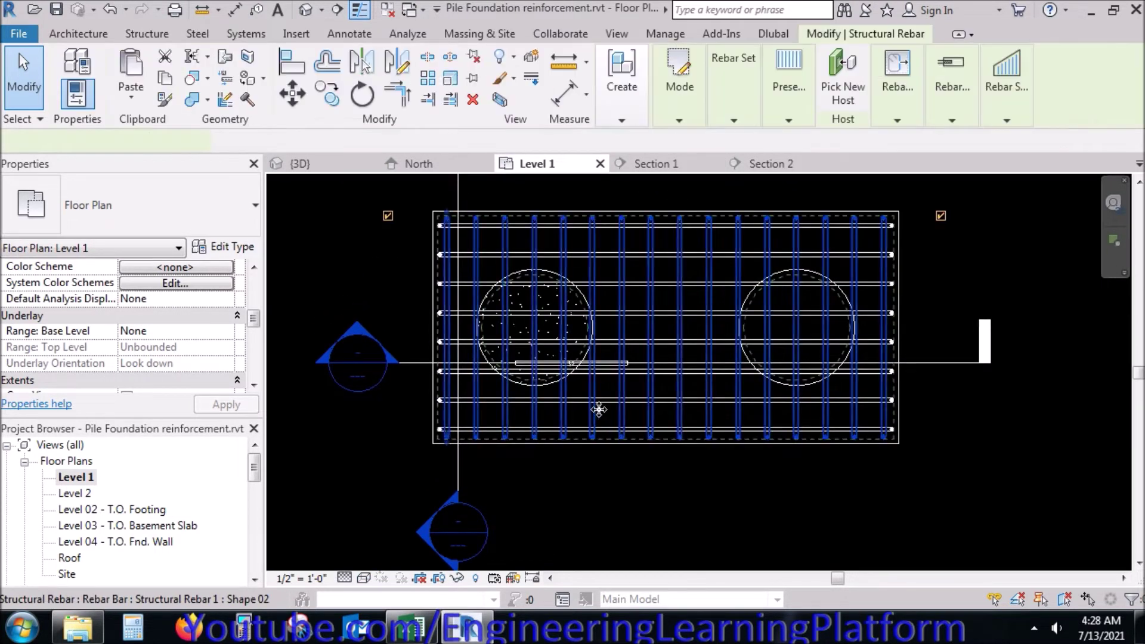
right_click(638, 507)
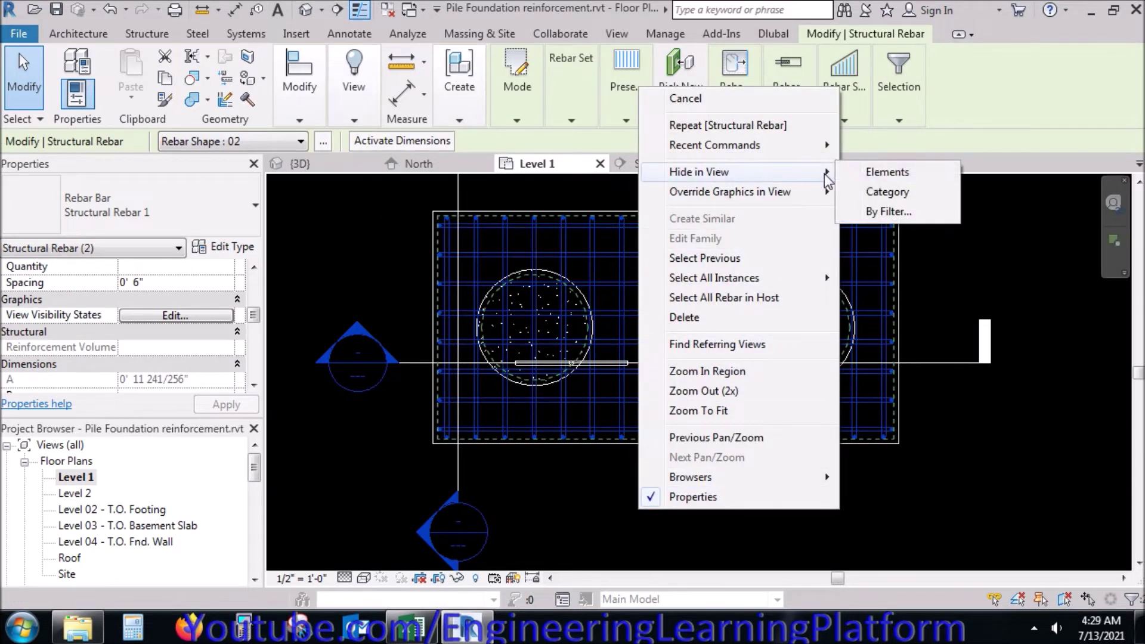
left_click(887, 172)
Step: Hide the horizontal and vertical section lines in the Level 1 plan
scroll(531, 394, "up", 1)
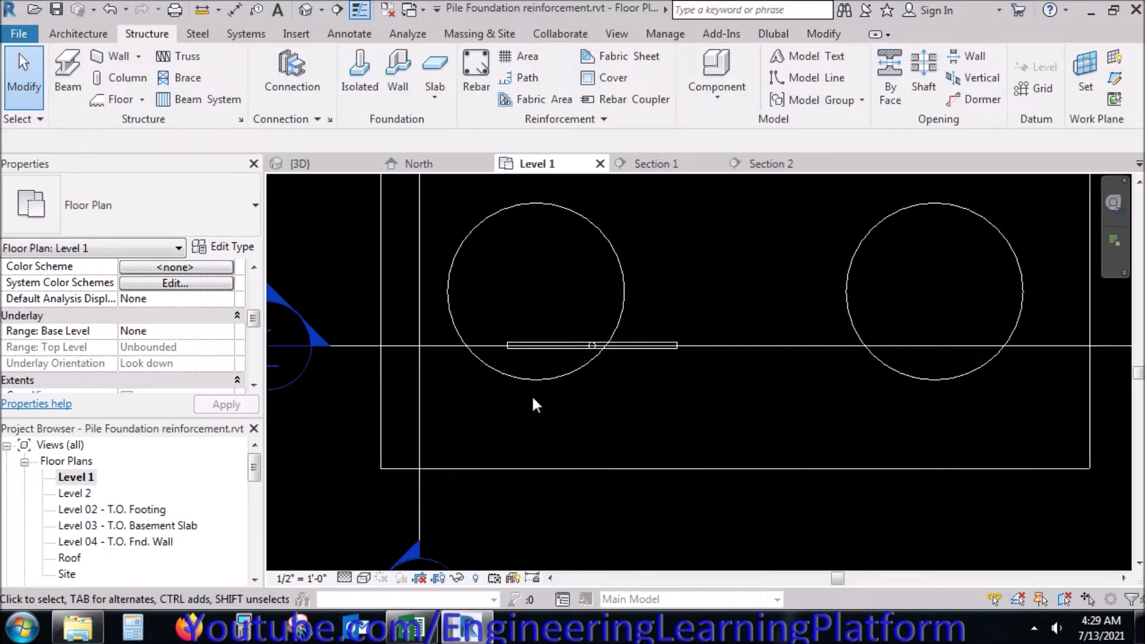
scroll(531, 395, "up", 2)
left_click(688, 340)
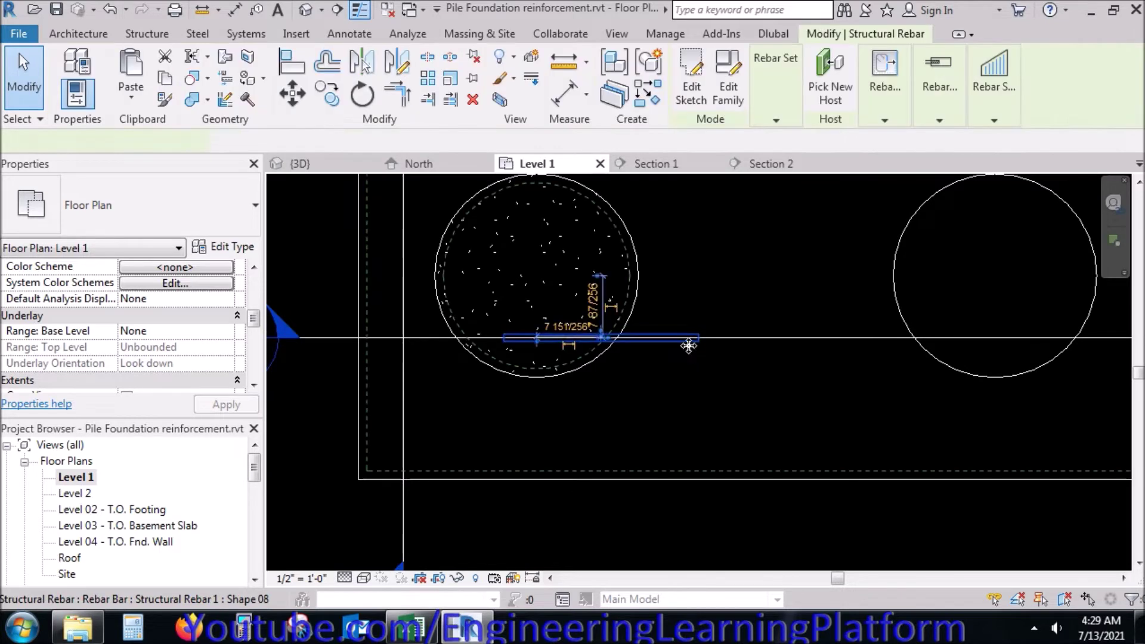
scroll(590, 394, "down", 1)
scroll(600, 413, "down", 2)
scroll(600, 413, "down", 2)
key("Escape")
left_click(939, 323)
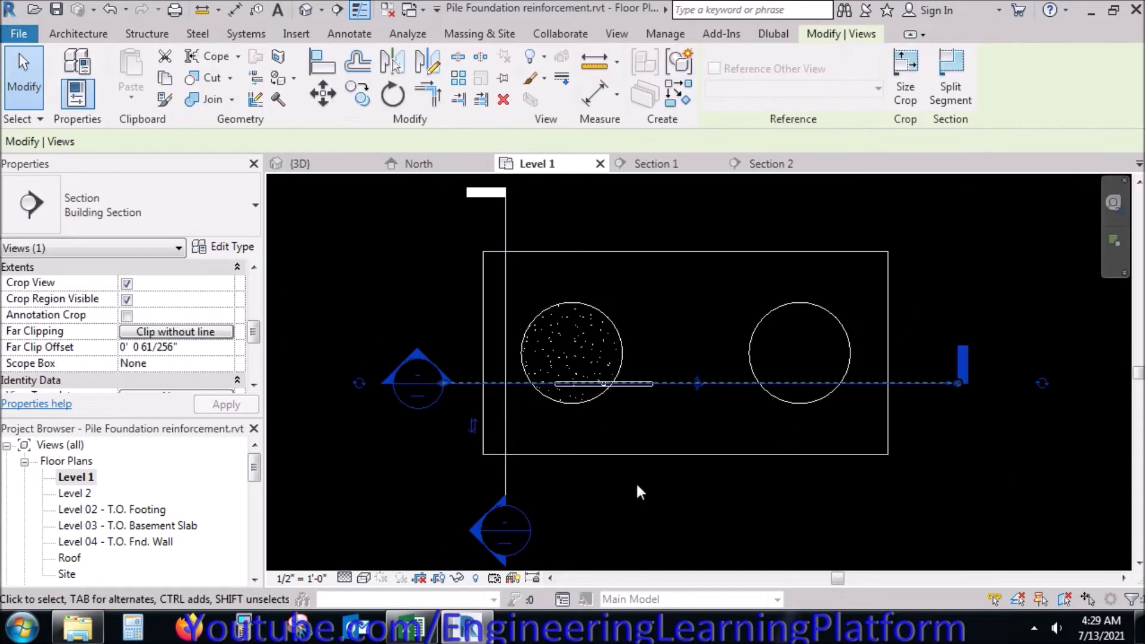
left_click(504, 504, "ctrl")
right_click(351, 449)
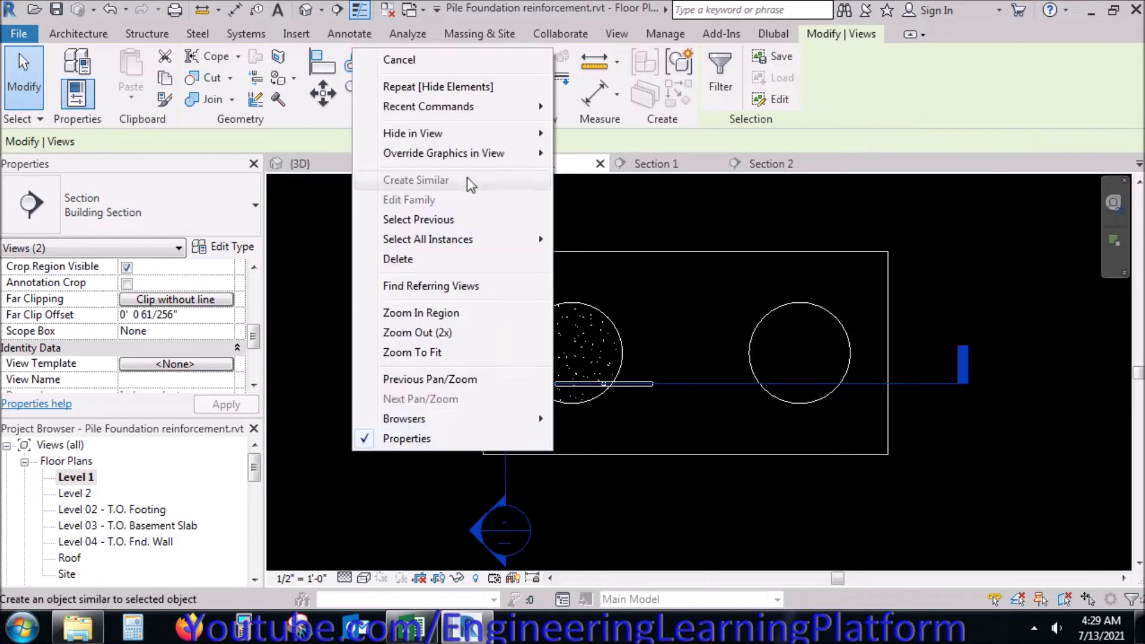
left_click(589, 140)
scroll(625, 396, "up", 3)
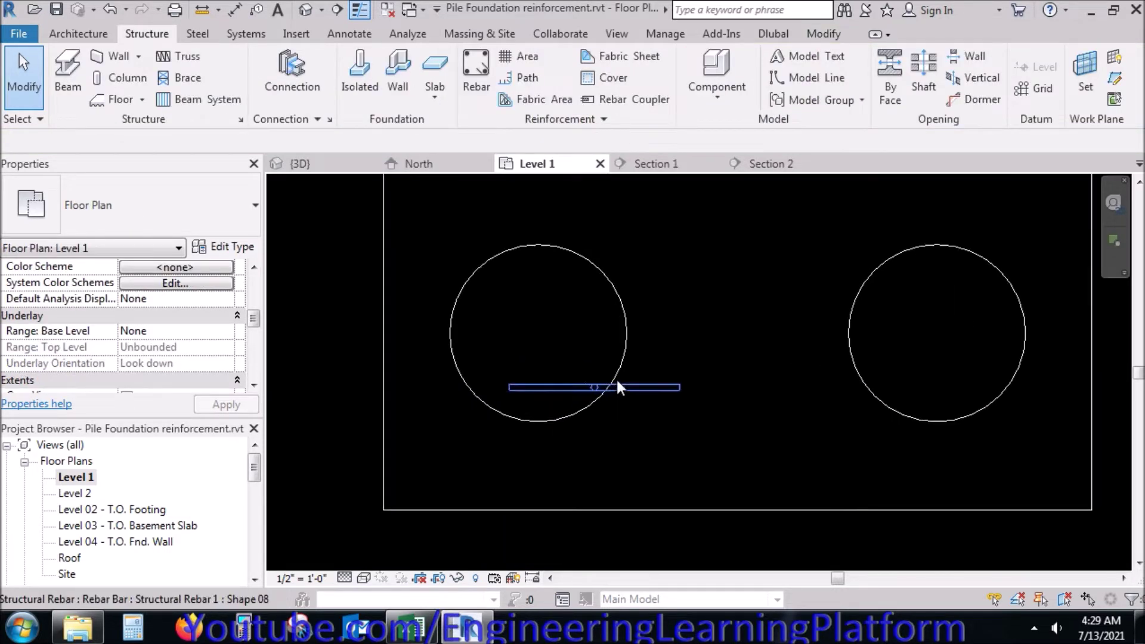
Step: Select the dowel bar in the plan and start a rotation, then cancel it
left_click(629, 393)
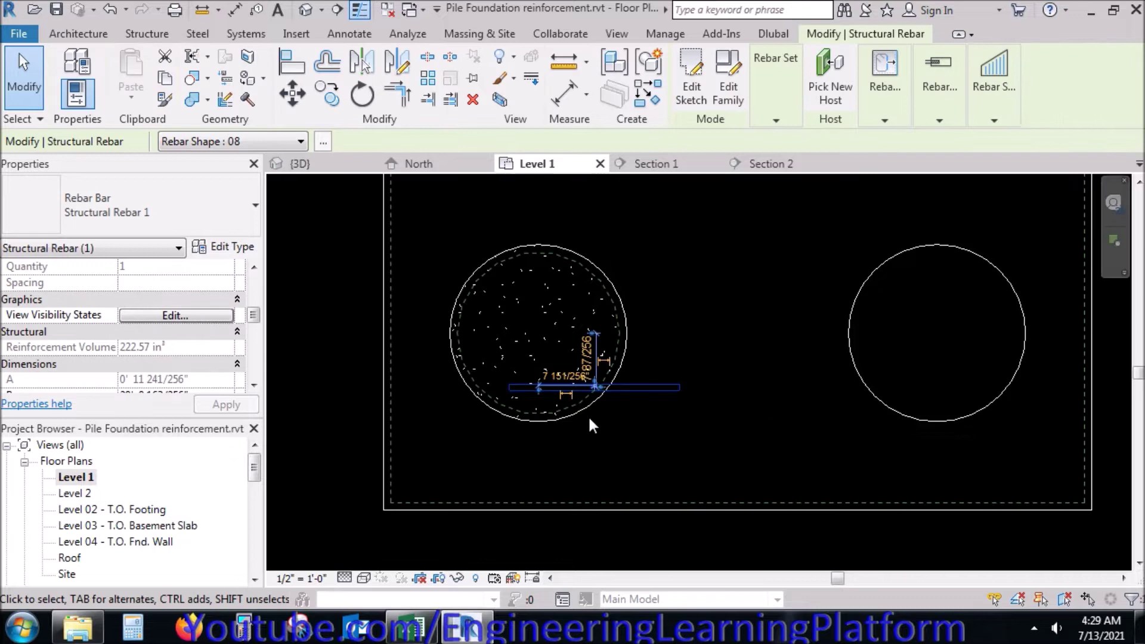
scroll(588, 412, "up", 2)
scroll(595, 448, "down", 2)
left_click(360, 97)
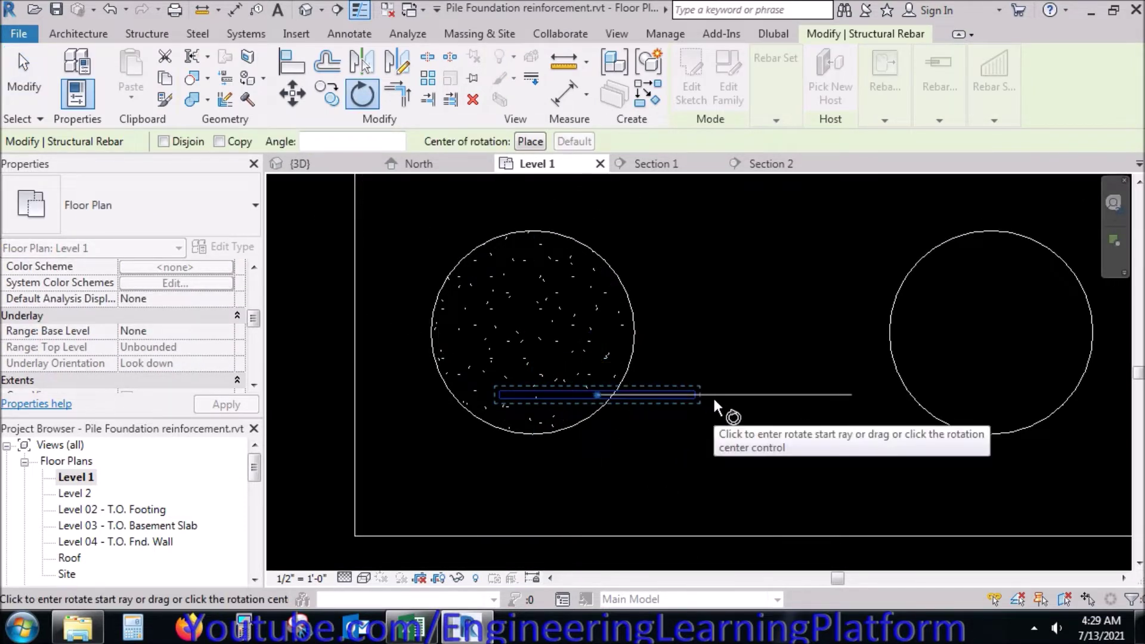
left_click(713, 396)
key("Escape")
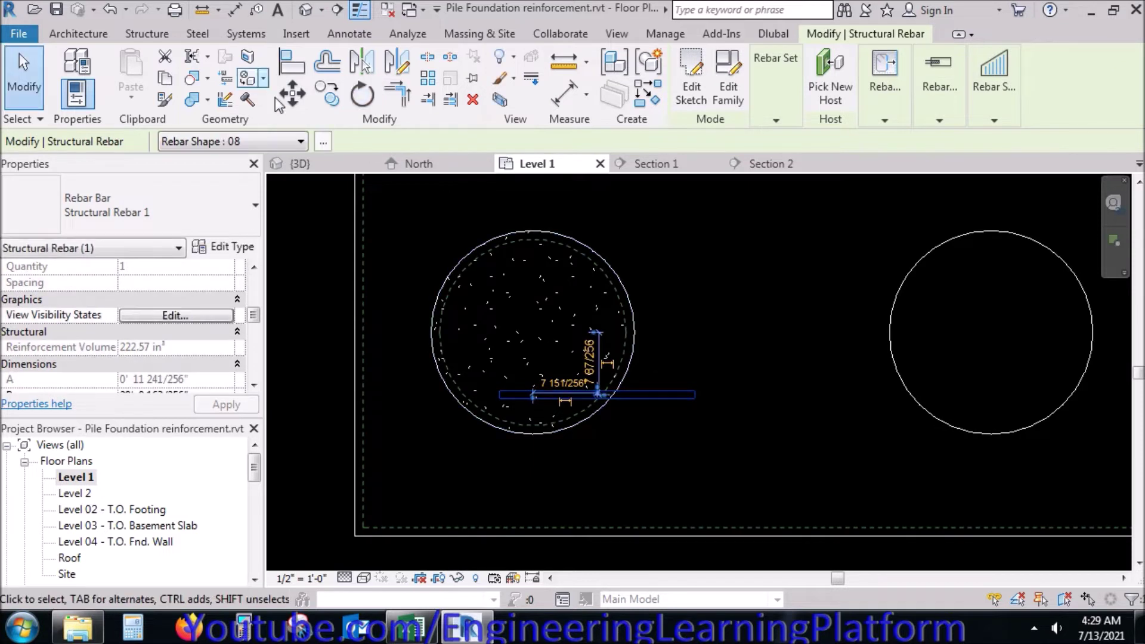
Step: Move the dowel unconstrained to sit just inside the left pile's cover edge
left_click(292, 94)
scroll(599, 395, "up", 3)
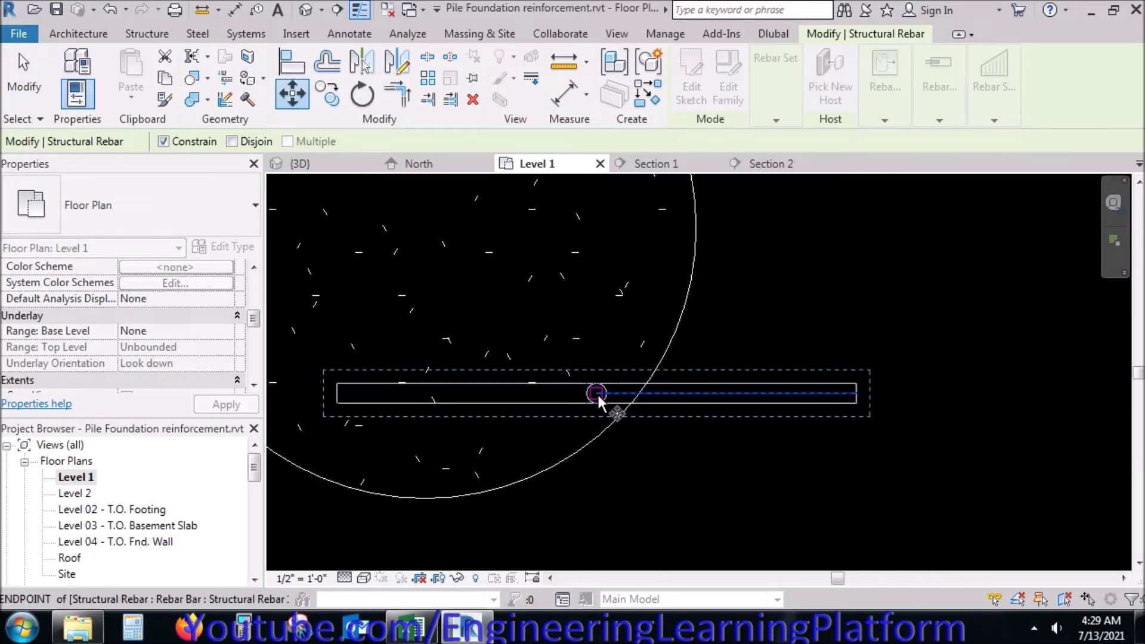
left_click(597, 391)
scroll(596, 391, "down", 1)
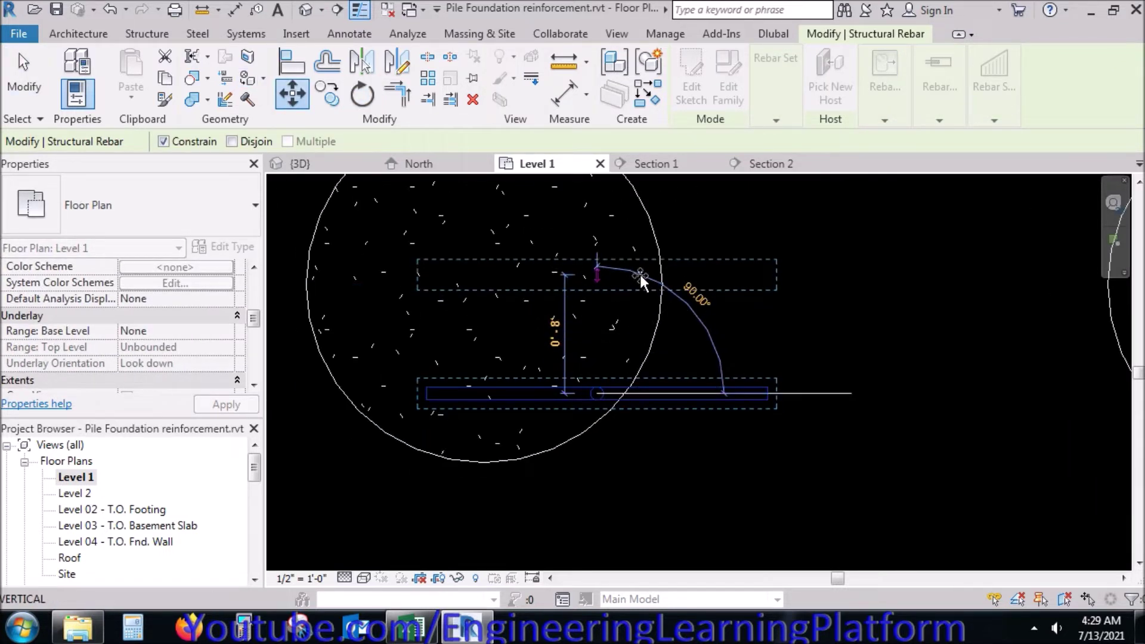
left_click(187, 138)
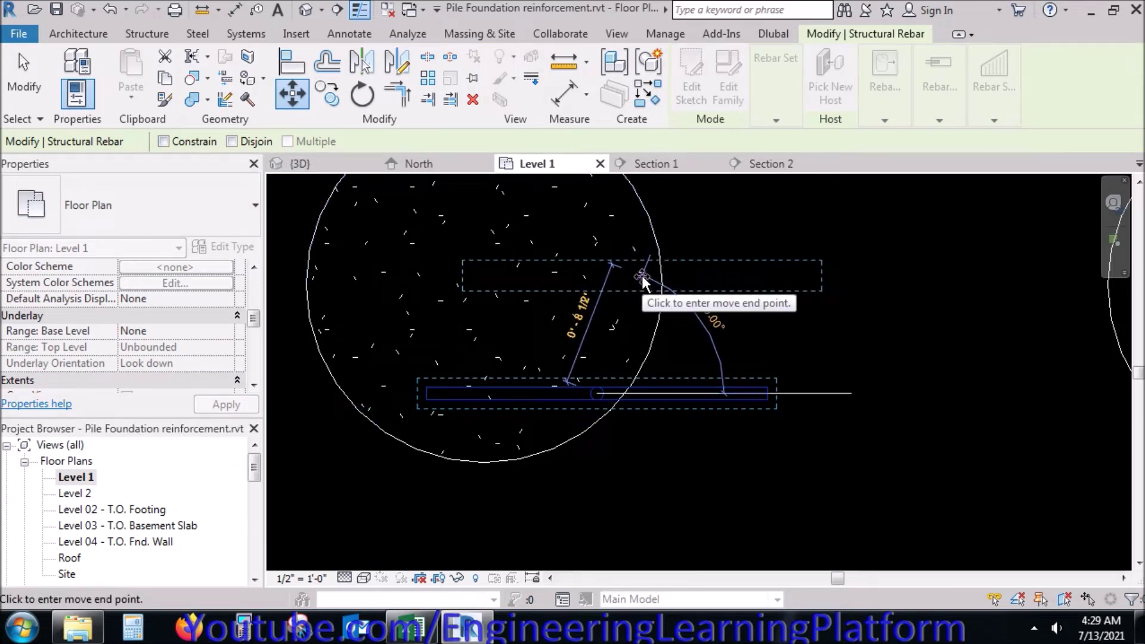
left_click(642, 275)
key("Escape")
middle_click_drag(737, 345, 757, 365)
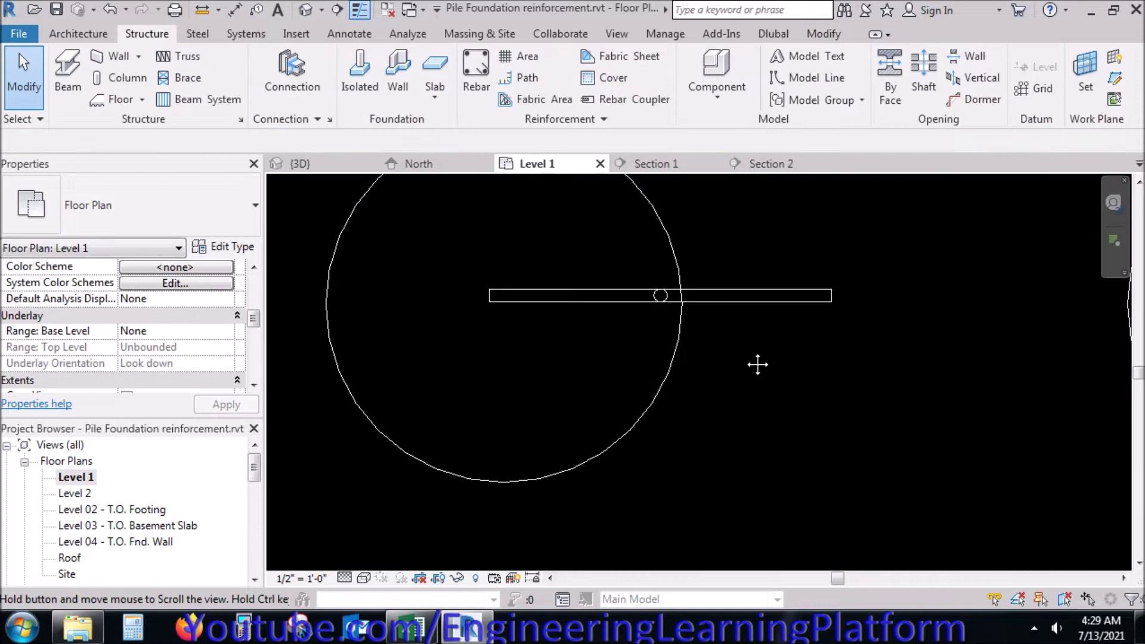
Step: Reselect the dowel and start Mirror - Pick Axis with Copy checked
left_click(741, 378)
key("Escape")
left_click(724, 332)
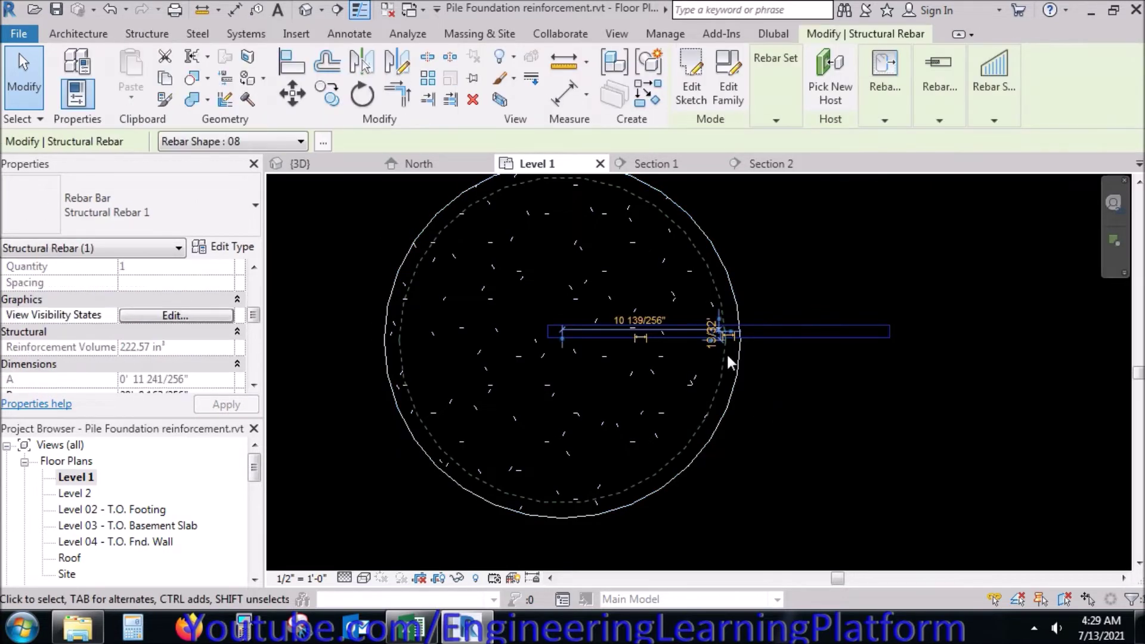
scroll(728, 359, "up", 2)
scroll(723, 325, "up", 2)
scroll(724, 325, "down", 2)
scroll(723, 325, "down", 2)
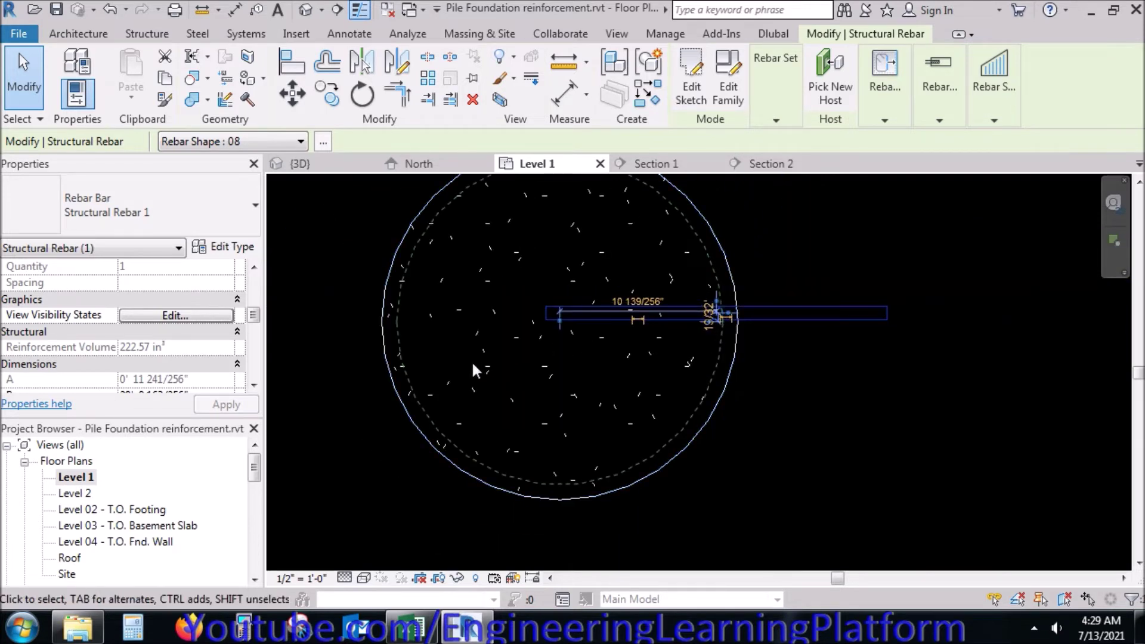
scroll(777, 399, "down", 2)
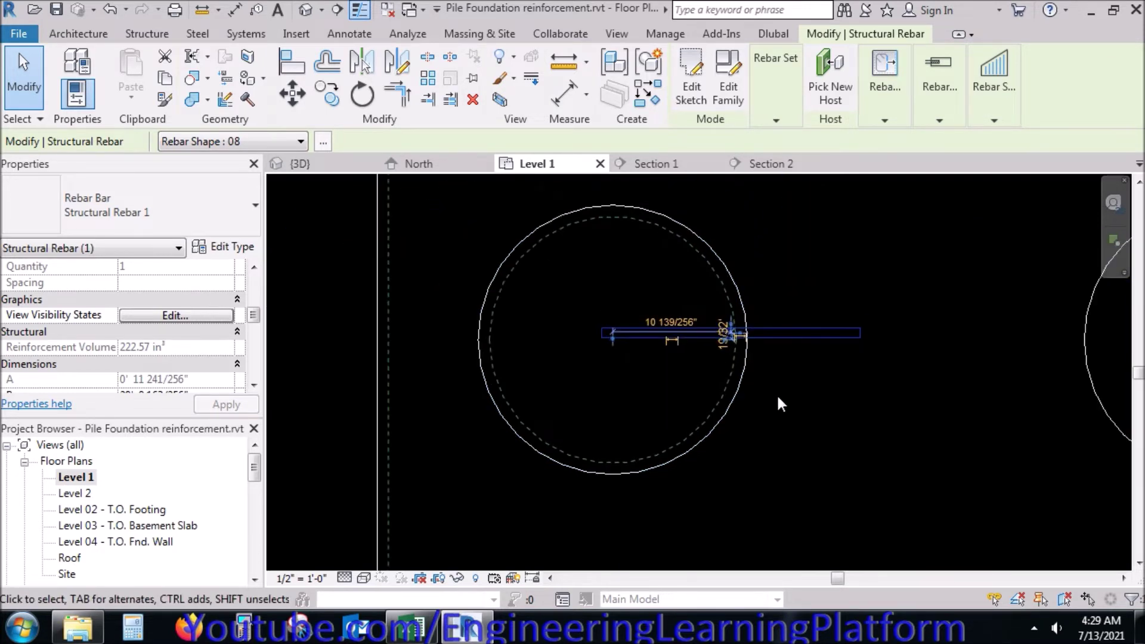
left_click(376, 69)
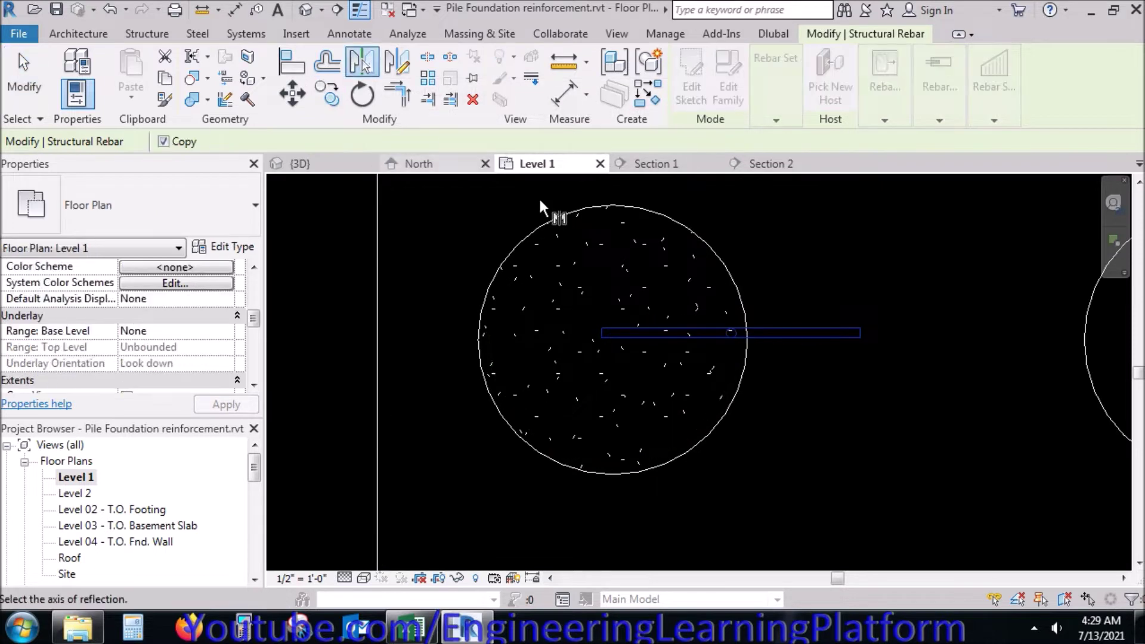
Step: Mirror a dowel copy across the pile's vertical axis, then rotate a 90° copy of both bars
left_click(612, 290)
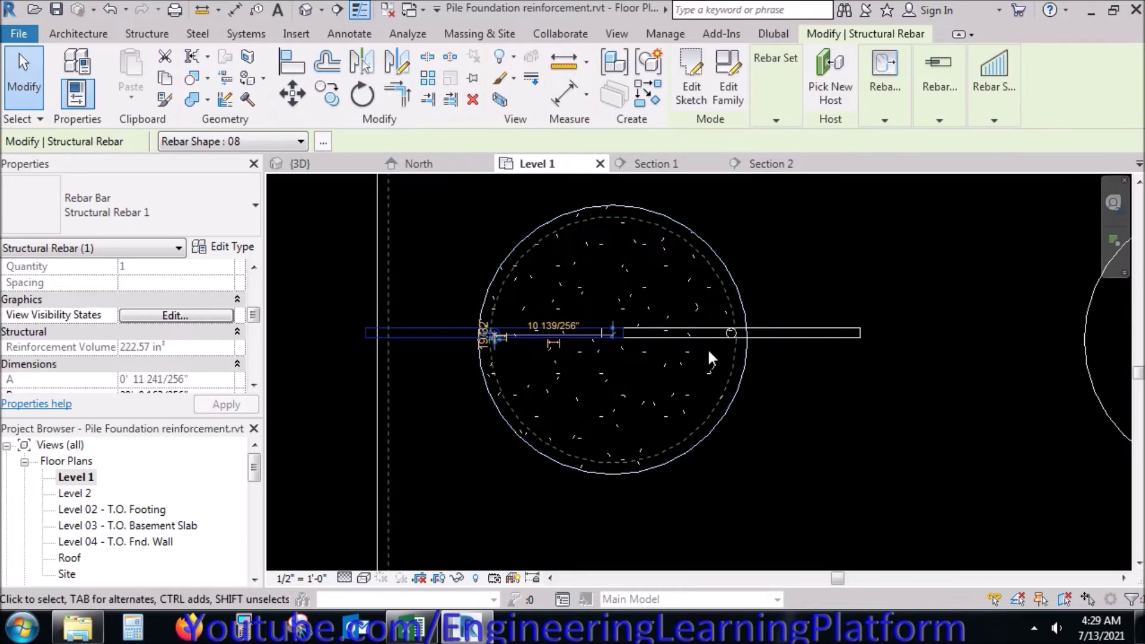
left_click(790, 338, "ctrl")
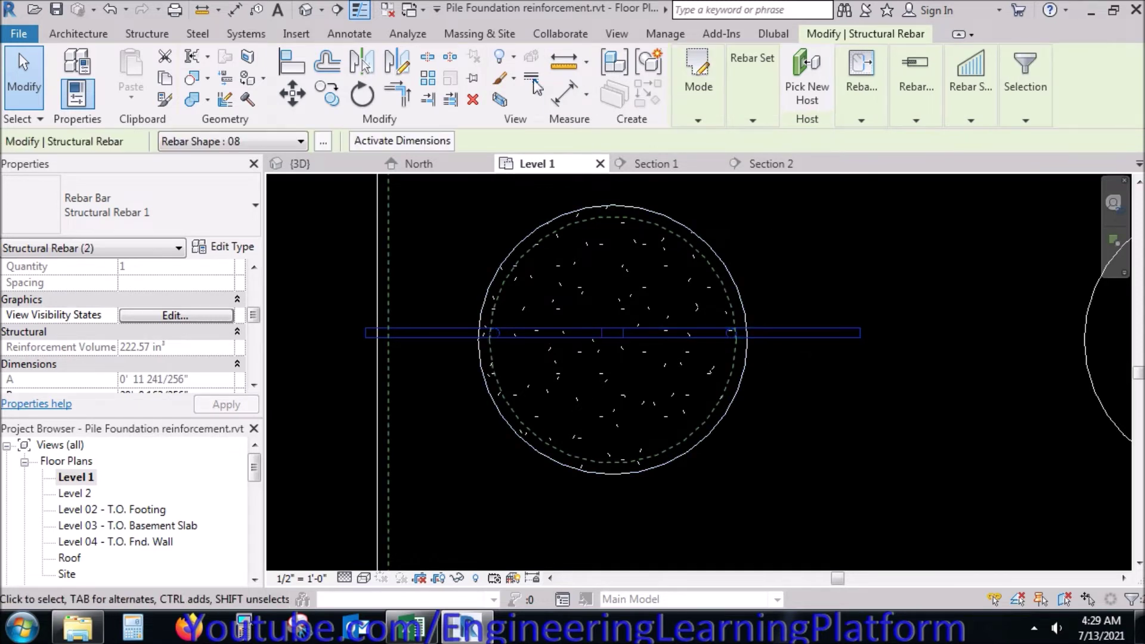
left_click(361, 95)
left_click(238, 145)
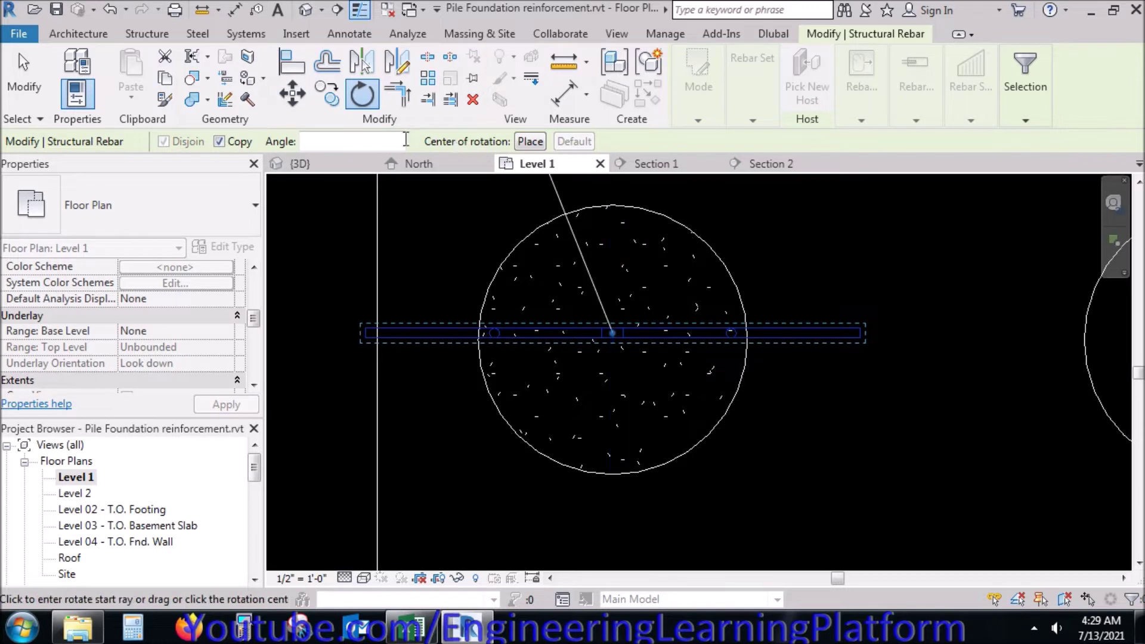
left_click(382, 140)
type("90")
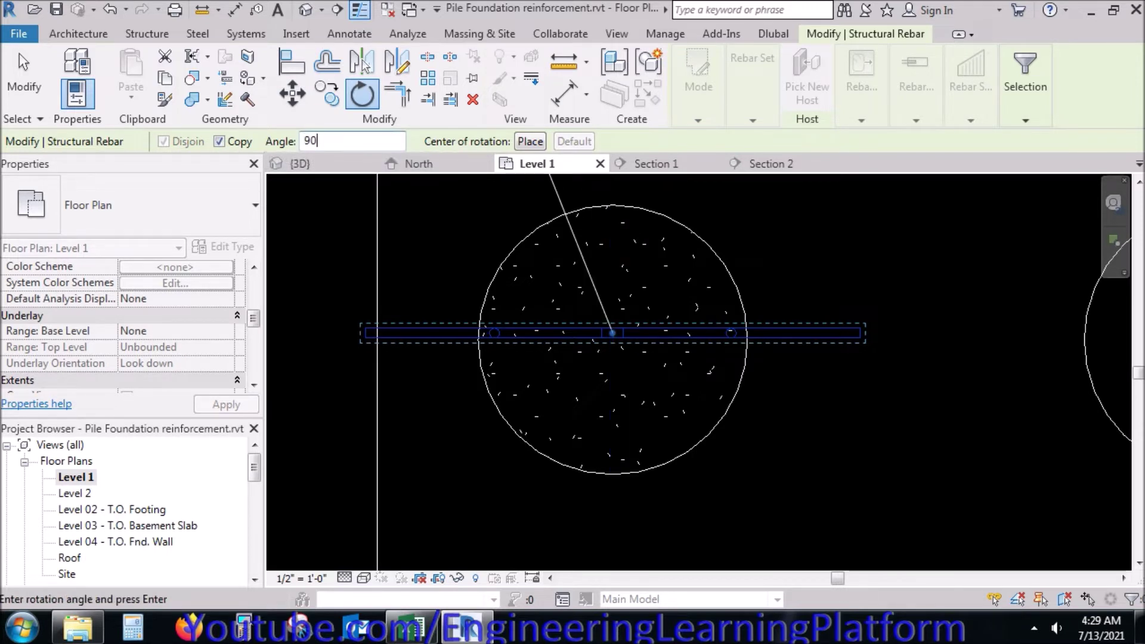
key("Return")
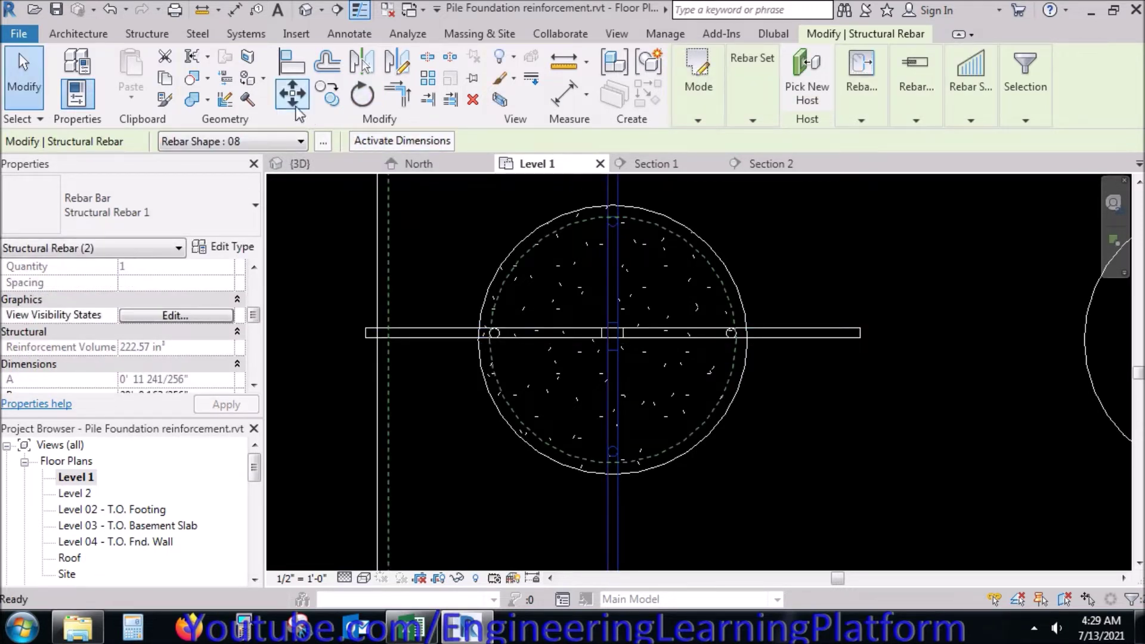
Step: Add a 45° diagonal rotated copy of the dowel bars
left_click(352, 98)
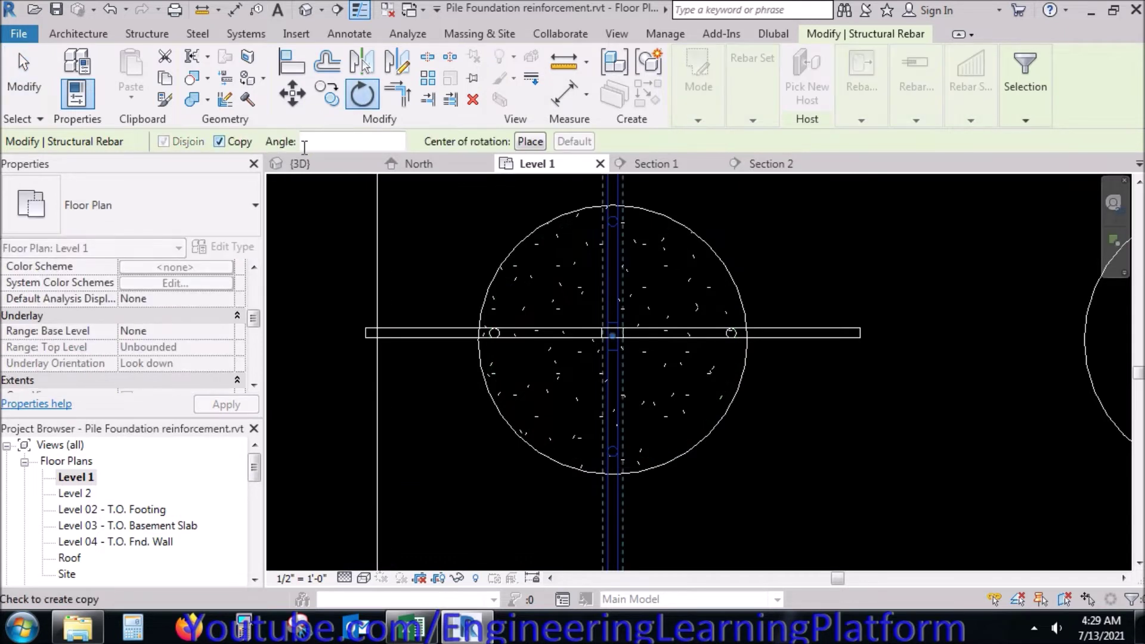
left_click(319, 141)
type("45")
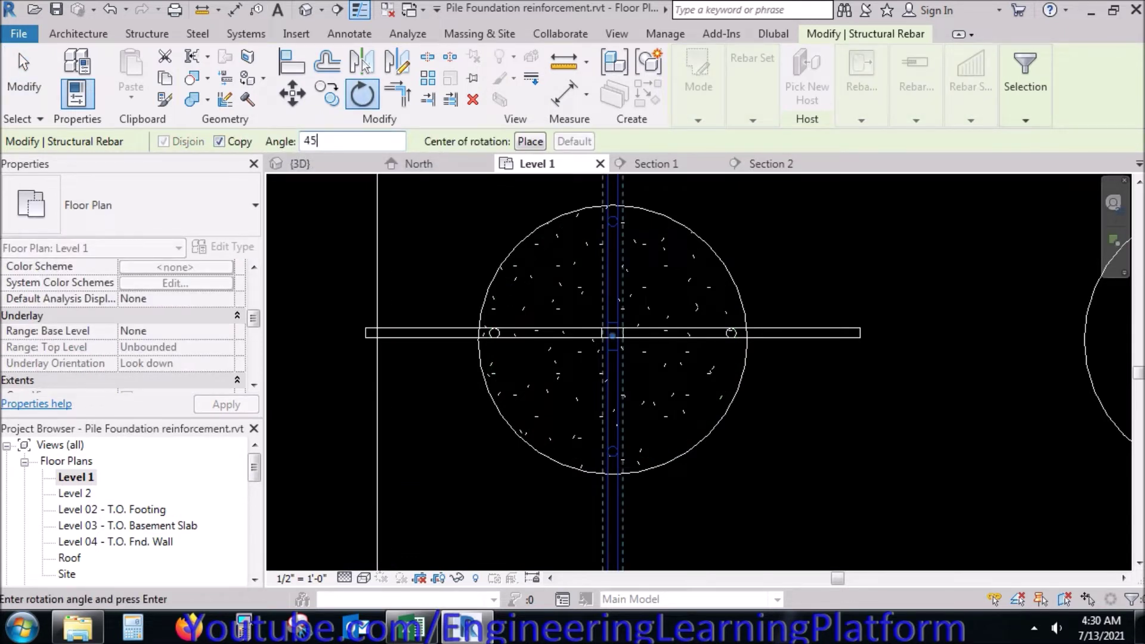
key("Return")
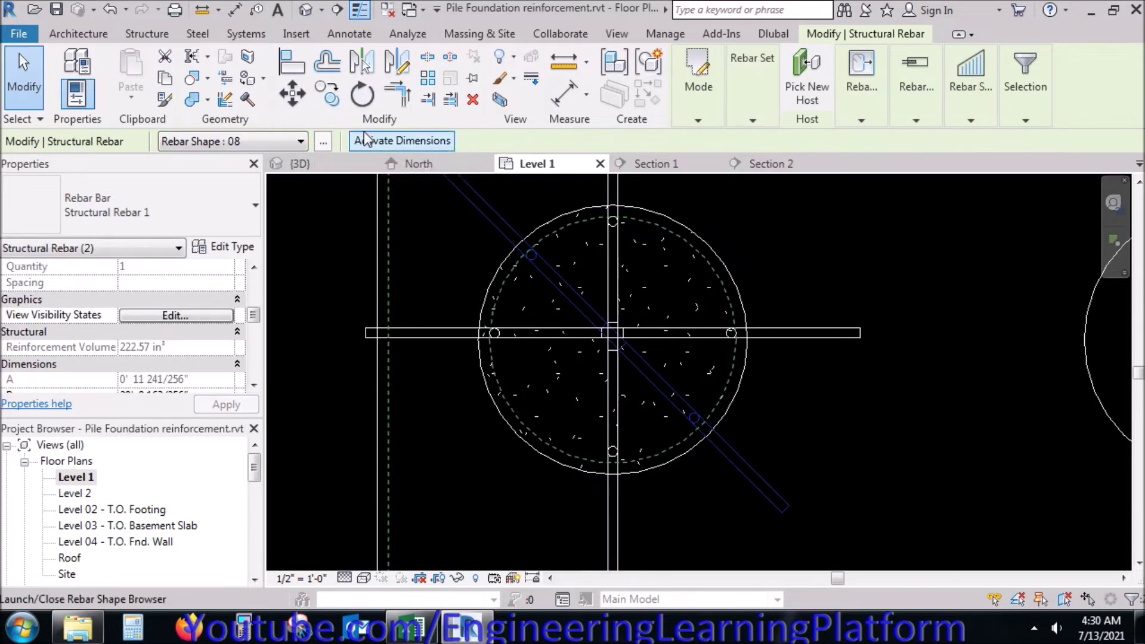
key("r")
key("o")
left_click(350, 140)
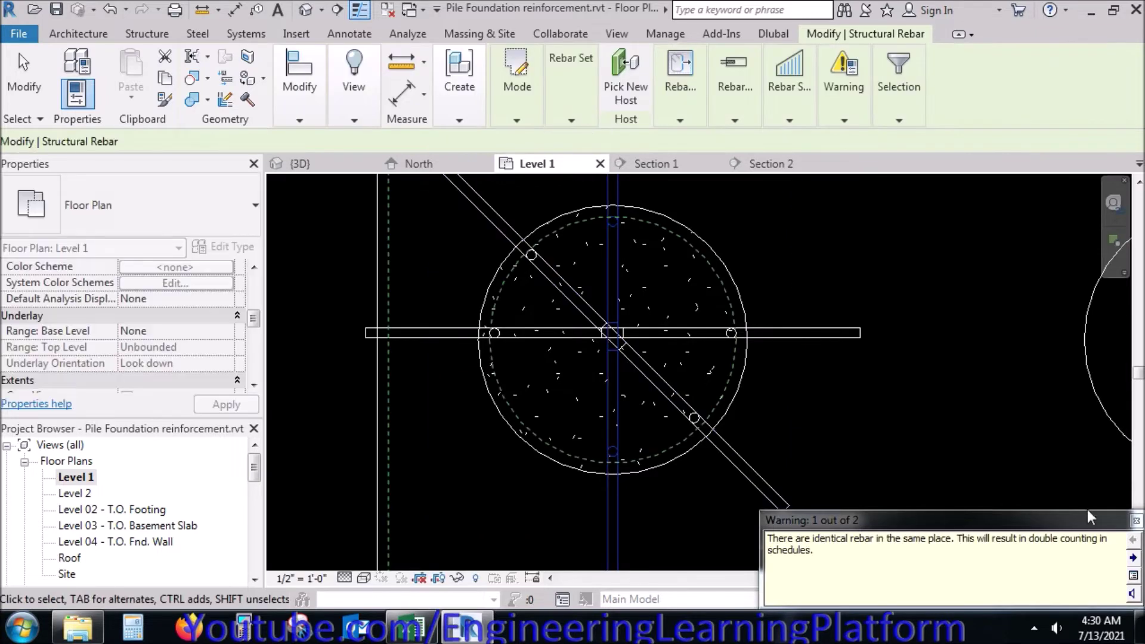
Step: Rotate a copy of the horizontal bar pair to form the second diagonal
left_click(869, 444)
left_click(784, 336)
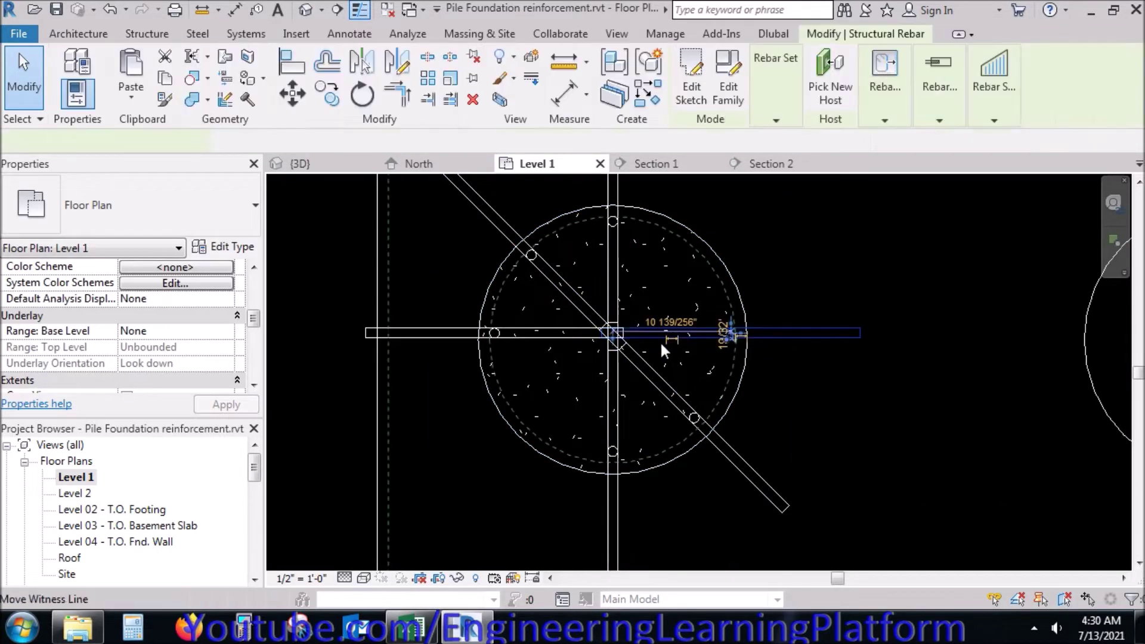
left_click(352, 100)
left_click(350, 142)
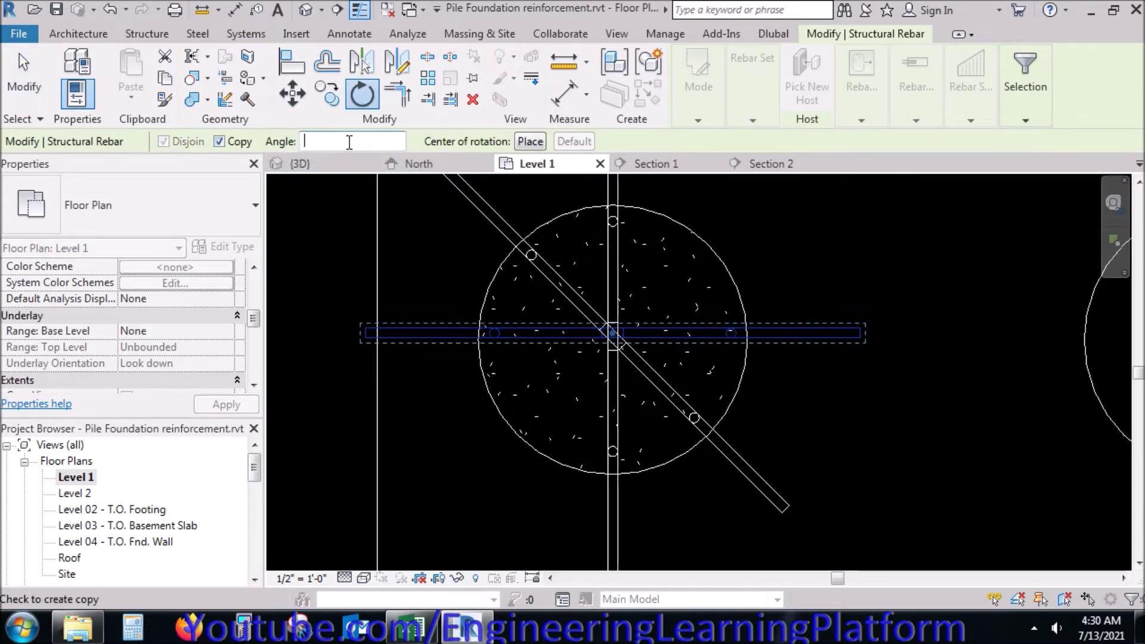
type("45")
key("Return")
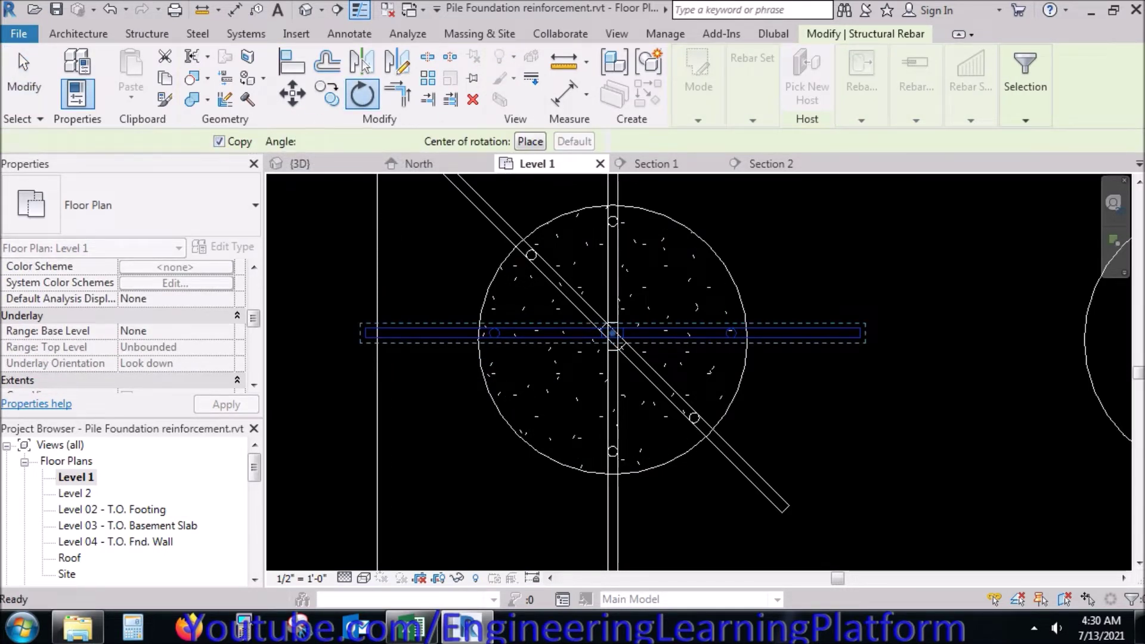
left_click(520, 566)
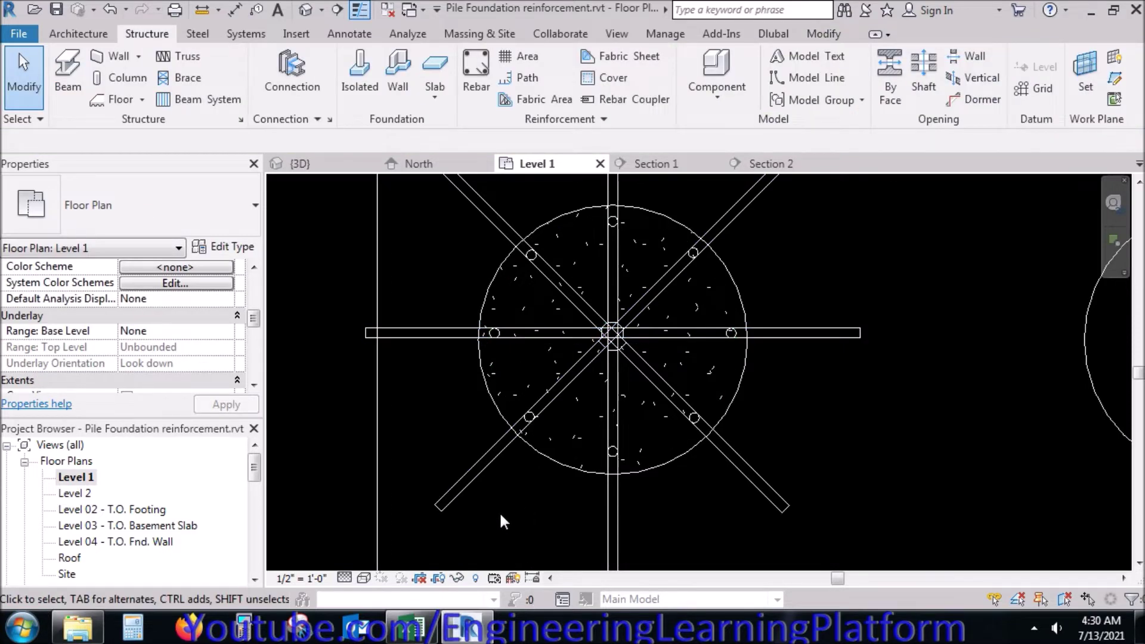
Step: Select all eight Shape 08 dowel bars in the left pile
scroll(501, 521, "down", 3)
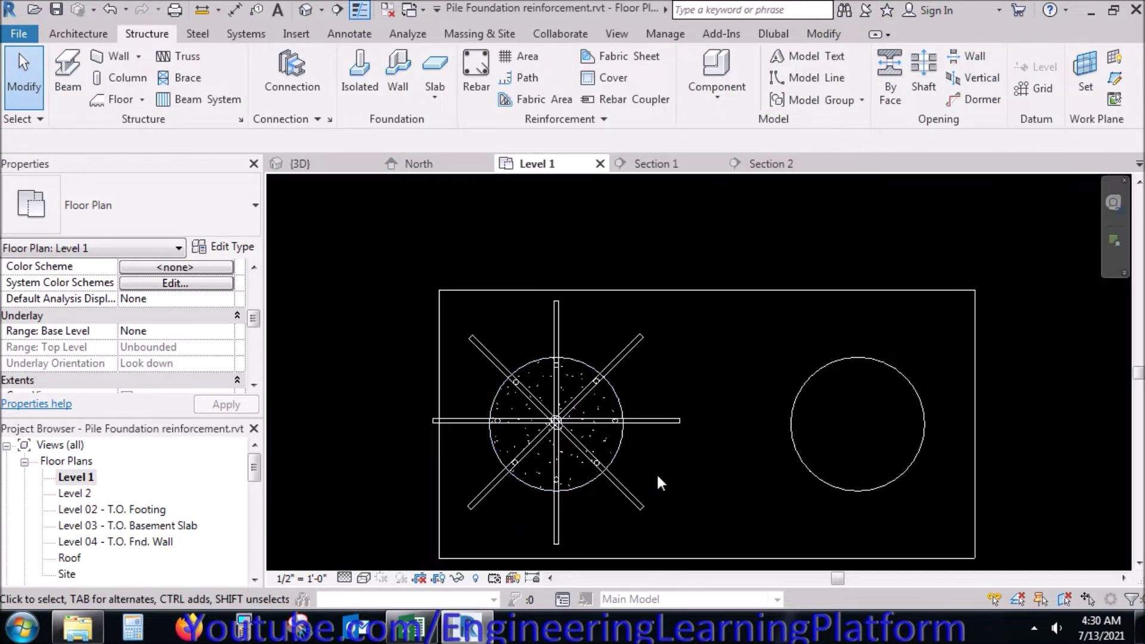
middle_click_drag(670, 487, 672, 485)
left_click(675, 417)
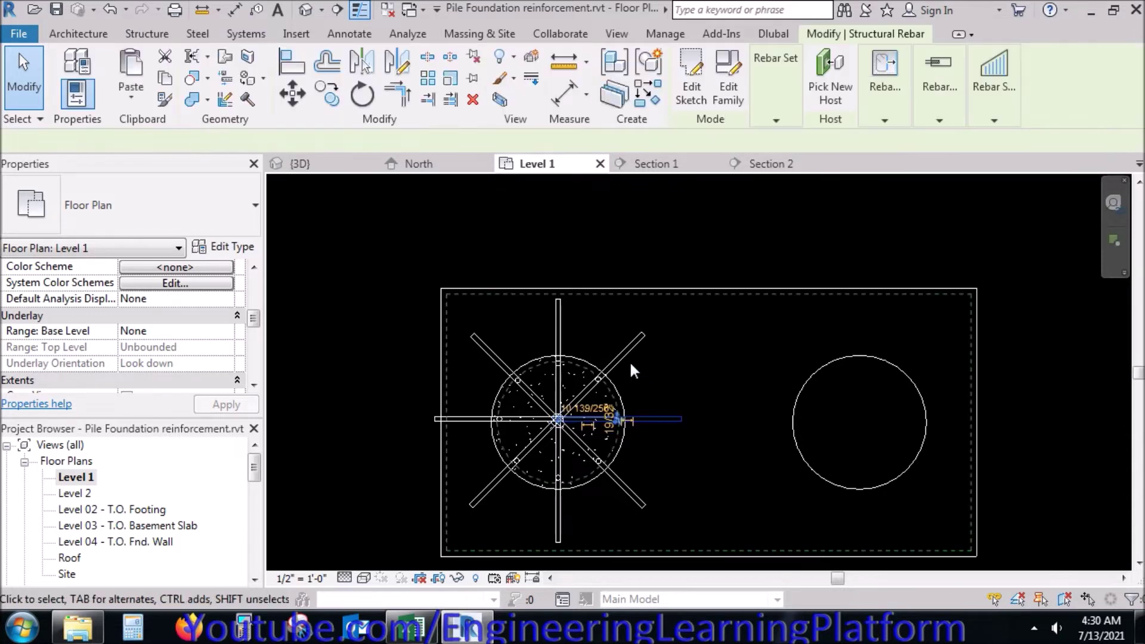
left_click(621, 353, "ctrl")
left_click(549, 329, "ctrl")
left_click(488, 348, "ctrl")
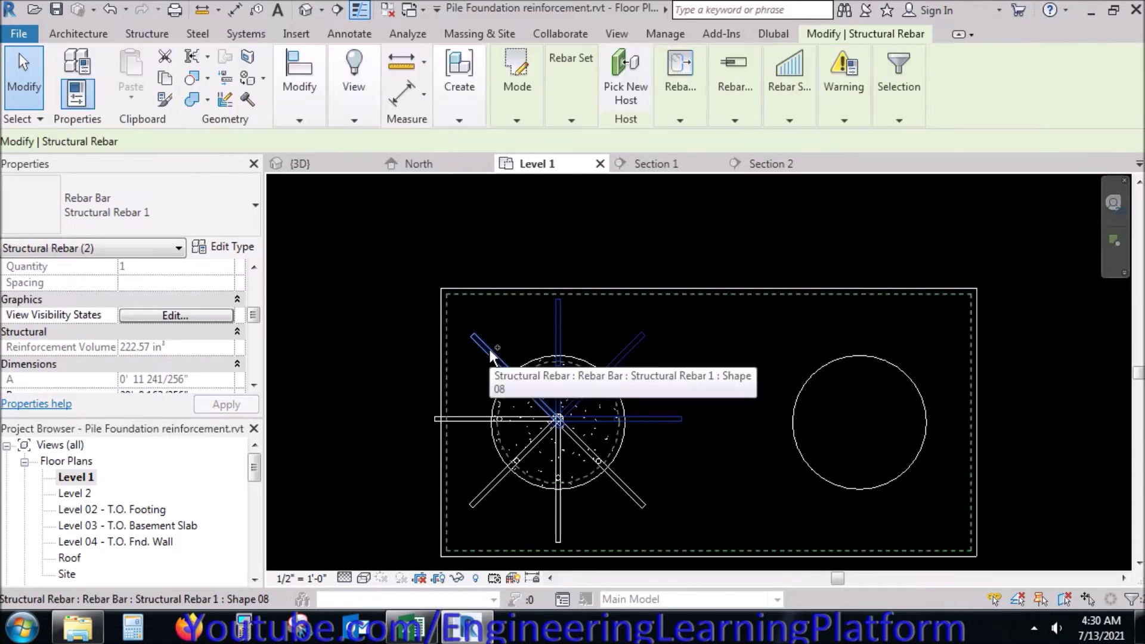
left_click(470, 418, "ctrl")
left_click(482, 493, "ctrl")
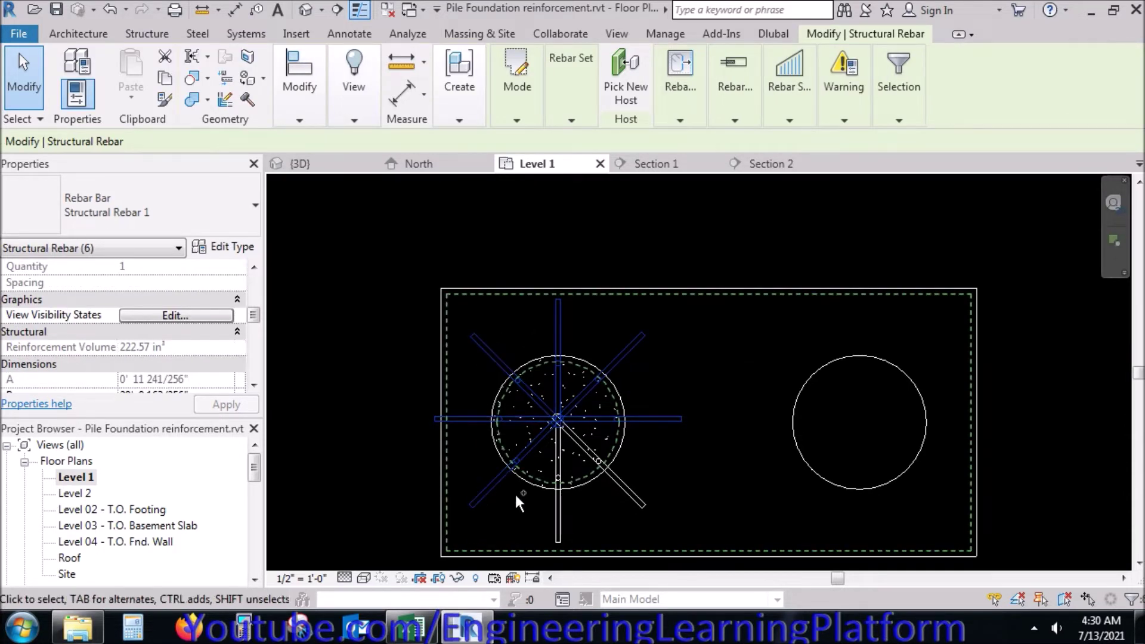
left_click(629, 492, "ctrl")
left_click(560, 519, "ctrl")
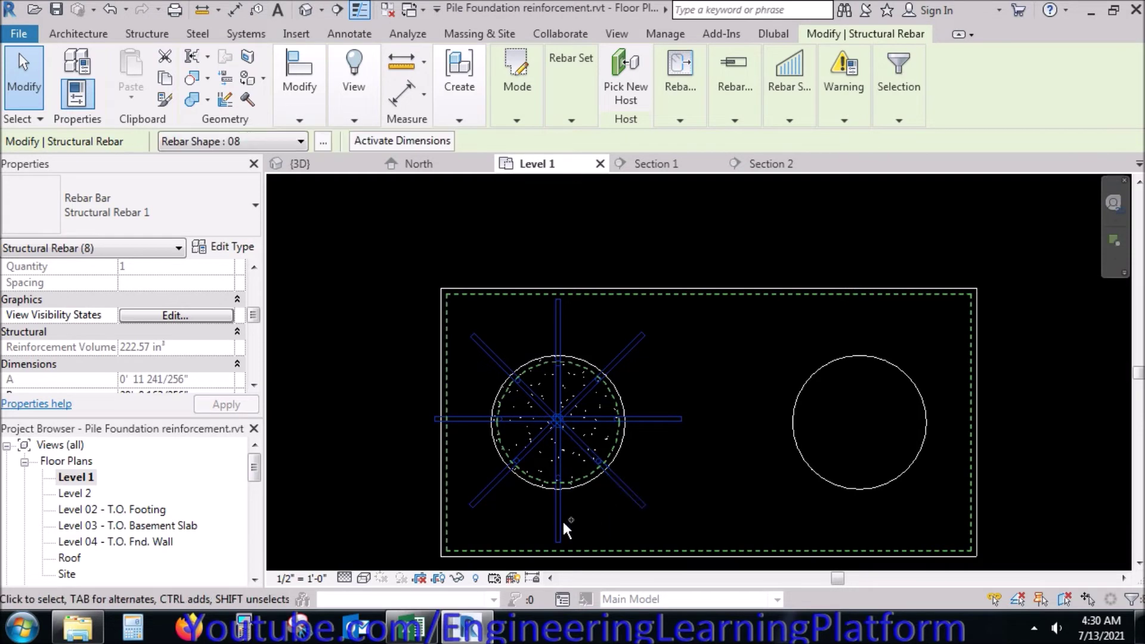
Step: Set the eight dowels to show unobscured in all 3D views and view them in {3D}
left_click(229, 317)
left_click_drag(378, 224, 368, 370)
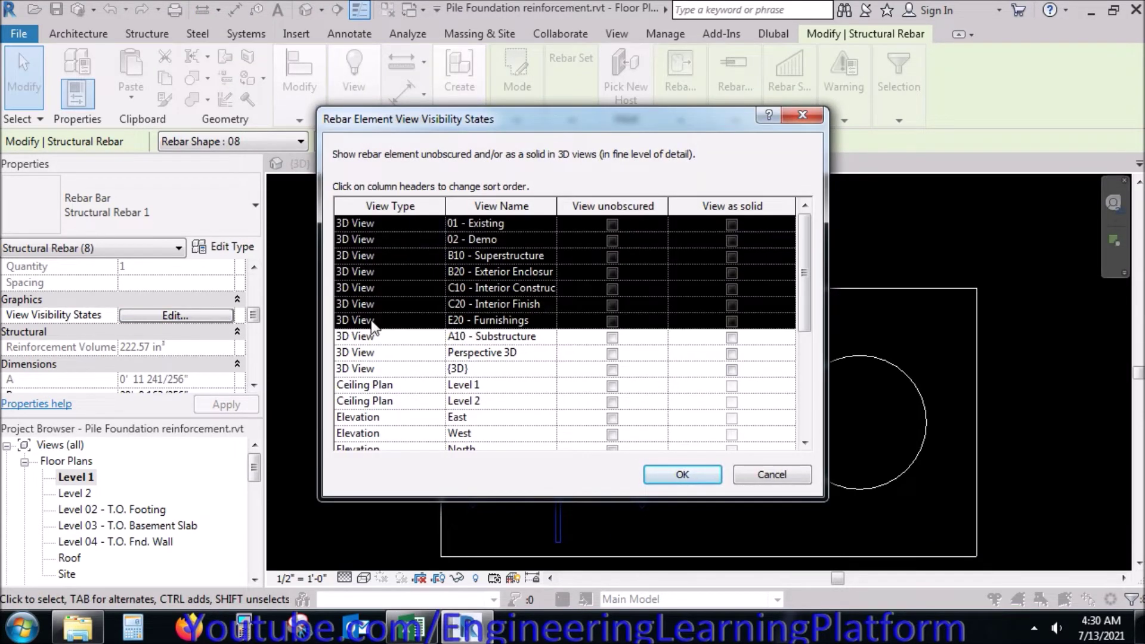
left_click(732, 371)
left_click(686, 473)
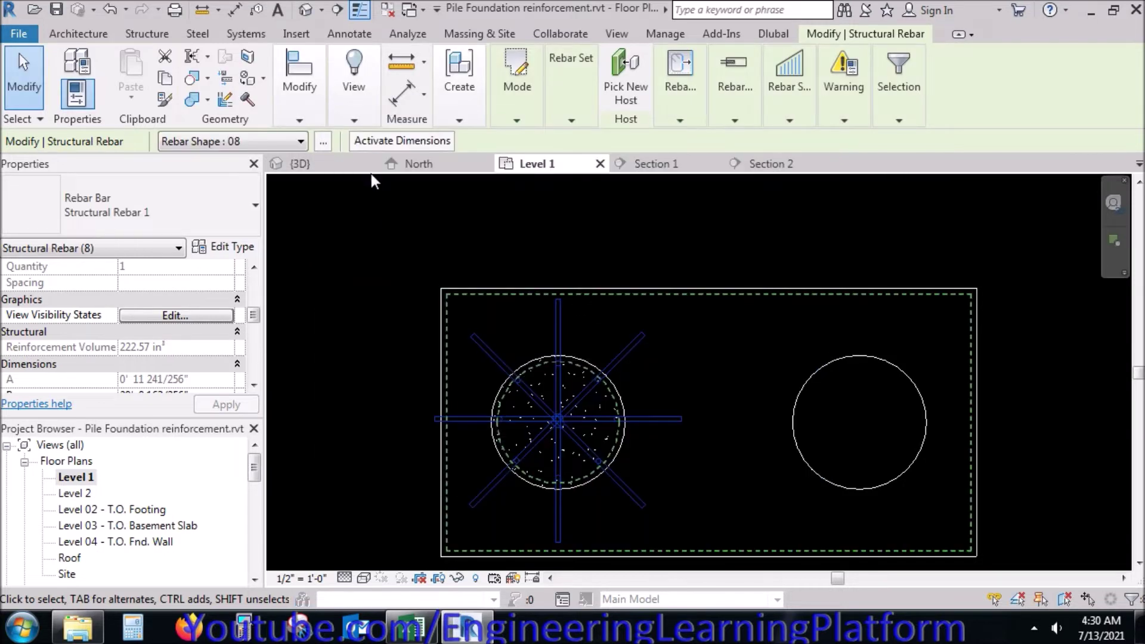
left_click(330, 166)
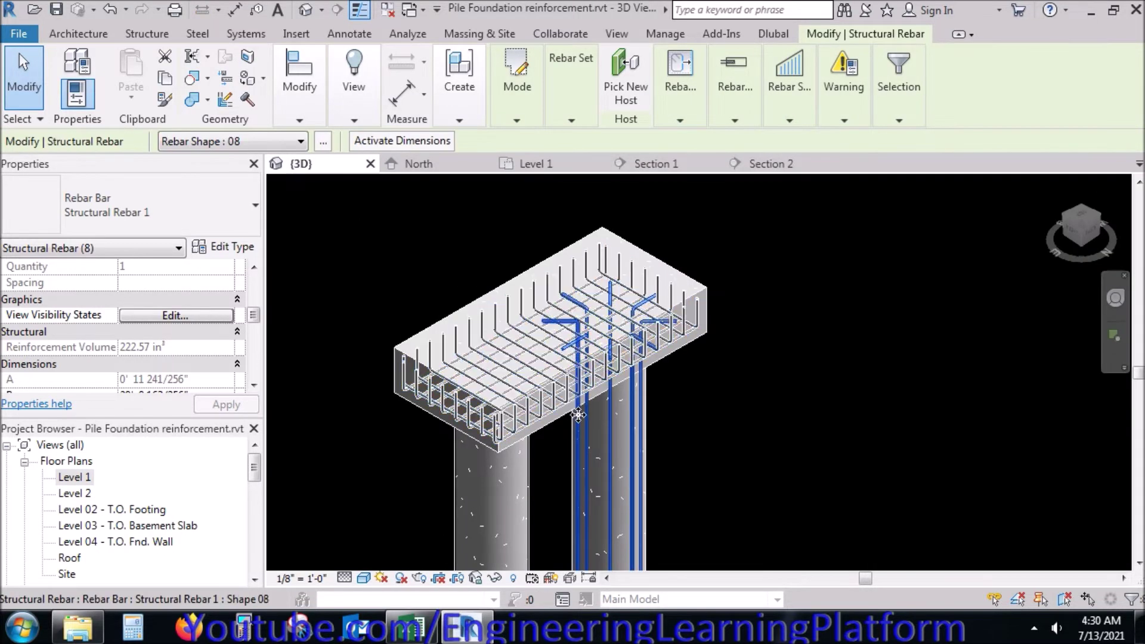
Step: Pan and zoom the 3D view to inspect the eight-dowel cage in the left pile
scroll(578, 414, "down", 2)
left_click(720, 486)
mouse_move(721, 486)
middle_mouse_down()
mouse_move(690, 320)
mouse_move(665, 325)
middle_mouse_up()
scroll(674, 312, "down", 2)
scroll(611, 422, "up", 2)
scroll(595, 415, "up", 2)
scroll(606, 477, "down", 1)
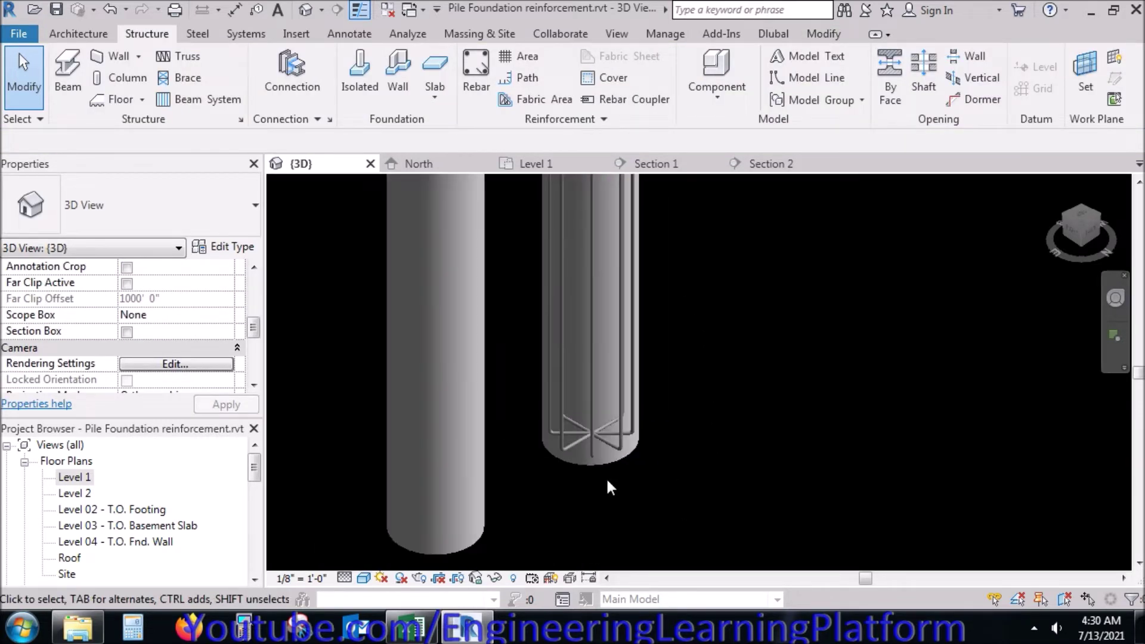
scroll(607, 481, "down", 2)
Step: Check the Section 2 and North views, then return to the Level 1 plan
left_click(786, 164)
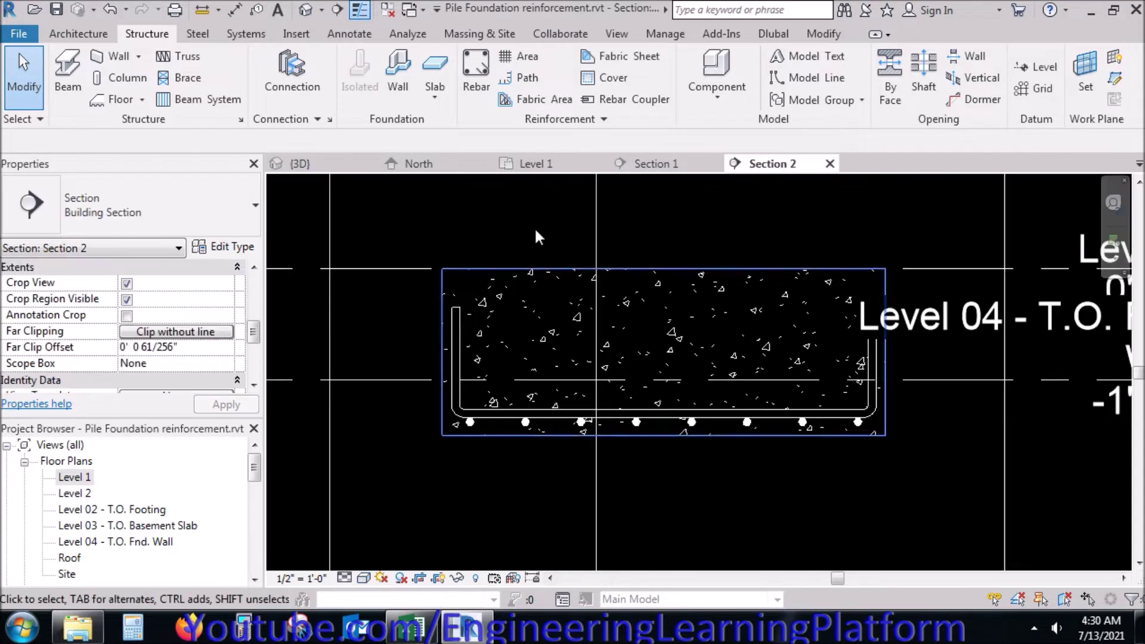
left_click(553, 167)
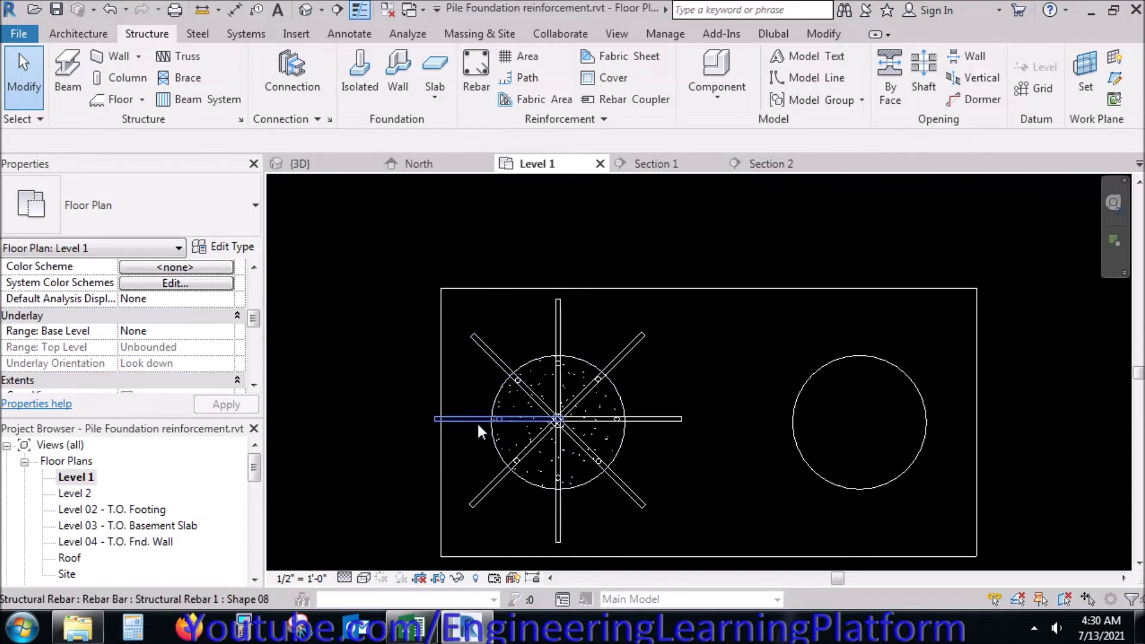
scroll(477, 421, "up", 3)
left_click(450, 422)
left_click(427, 164)
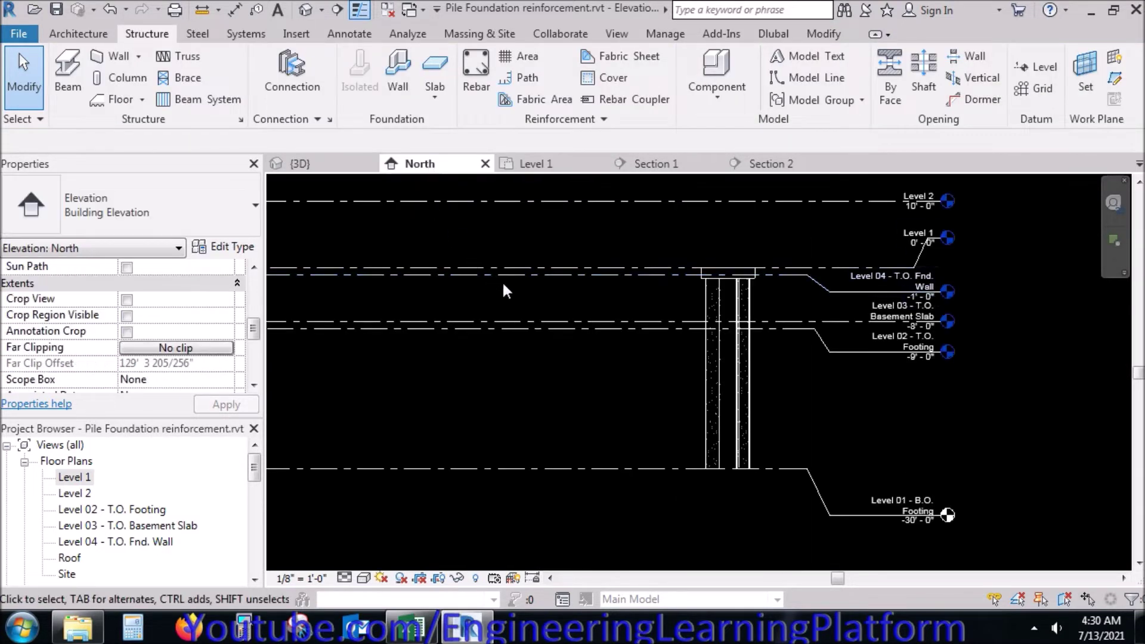
left_click(537, 164)
scroll(449, 312, "down", 3)
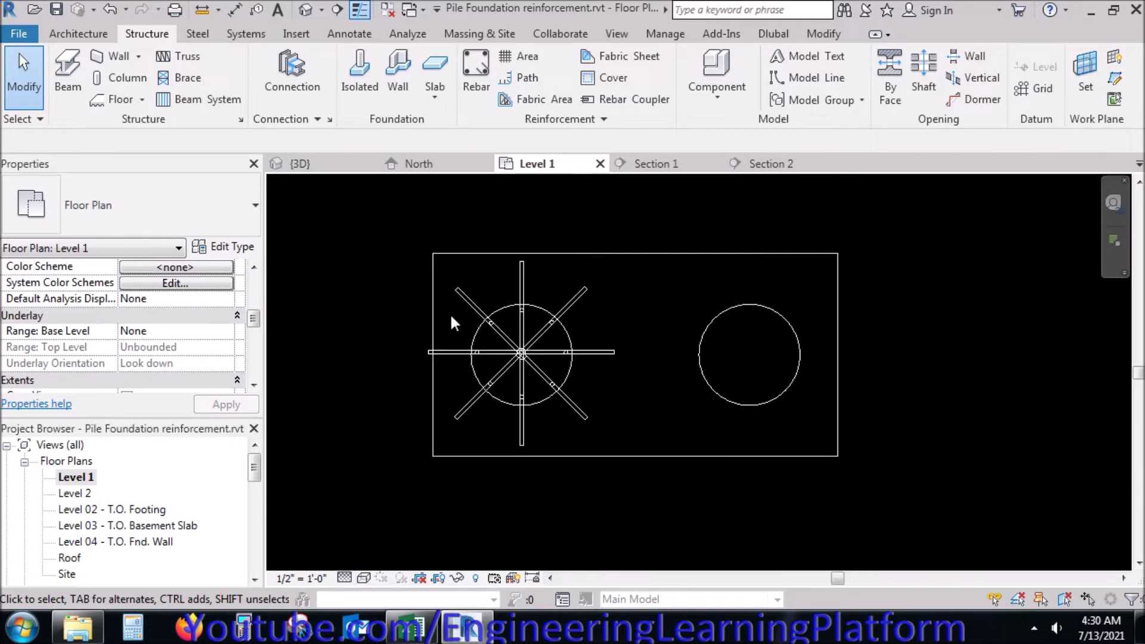
left_click(621, 253)
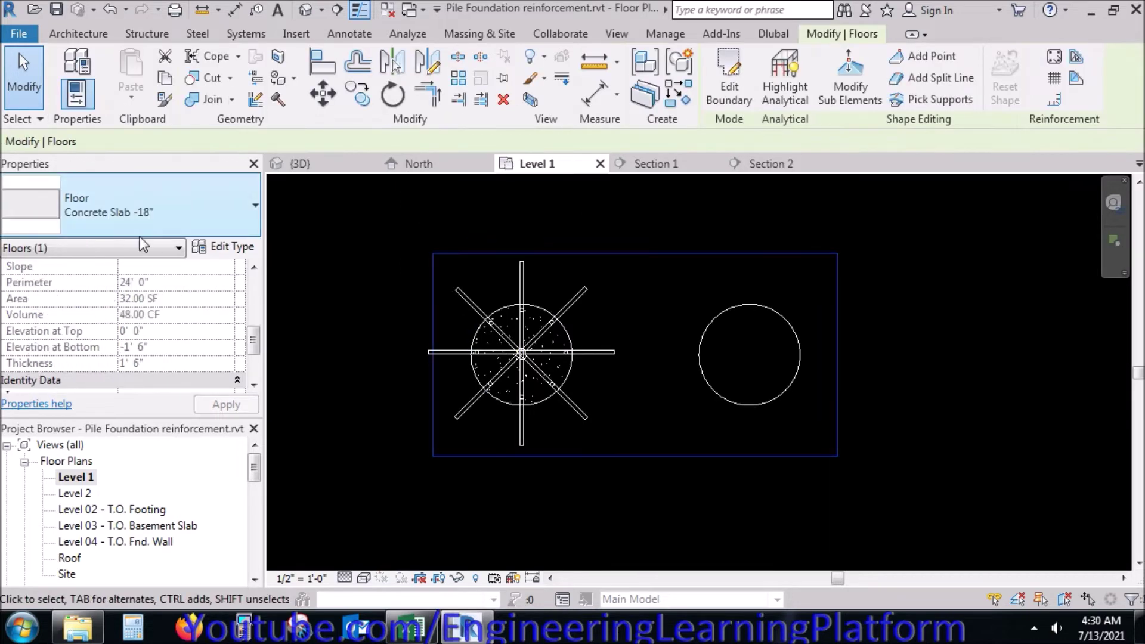
Step: In the slab boundary sketch, change the 8'-0" edge length to 9'-0"
double_click(471, 255)
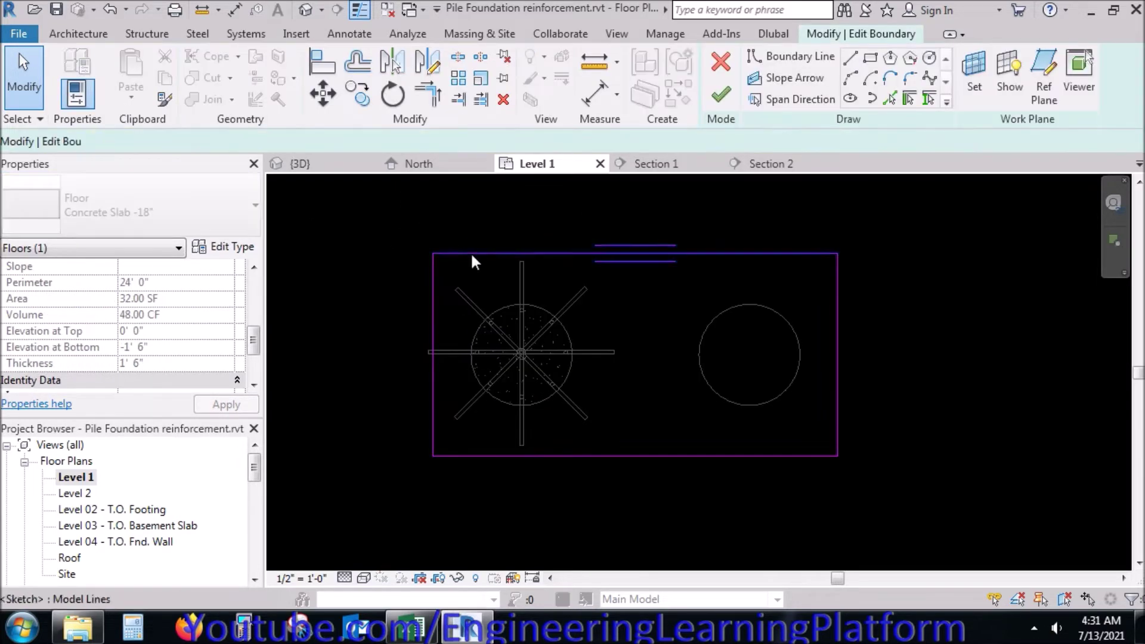
left_click(434, 318)
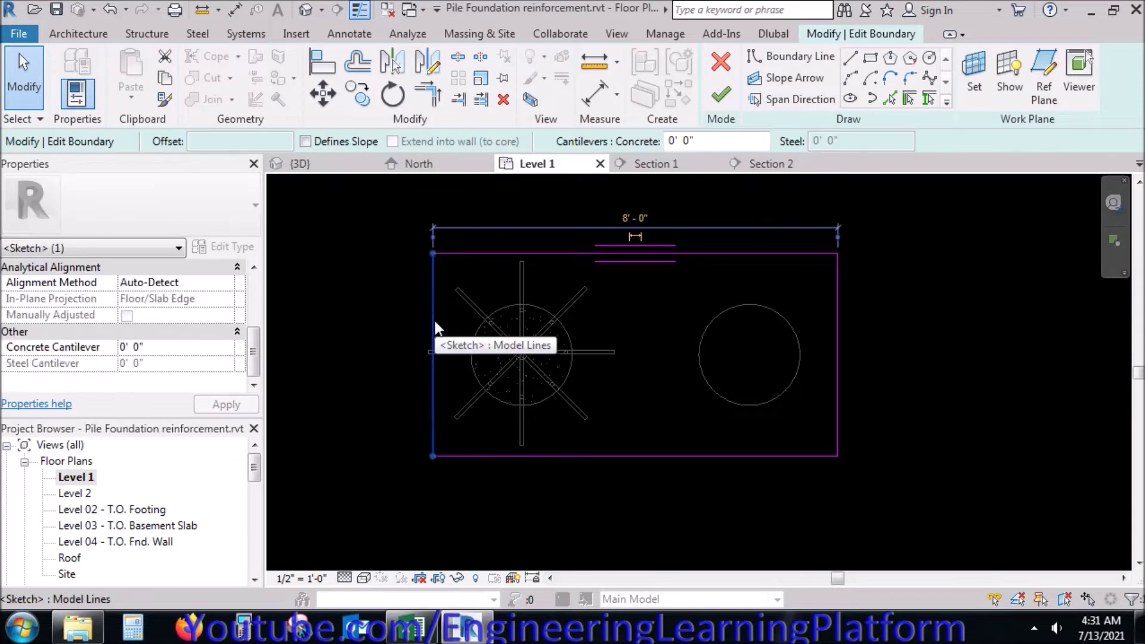
left_click(625, 220)
type("89'  0\"")
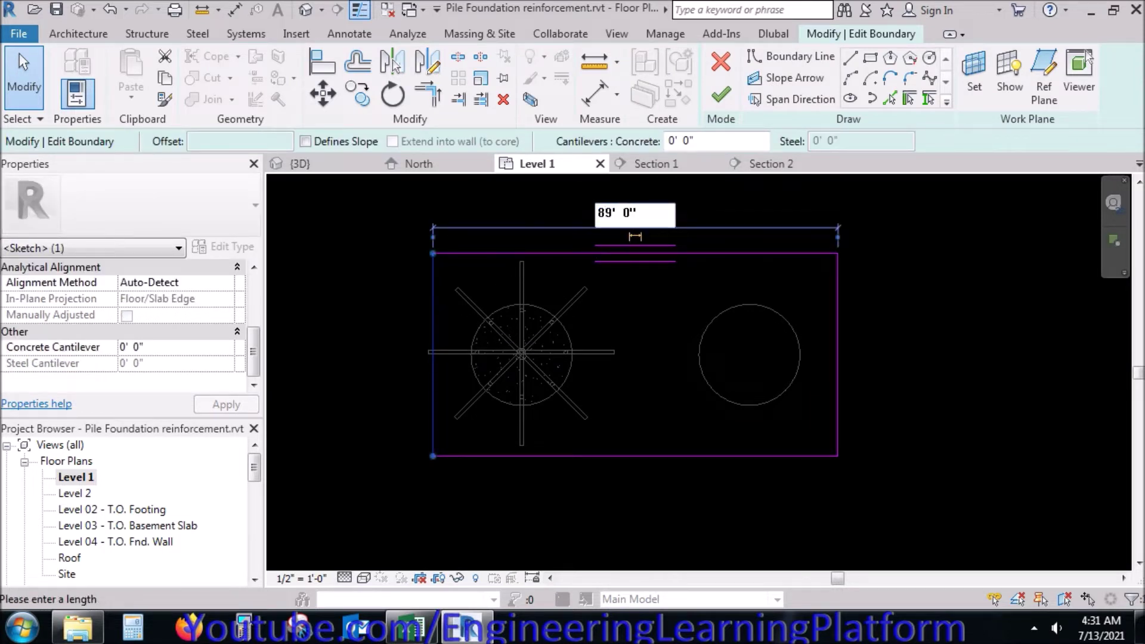
key("Return")
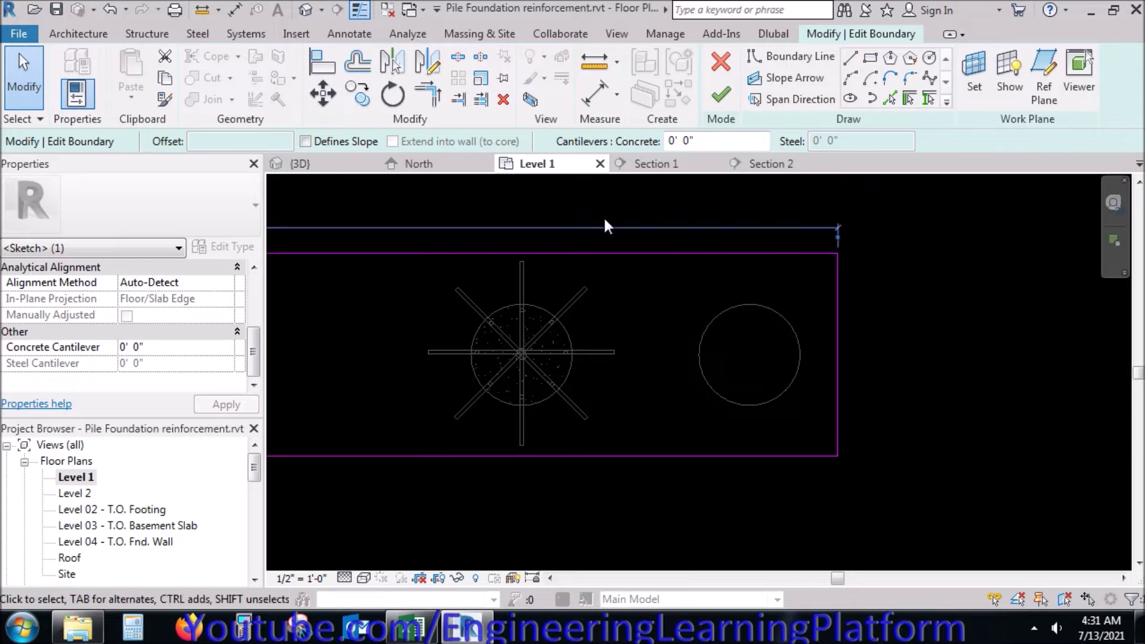
scroll(737, 261, "down", 2)
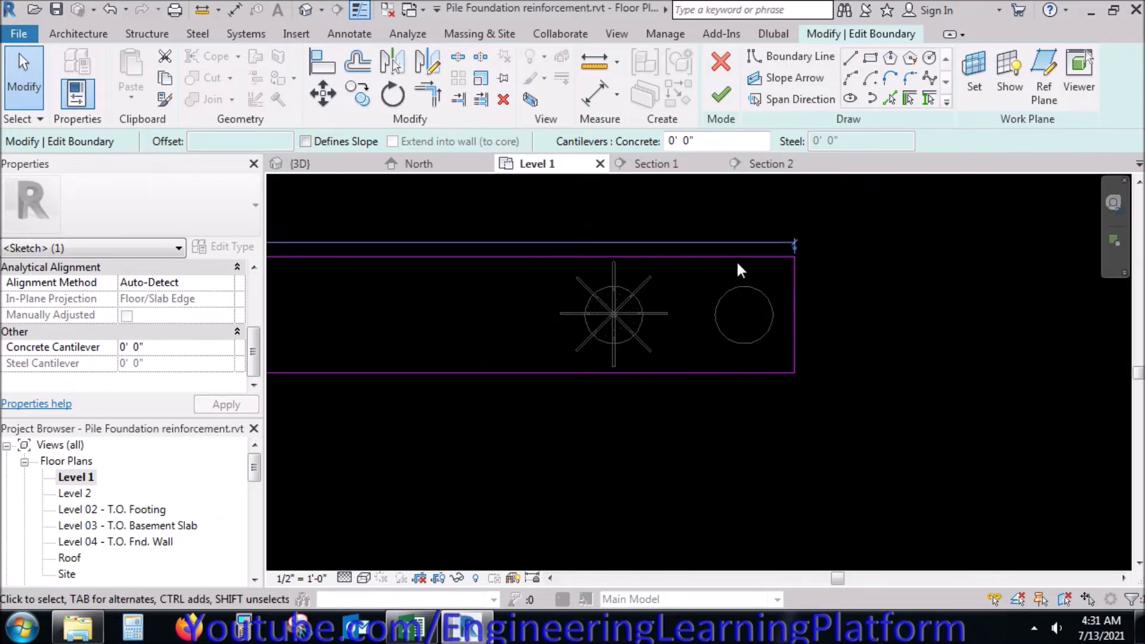
key("ctrl+z")
left_click(679, 254)
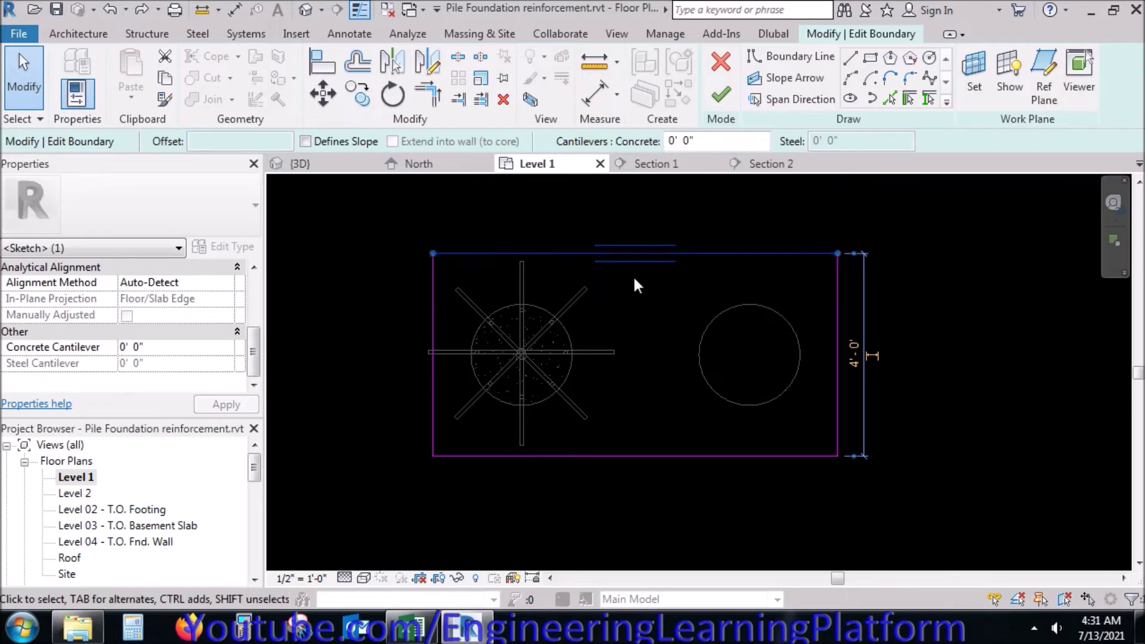
key("Escape")
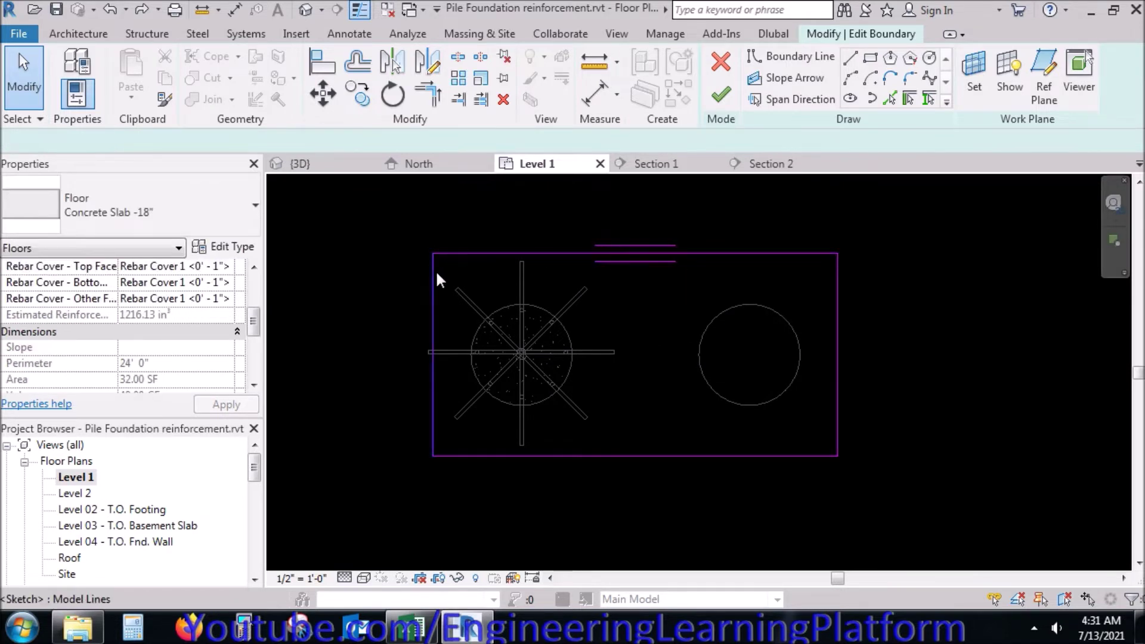
left_click(434, 276)
left_click(626, 225)
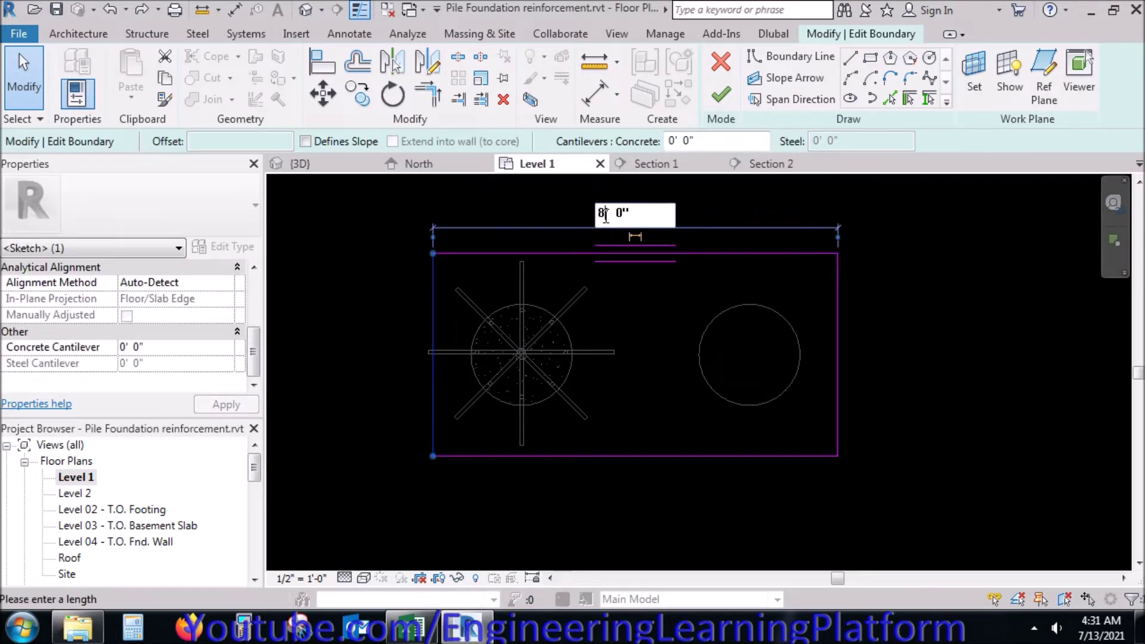
key("Return")
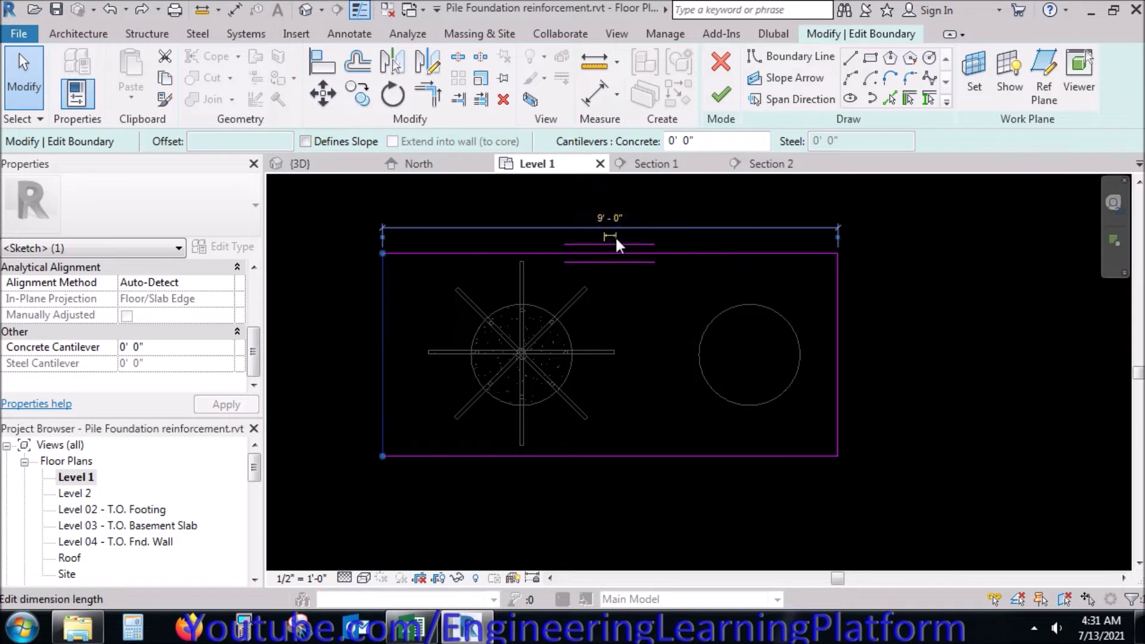
Step: Move the left and right slab edges 6" outward each and finish the boundary edit
left_click(322, 94)
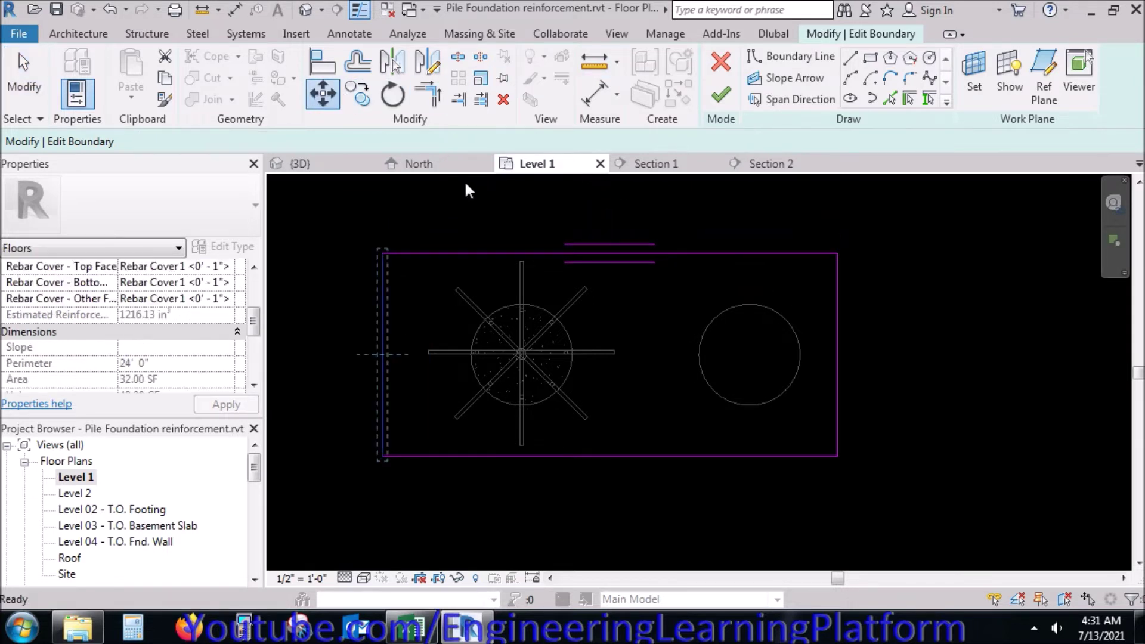
left_click(610, 253)
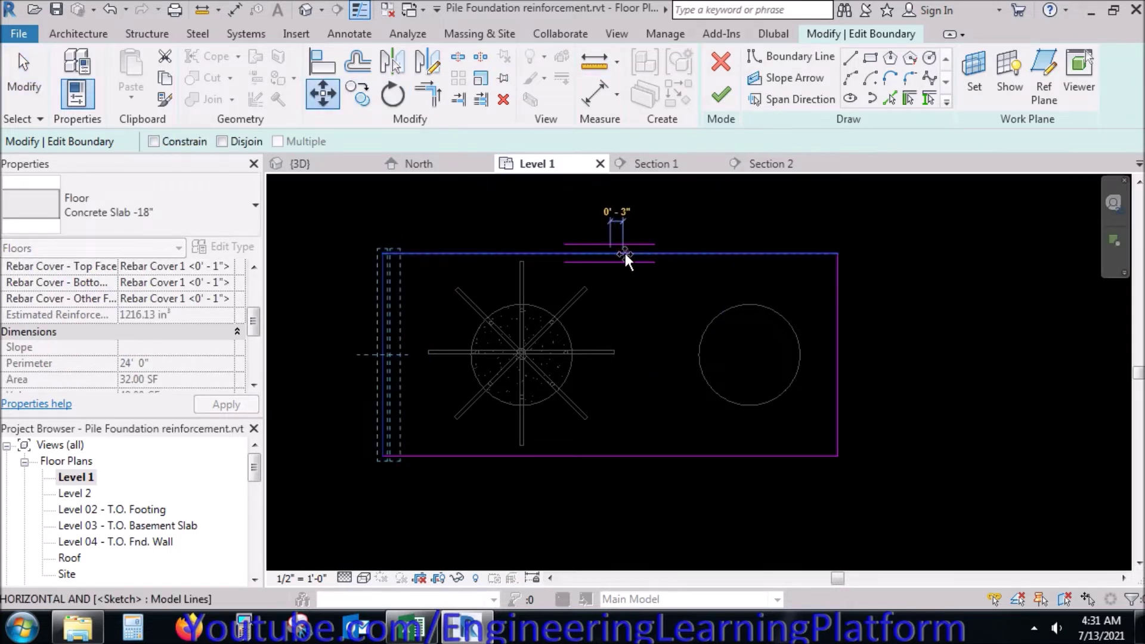
type("6")
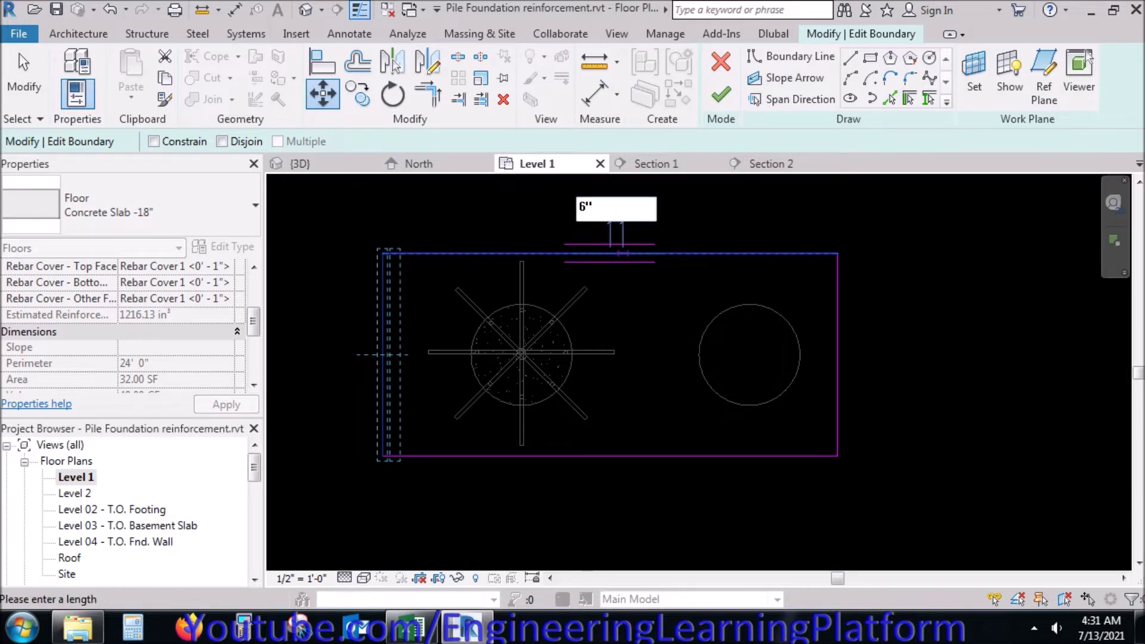
key("Return")
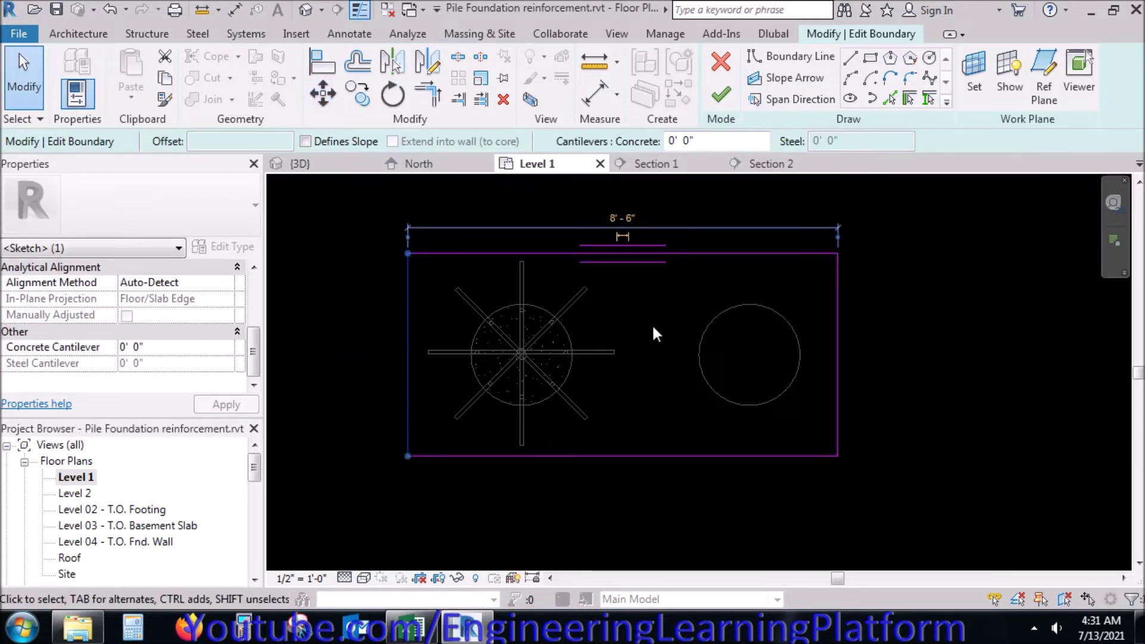
left_click(837, 302)
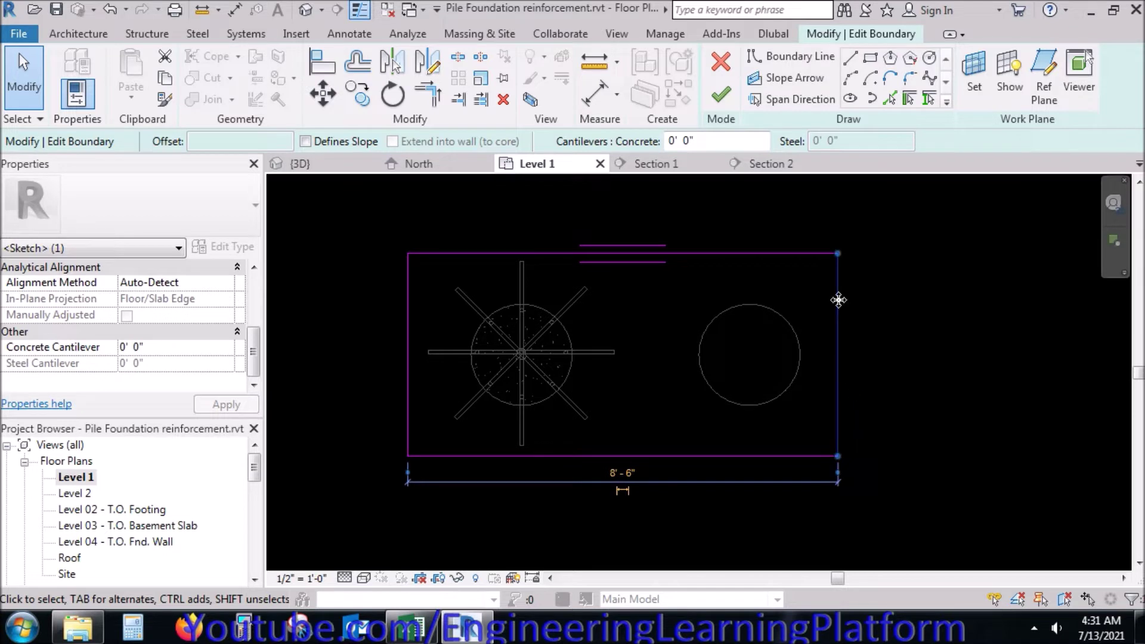
left_click(323, 94)
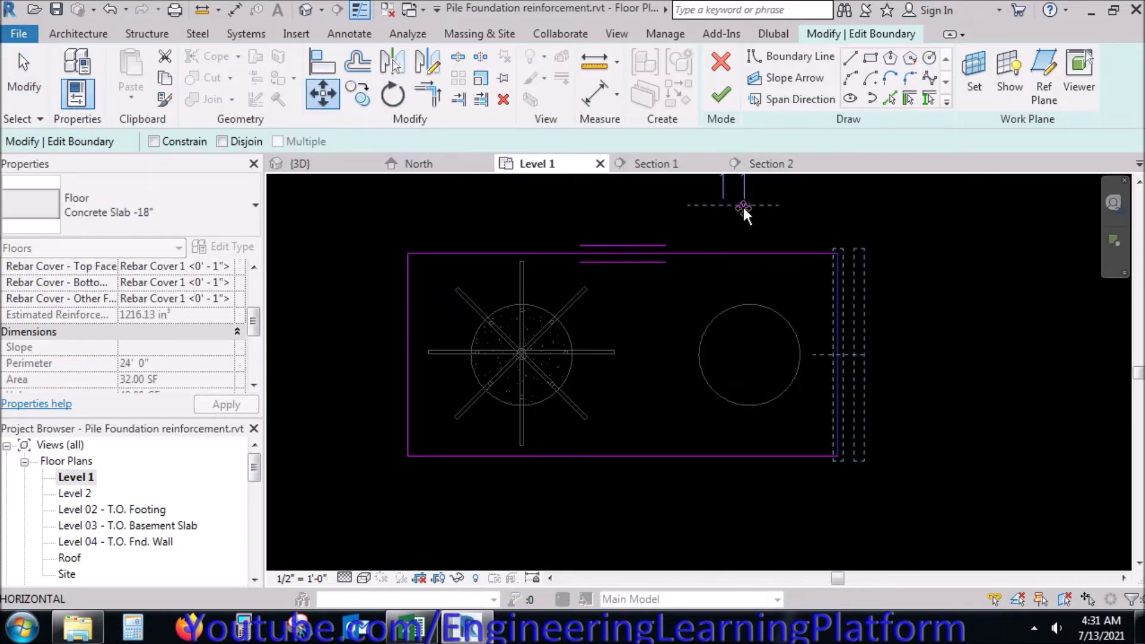
key("Return")
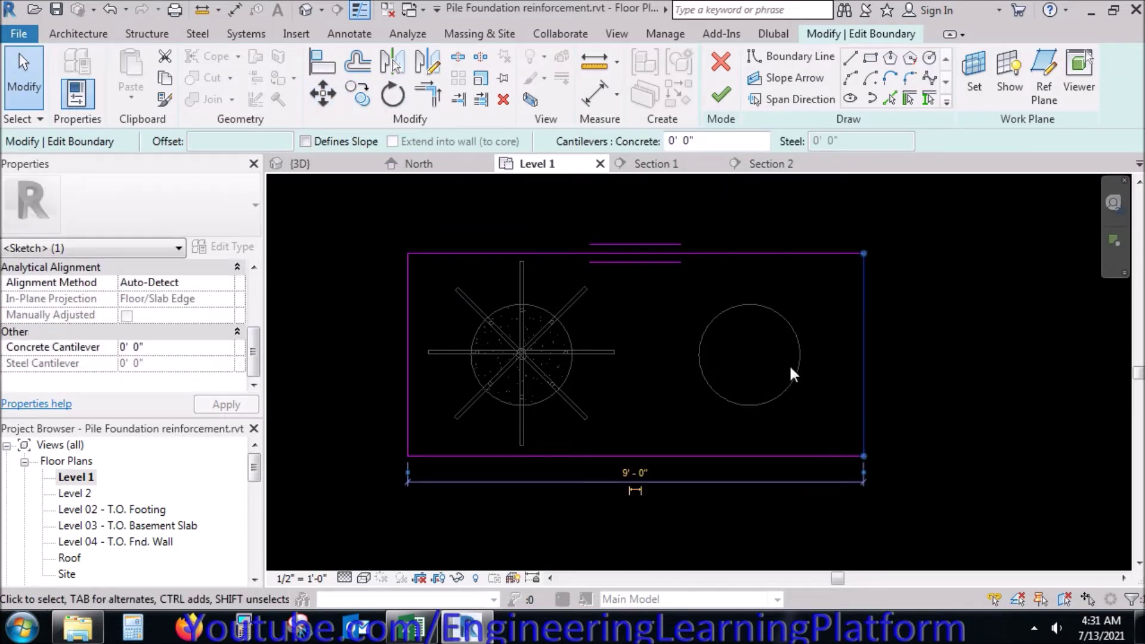
key("Escape")
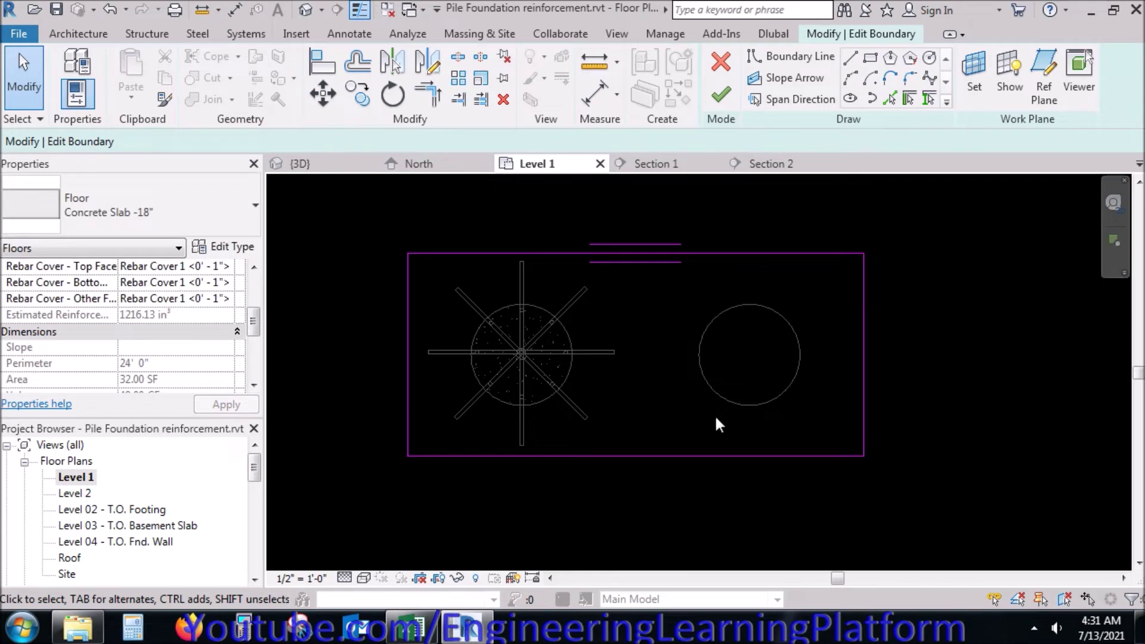
left_click(736, 97)
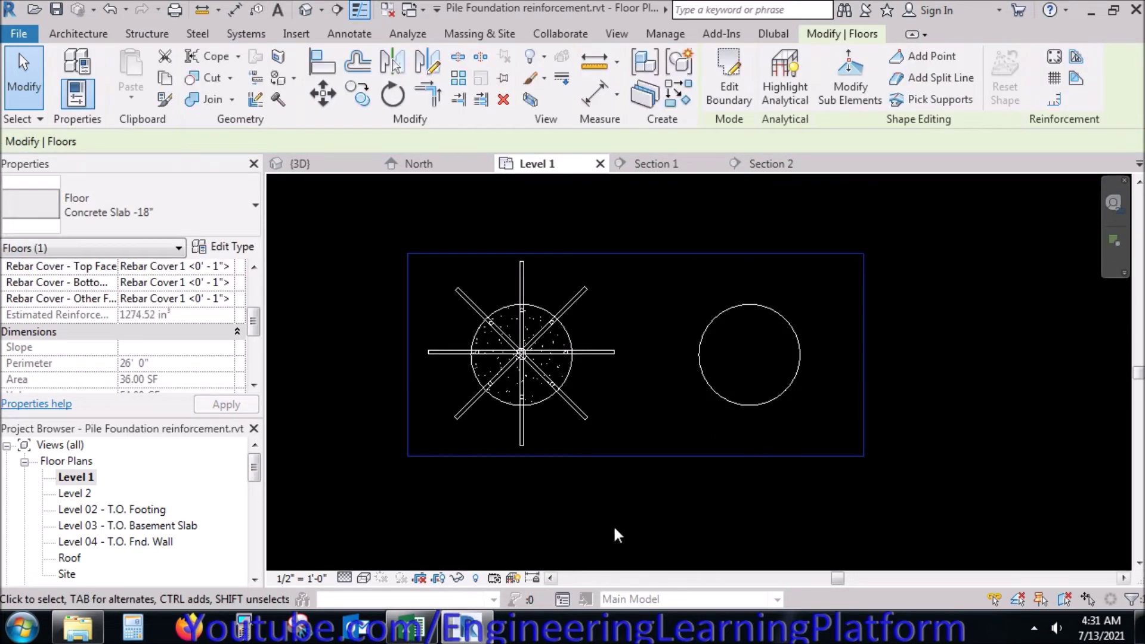
scroll(621, 507, "down", 2)
left_click(631, 523)
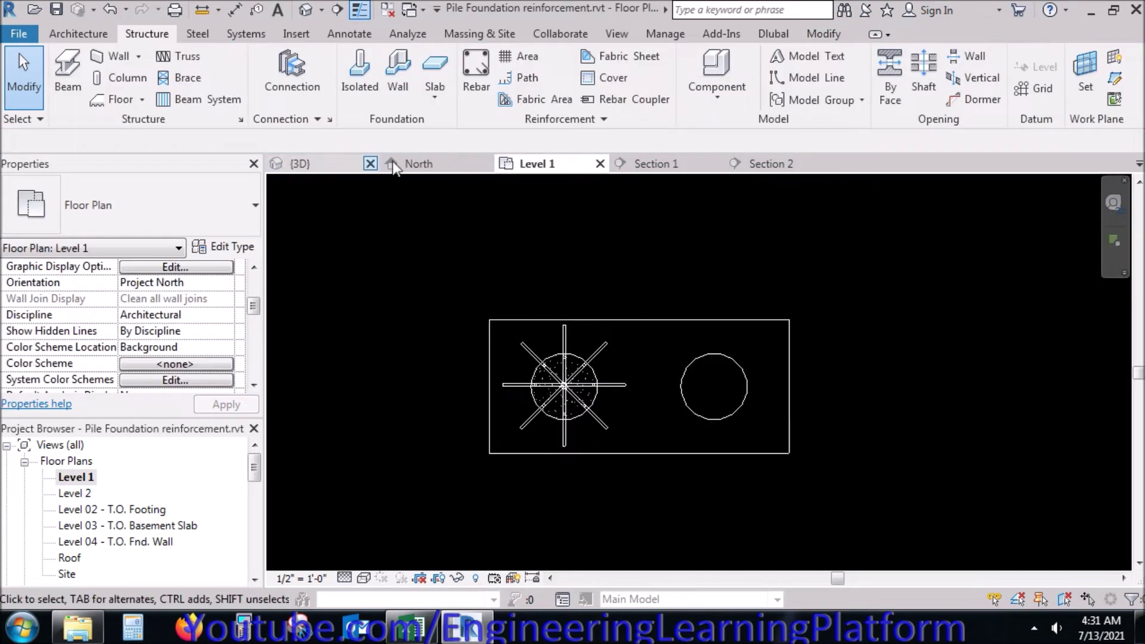
Step: Orbit the 3D view to inspect the widened pile cap
left_click(305, 165)
scroll(675, 246, "down", 2)
scroll(625, 451, "down", 3)
mouse_move(625, 451)
middle_mouse_down()
mouse_move(644, 384)
mouse_move(588, 400)
middle_mouse_up()
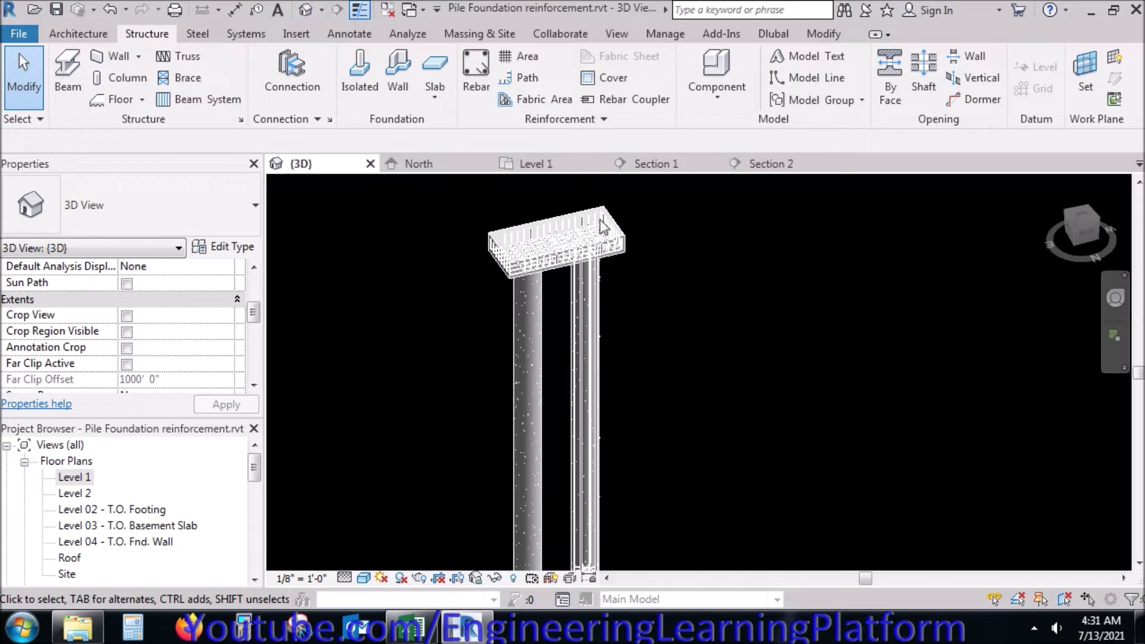
Step: Frame Section 1 on the cap and both piles and start rebar placement
left_click(539, 162)
left_click(647, 164)
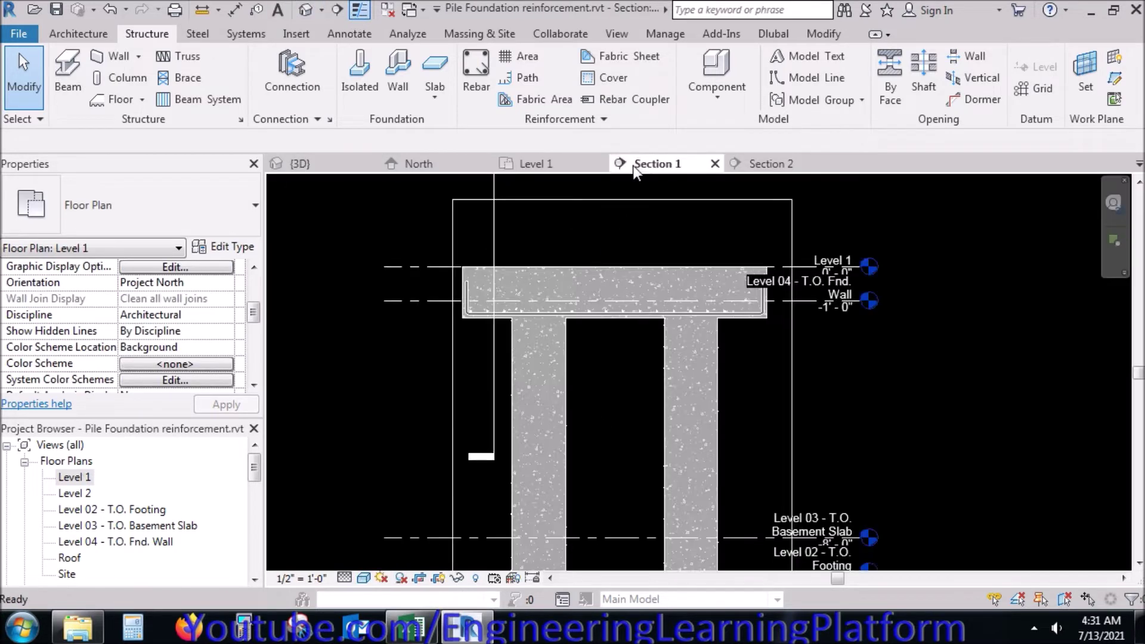
scroll(617, 359, "down", 3)
middle_click_drag(630, 485, 601, 348)
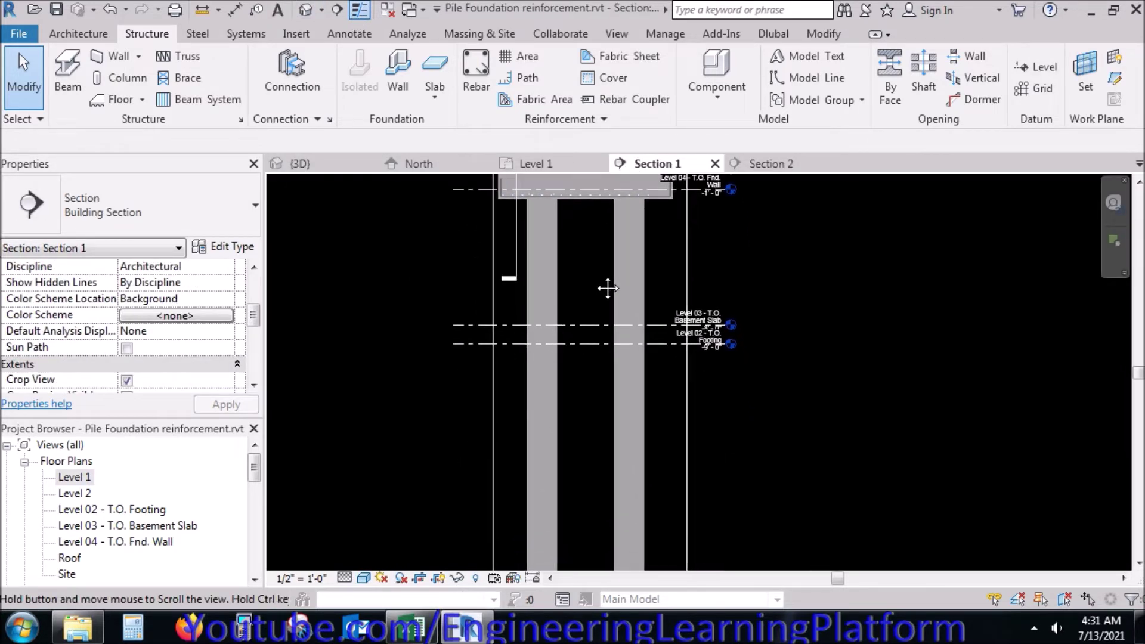
middle_click_drag(603, 434, 603, 401)
scroll(594, 364, "down", 2)
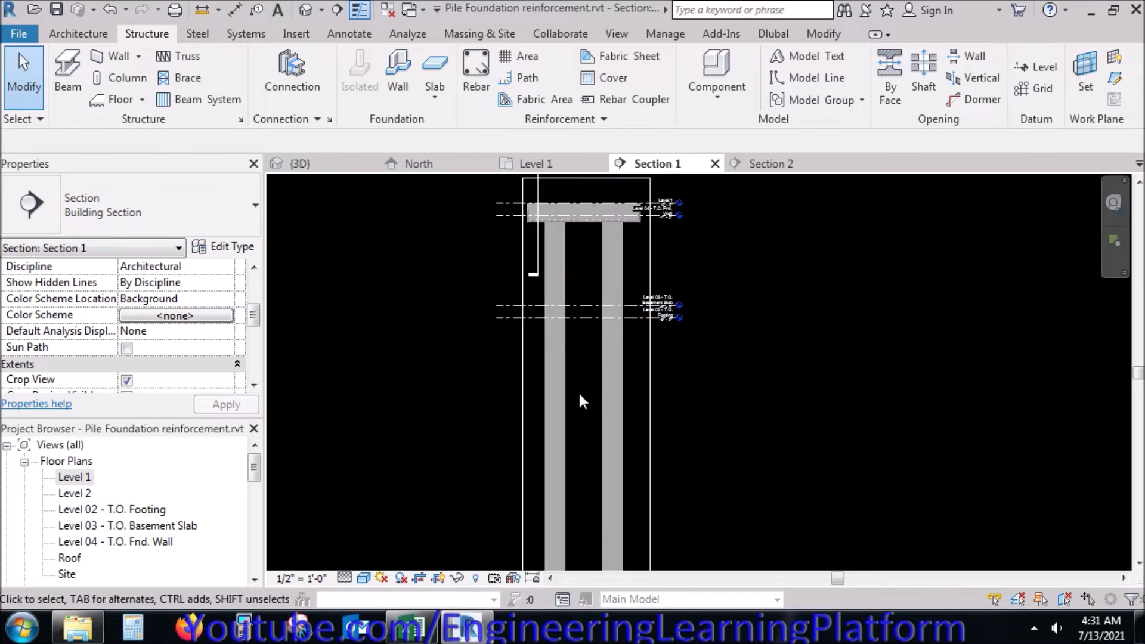
left_click(481, 67)
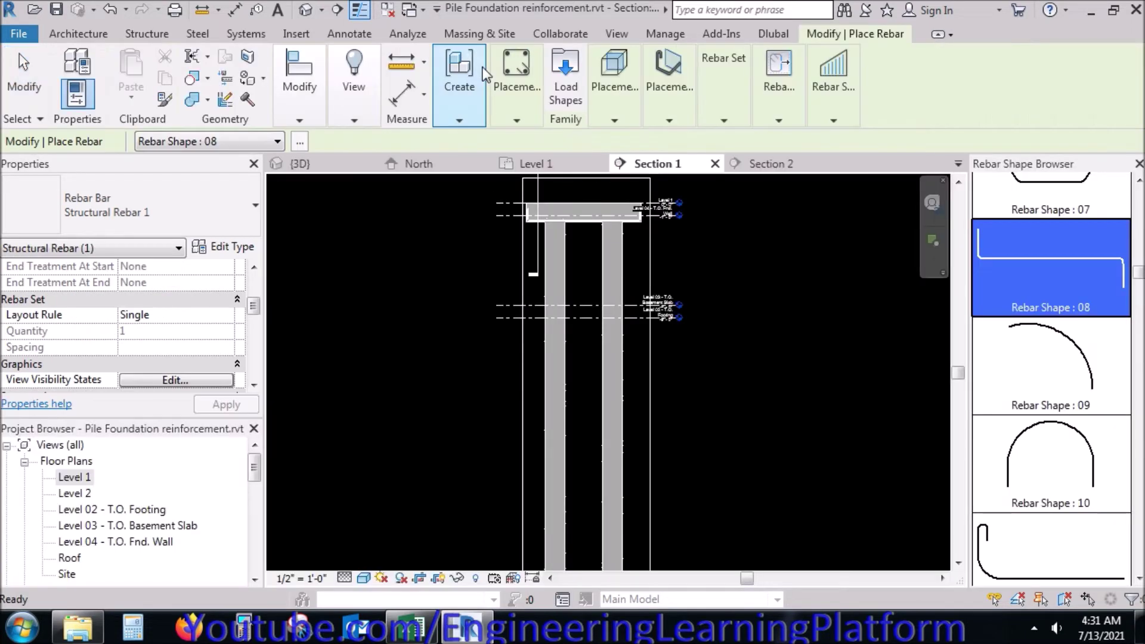
Step: Choose spiral Rebar Shape SP and frame the lower piles in Section 1
mouse_move(1138, 273)
left_mouse_down()
mouse_move(1138, 506)
mouse_move(1137, 496)
left_mouse_up()
left_click(1082, 353)
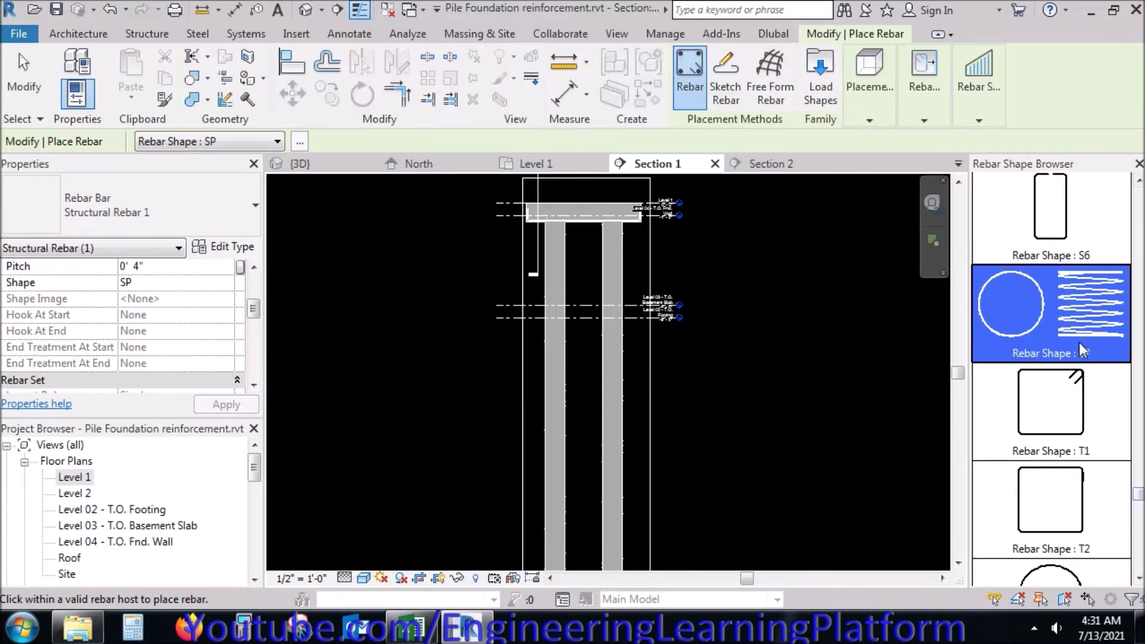
scroll(555, 284, "up", 3)
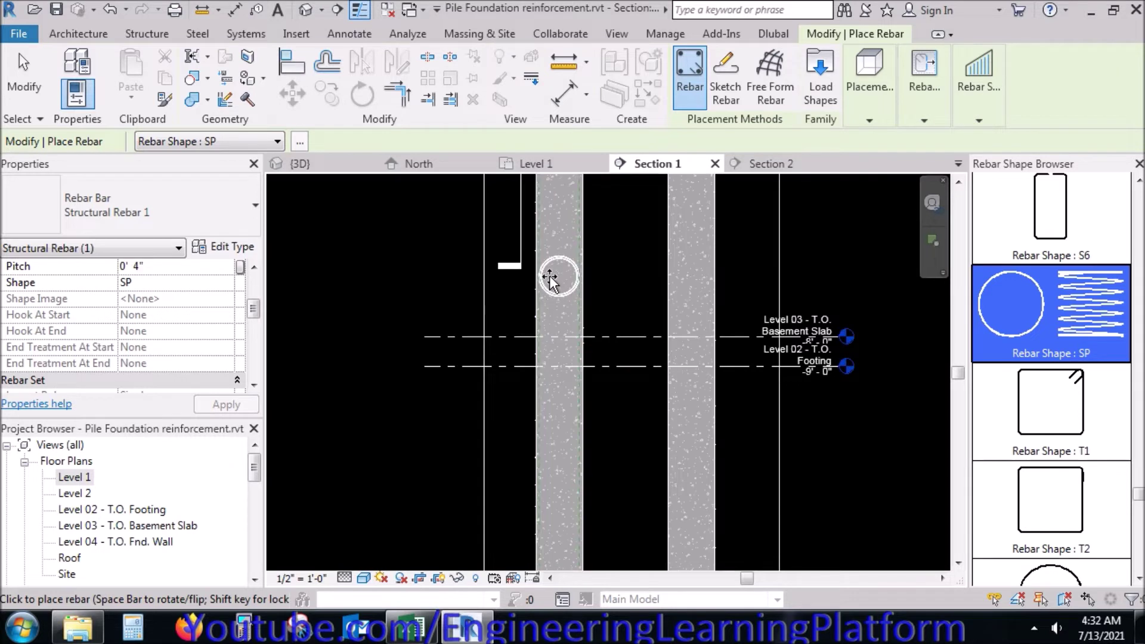
middle_click_drag(557, 275, 557, 352)
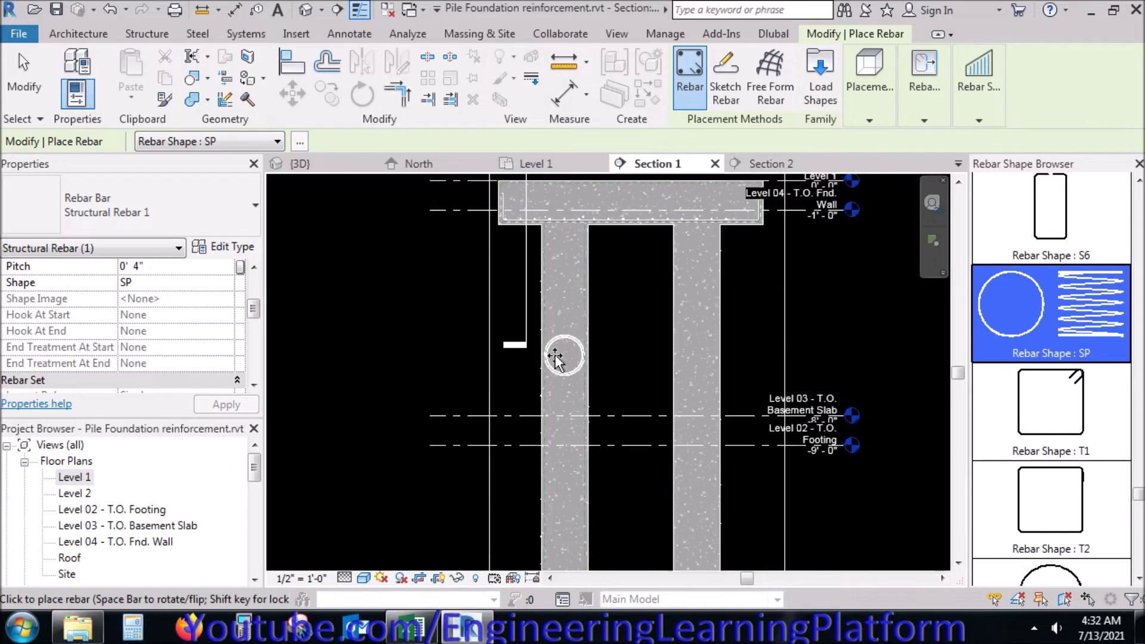
left_click(869, 114)
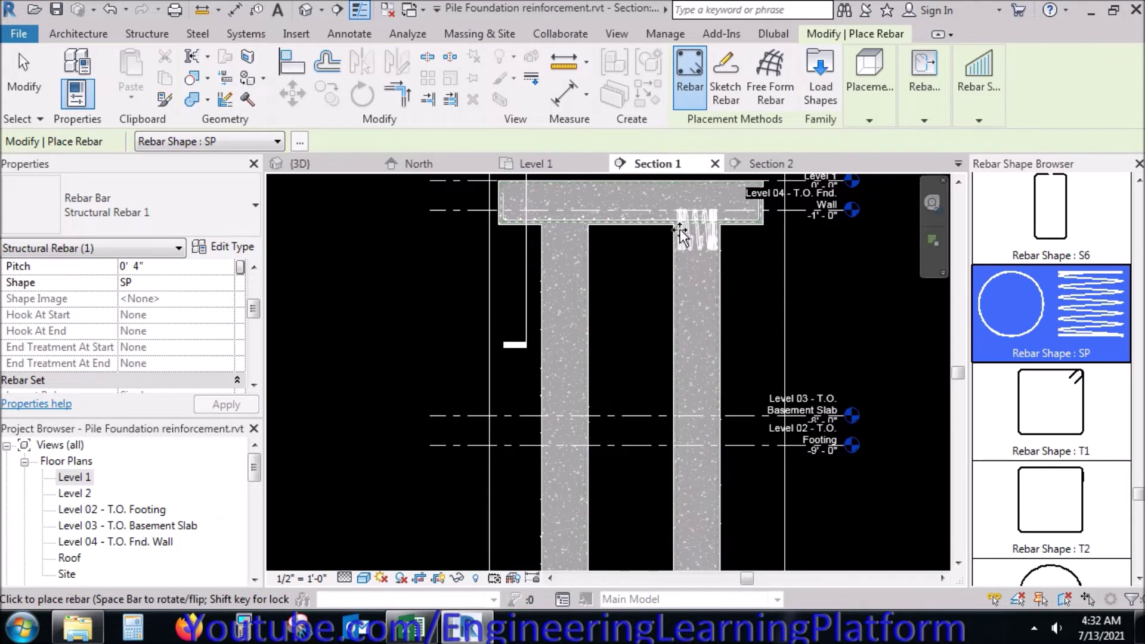
scroll(680, 236, "down", 3)
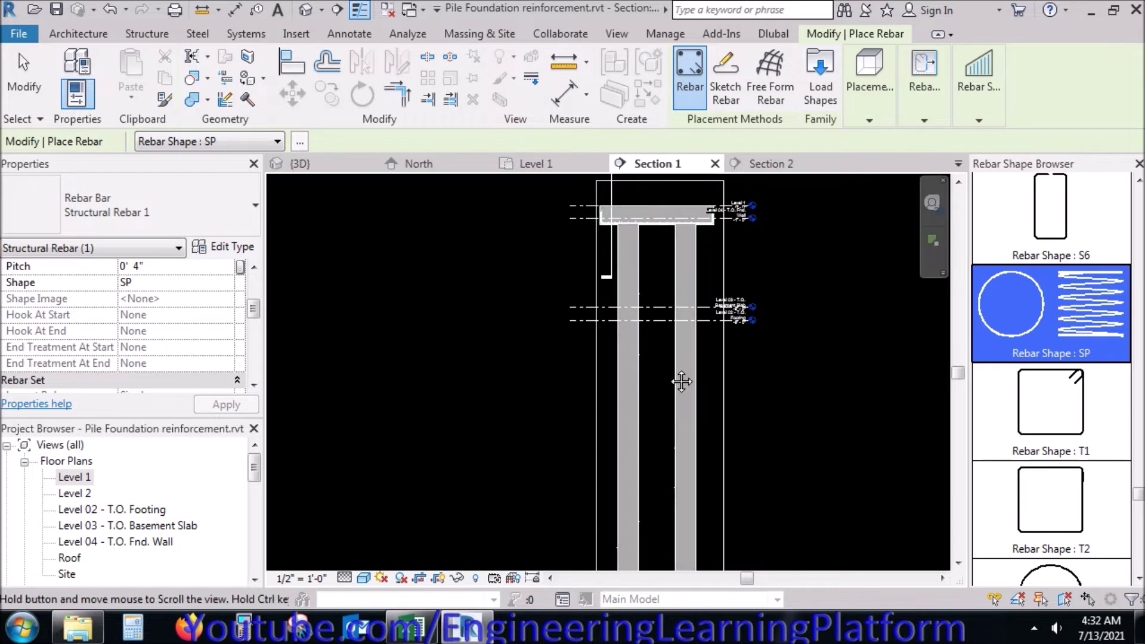
middle_click_drag(659, 536, 656, 377)
scroll(671, 398, "up", 2)
scroll(670, 398, "up", 3)
scroll(671, 398, "up", 2)
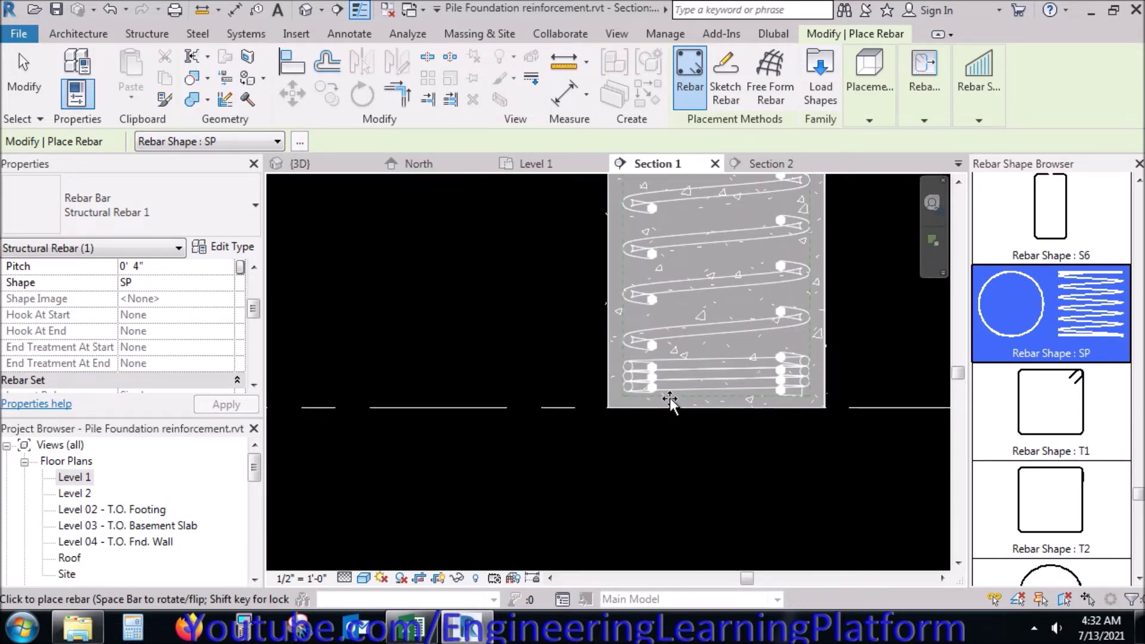
Step: Place the SP spiral in the right pile and check its ring in Level 1
left_click(671, 435)
key("Escape")
key("Escape")
left_click(560, 160)
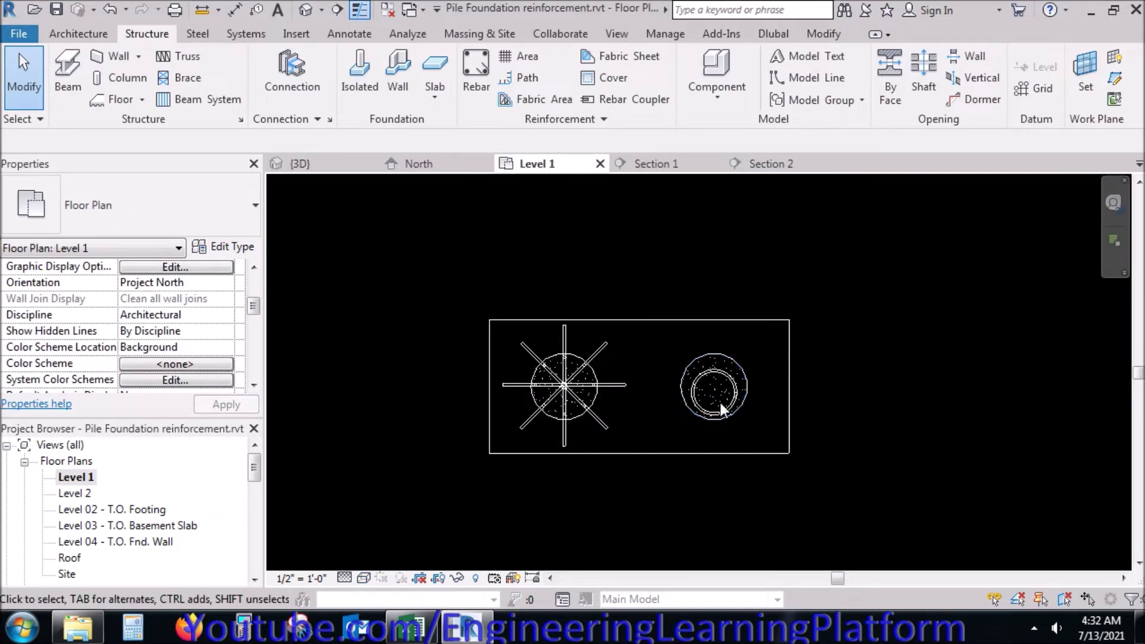
scroll(720, 402, "up", 2)
left_click(749, 384)
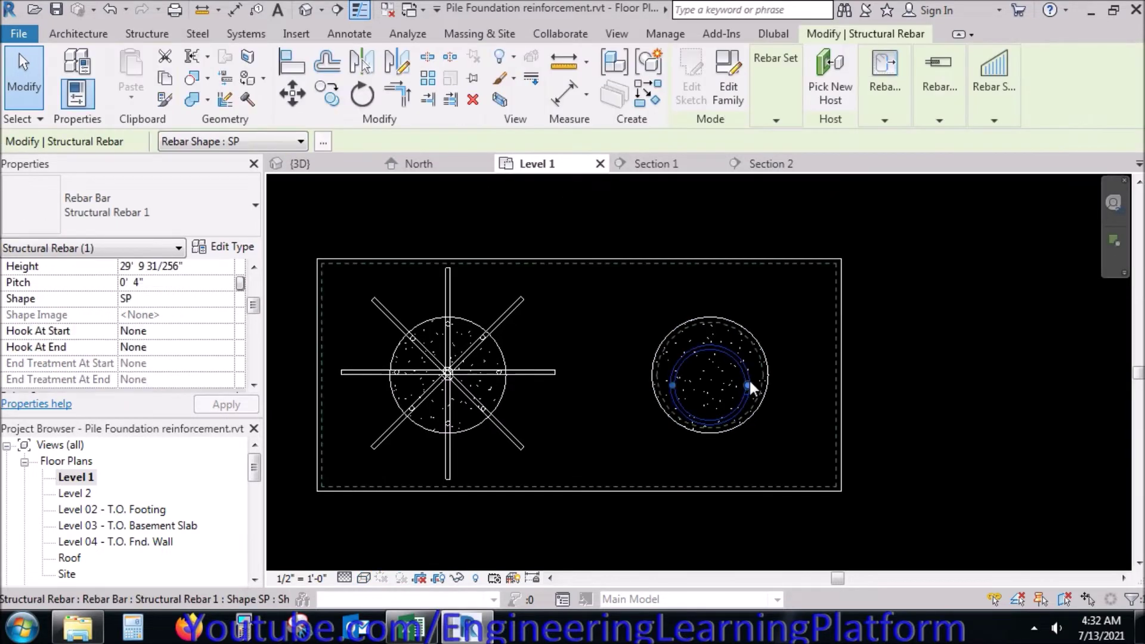
Step: Remove the spiral from the right pile and reframe Section 1 around both full piles
key("Escape")
key("Escape")
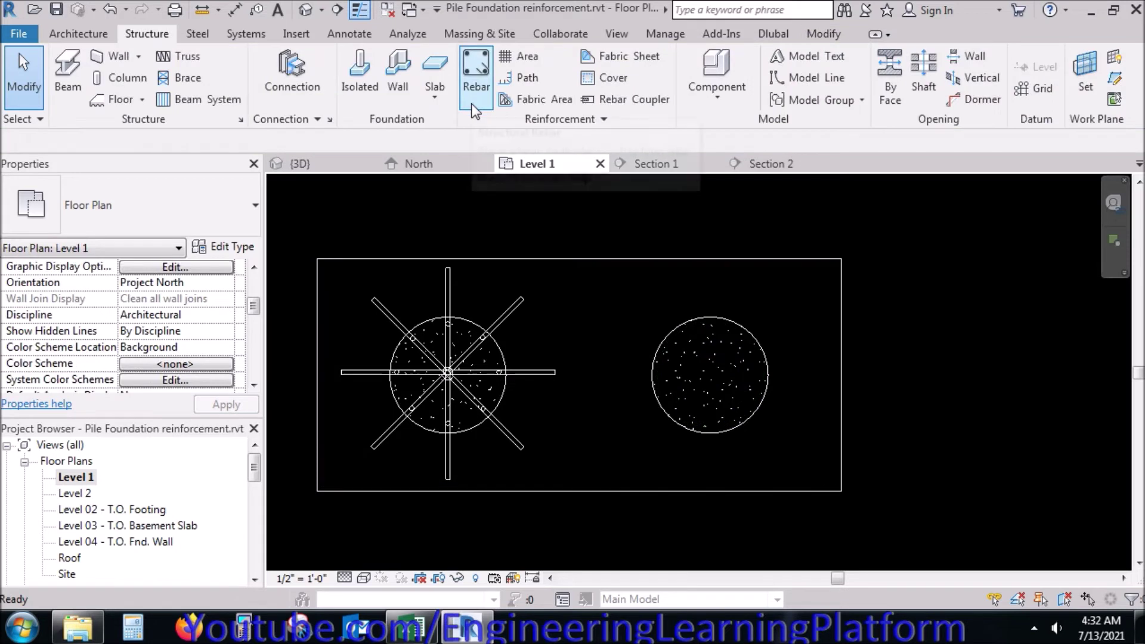
left_click(655, 164)
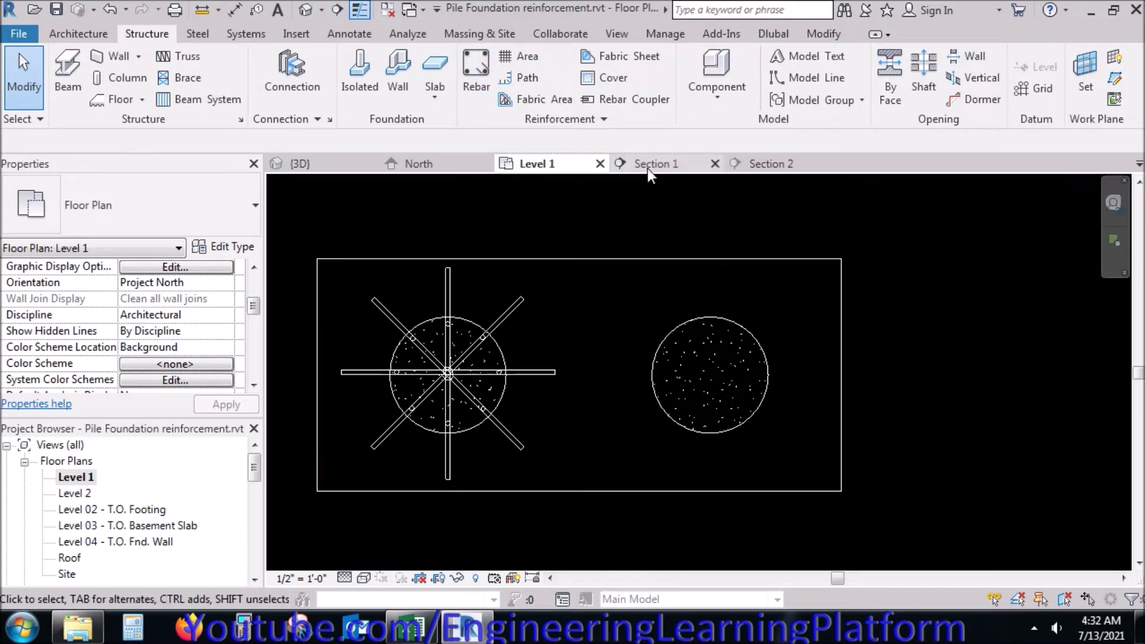
middle_click_drag(588, 327, 583, 382)
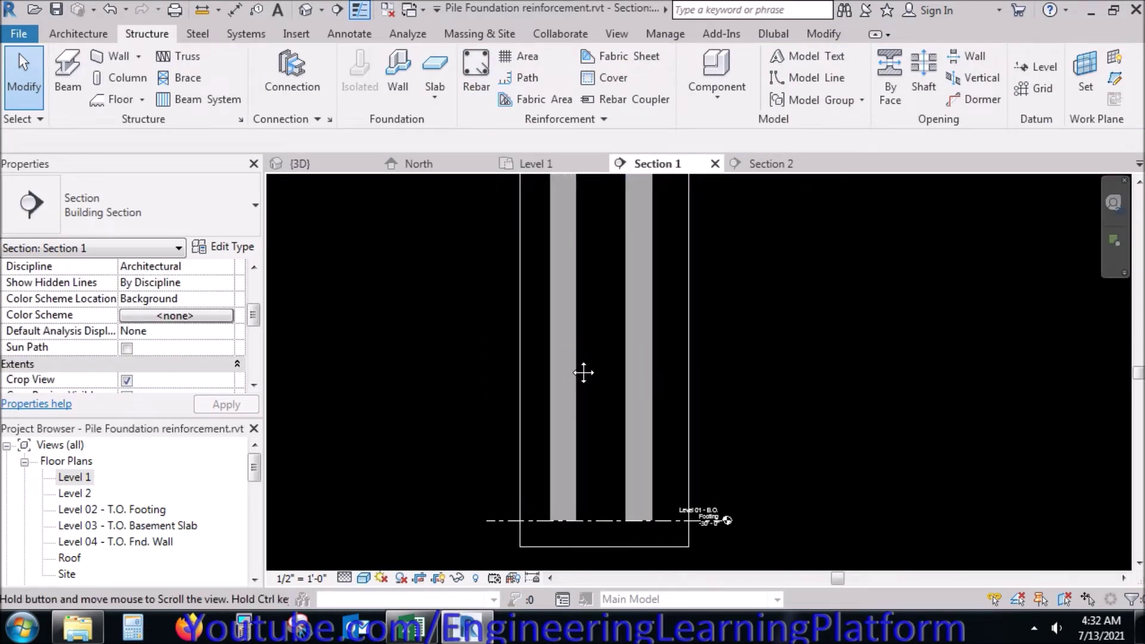
middle_click_drag(575, 317, 584, 382)
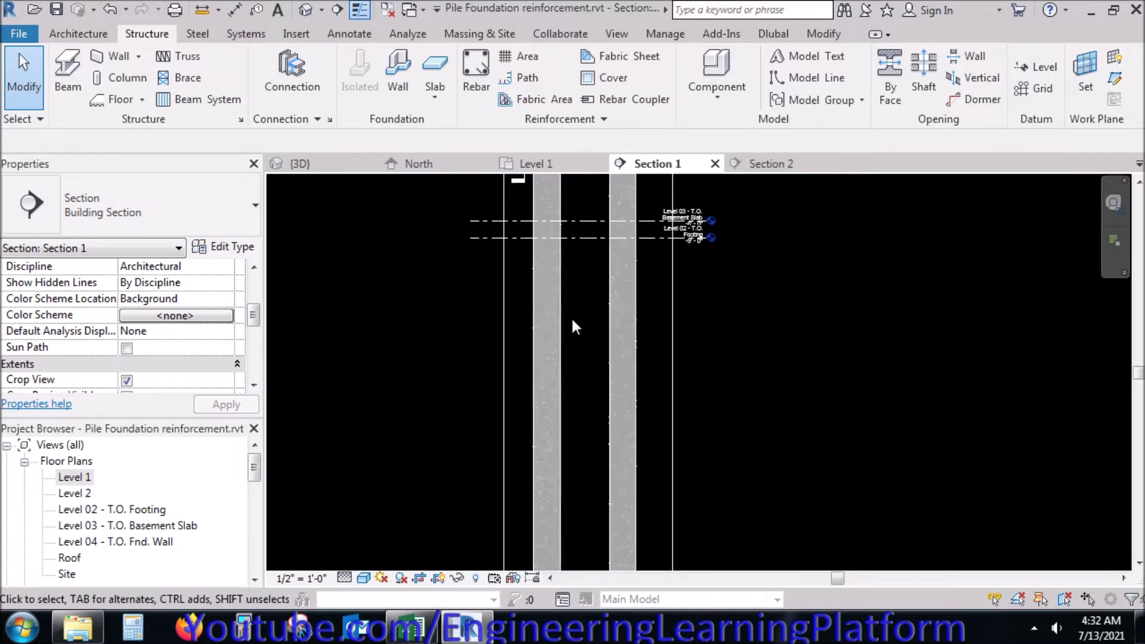
scroll(583, 315, "down", 2)
scroll(583, 314, "down", 2)
scroll(584, 316, "down", 1)
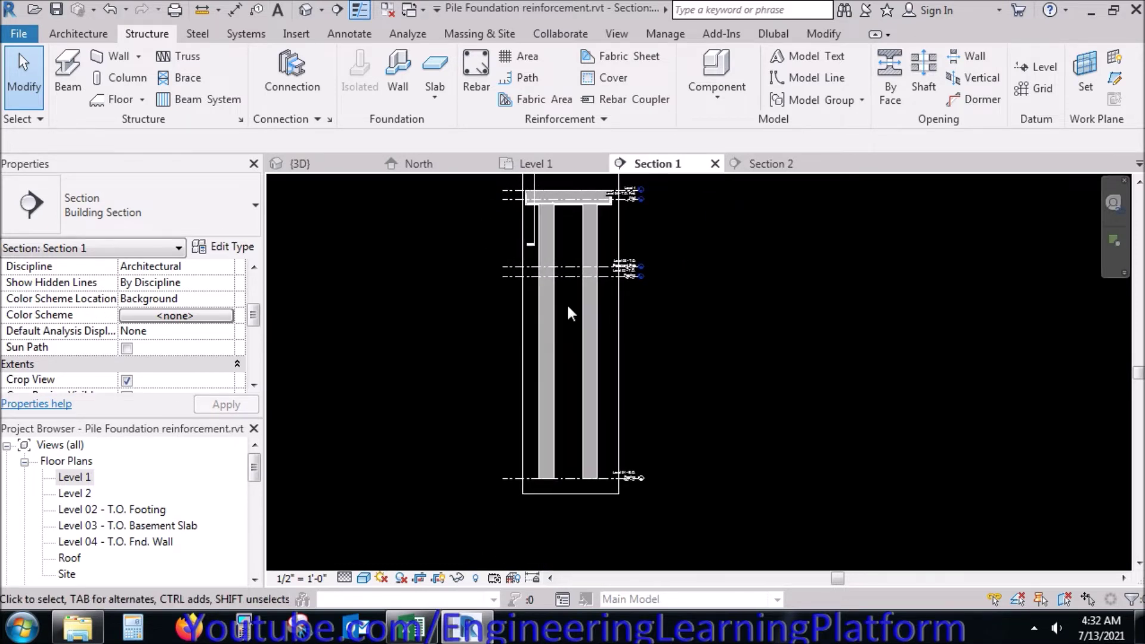
left_click(559, 163)
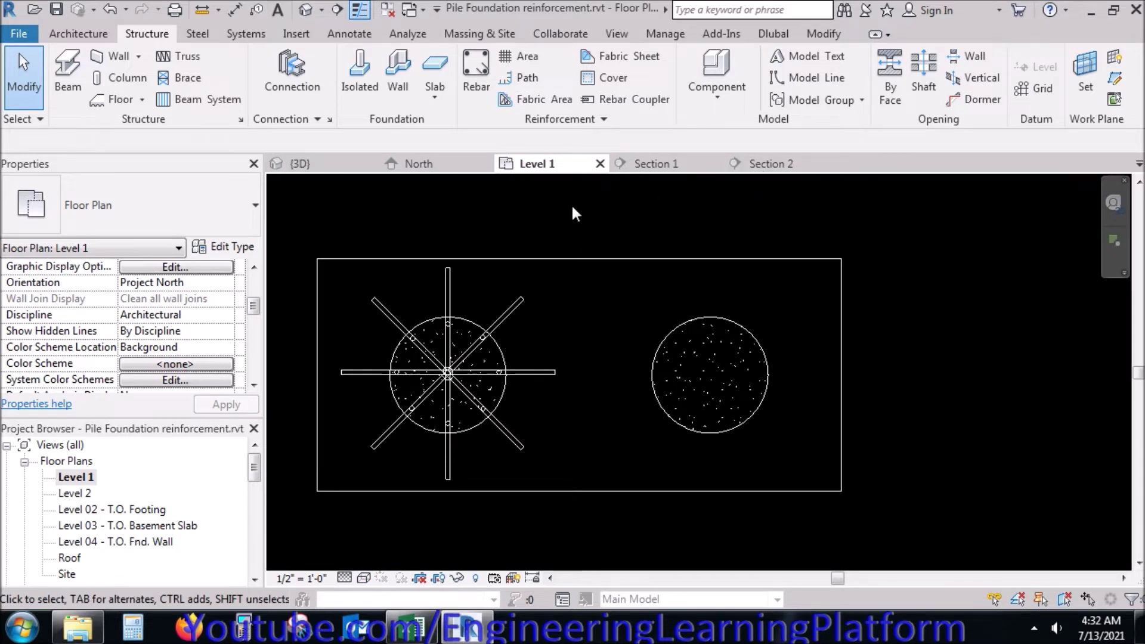
left_click(655, 165)
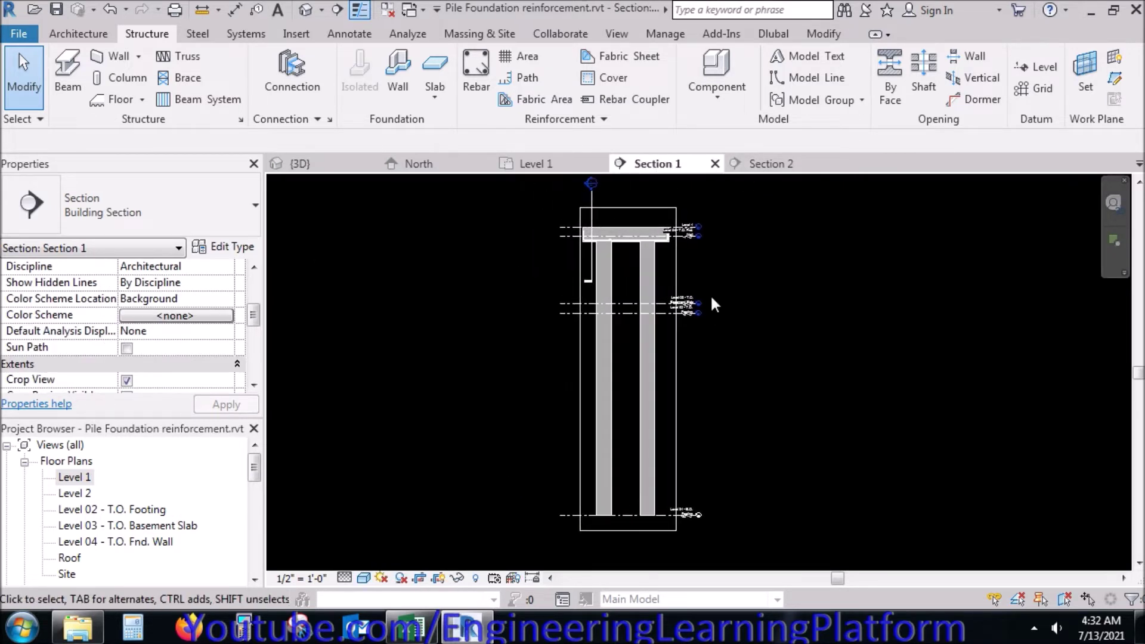
scroll(603, 353, "up", 5)
scroll(603, 353, "down", 4)
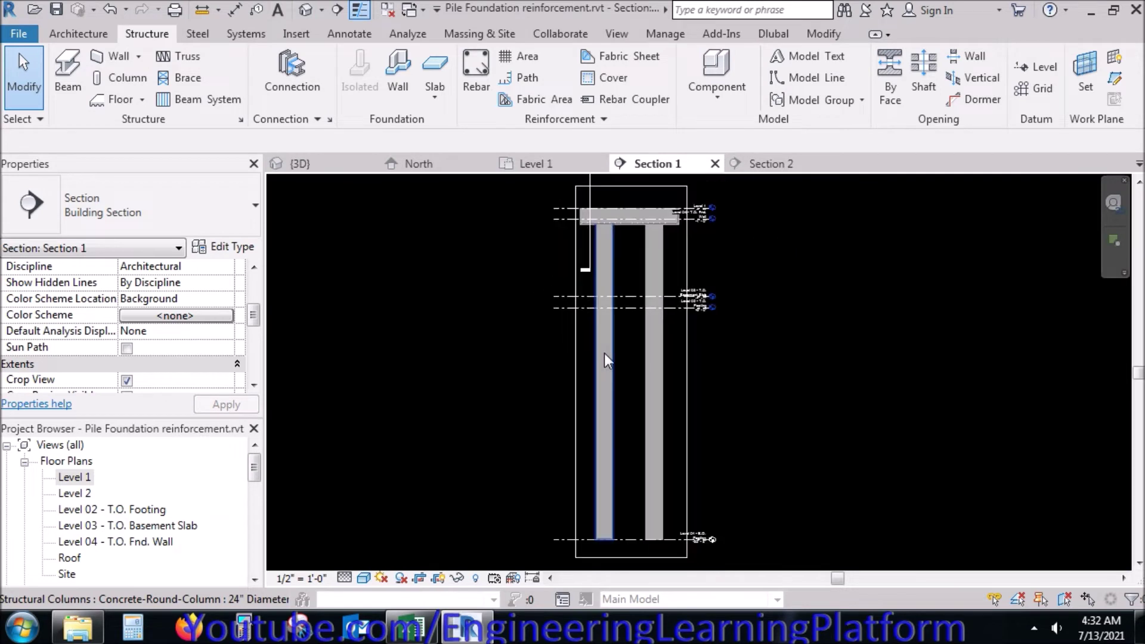
left_click(364, 578)
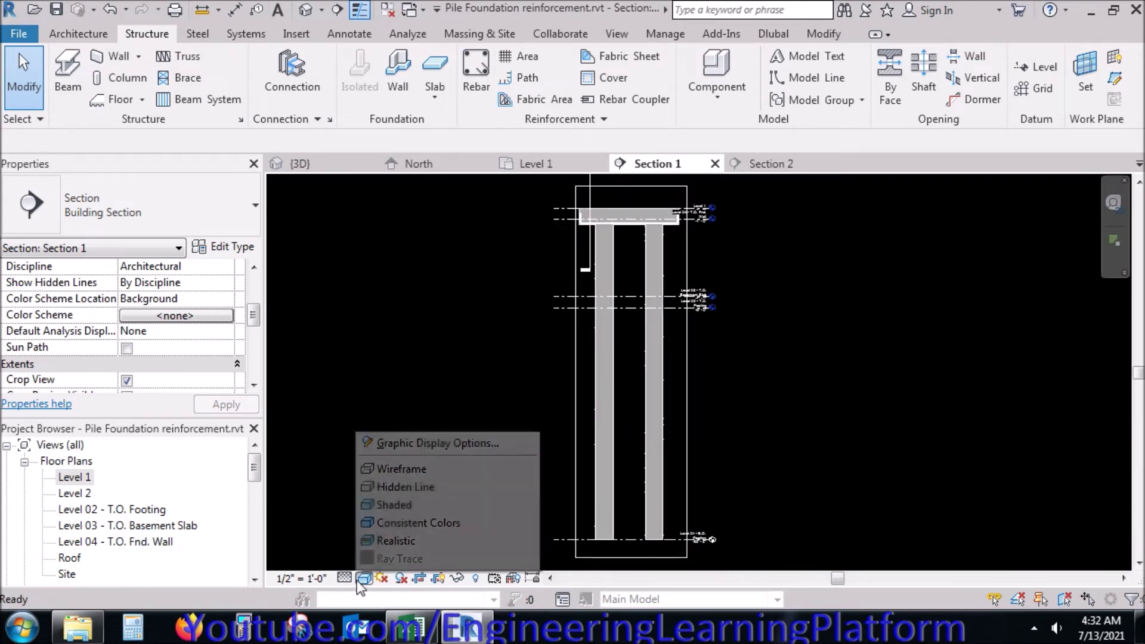
Step: Set the Section 1 visual style to Wireframe
left_click(399, 469)
scroll(628, 266, "up", 3)
scroll(545, 350, "down", 1)
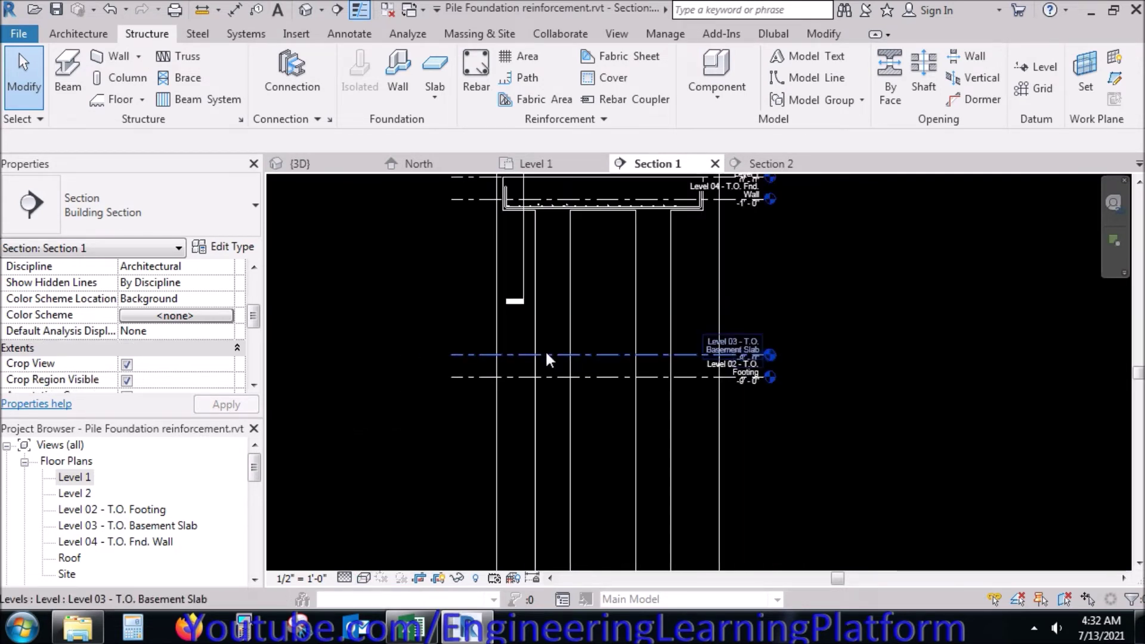
Step: Reveal hidden elements in Level 1 to inspect the Section 1 and 2 marks, then return
left_click(561, 165)
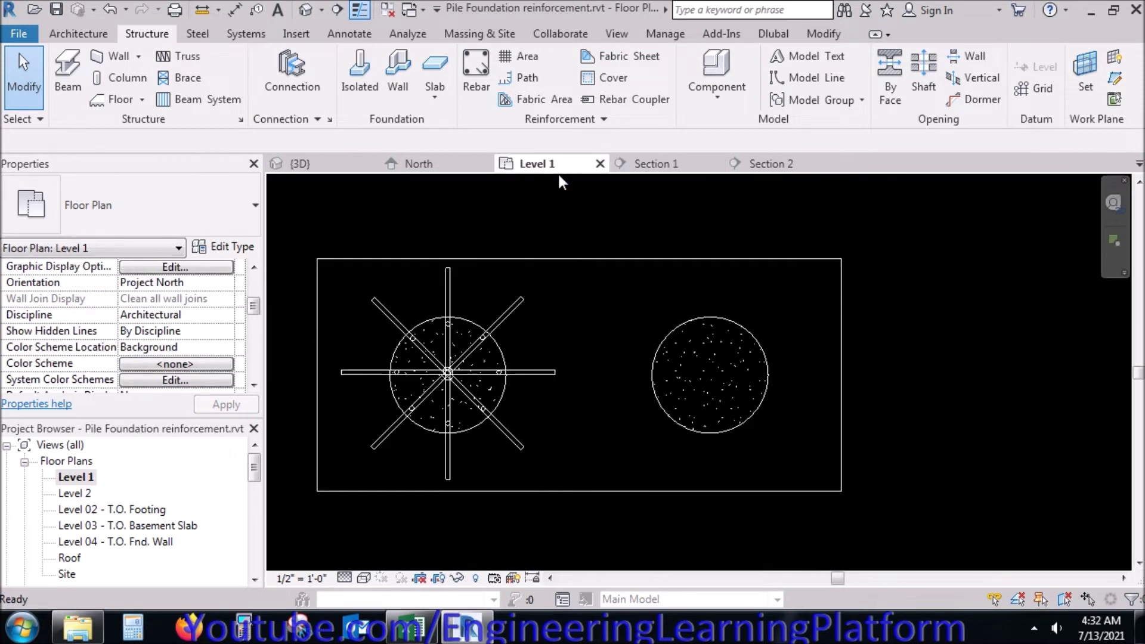
left_click(475, 578)
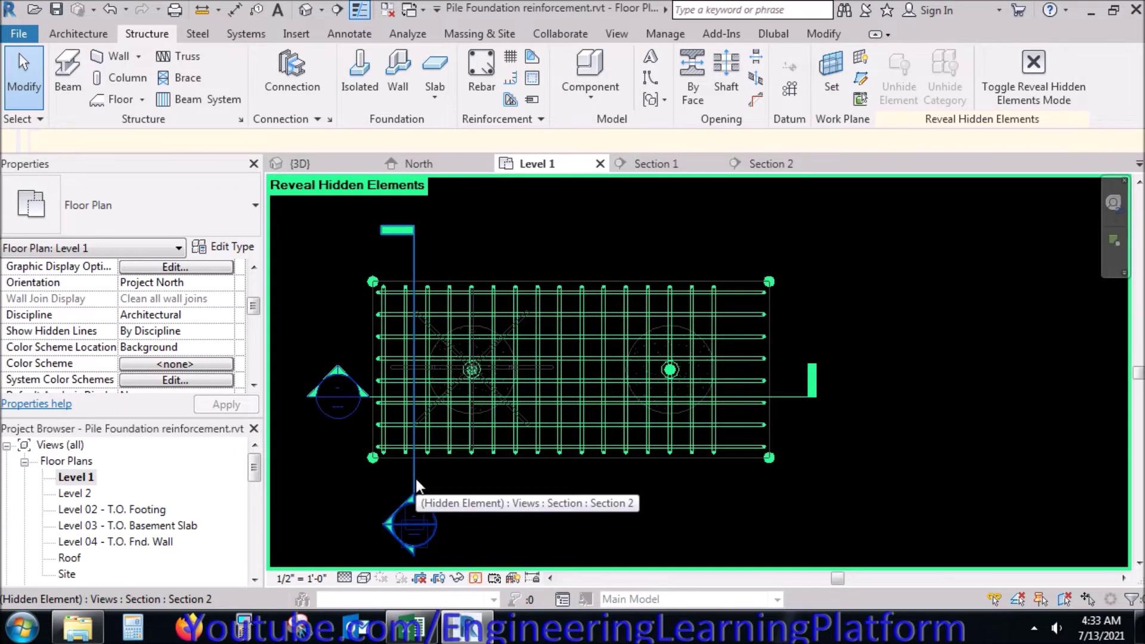
left_click(416, 478)
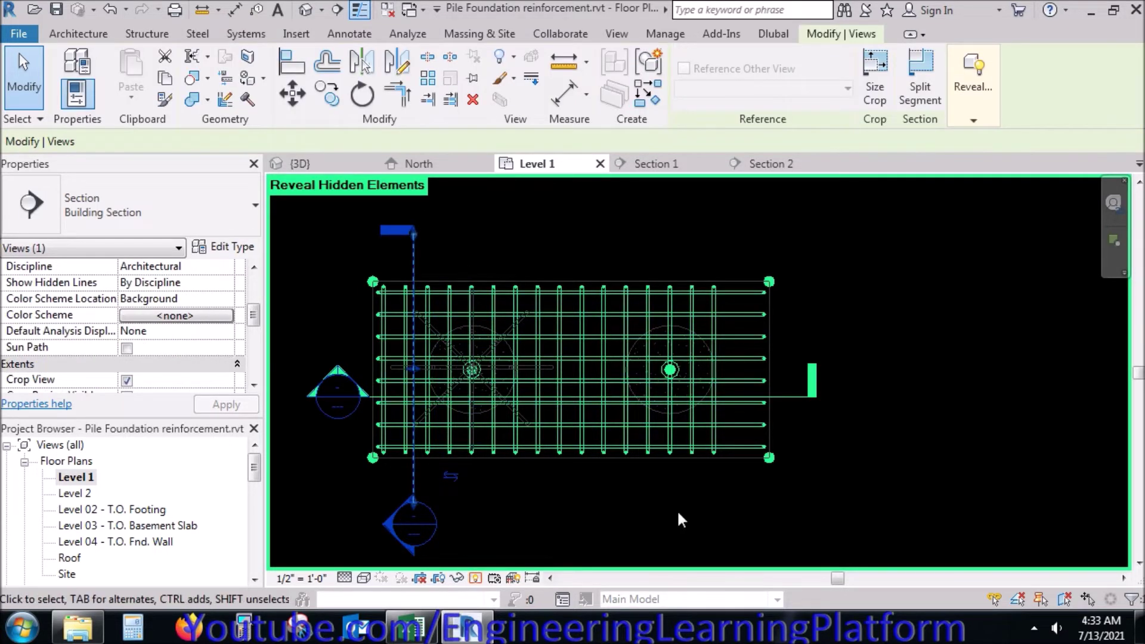
left_click(678, 509)
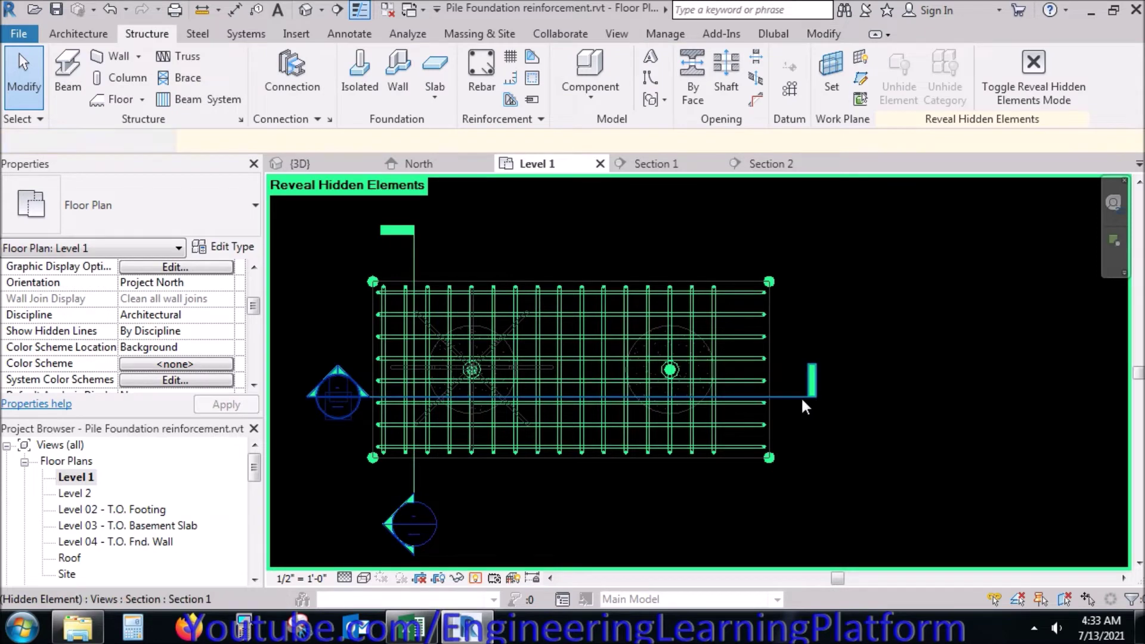
left_click(691, 394)
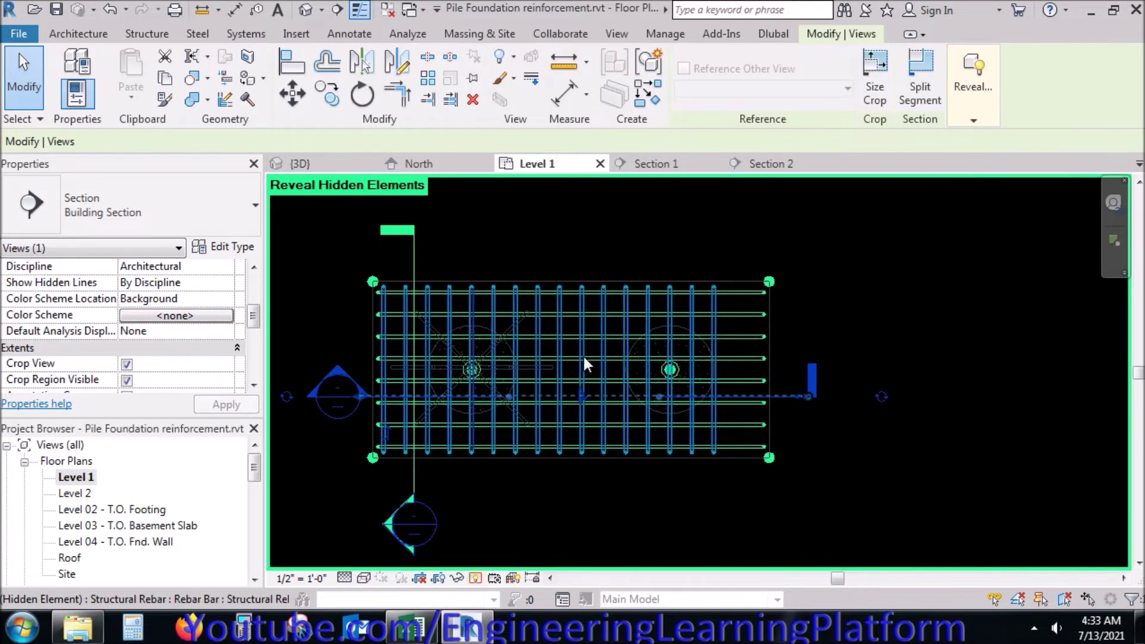
scroll(581, 397, "up", 4)
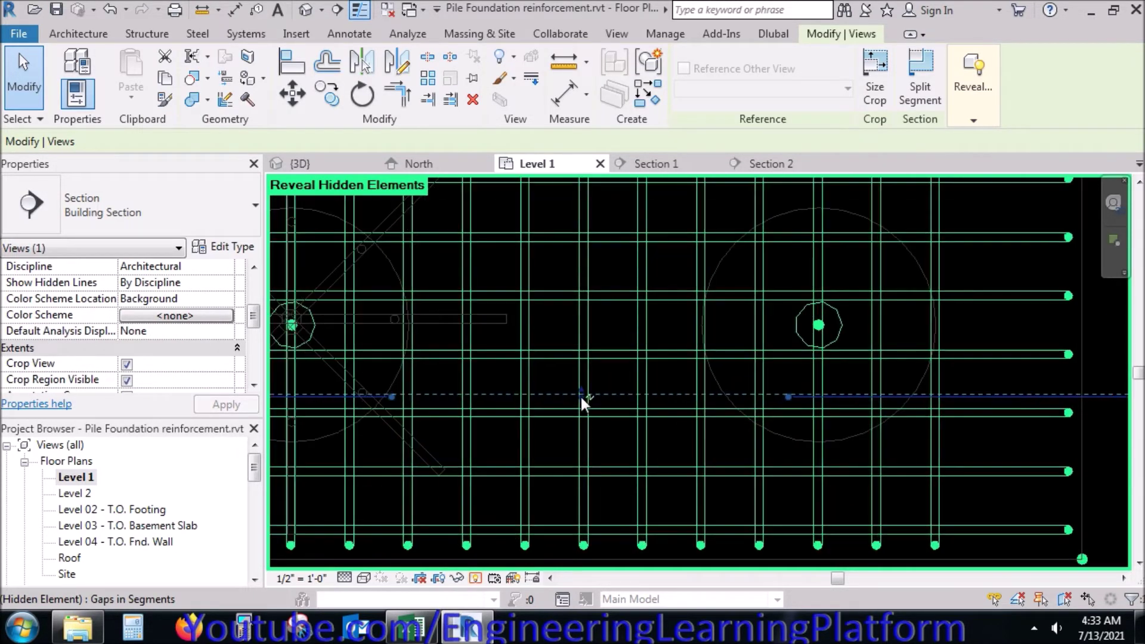
left_click_drag(579, 396, 566, 266)
key("Escape")
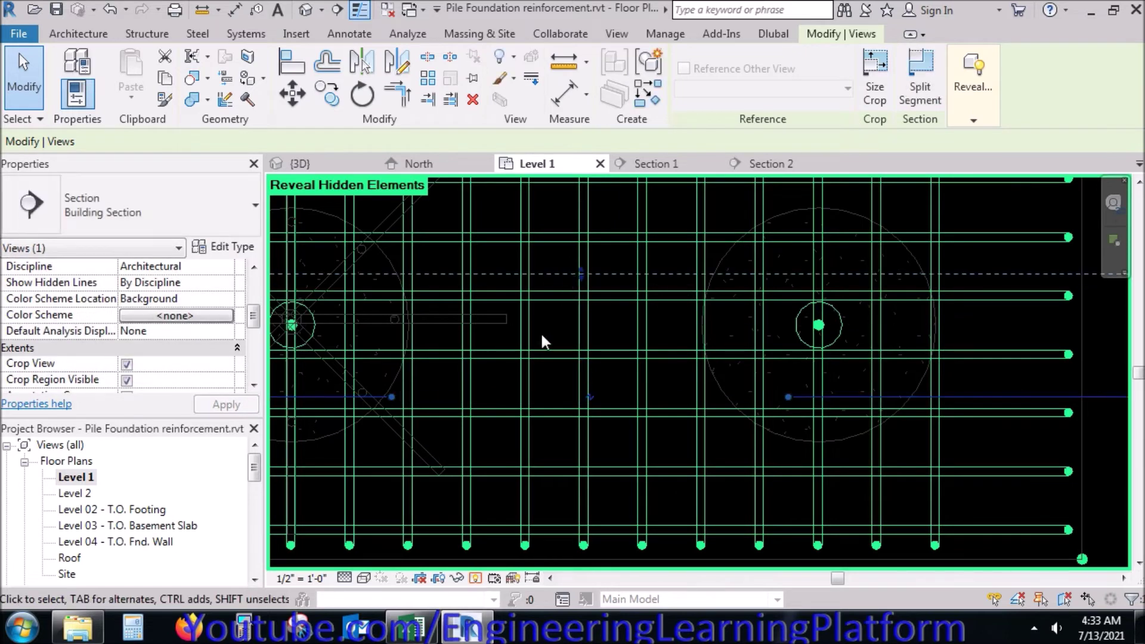
key("Escape")
left_click(474, 577)
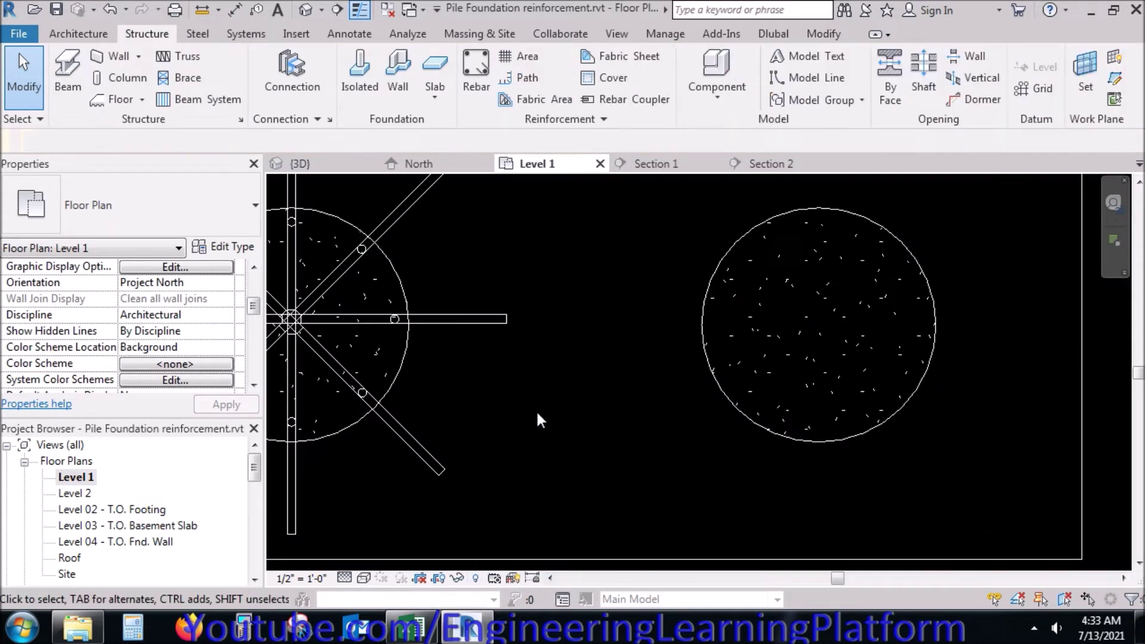
scroll(537, 409, "down", 3)
left_click(653, 173)
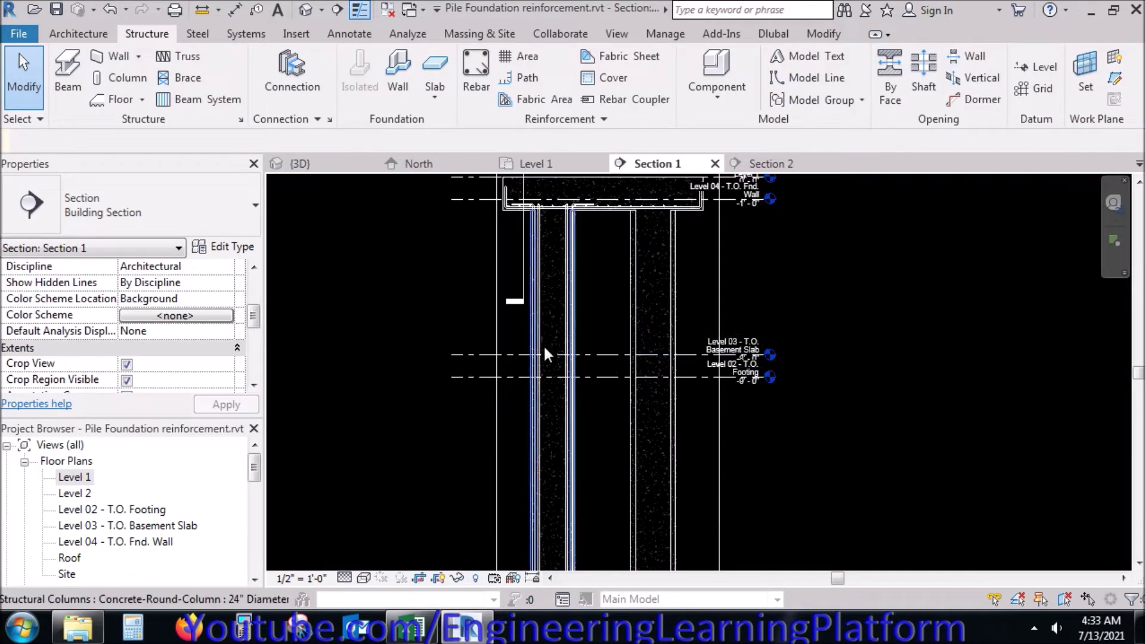
Step: Start Shape SP rebar placement and preview the spiral down to the pile's bottom end
scroll(542, 311, "up", 3)
scroll(544, 357, "down", 3)
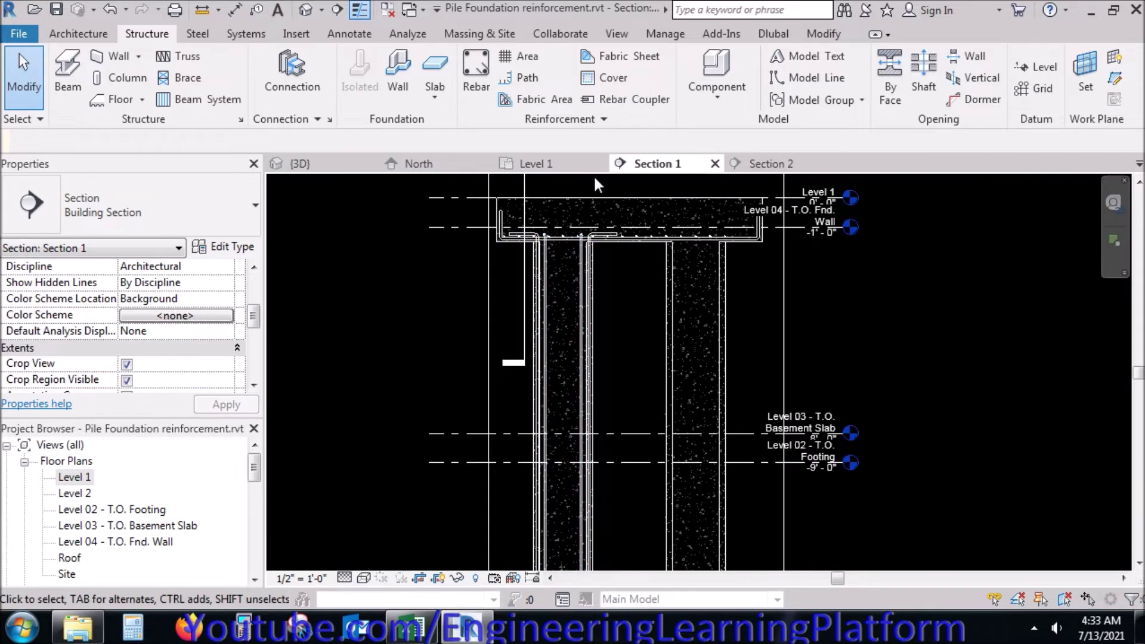
left_click(477, 72)
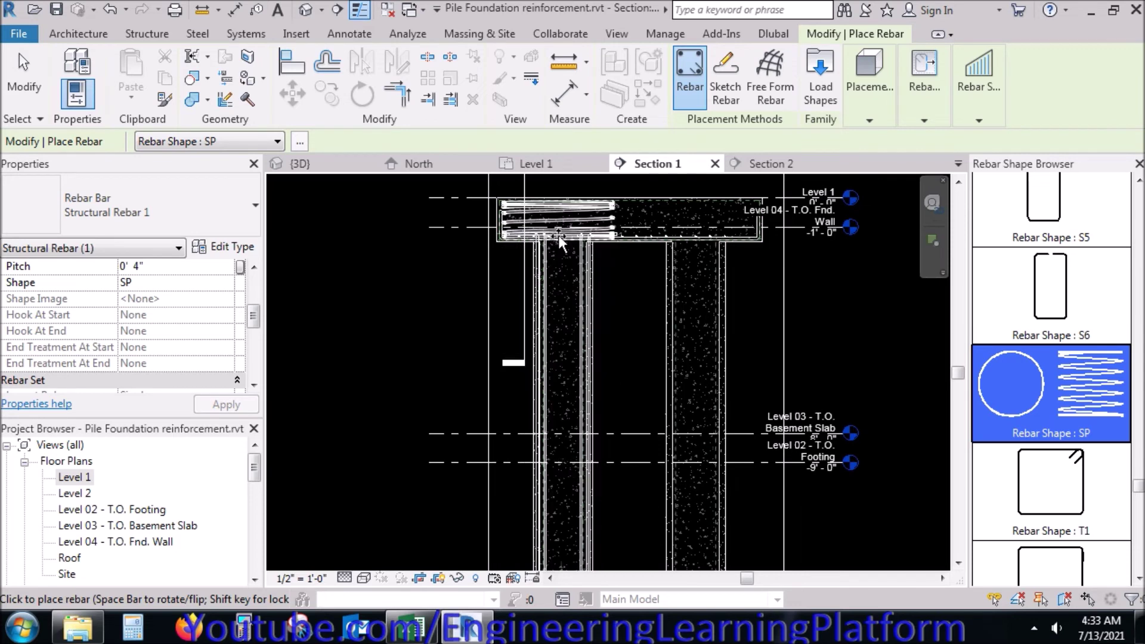
scroll(556, 245, "down", 3)
middle_click_drag(560, 247, 561, 143)
scroll(563, 389, "up", 2)
scroll(563, 389, "up", 3)
scroll(563, 388, "up", 1)
scroll(563, 389, "up", 1)
scroll(563, 389, "up", 2)
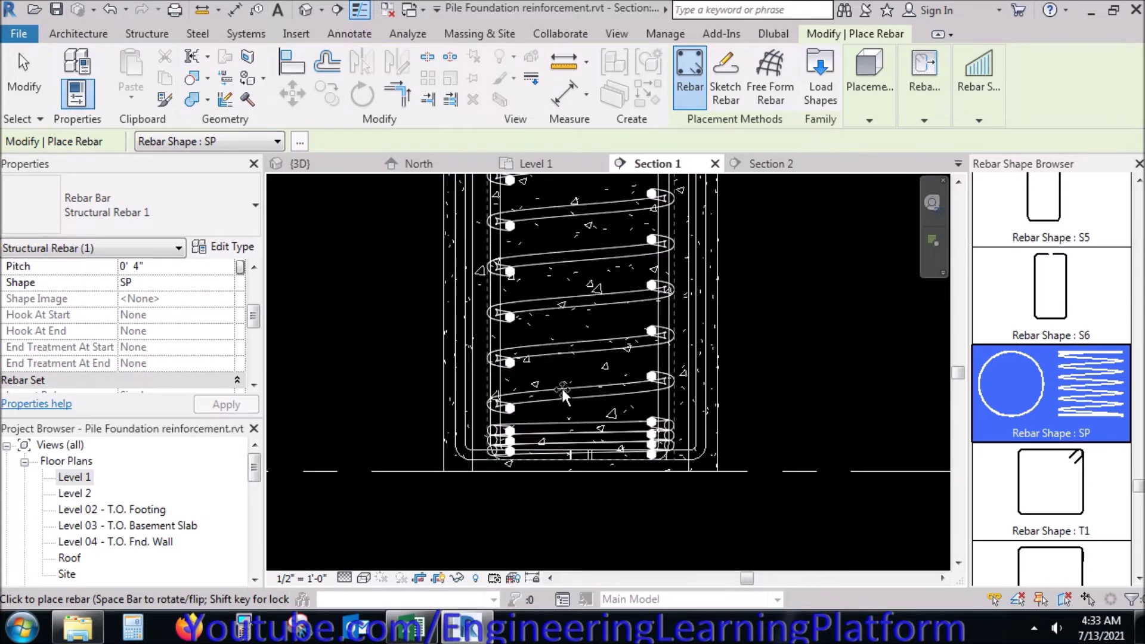
scroll(561, 388, "down", 1)
middle_click_drag(561, 389, 561, 359)
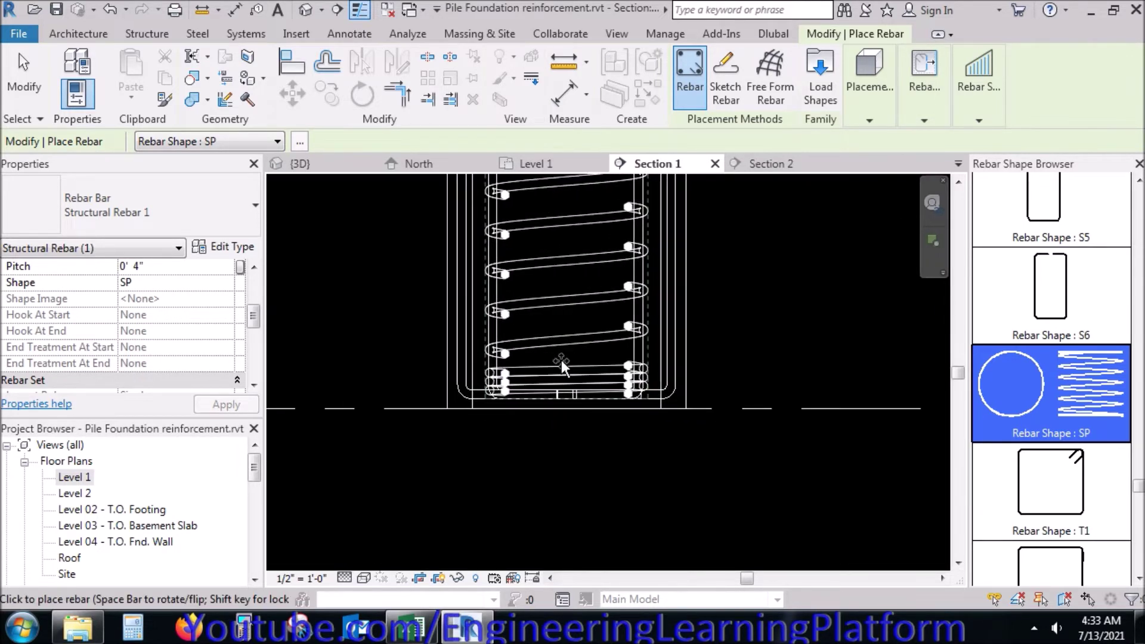
key("space")
key("space")
key("space")
key("space")
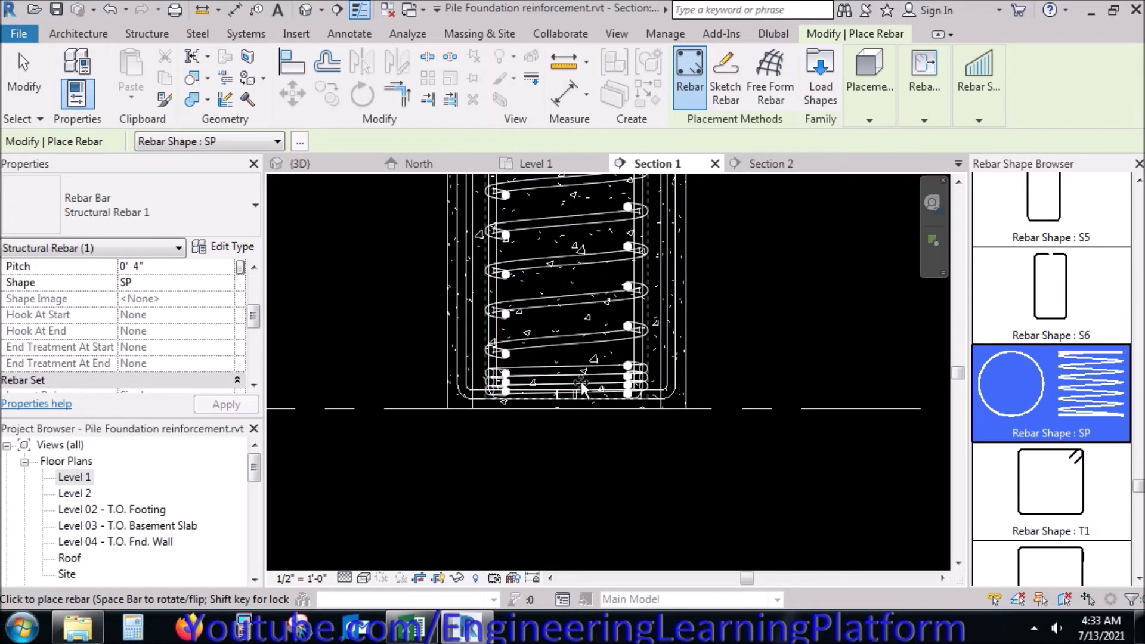
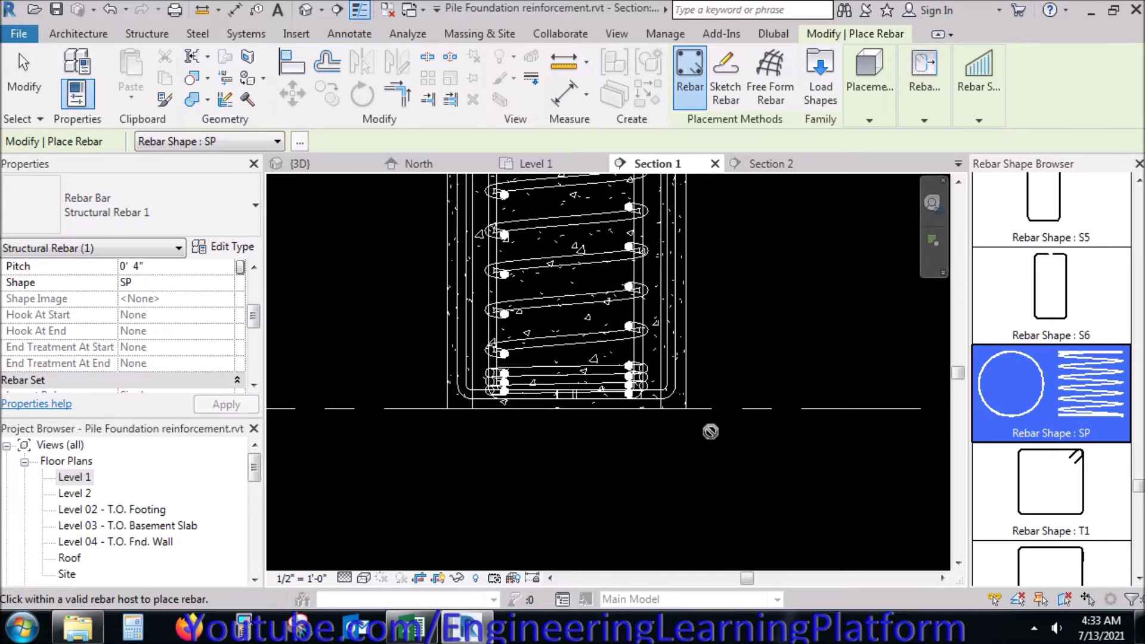
Step: Scroll through Section 1 and end the spiral rebar placement
scroll(561, 507, "down", 2)
scroll(560, 506, "down", 2)
scroll(560, 503, "down", 2)
scroll(567, 493, "down", 1)
key("Escape")
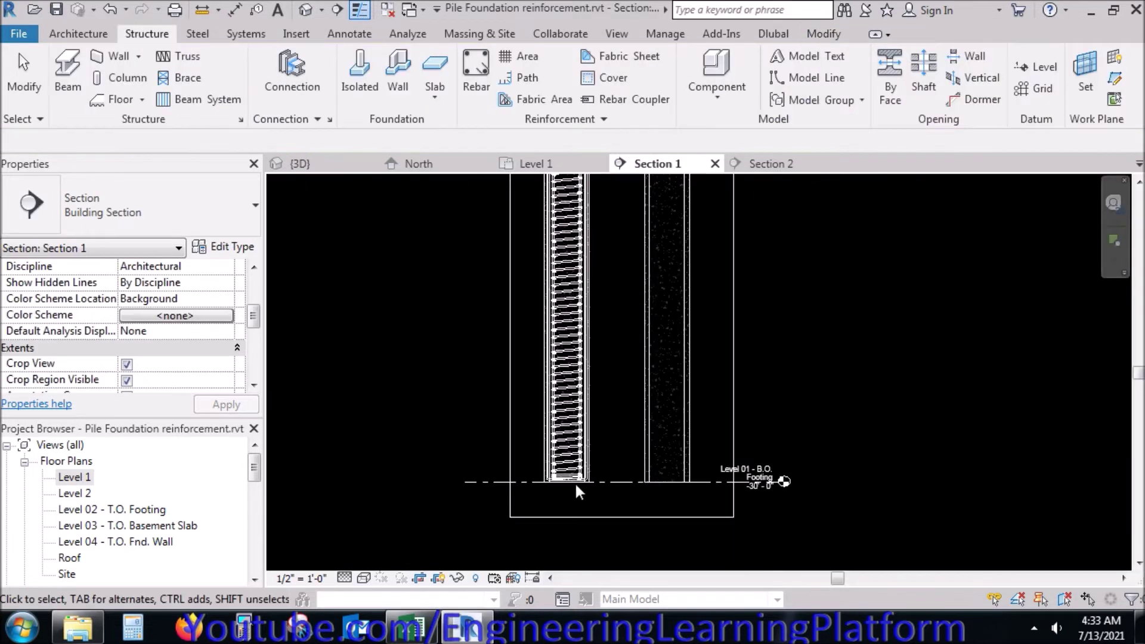
Step: Check the pile top in Section 1, then switch to the Level 1 floor plan
mouse_move(614, 432)
middle_mouse_down()
mouse_move(609, 413)
mouse_move(596, 471)
middle_mouse_up()
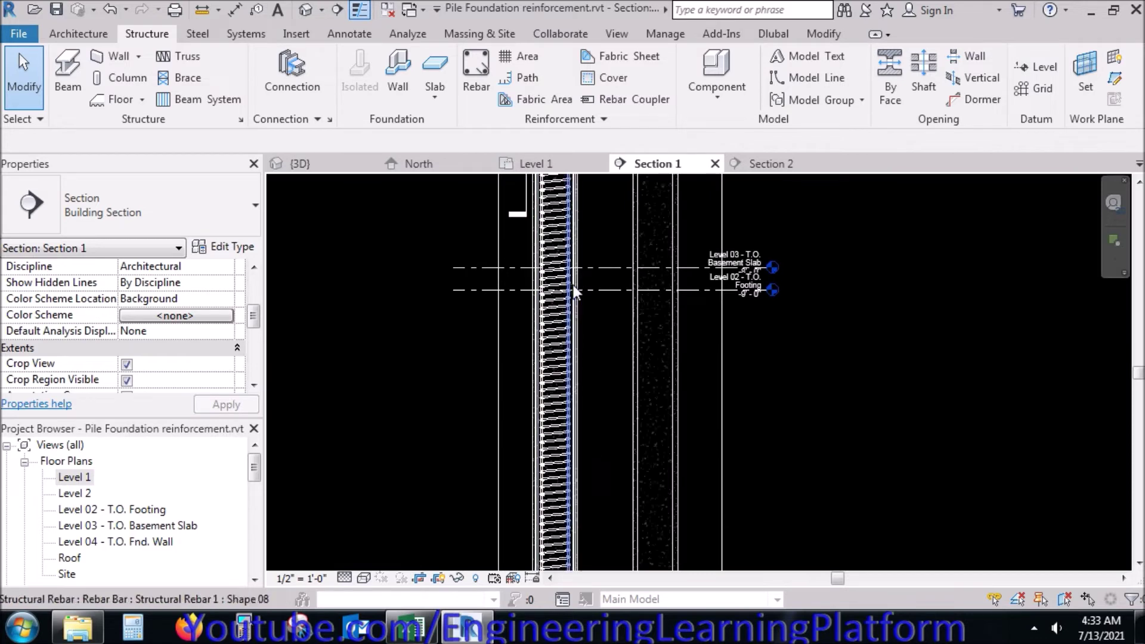
scroll(550, 346, "up", 3)
scroll(545, 316, "up", 2)
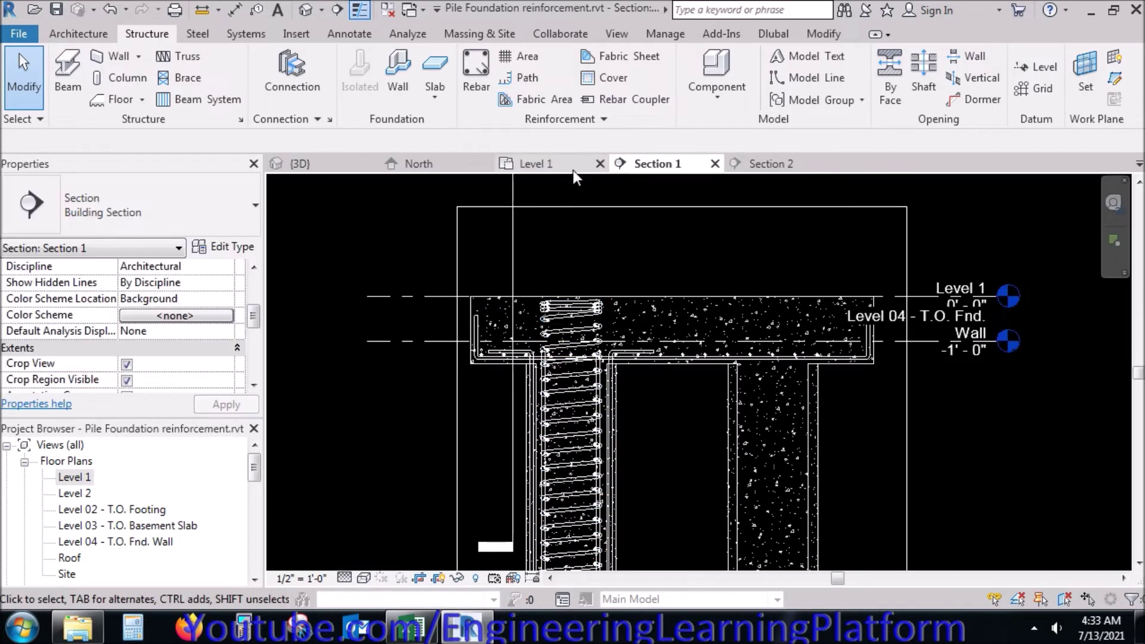
left_click(527, 163)
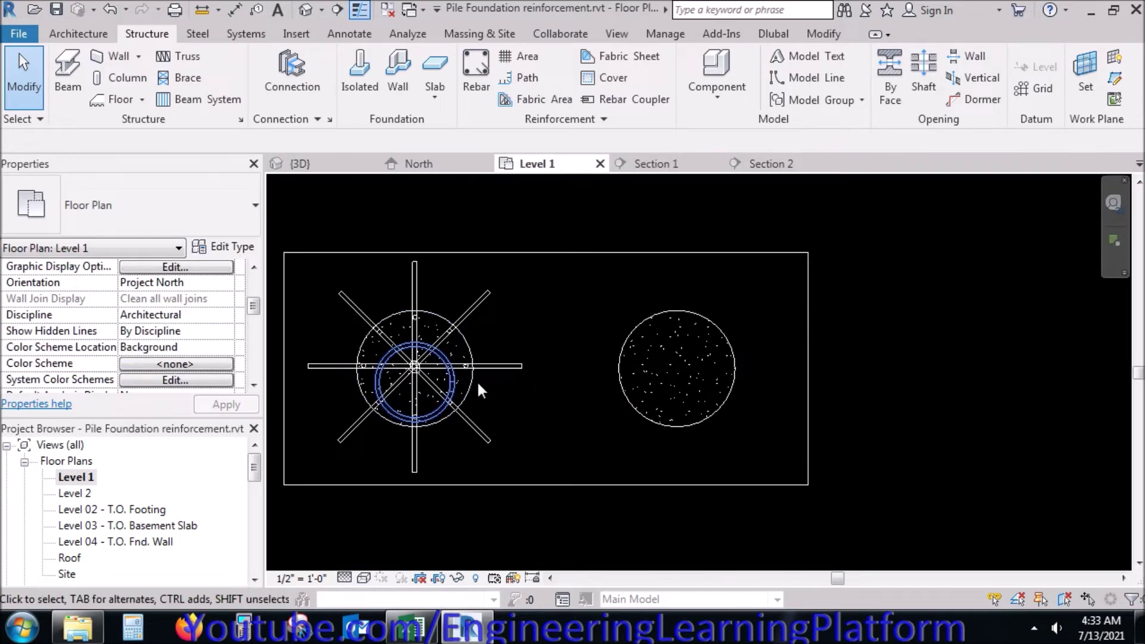
Step: Move the left-pile spiral rebar from its midpoint to the column-centre intersection
scroll(454, 381, "up", 1)
scroll(452, 382, "up", 1)
scroll(452, 381, "up", 2)
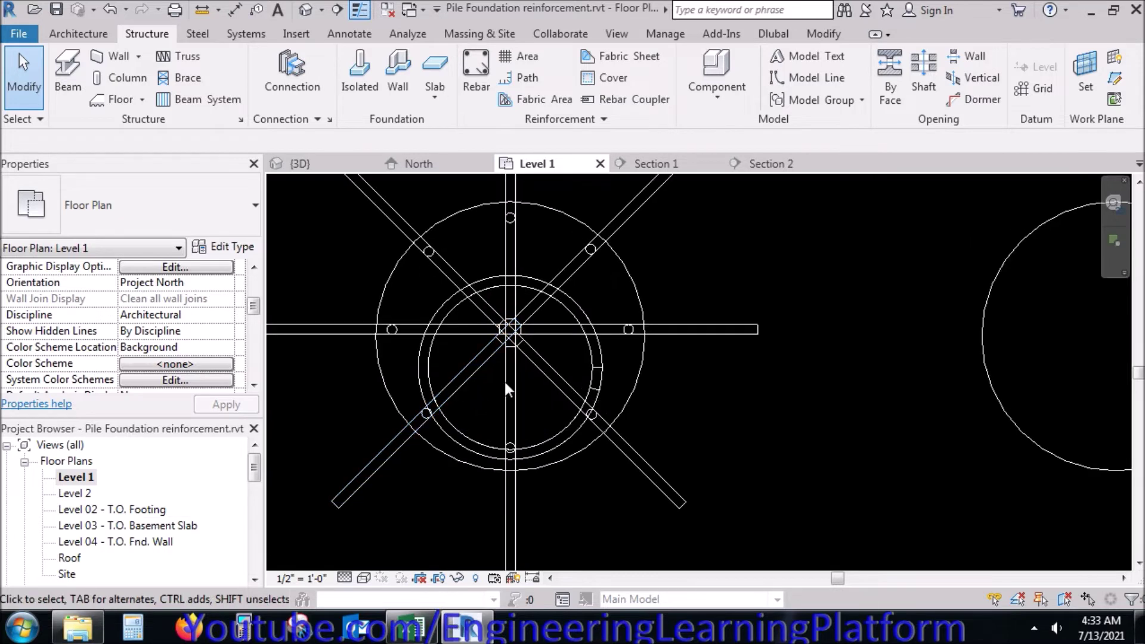
left_click(598, 362)
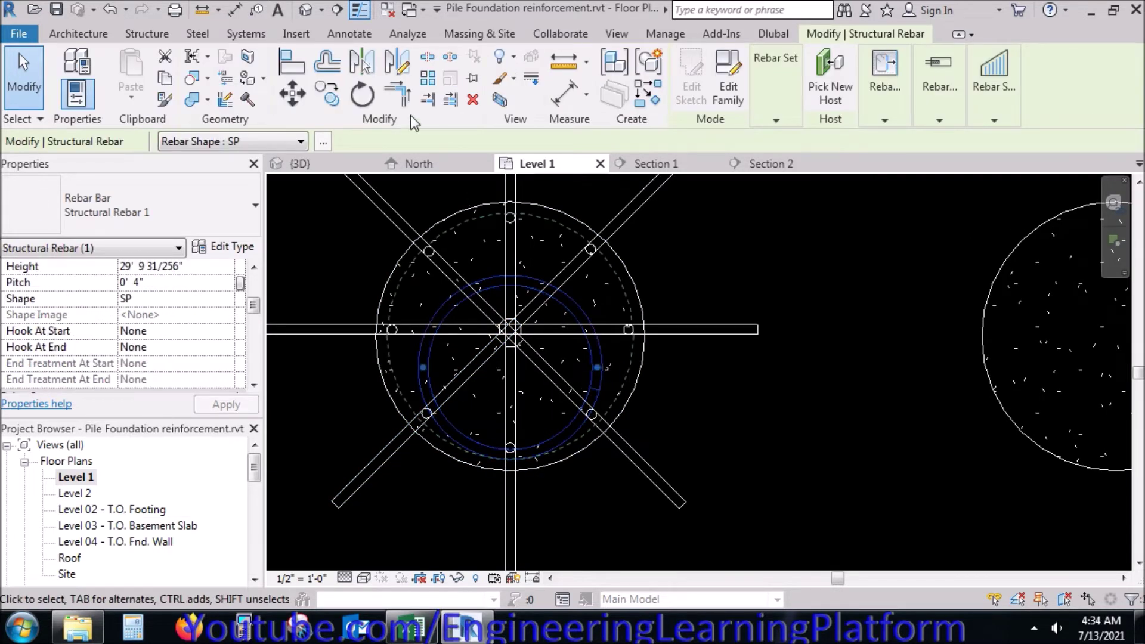
left_click(292, 94)
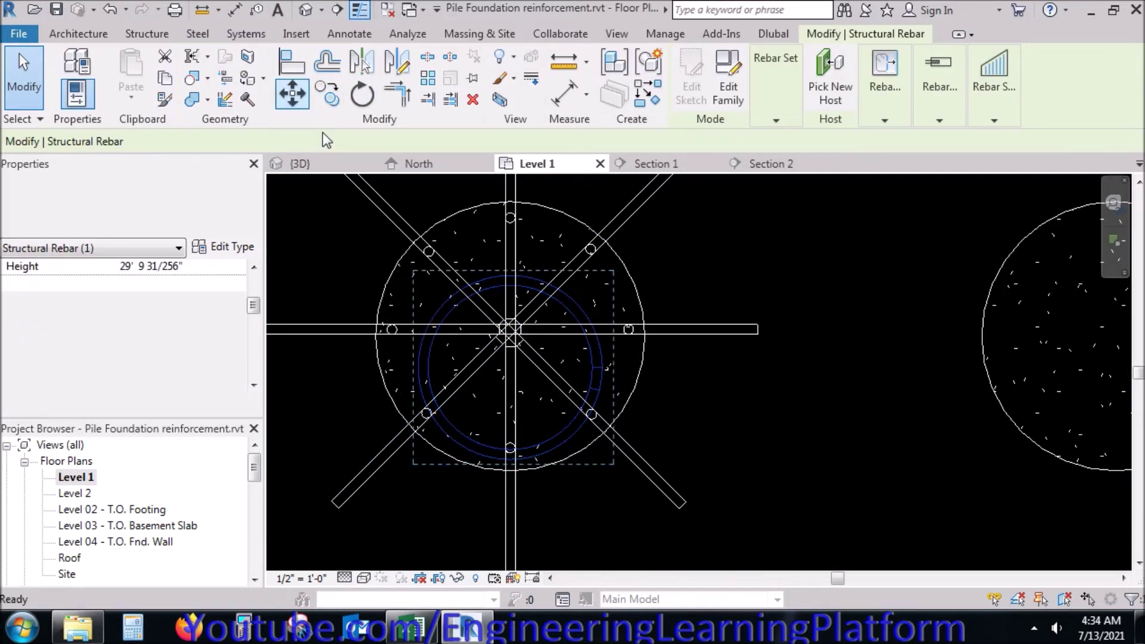
left_click(511, 384)
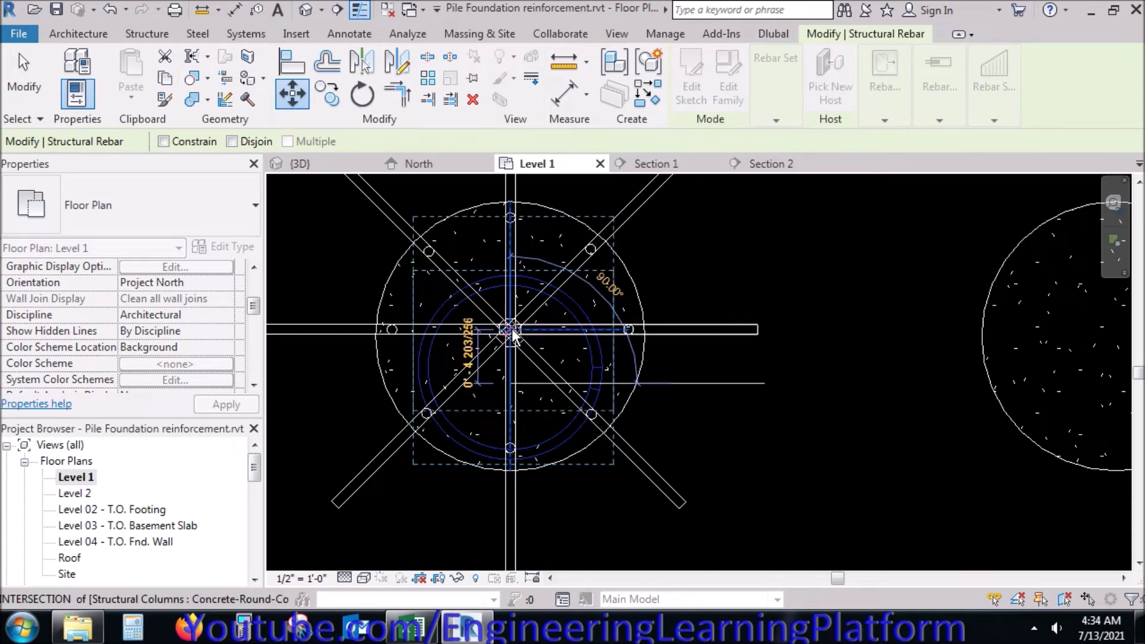
scroll(511, 331, "up", 3)
left_click(511, 331)
left_click(520, 367)
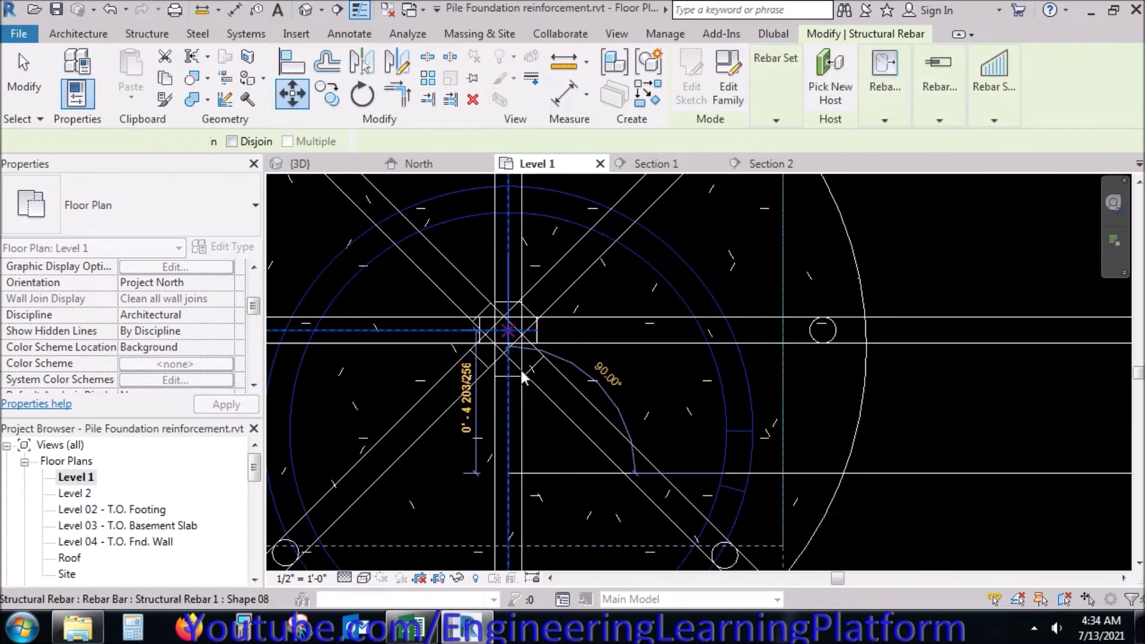
scroll(520, 368, "down", 3)
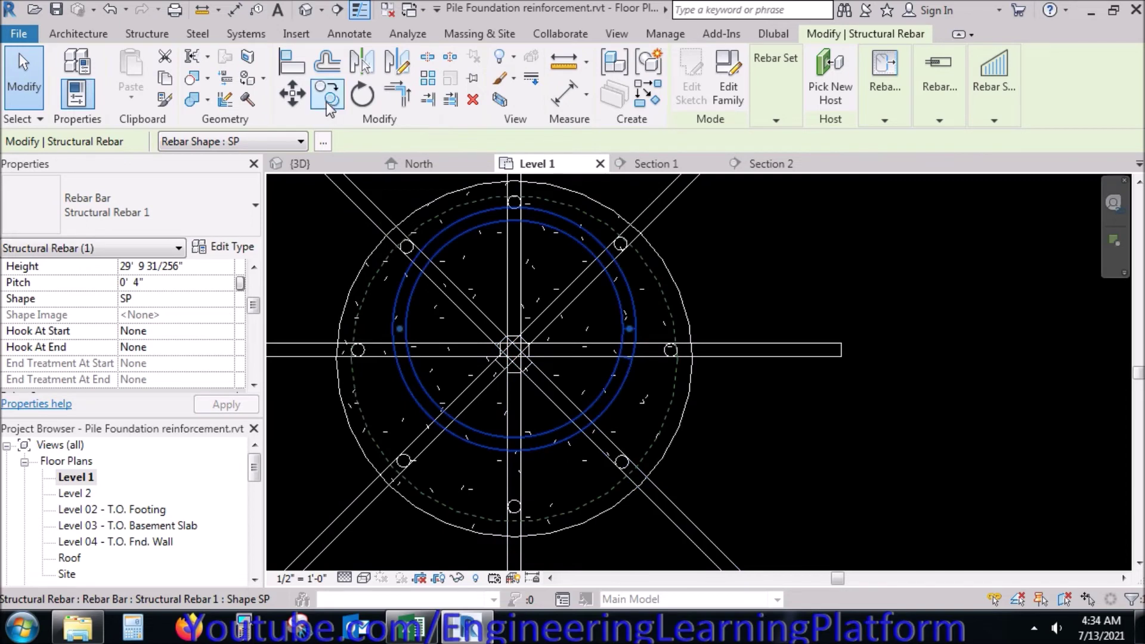
Step: Move the spiral rebar a second time so it is centred on the round column
left_click(292, 93)
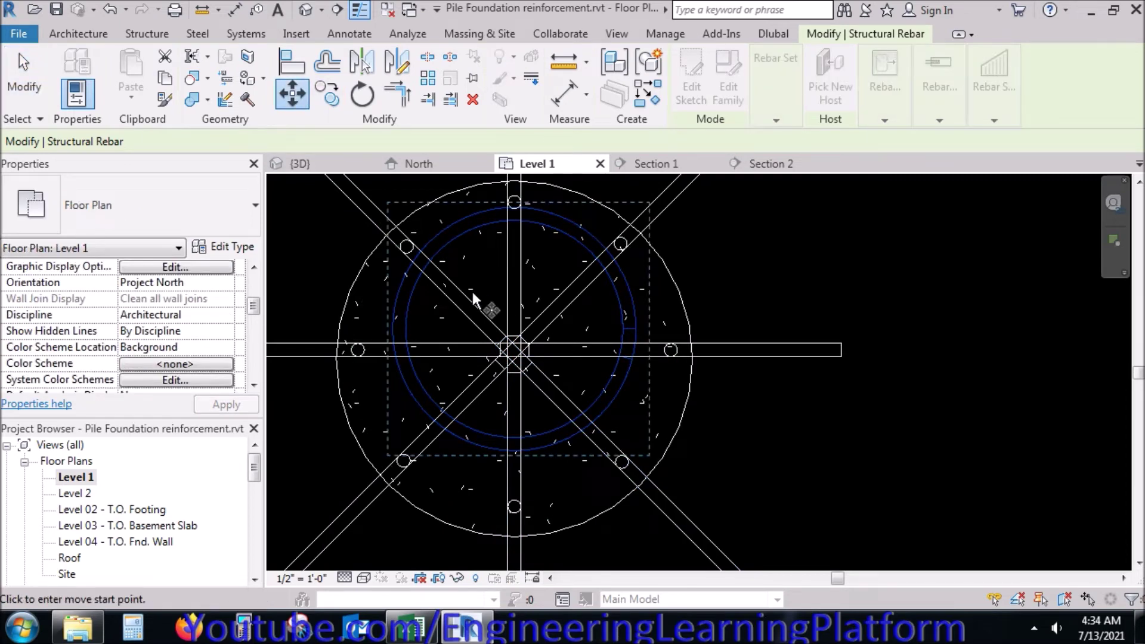
left_click(514, 316)
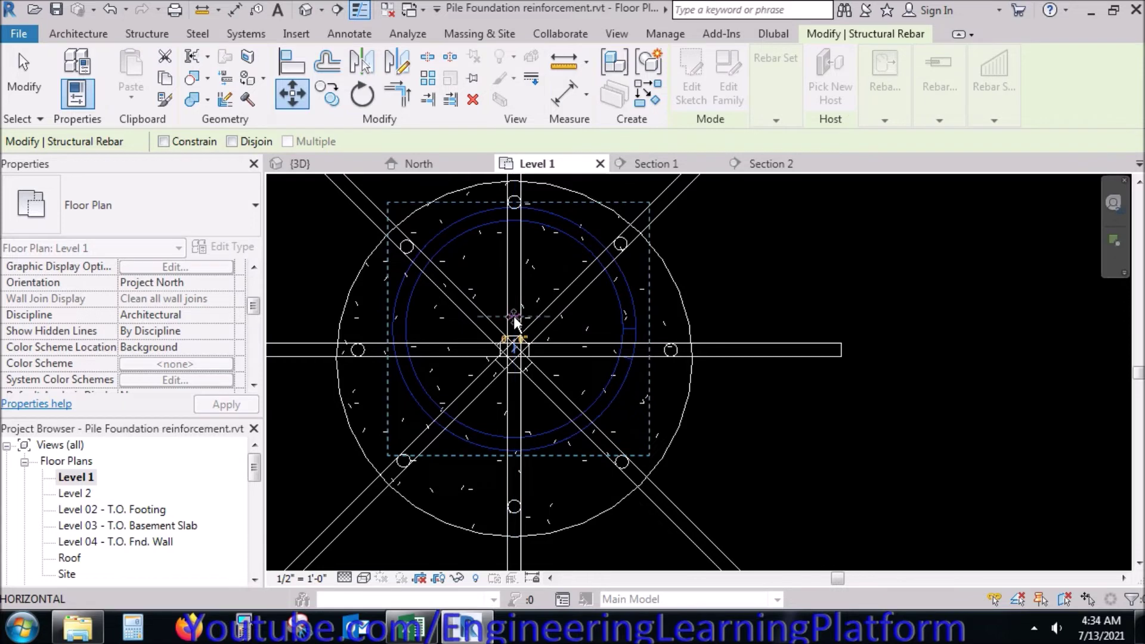
left_click(515, 352)
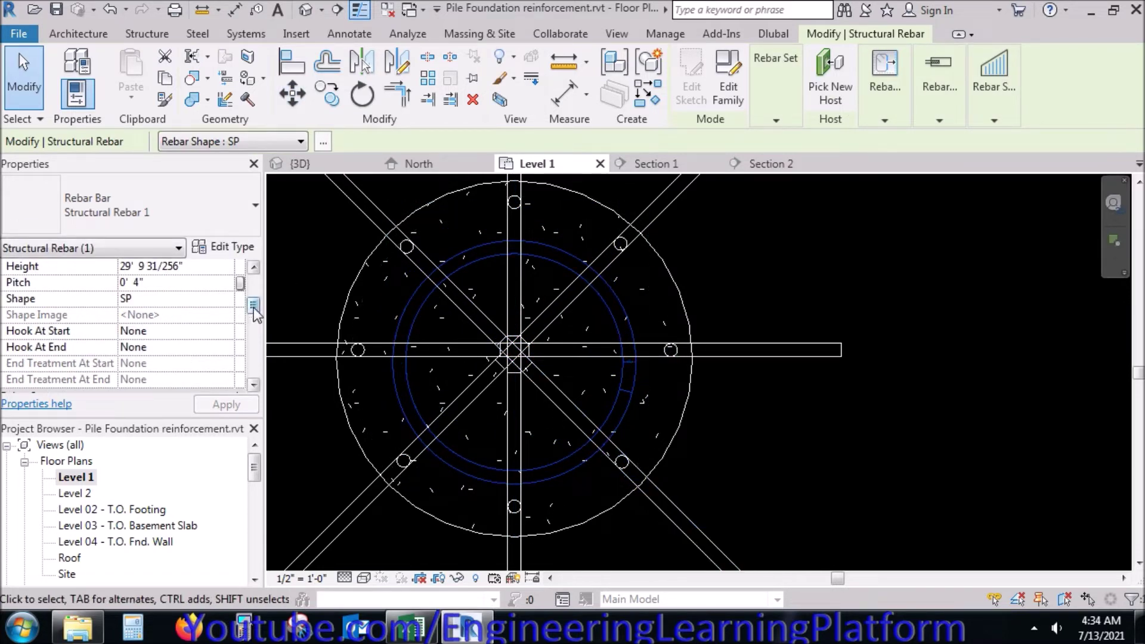
left_click_drag(253, 307, 261, 337)
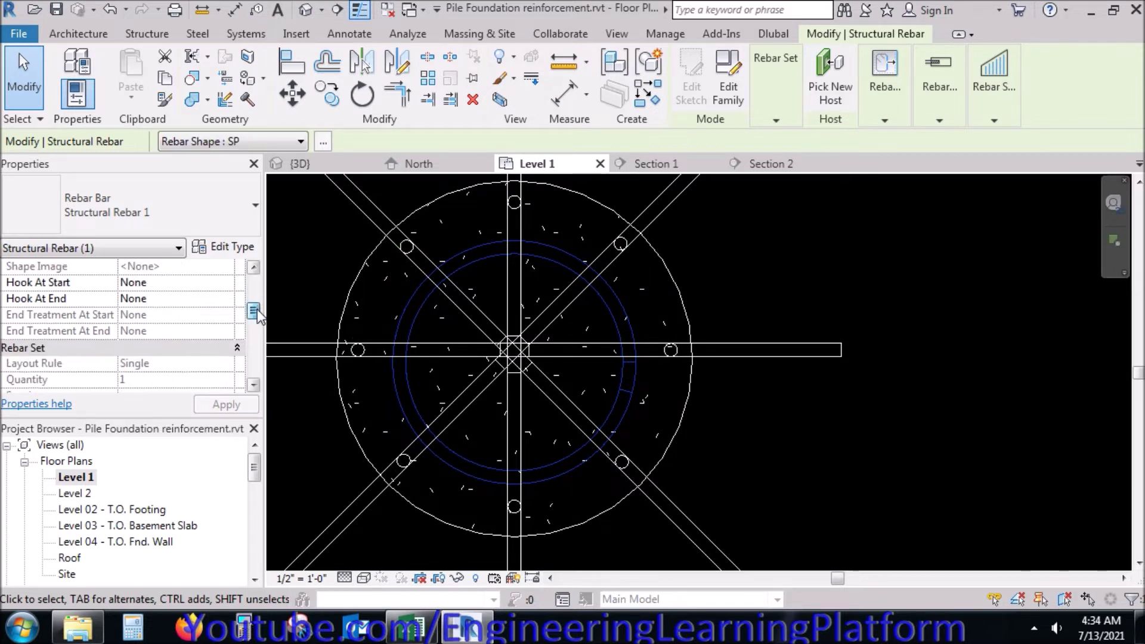
scroll(261, 337, "down", 1)
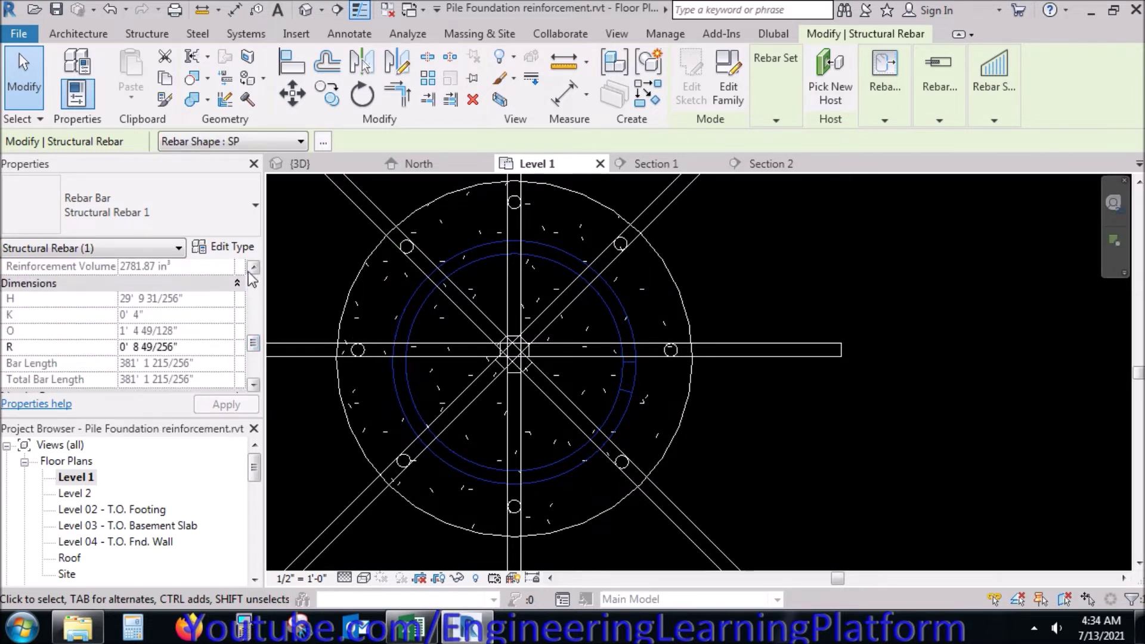
left_click(240, 254)
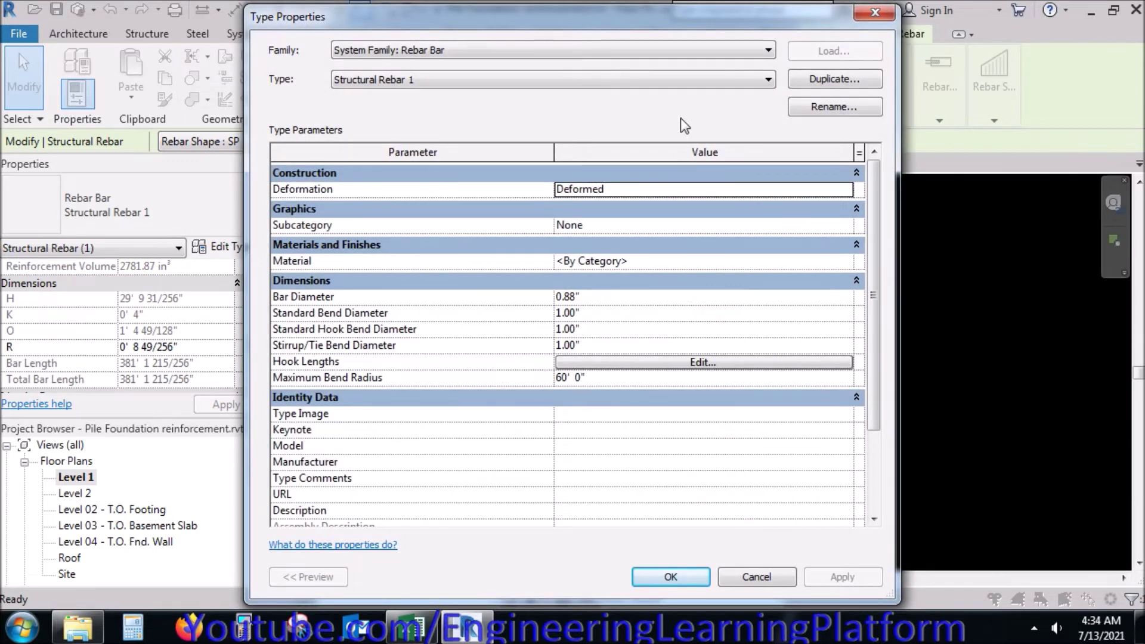
Step: Duplicate the rebar type as 'Structural Rebar 3/8"' with a 3/8" bar diameter and apply it
left_click(835, 79)
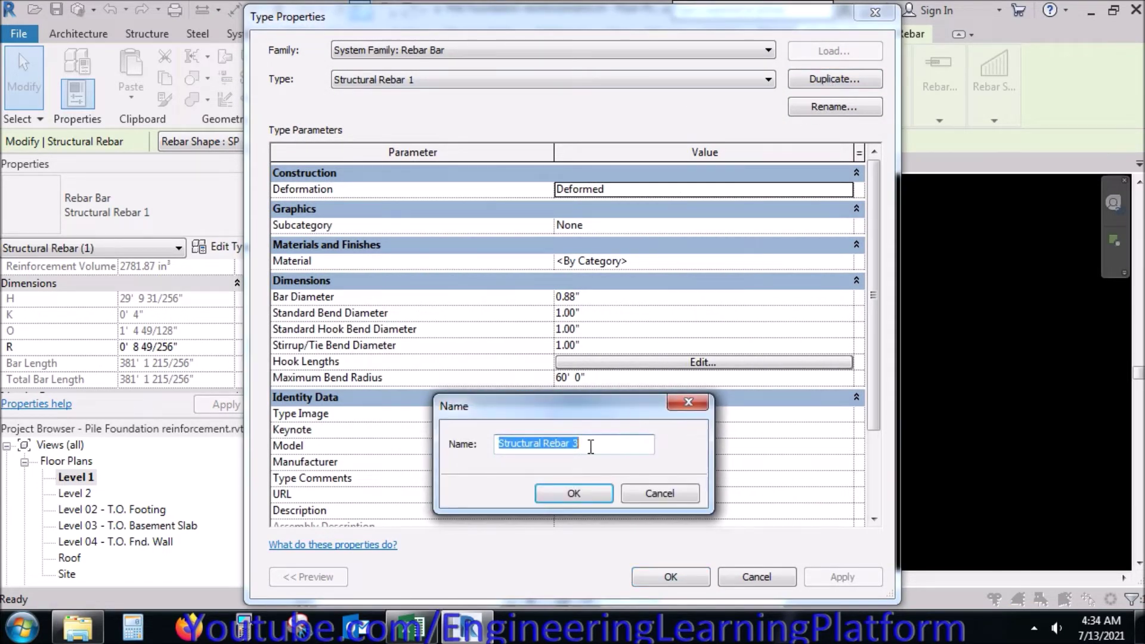
left_click(590, 447)
type("/8\"")
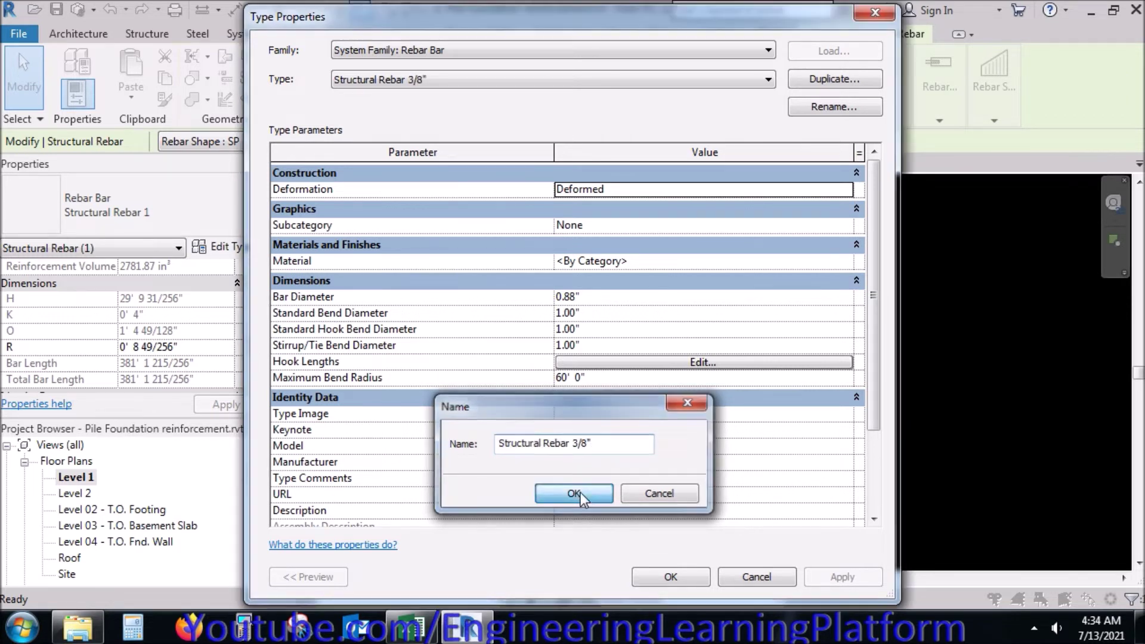
left_click(581, 492)
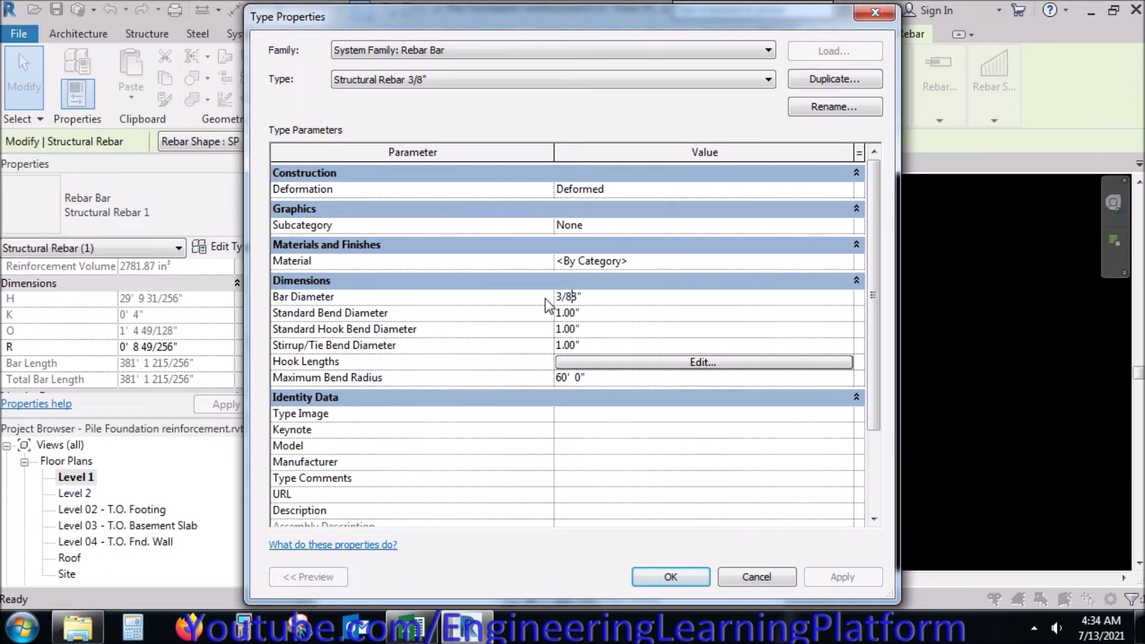
left_click(607, 312)
left_click(660, 577)
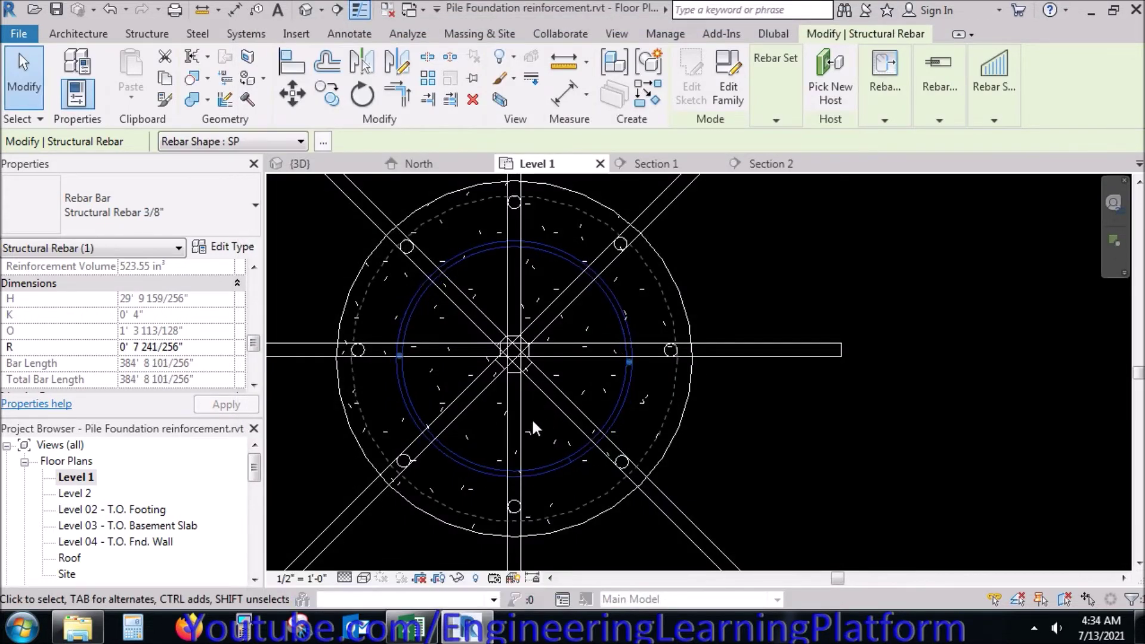
left_click_drag(254, 346, 257, 372)
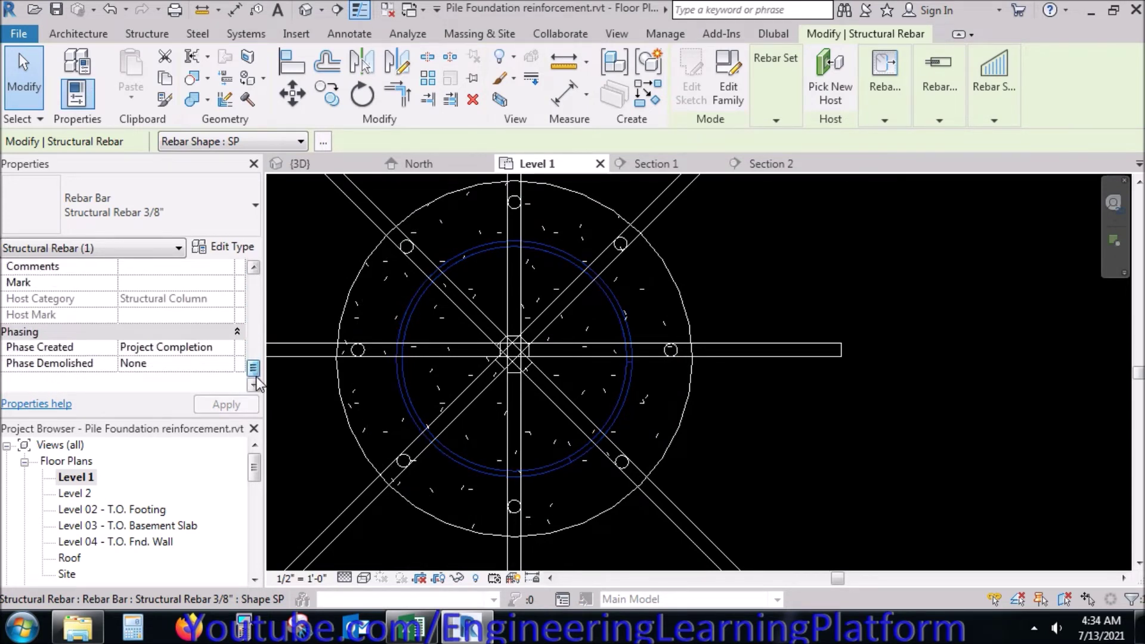
middle_click_drag(802, 459, 907, 490)
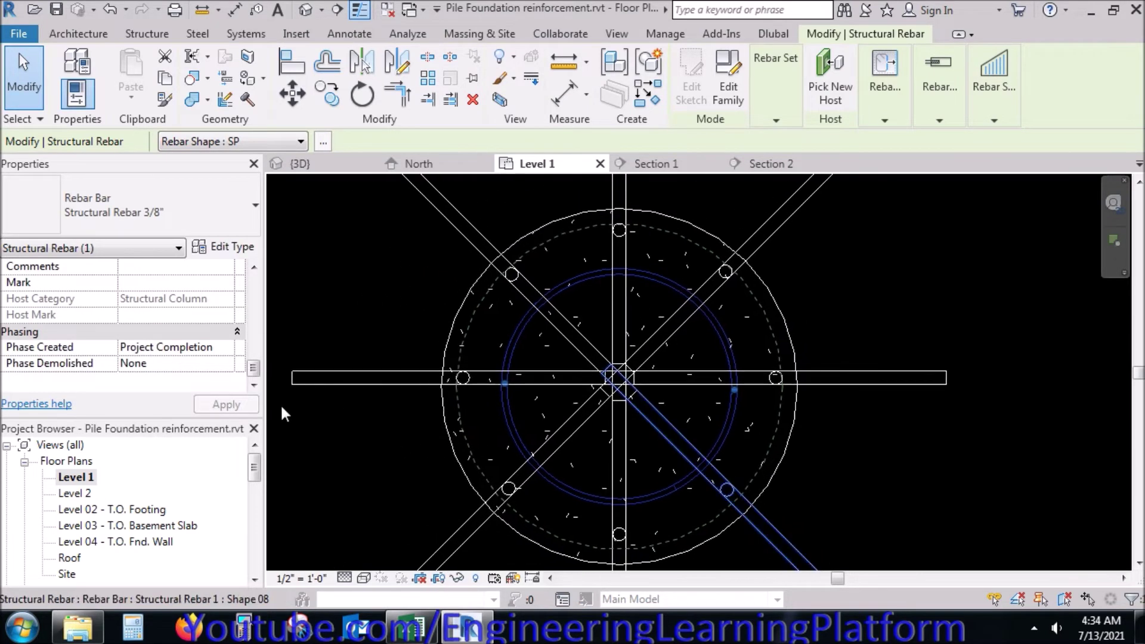
left_click_drag(253, 368, 247, 337)
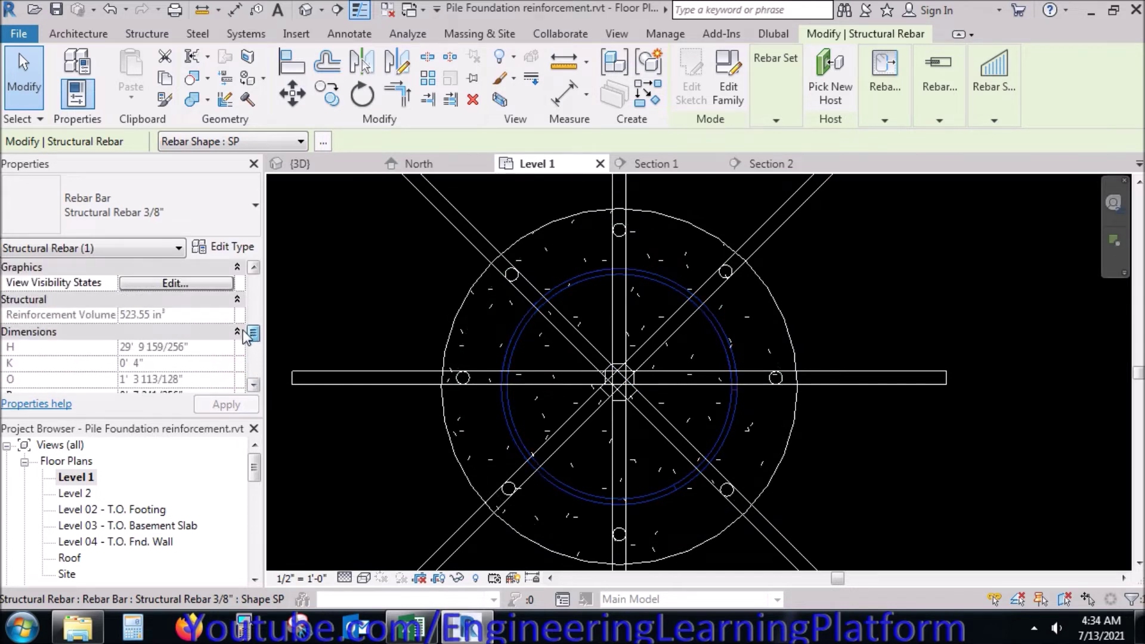
left_click_drag(756, 395, 772, 392)
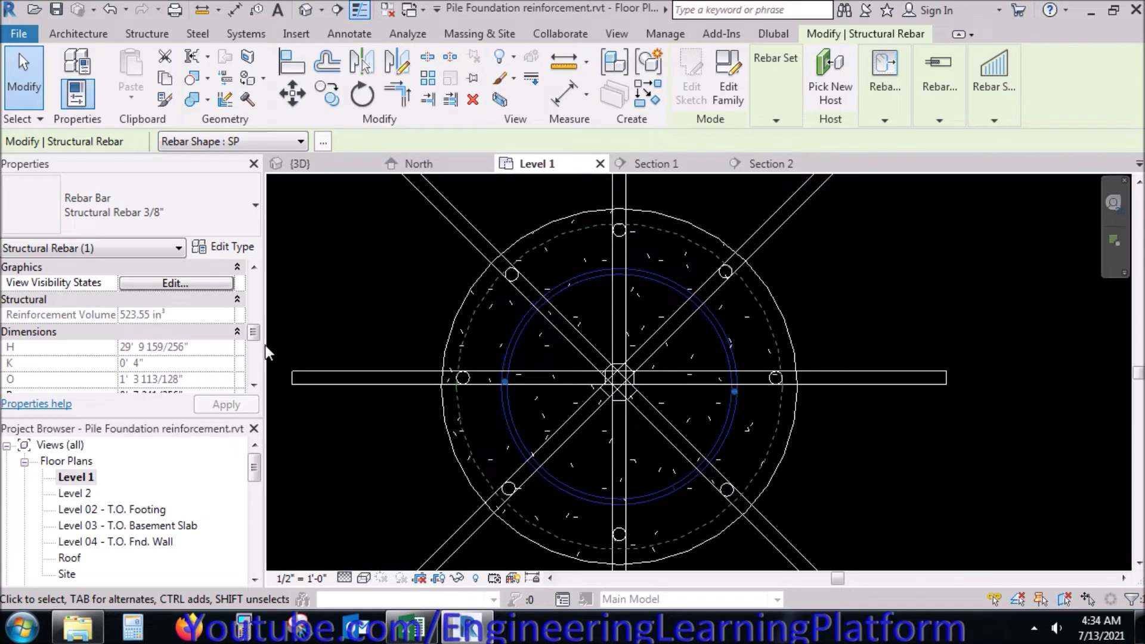
left_click_drag(254, 336, 254, 300)
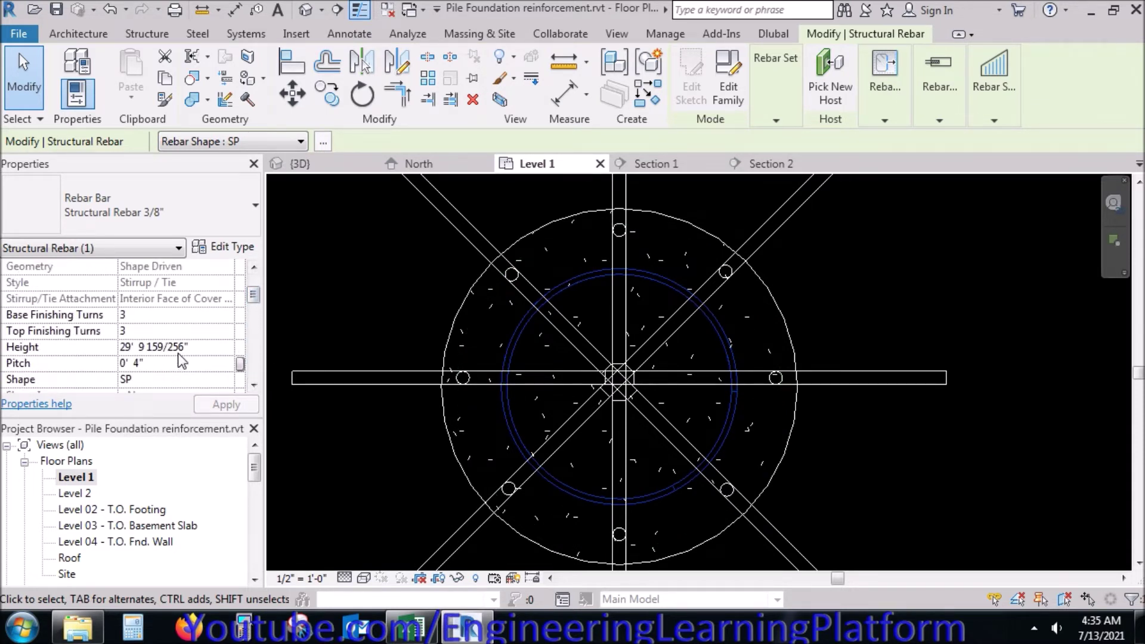
mouse_move(253, 296)
left_mouse_down()
mouse_move(252, 285)
mouse_move(256, 357)
left_mouse_up()
left_click(197, 333)
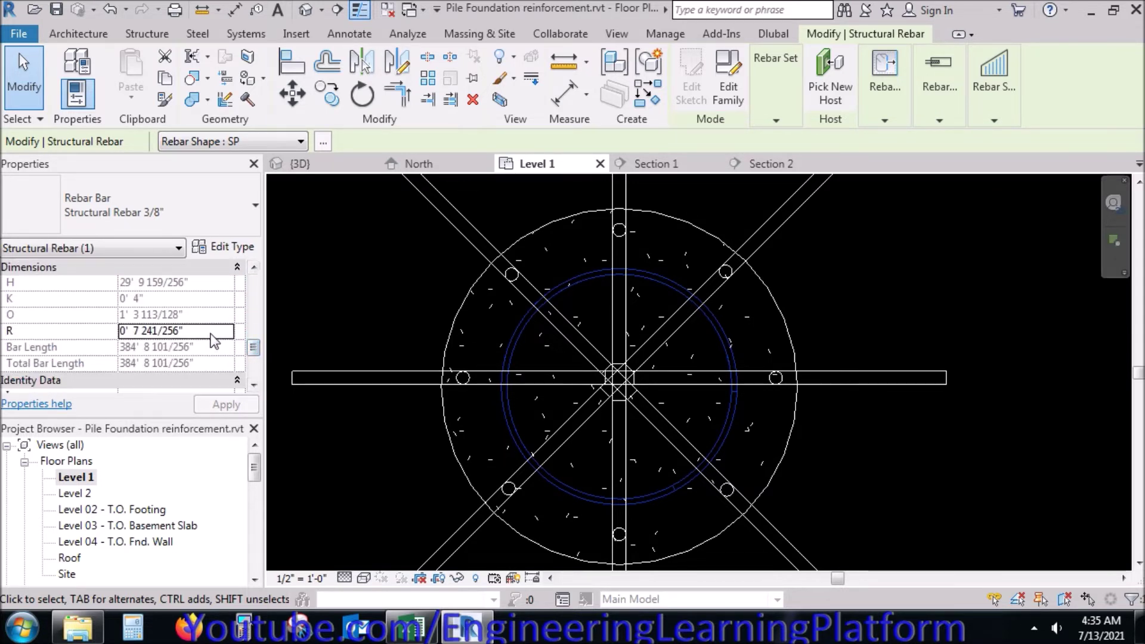
left_click(463, 296)
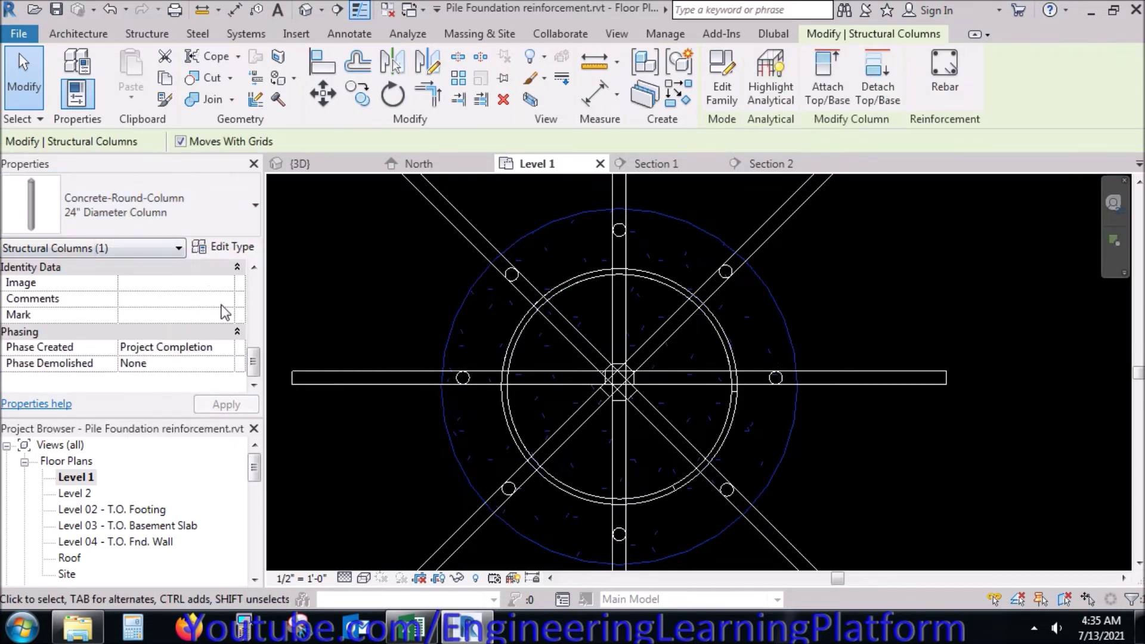
left_click(143, 632)
type("24")
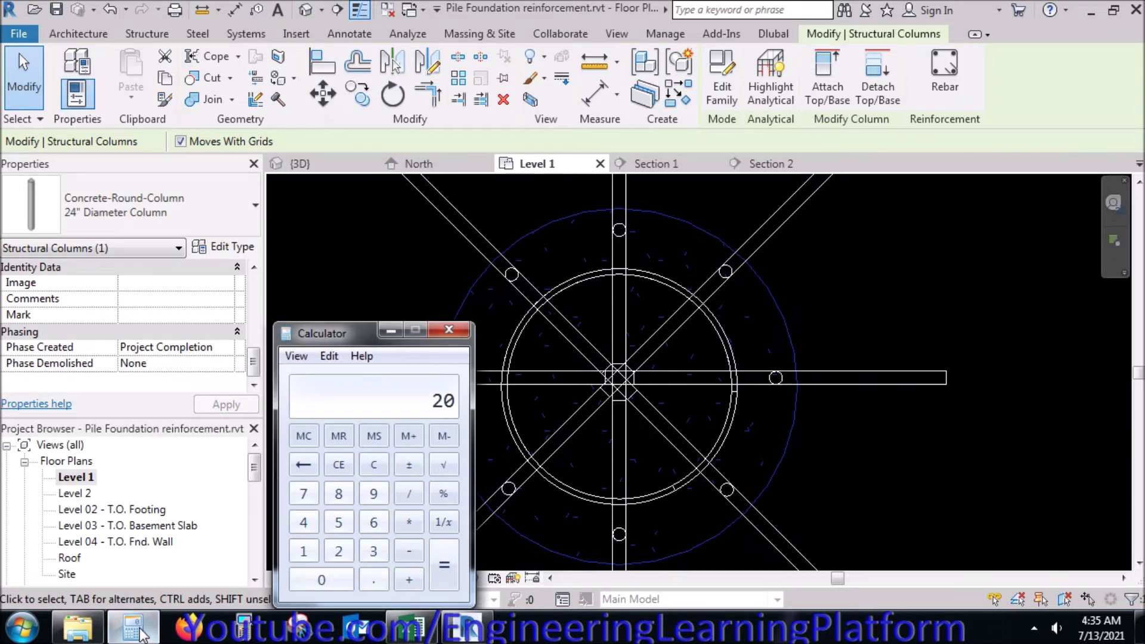
left_click(465, 334)
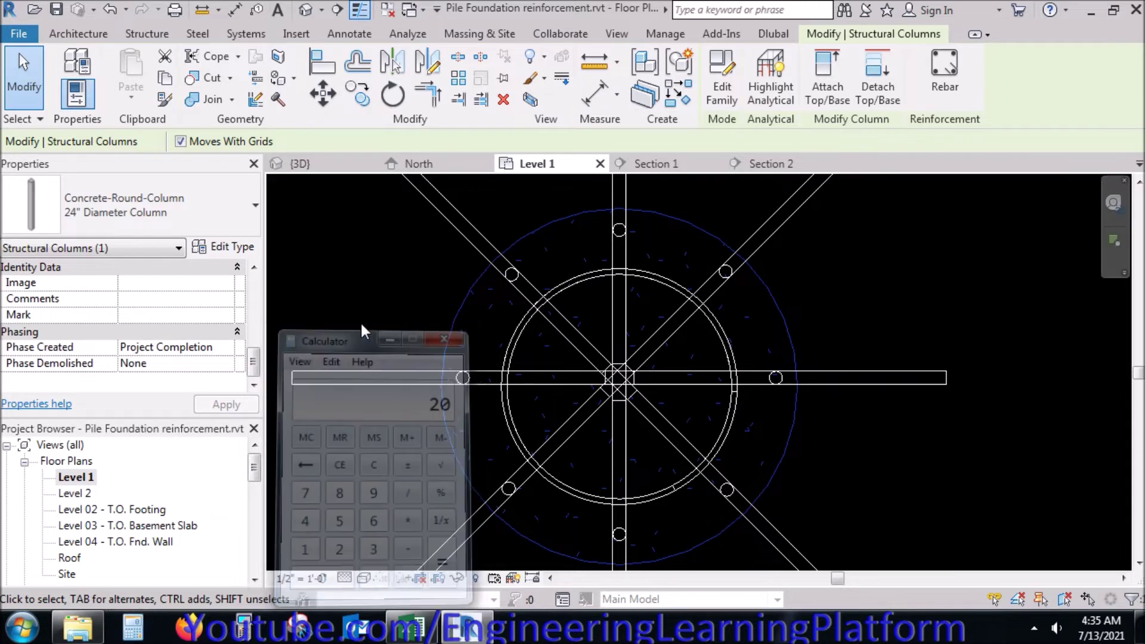
left_click(335, 341)
left_click(501, 354)
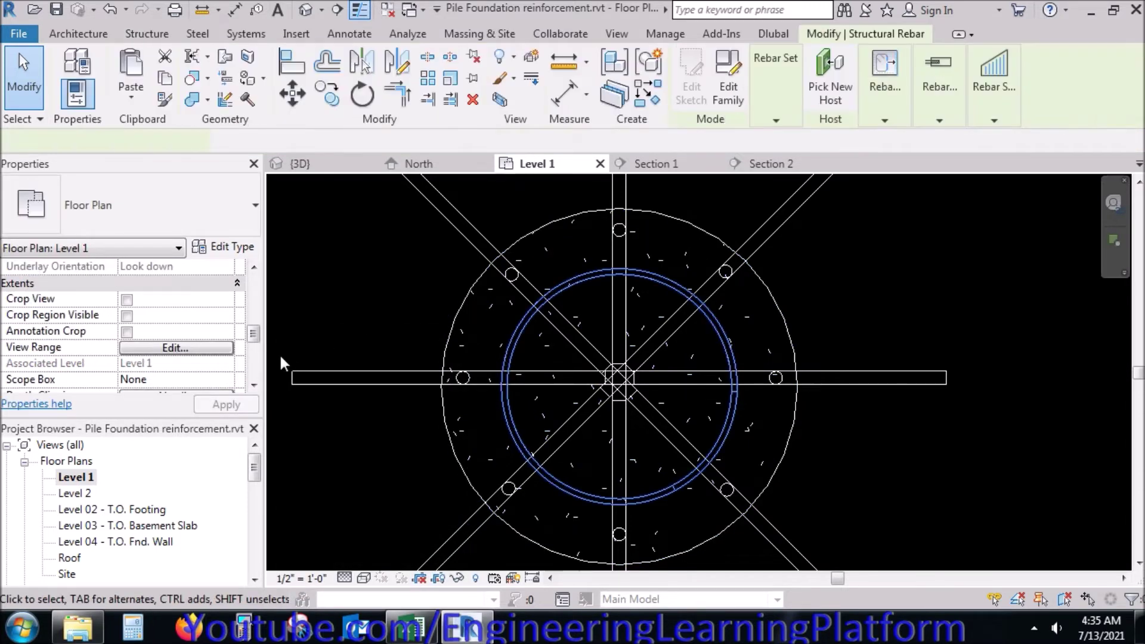
Step: Set the spiral rebar's R to 10", then to 0' 11", applying each change
mouse_move(258, 335)
left_mouse_down()
mouse_move(254, 382)
mouse_move(251, 352)
left_mouse_up()
left_click(200, 329)
type("10")
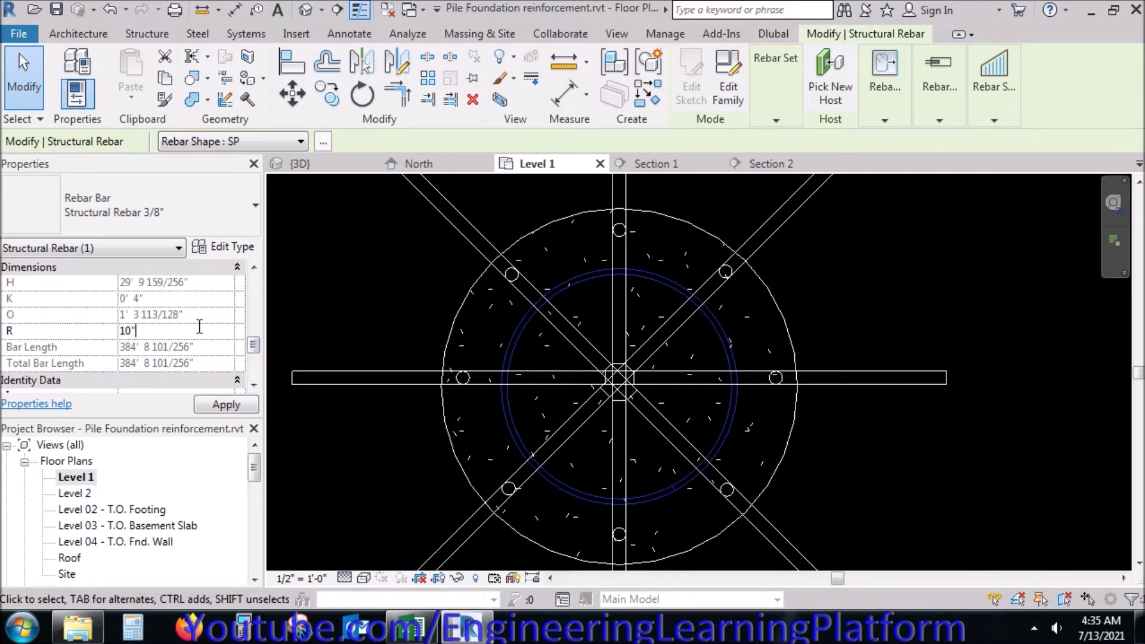
key("Return")
left_click(238, 407)
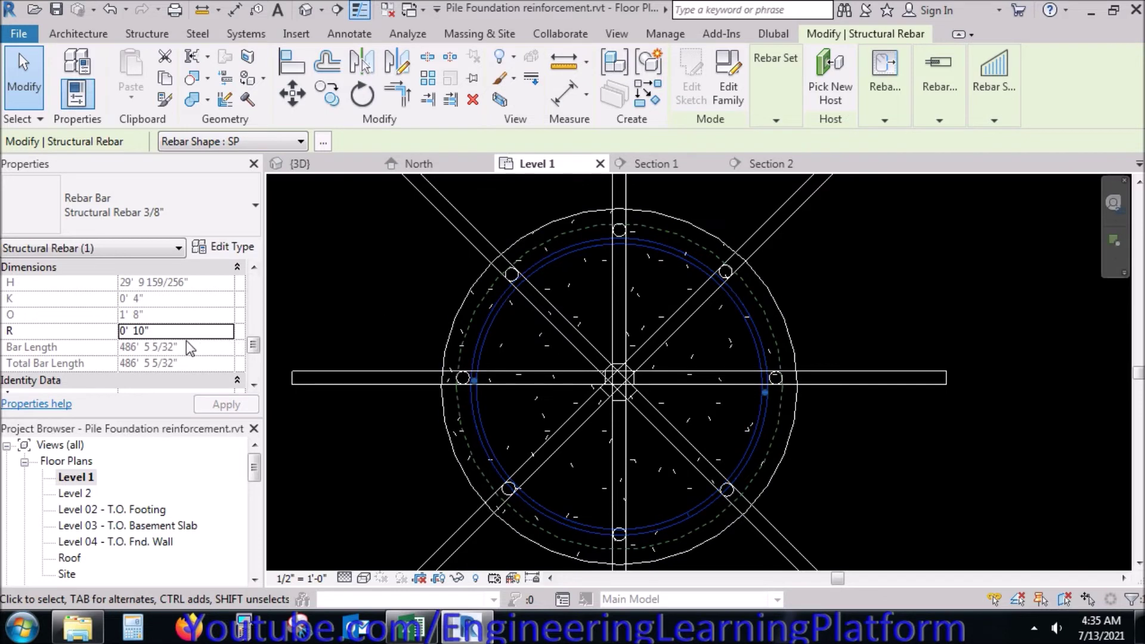
left_click(166, 330)
type("0' 11")
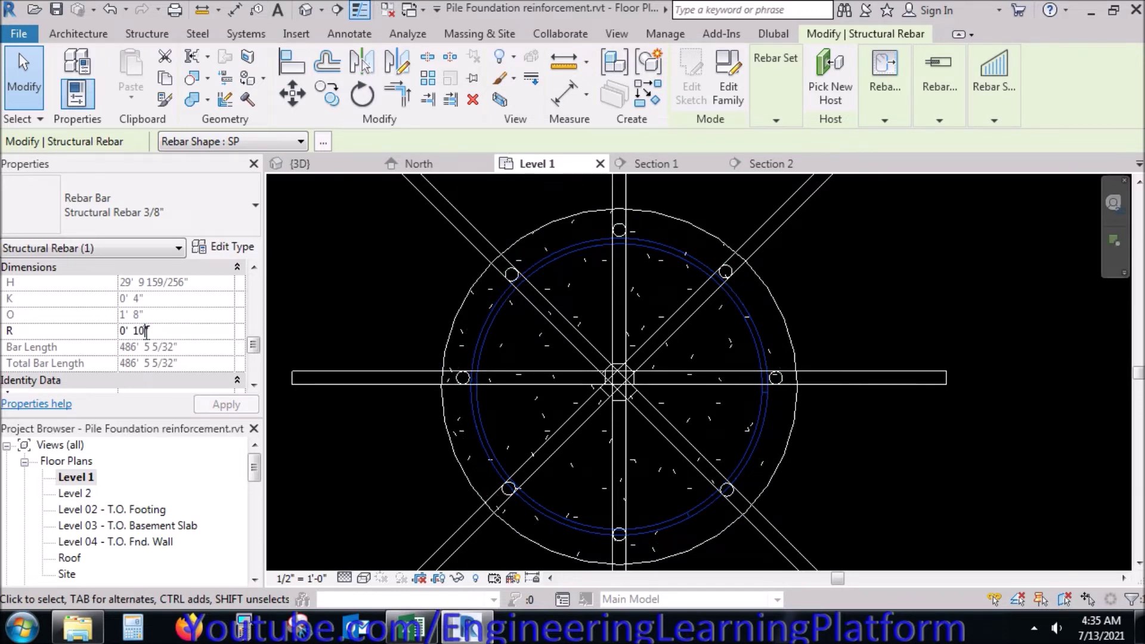
left_click(204, 404)
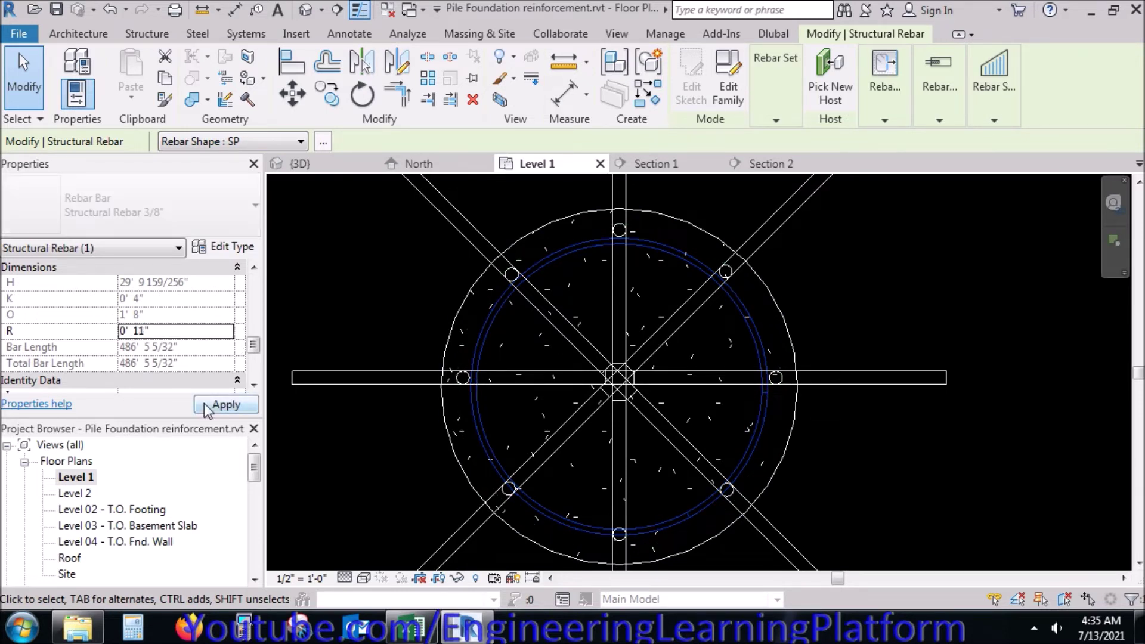
left_click(355, 488)
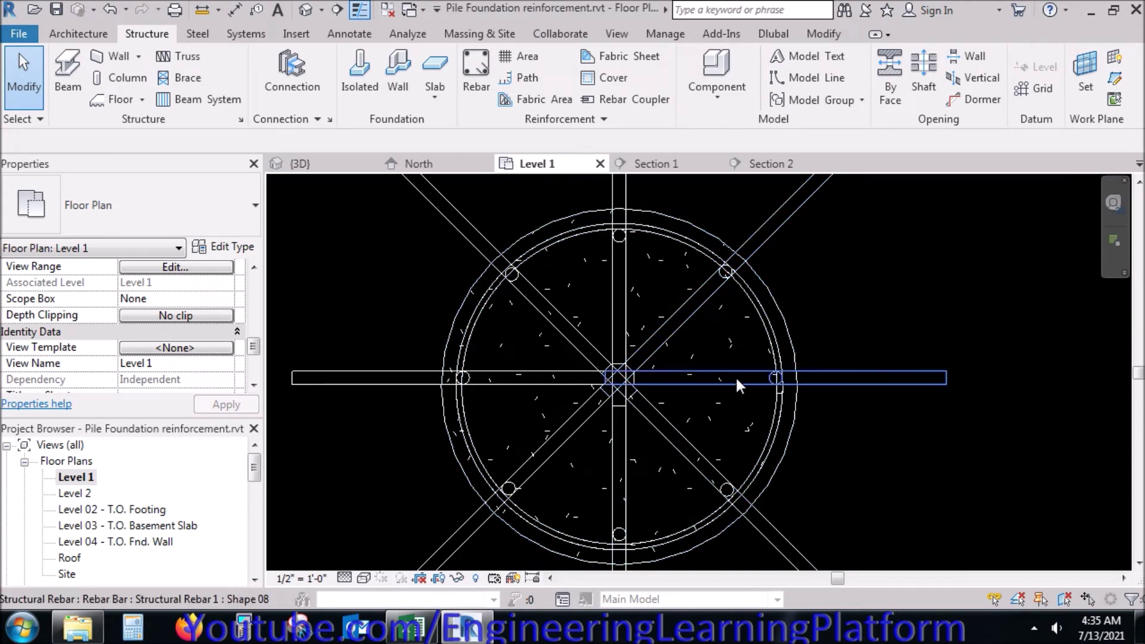
Step: Delete the upper-right and upper-left diagonal bars from the pile plan
scroll(740, 282, "up", 2)
scroll(740, 282, "up", 2)
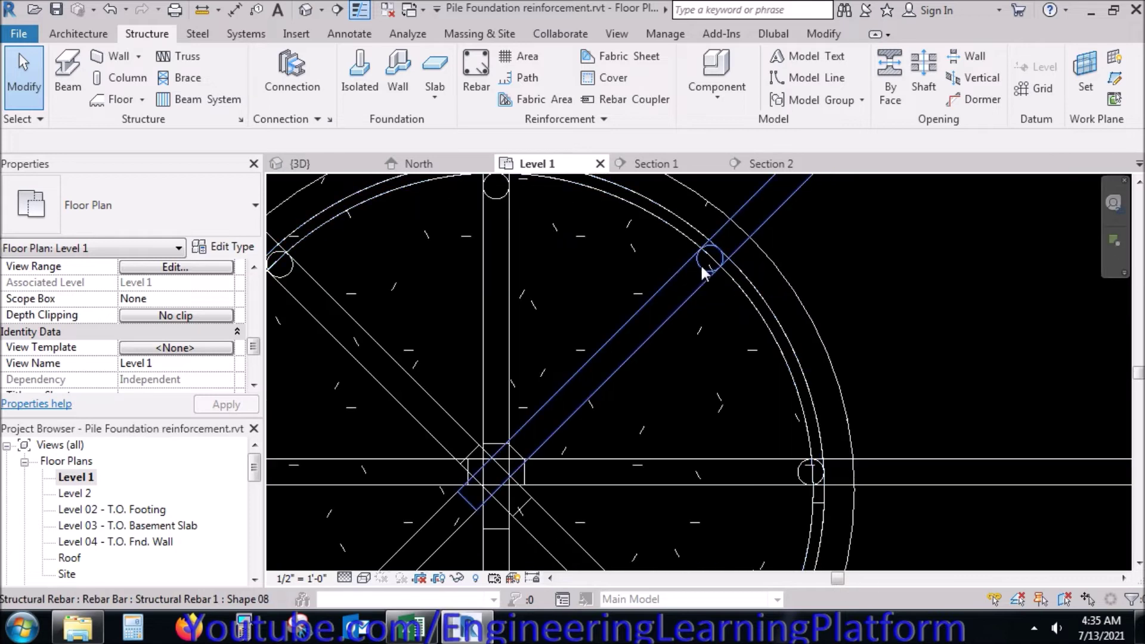
left_click(702, 263)
scroll(721, 311, "down", 3)
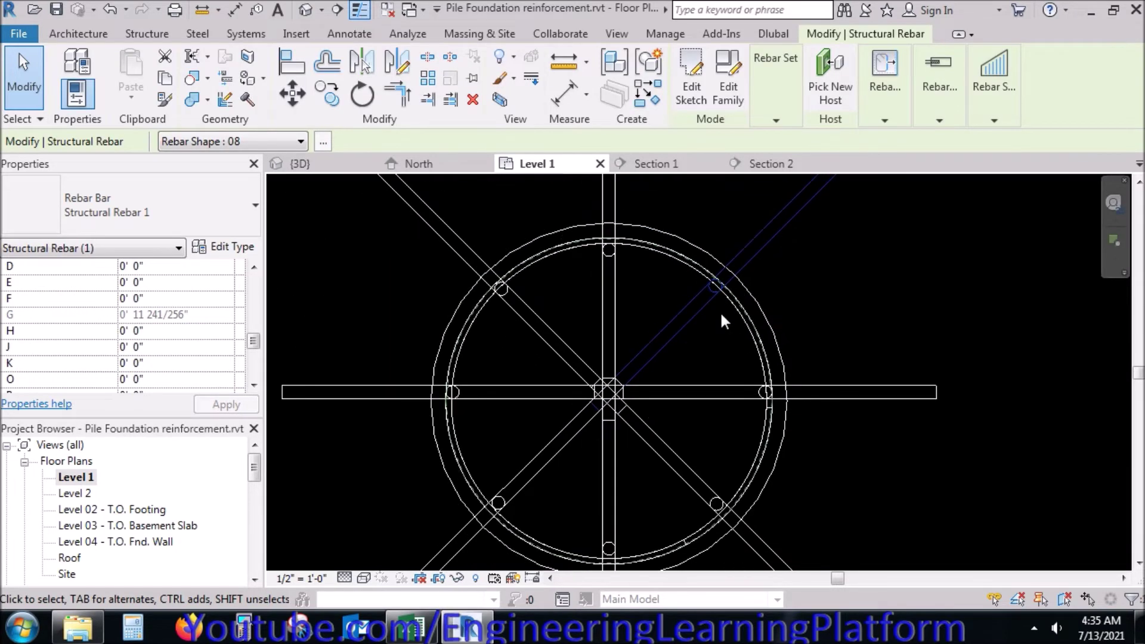
key("Escape")
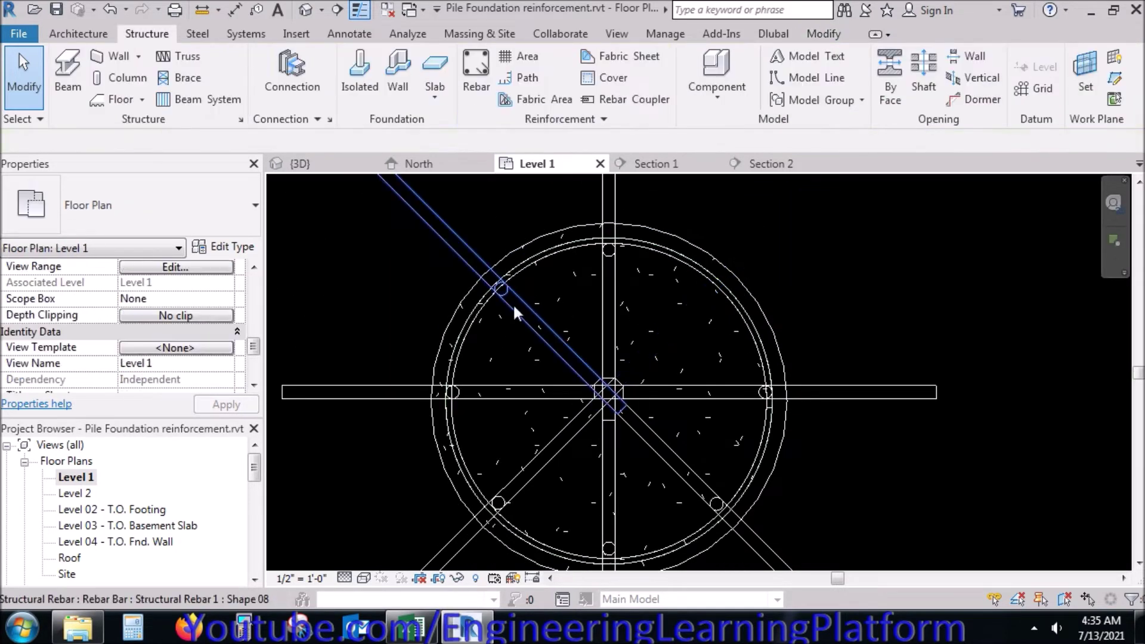
left_click(508, 295)
key("Delete")
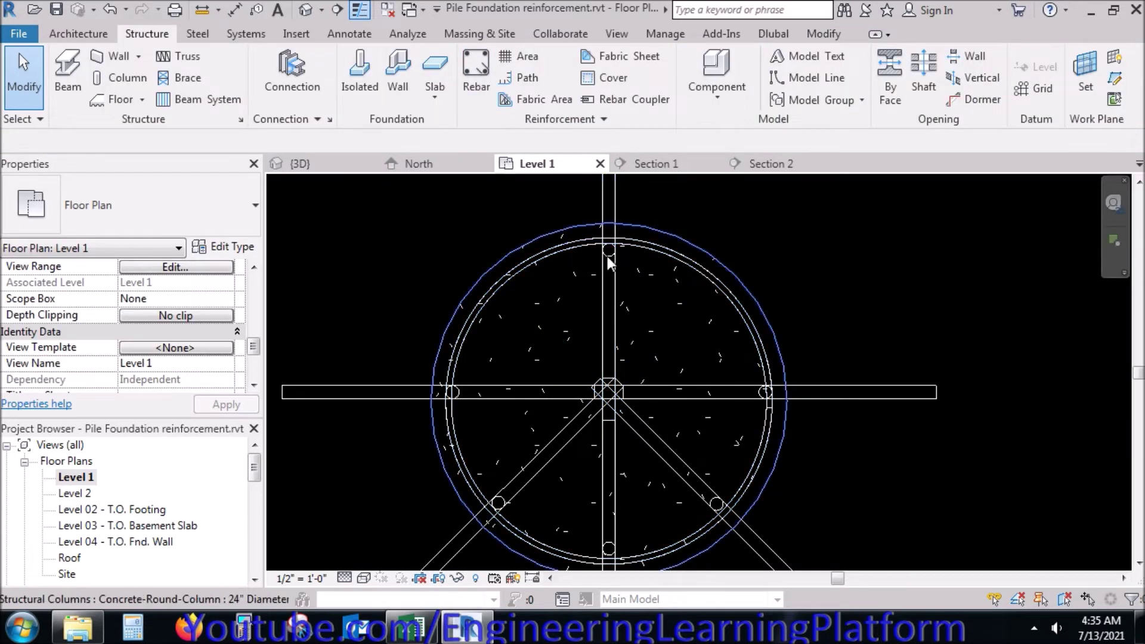
Step: Delete the round pile column, restore it with undo, and select the upper vertical bar
left_click(606, 253)
key("Delete")
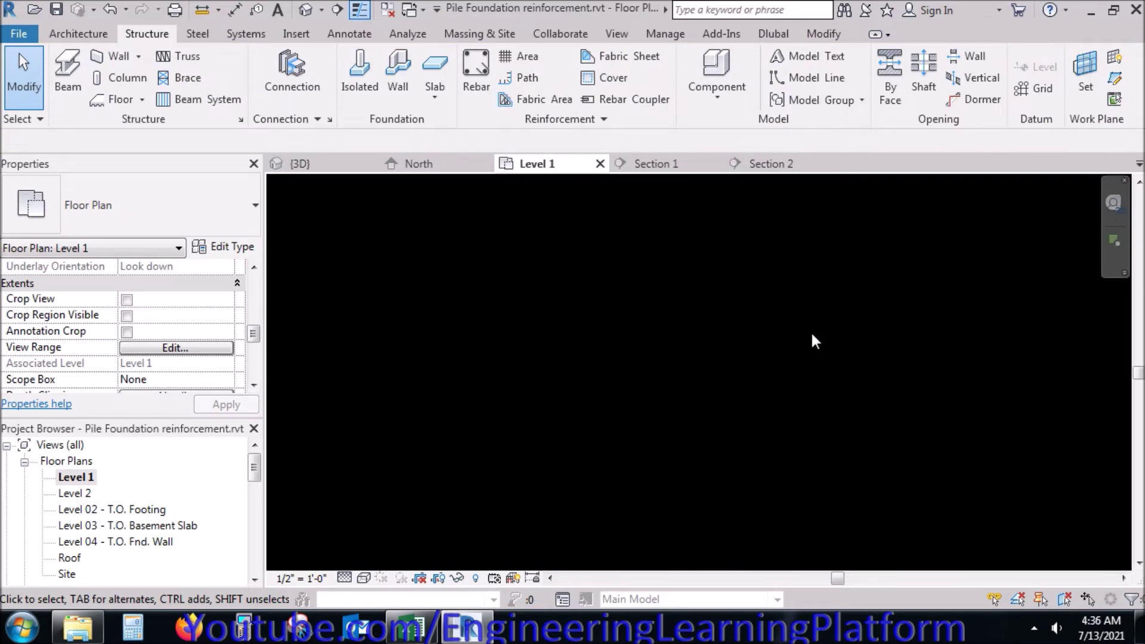
key("ctrl+z")
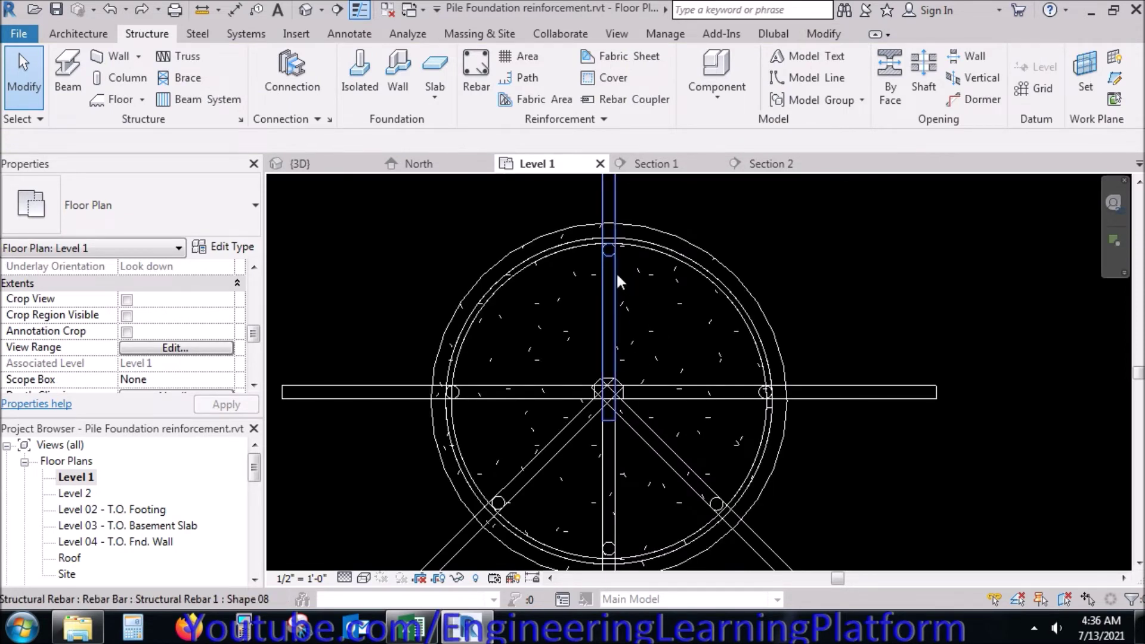
left_click(616, 265)
key("Escape")
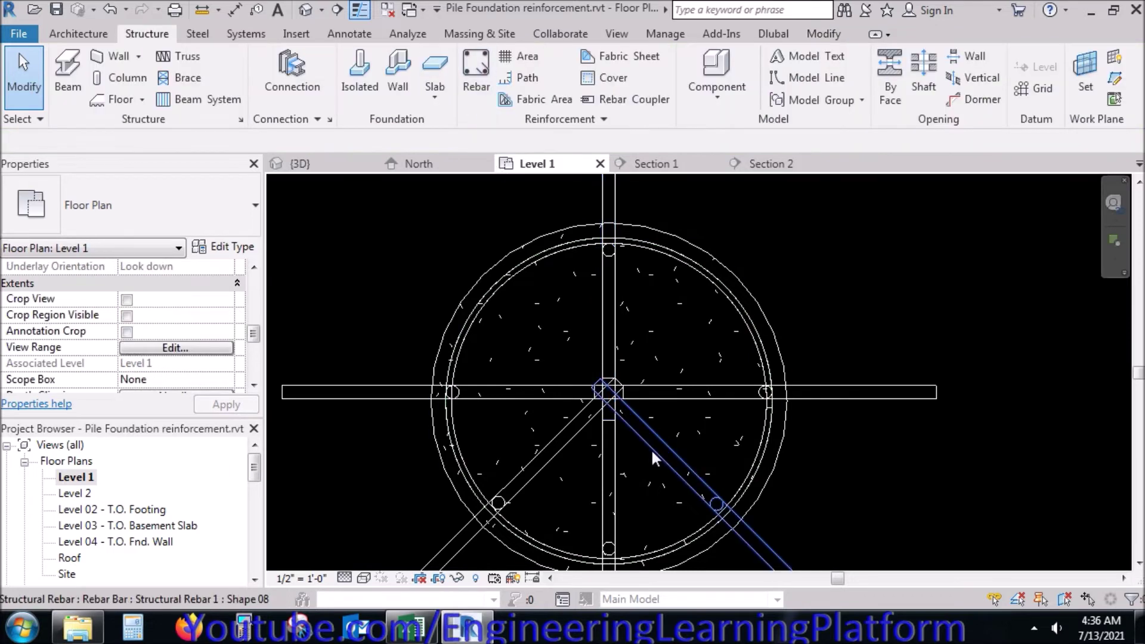
left_click(608, 202)
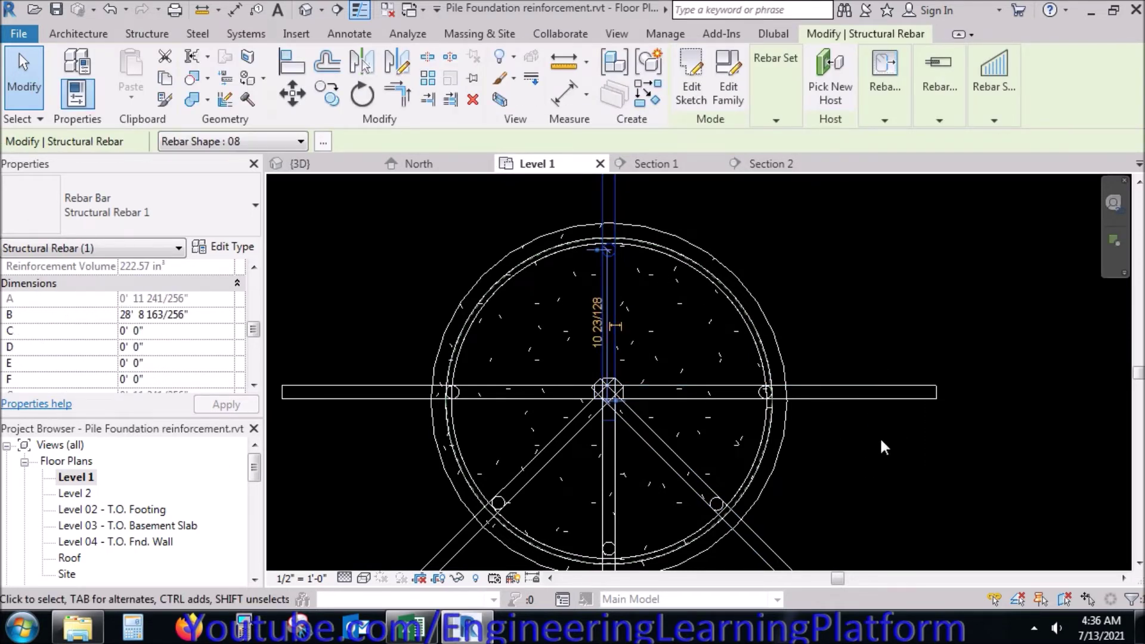
Step: Delete the upper vertical bar, both horizontal bars, and both lower diagonal bars
left_click(924, 394, "ctrl")
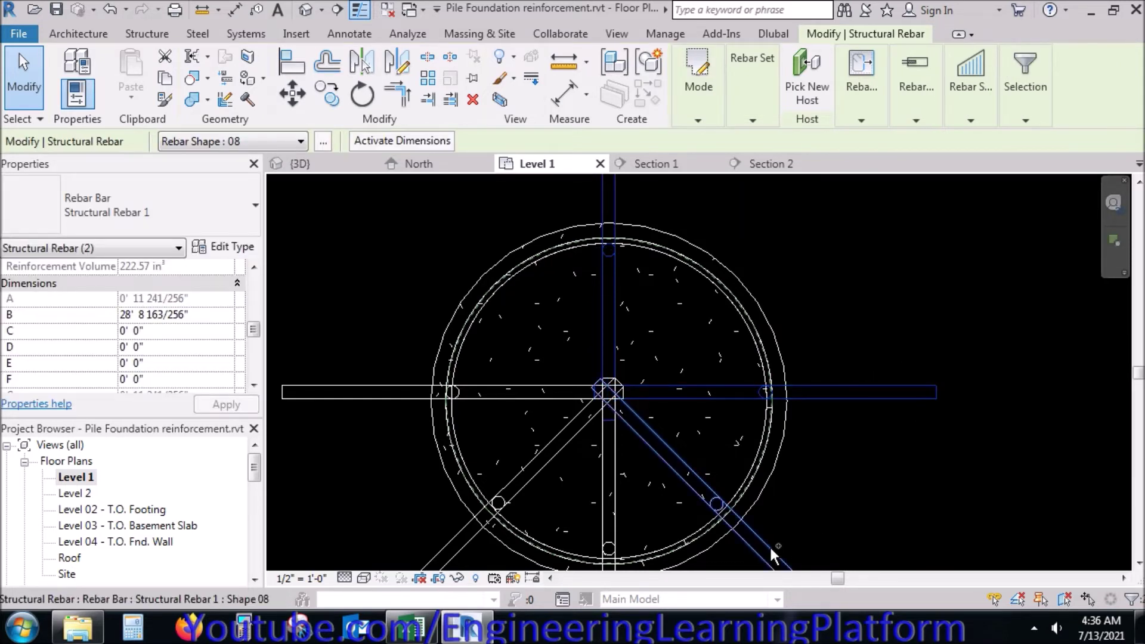
left_click(391, 392, "ctrl")
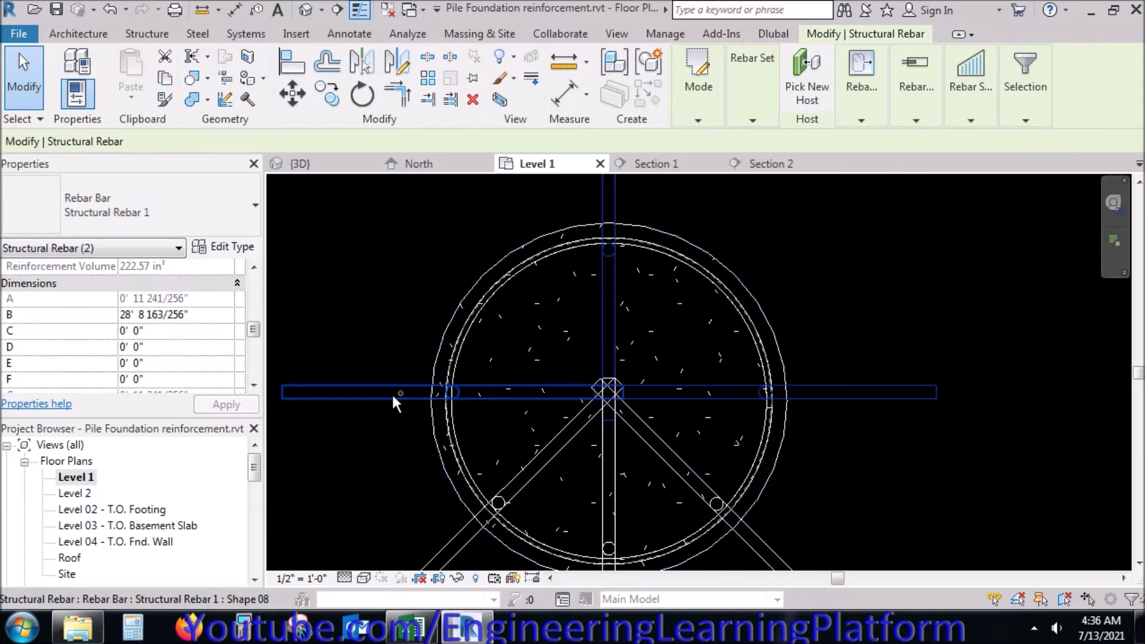
left_click(478, 98)
middle_click_drag(635, 426, 669, 360)
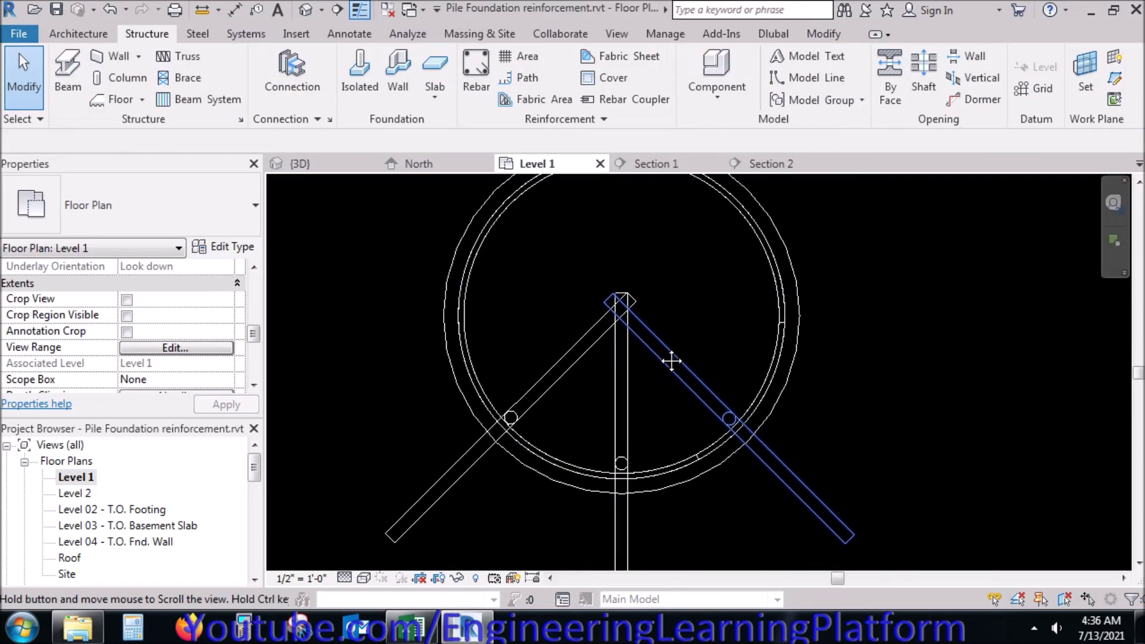
left_click(751, 463)
left_click(460, 459, "ctrl")
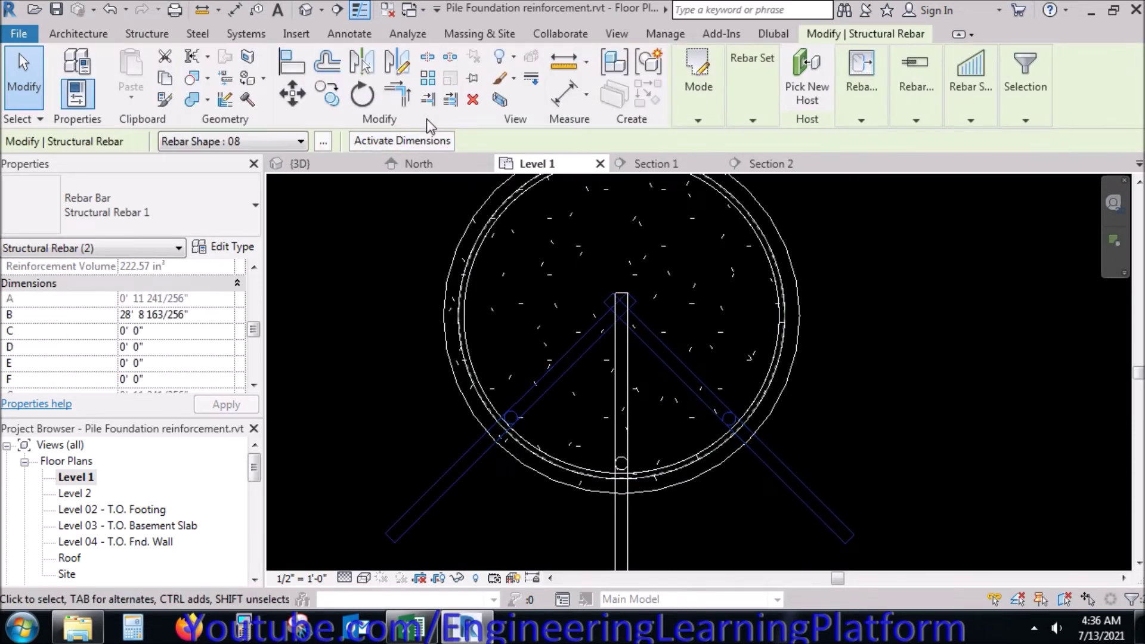
left_click(473, 99)
scroll(617, 469, "up", 3)
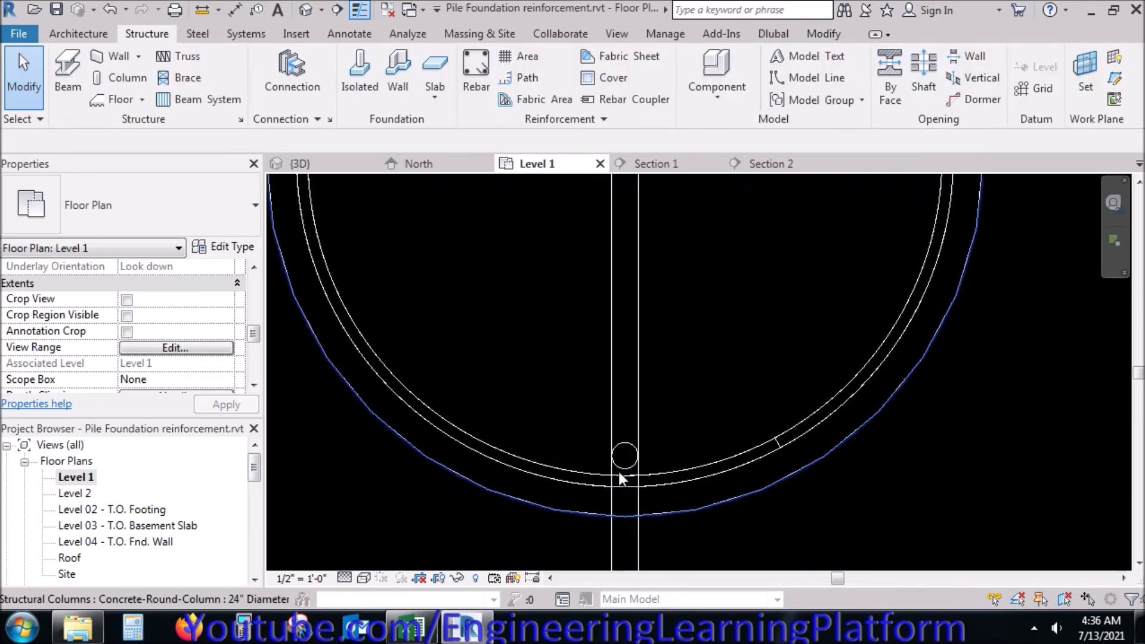
Step: Select the spiral rebar, start a Move and cancel it, then reselect the spiral
scroll(622, 490, "down", 3)
mouse_move(687, 397)
middle_mouse_down()
mouse_move(701, 342)
mouse_move(706, 358)
middle_mouse_up()
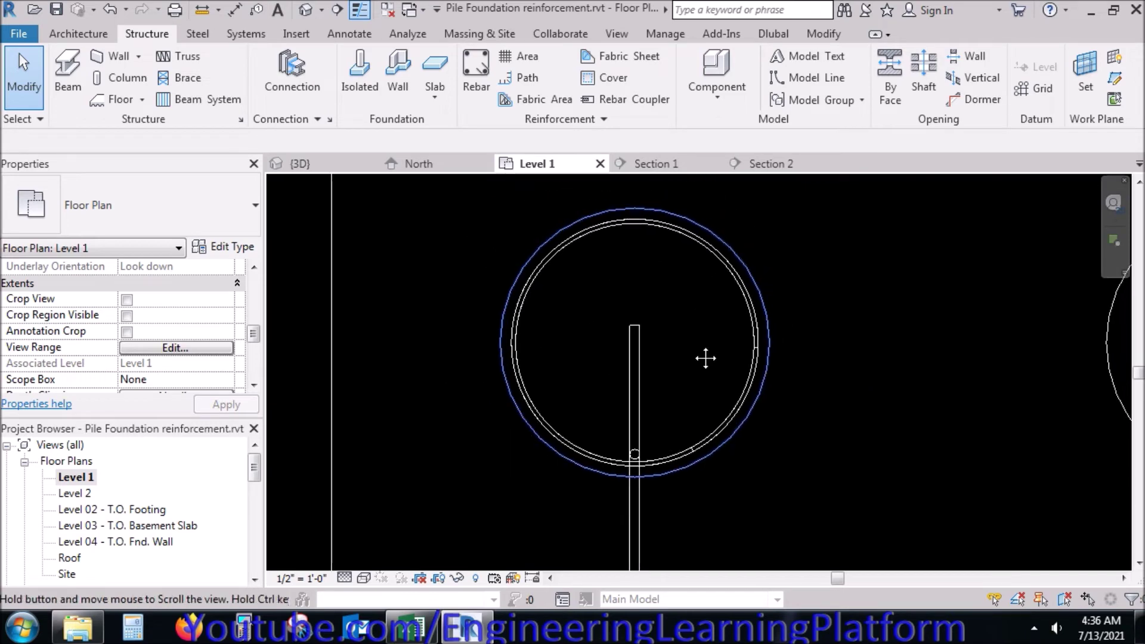
left_click(710, 436)
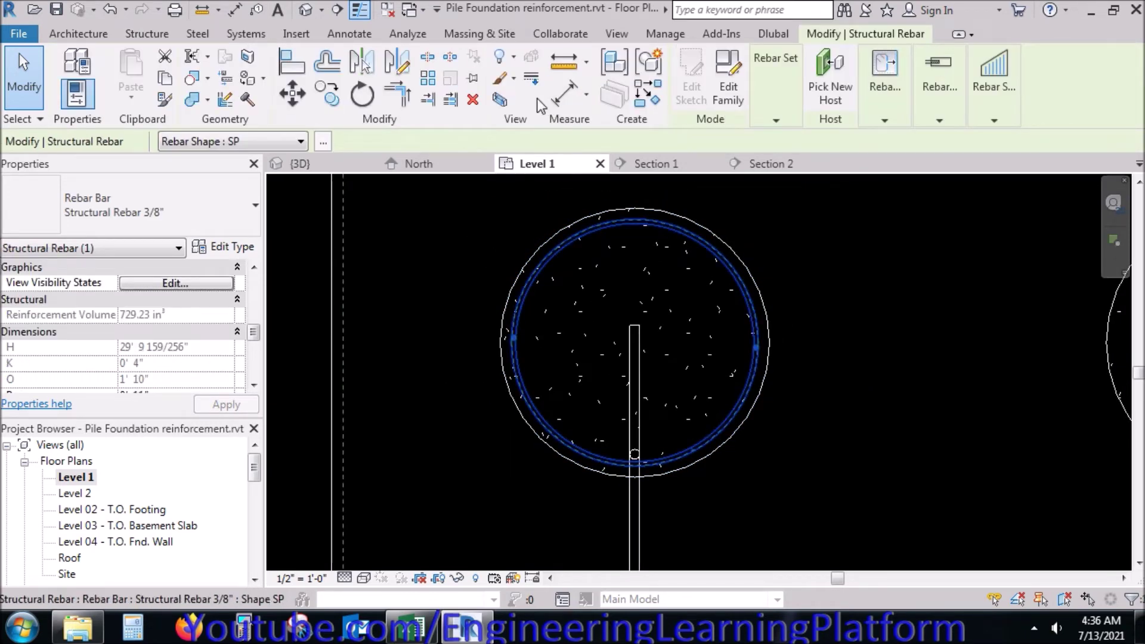
left_click(292, 94)
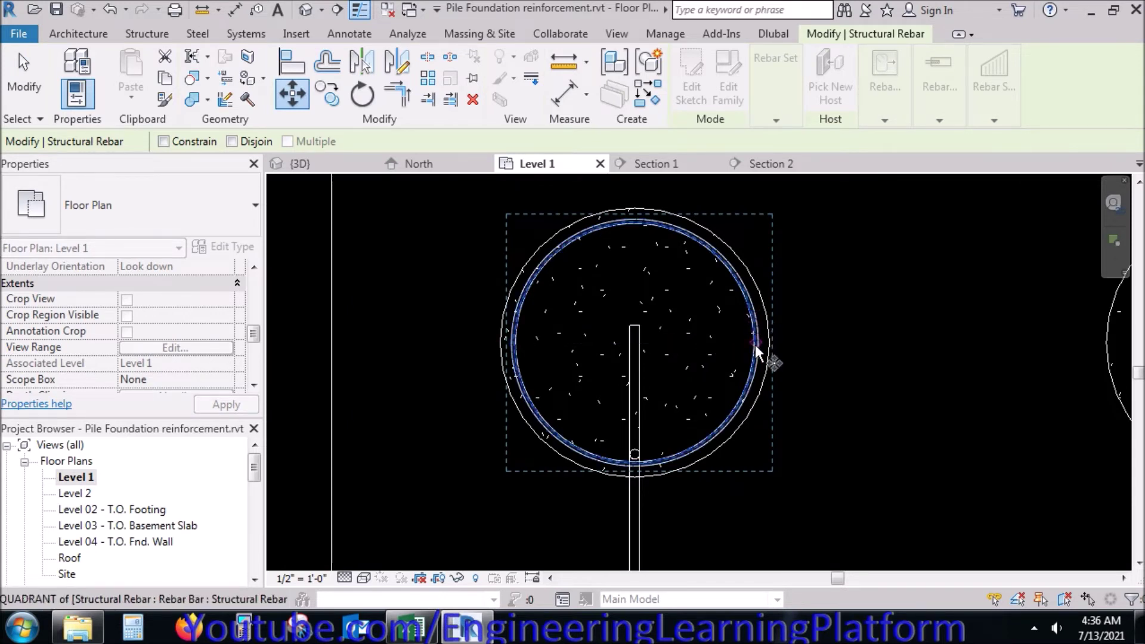
key("Escape")
key("Escape")
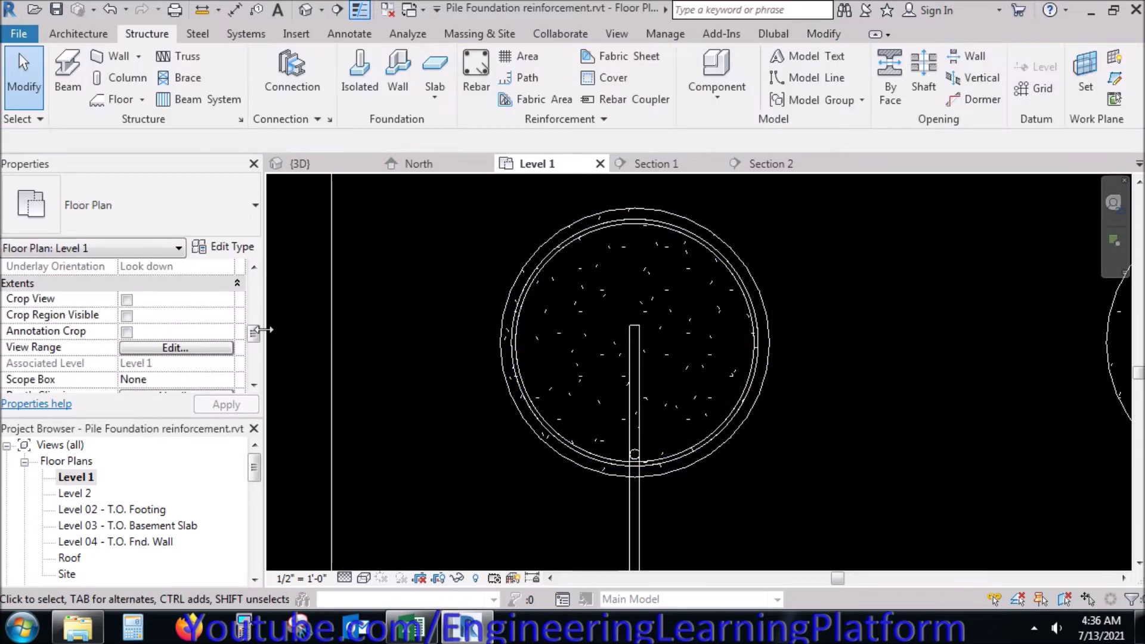
left_click(511, 313)
left_click_drag(258, 346, 258, 362)
Step: Try a spiral radius R of 12" and apply it
left_click(173, 268)
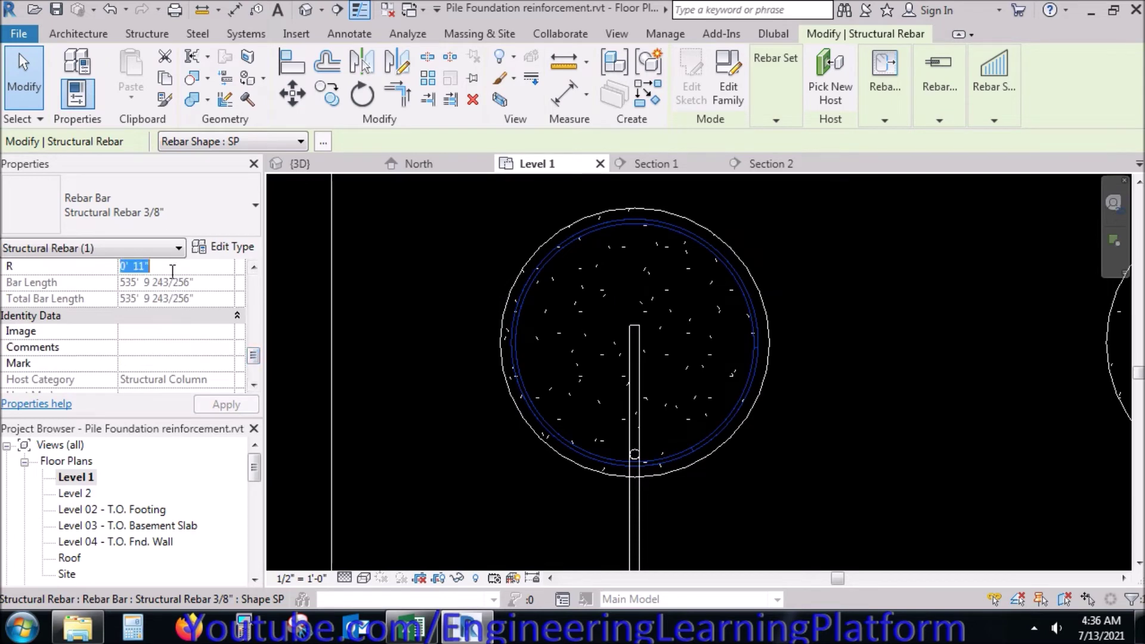
type("12")
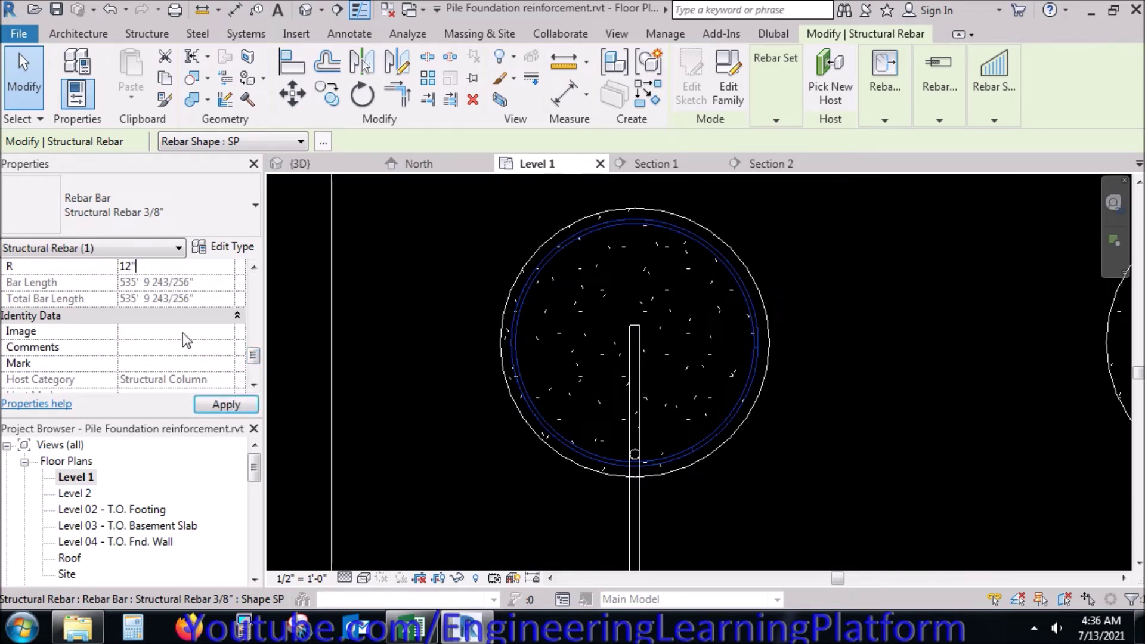
left_click(202, 404)
left_click(839, 395)
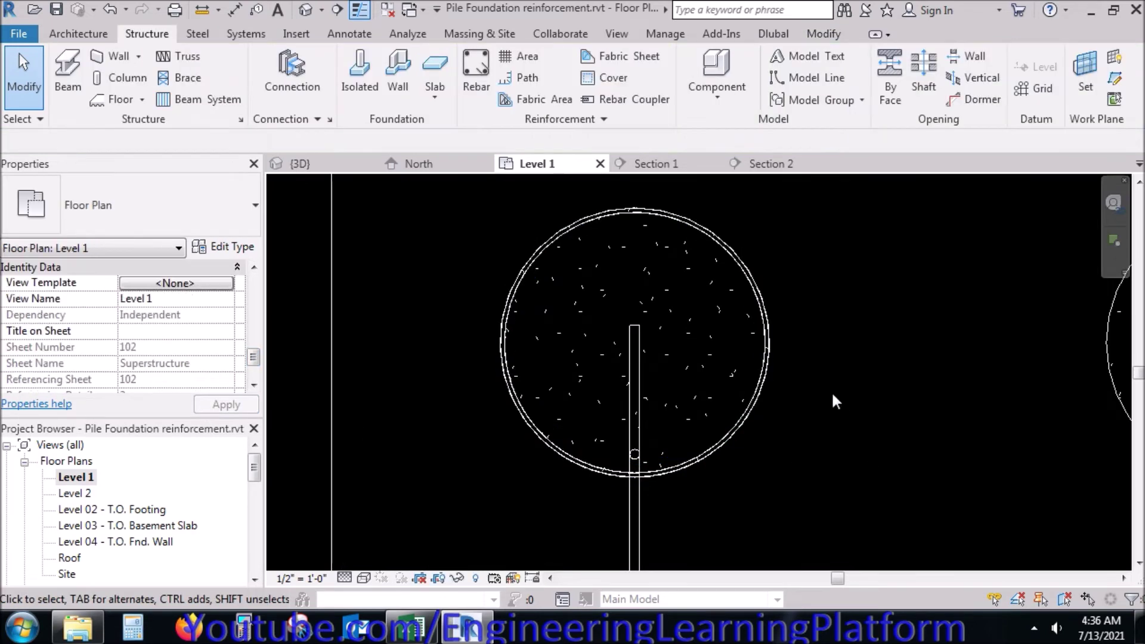
scroll(766, 366, "up", 2)
scroll(767, 367, "up", 2)
scroll(767, 366, "down", 3)
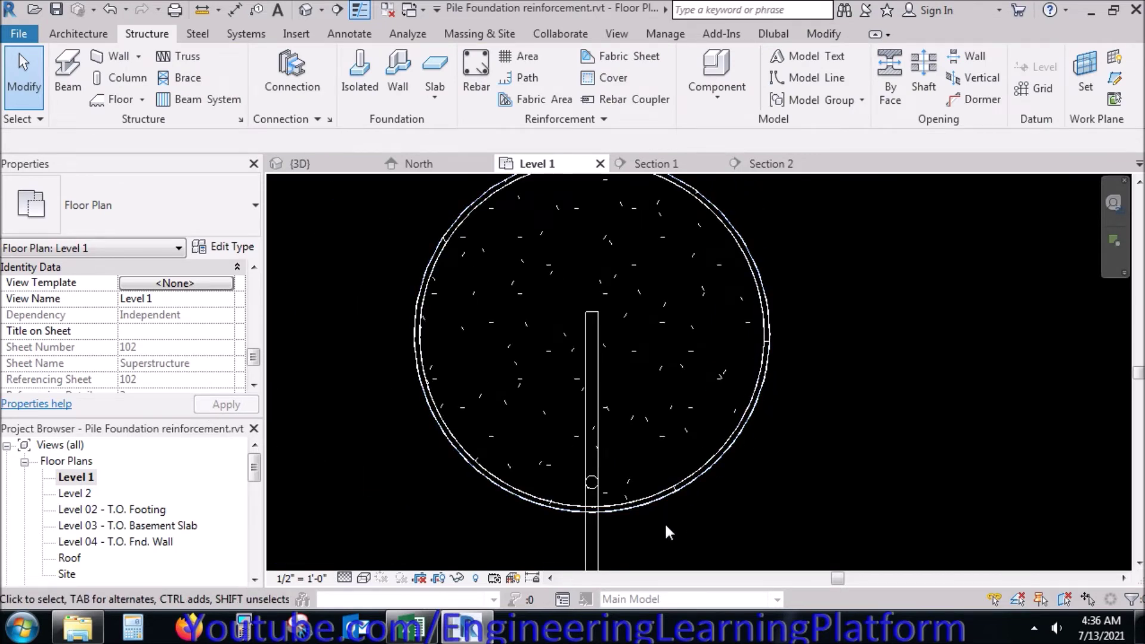
scroll(666, 507, "down", 1)
Step: Set the spiral rebar's R back to 0' 11" and apply it
left_click(738, 406)
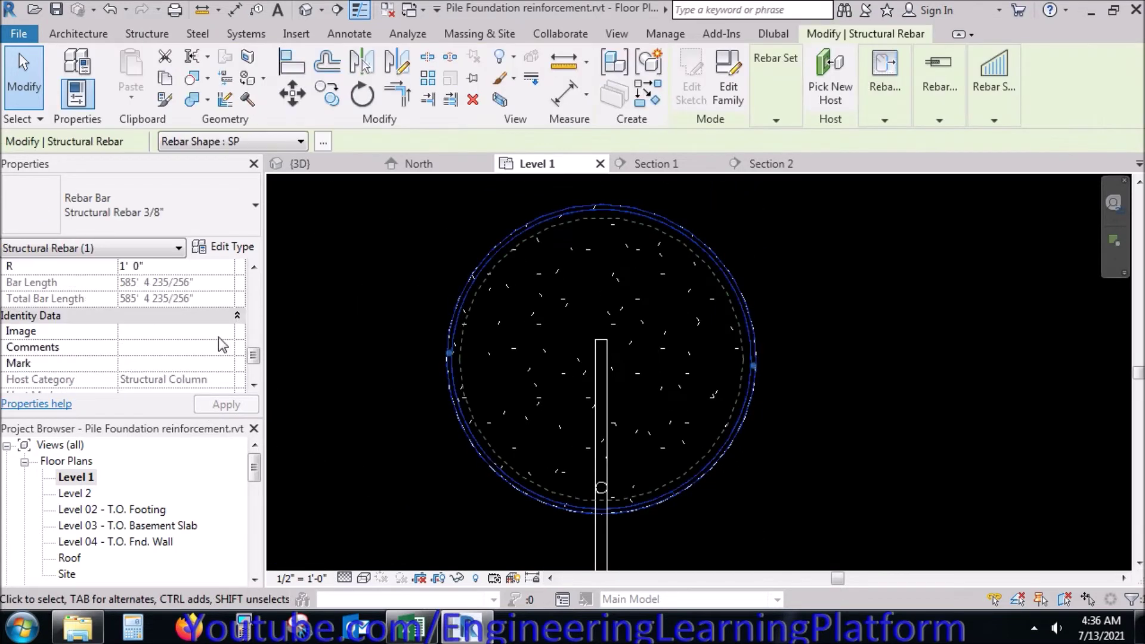
scroll(257, 353, "up", 1)
scroll(256, 353, "up", 1)
left_click(192, 299)
type("11")
key("Return")
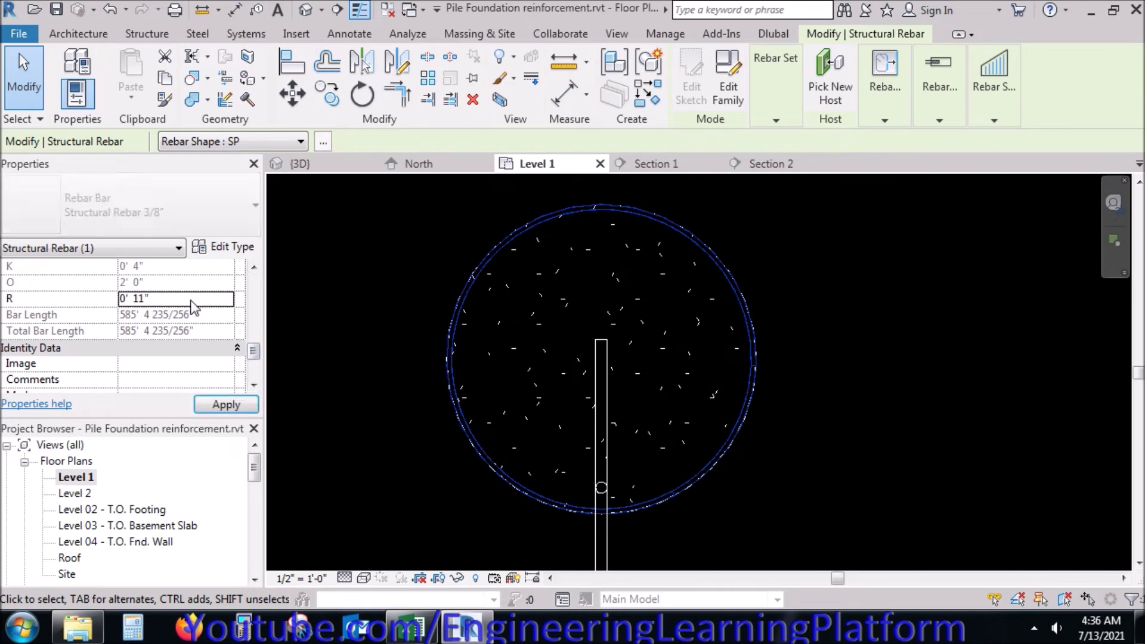
left_click(241, 405)
left_click(435, 471)
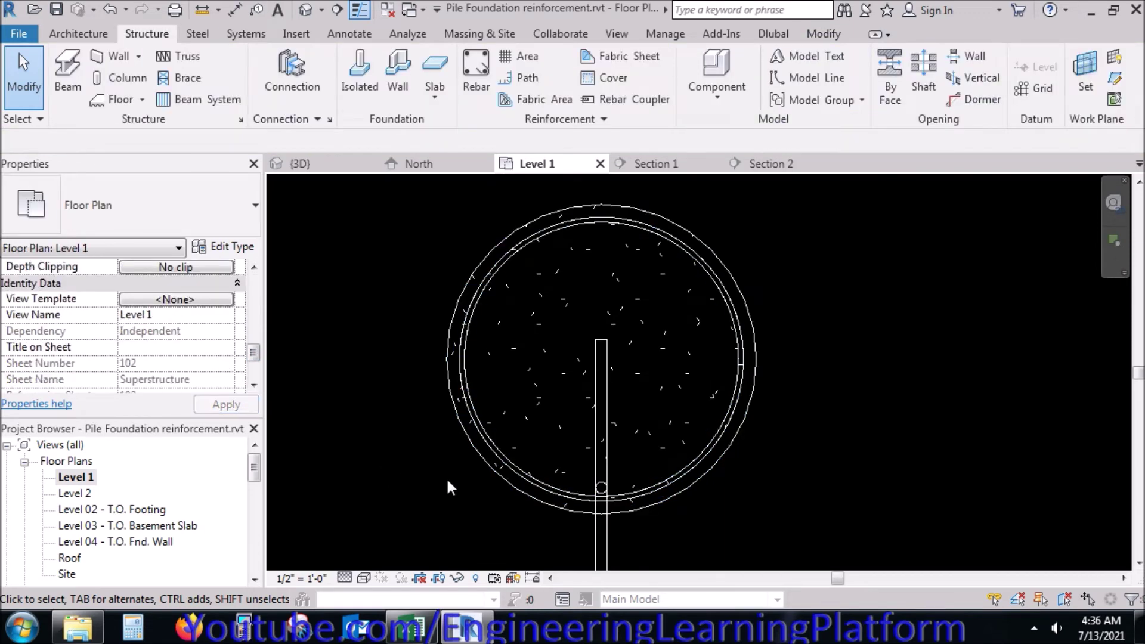
scroll(600, 492, "up", 3)
Step: Mirror the remaining straight bar about the horizontal centreline and select both halves
left_click(600, 492)
scroll(544, 532, "down", 3)
scroll(544, 535, "down", 2)
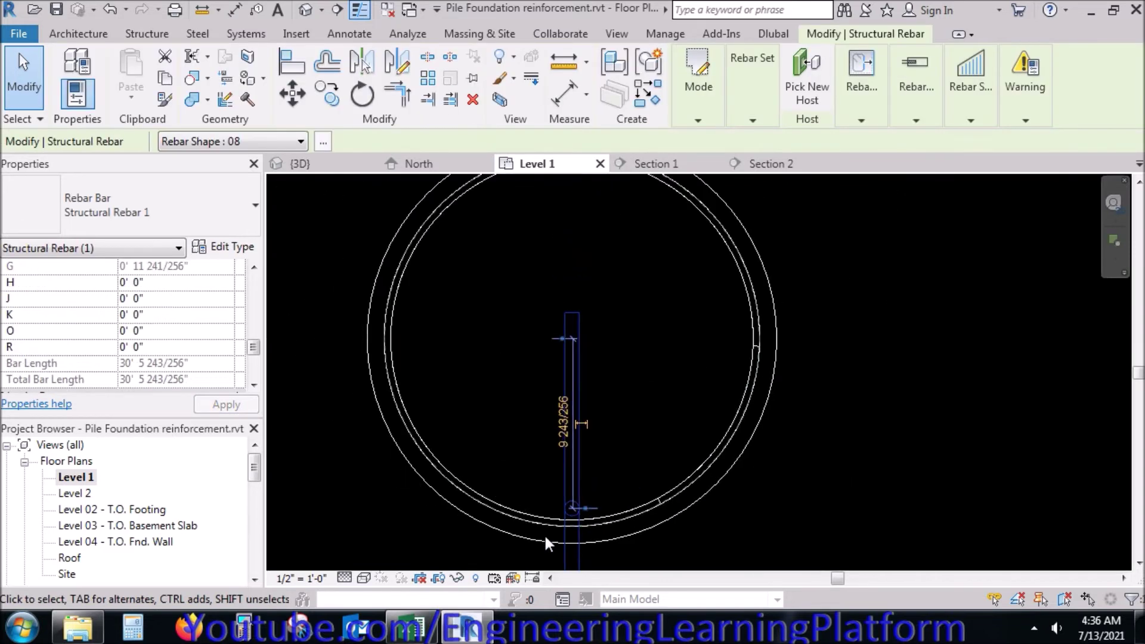
left_click(361, 63)
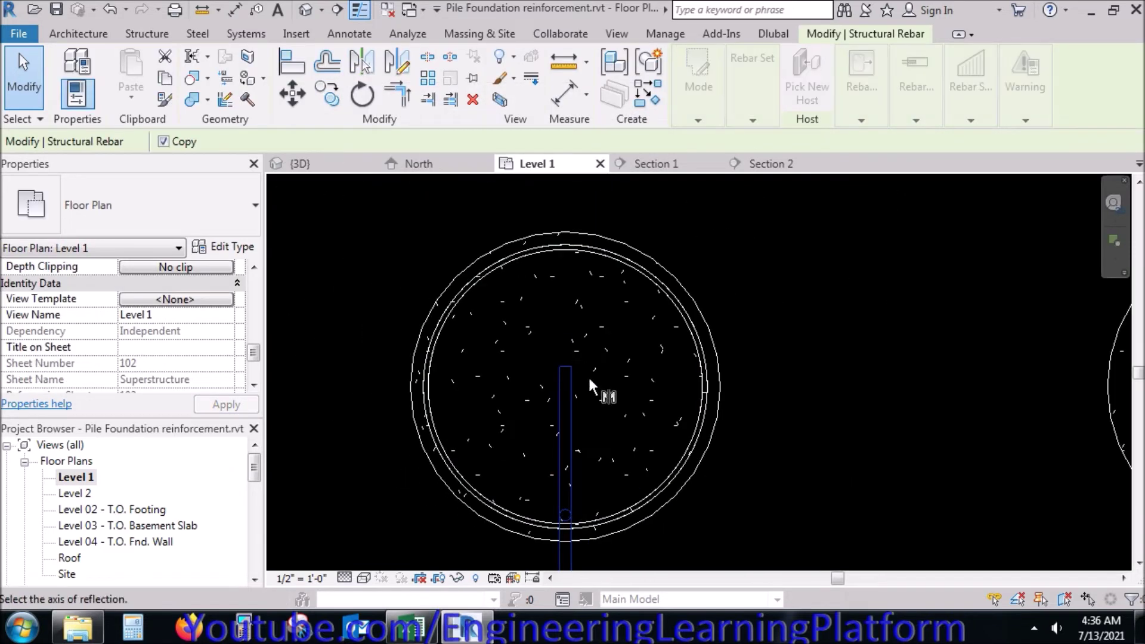
left_click(604, 387)
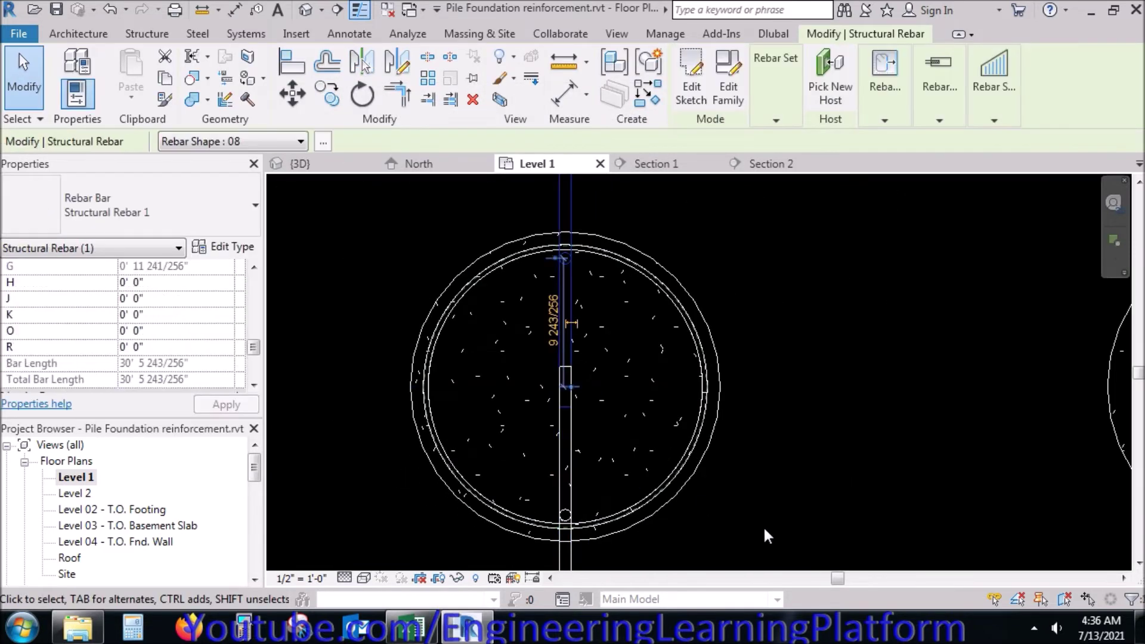
left_click(581, 495, "ctrl")
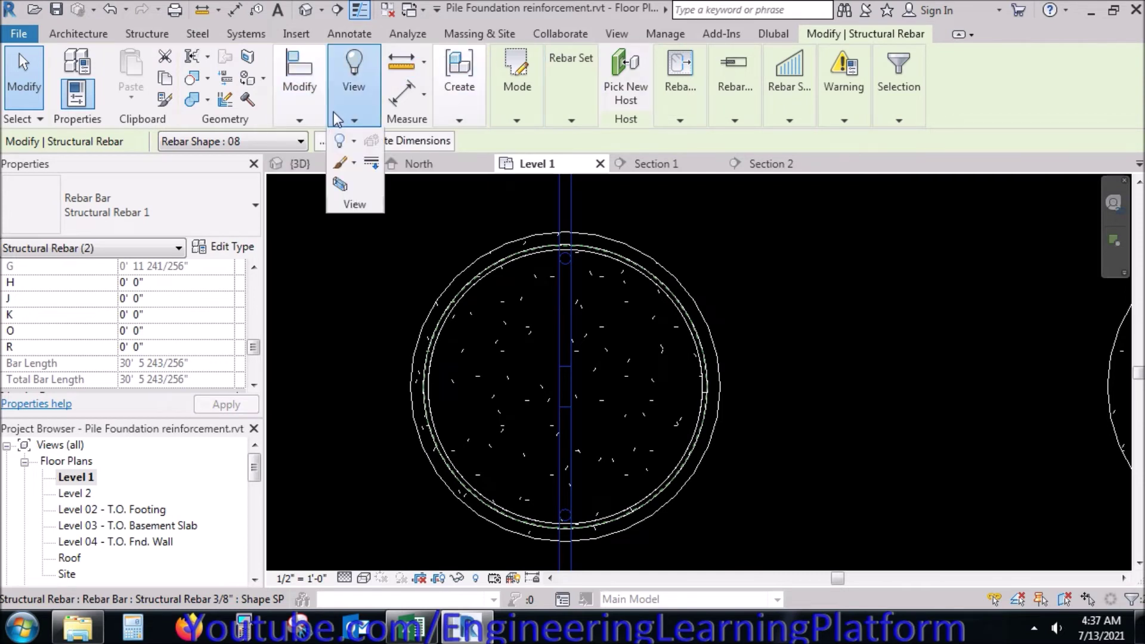
mouse_move(299, 86)
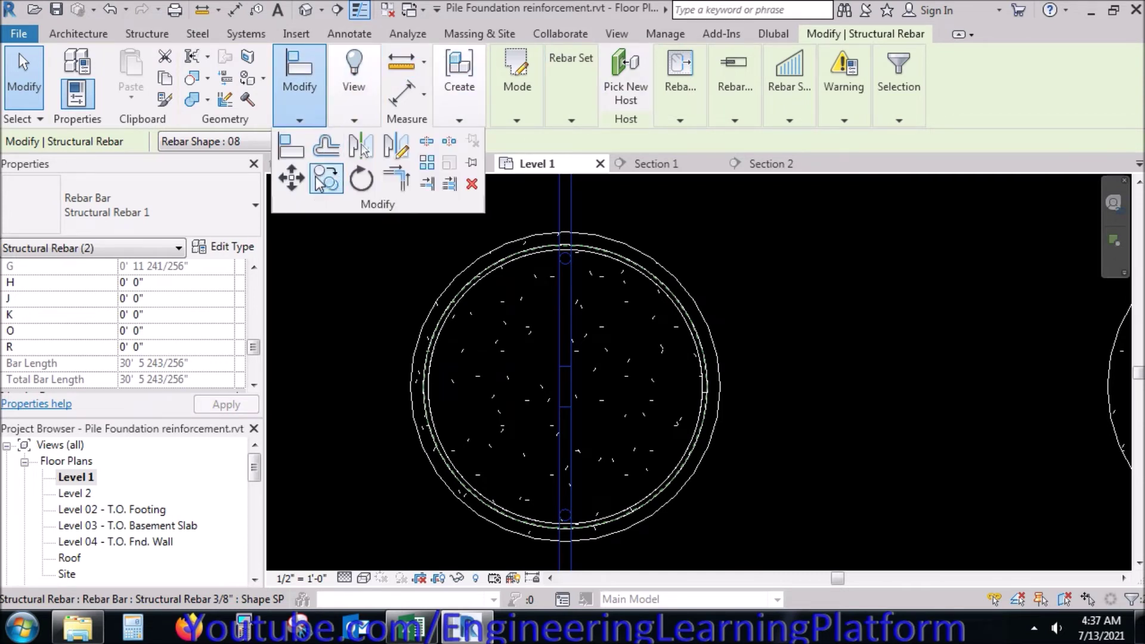
Step: Make three 45° rotated copies of the vertical bar about the pile centre, creating diagonals and a horizontal
left_click(361, 179)
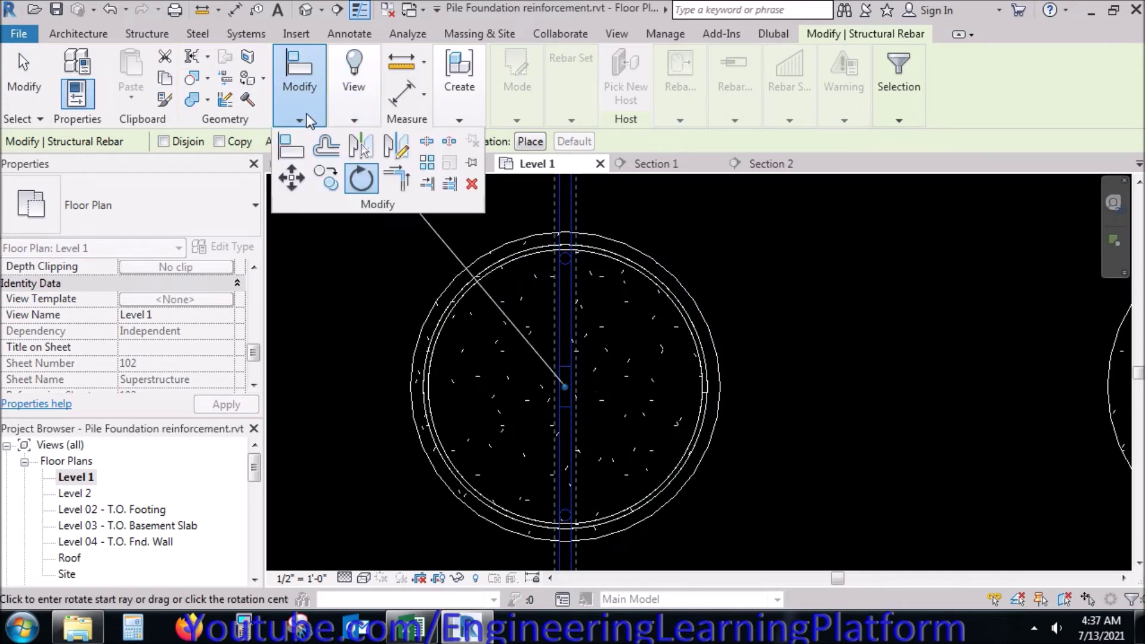
left_click(245, 138)
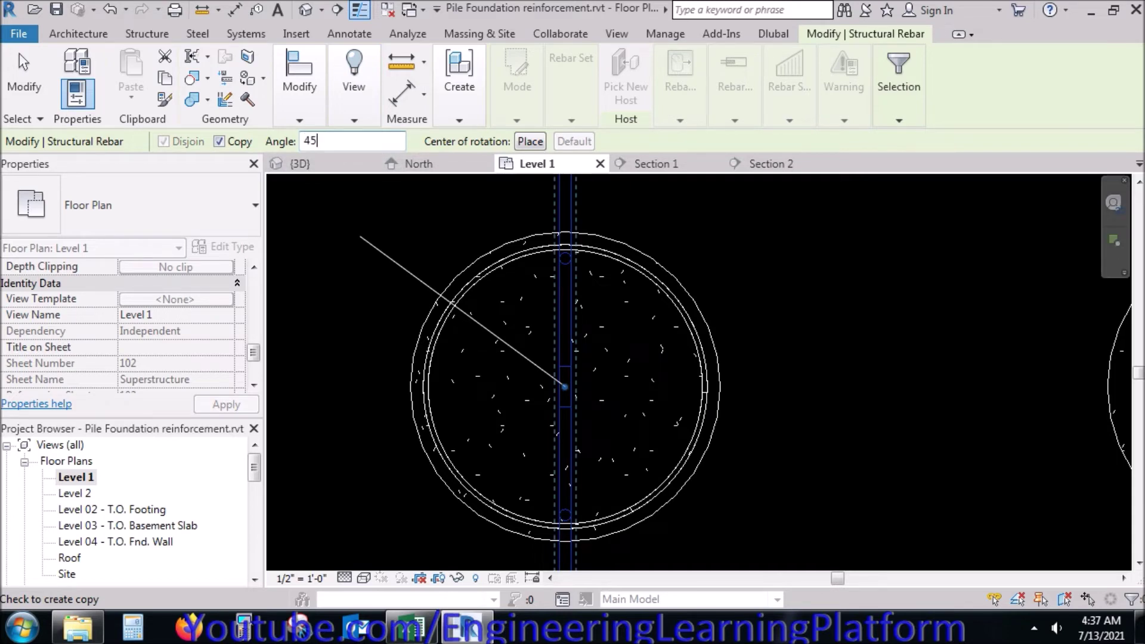
key("Return")
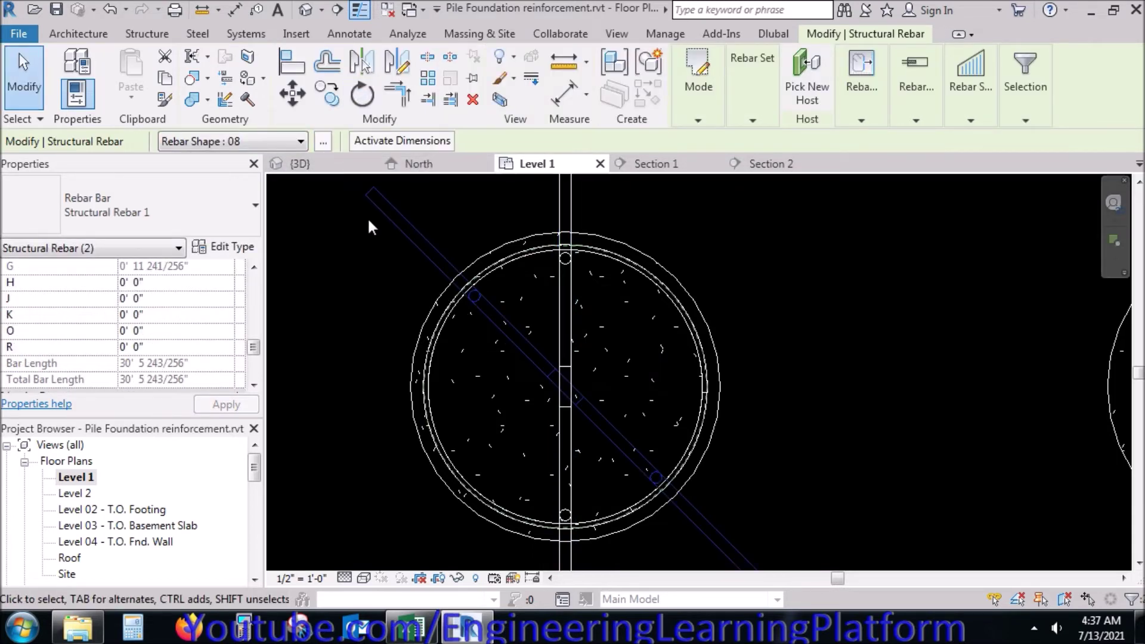
left_click(361, 93)
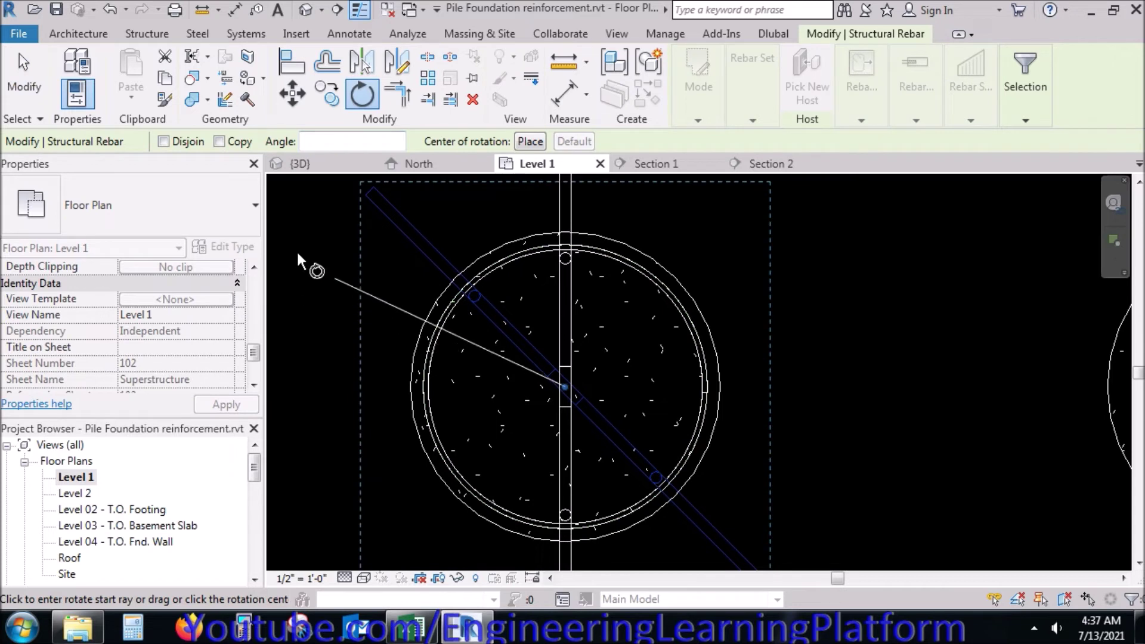
left_click(219, 141)
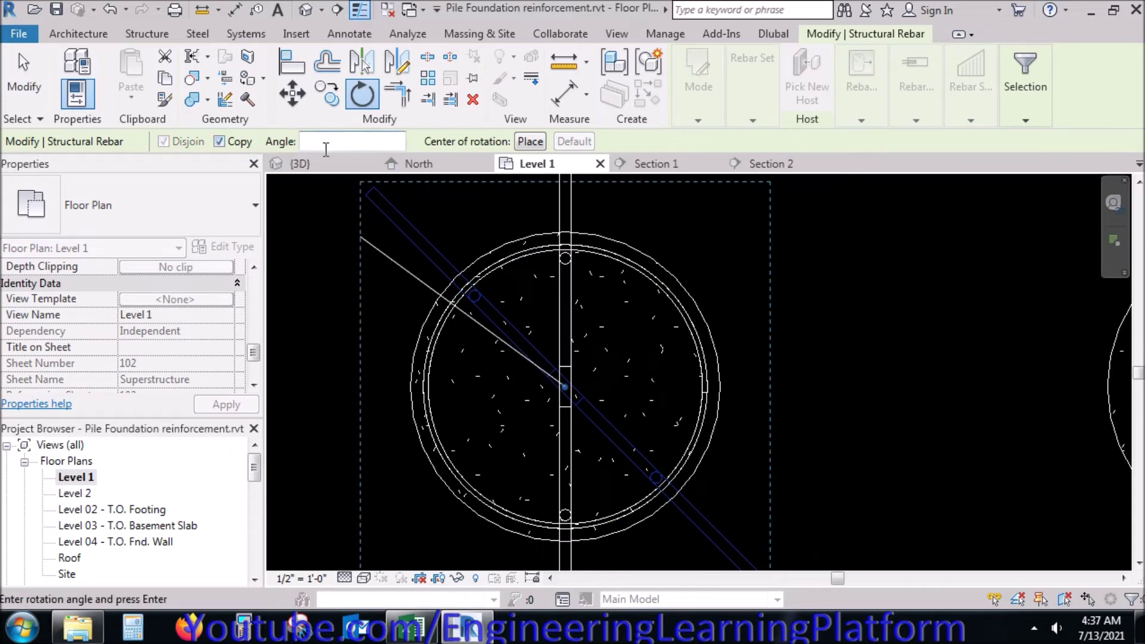
key("Return")
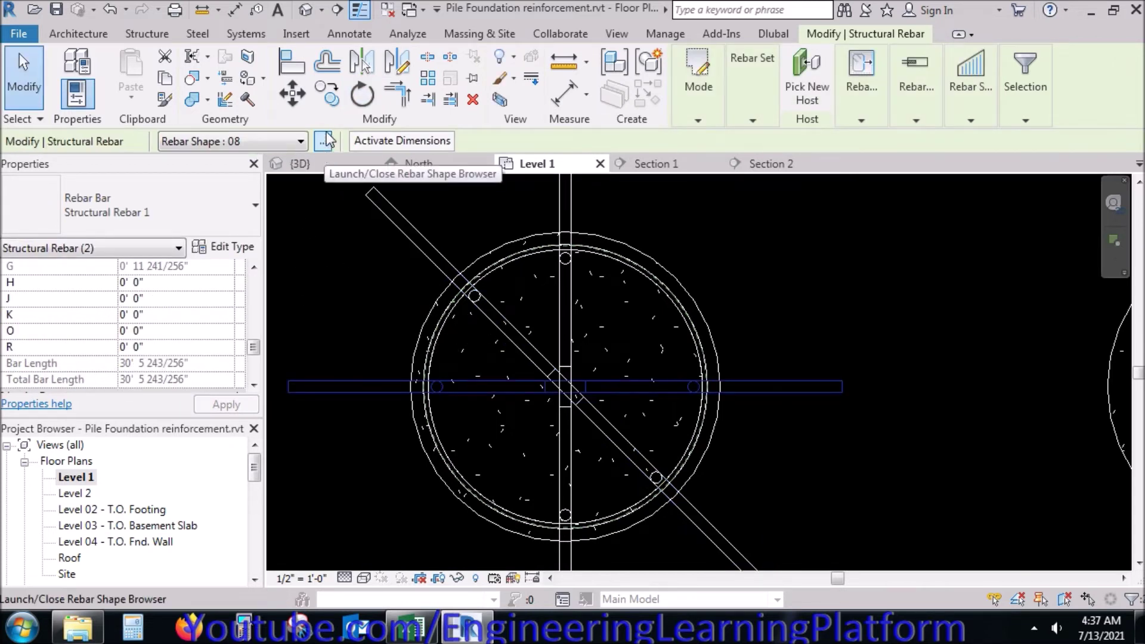
left_click(362, 95)
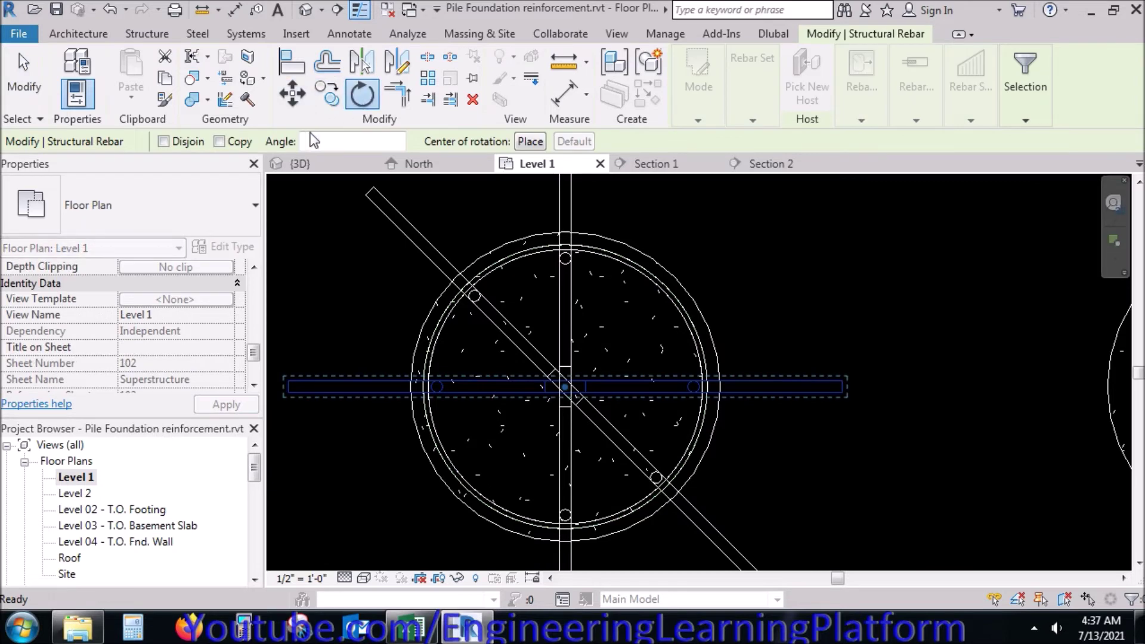
left_click(238, 143)
type("45")
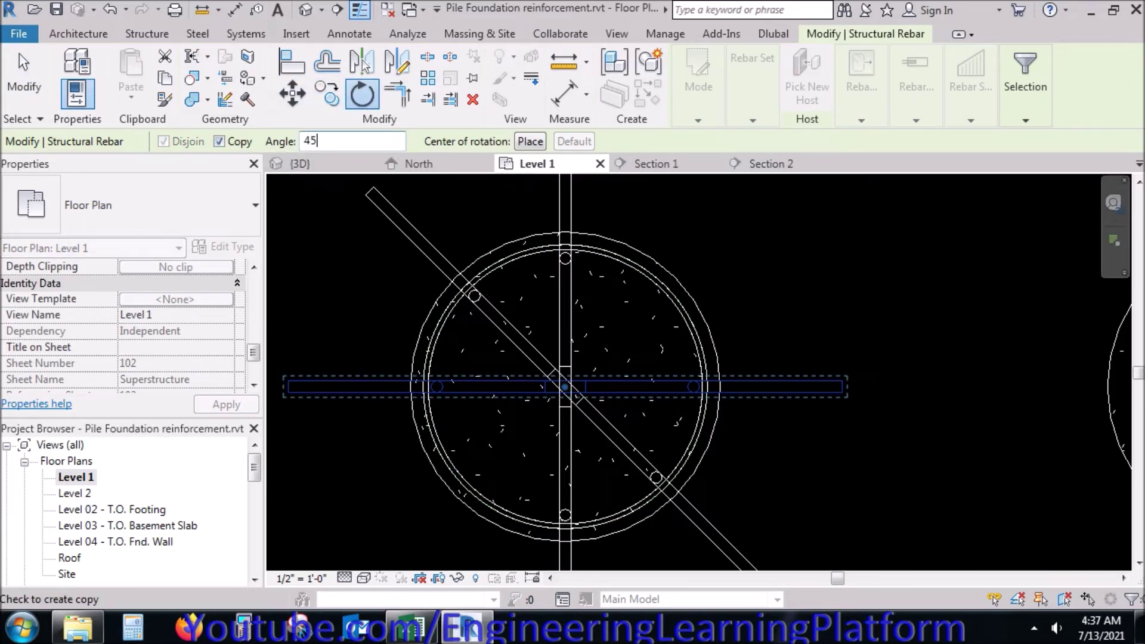
key("Return")
left_click(371, 457)
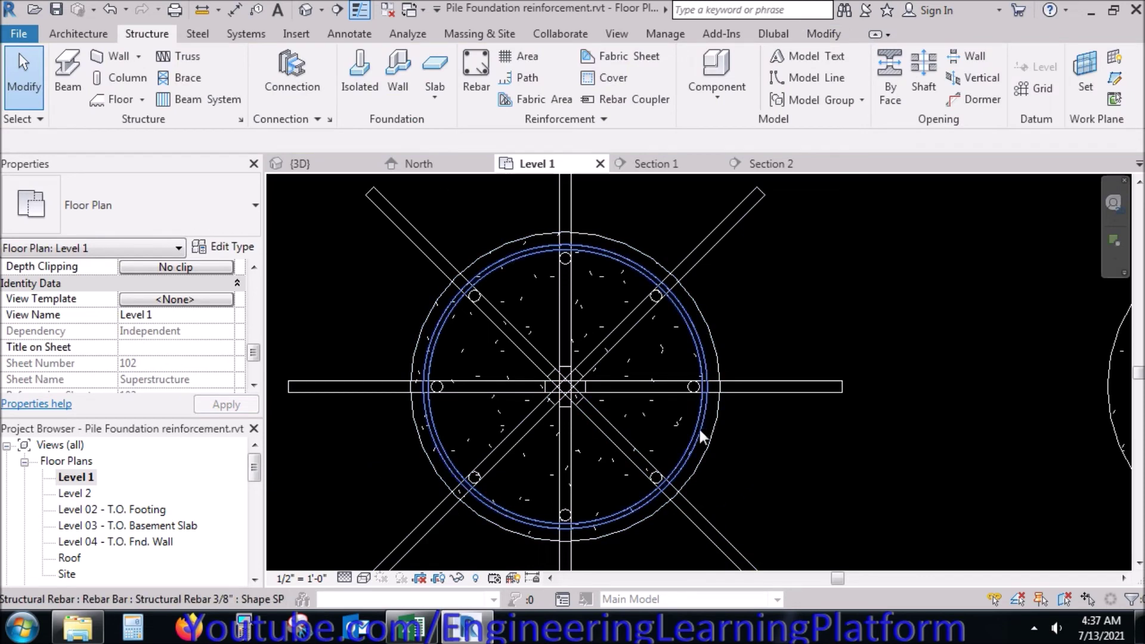
scroll(650, 350, "down", 3)
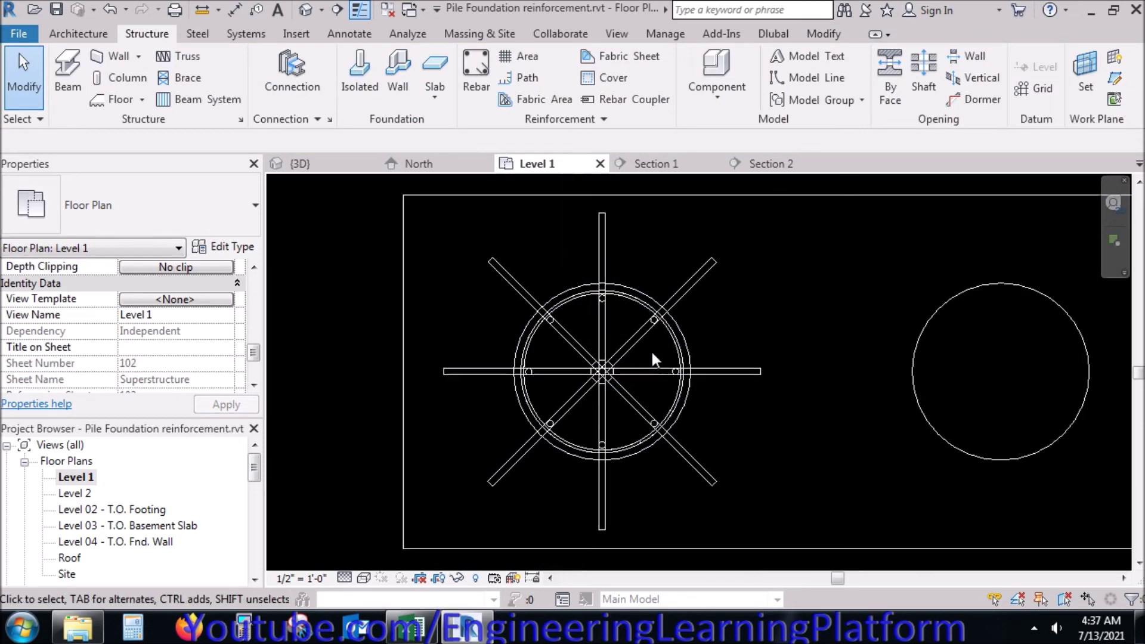
Step: Select the circular tie and all the straight bars in the pile
left_click(634, 307)
left_click_drag(767, 275, 429, 225)
left_click_drag(731, 330, 733, 332, "ctrl")
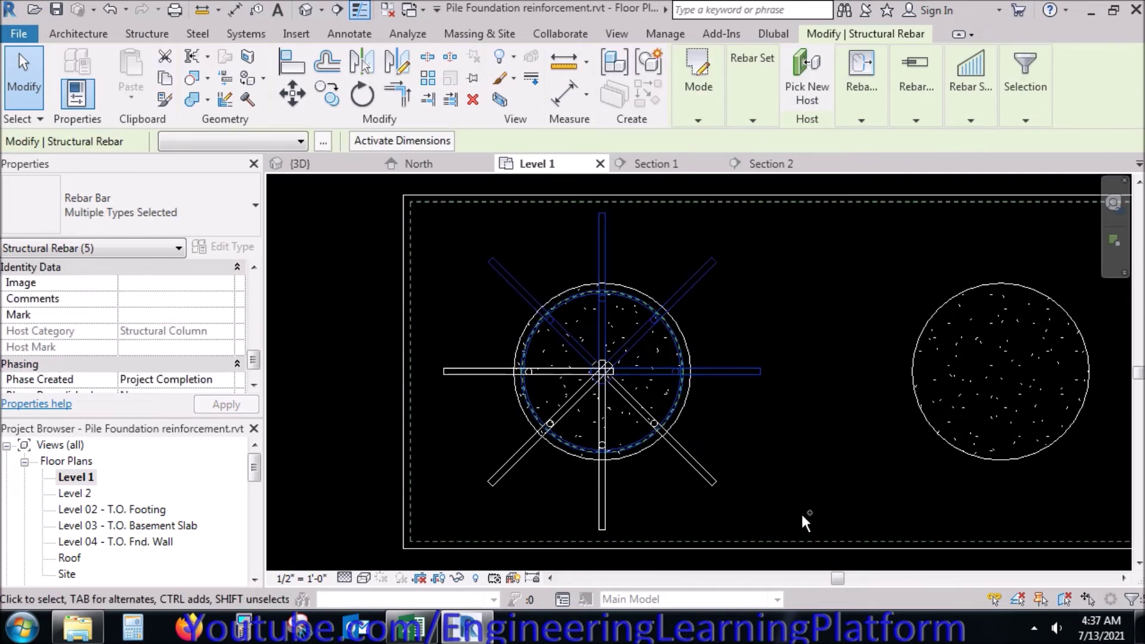
left_click_drag(703, 509, 428, 468, "ctrl")
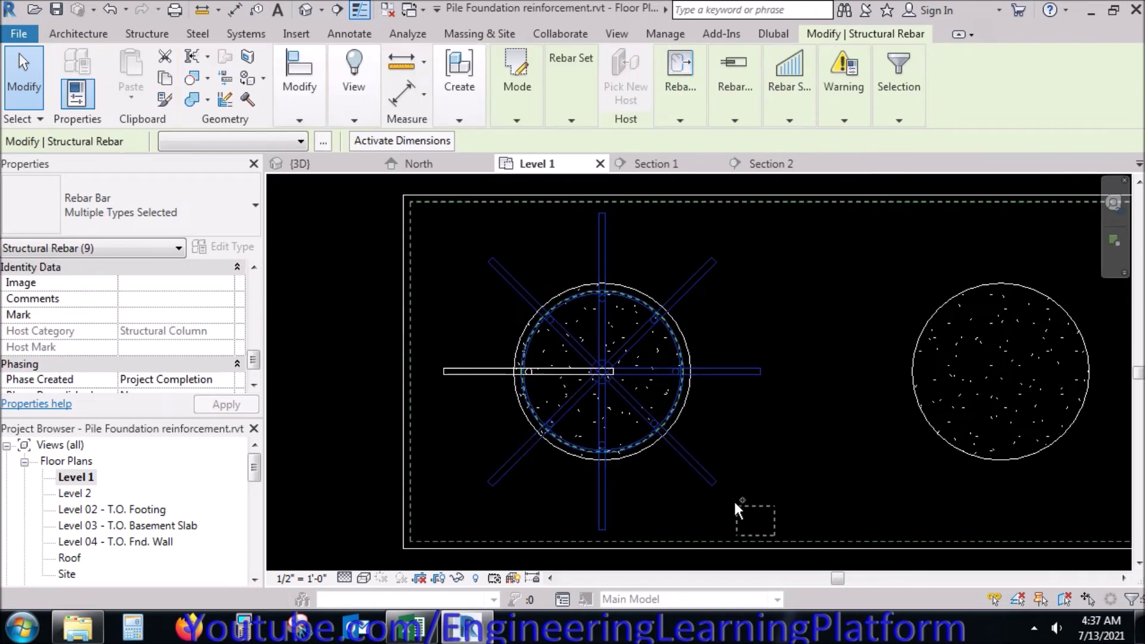
scroll(209, 358, "up", 1)
scroll(209, 364, "down", 4)
scroll(209, 371, "up", 1)
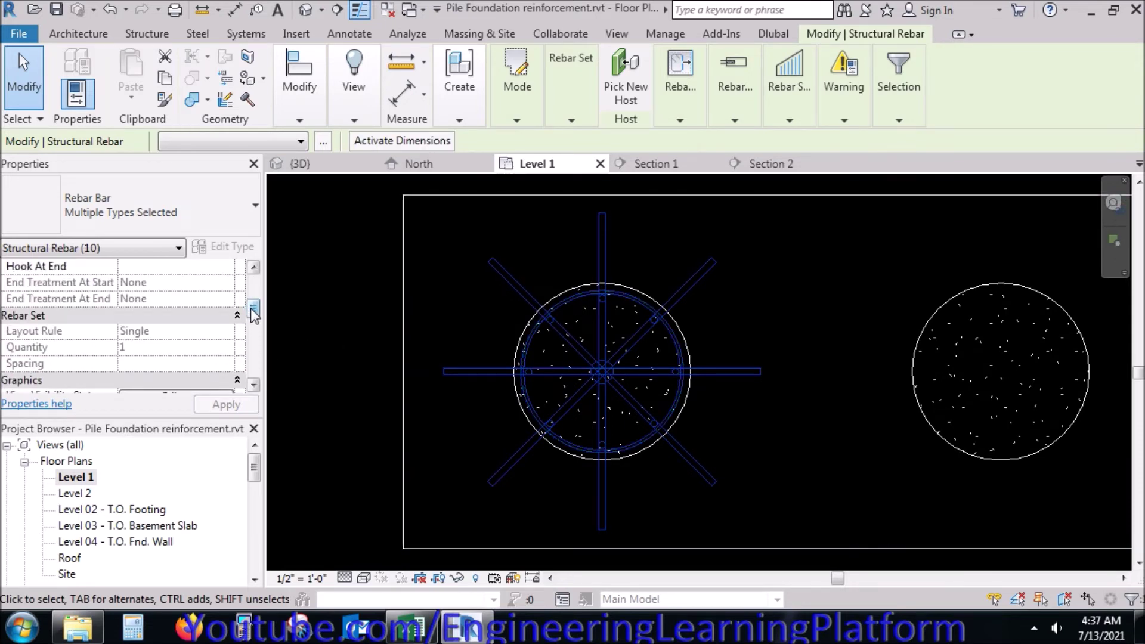
left_click_drag(253, 316, 254, 328)
Step: Set the rebars to View unobscured and View as solid in all 3D views, then open {3D}
left_click(220, 320)
left_click_drag(397, 223, 394, 369)
left_click(612, 370)
left_click(731, 371)
left_click(685, 472)
left_click(354, 119)
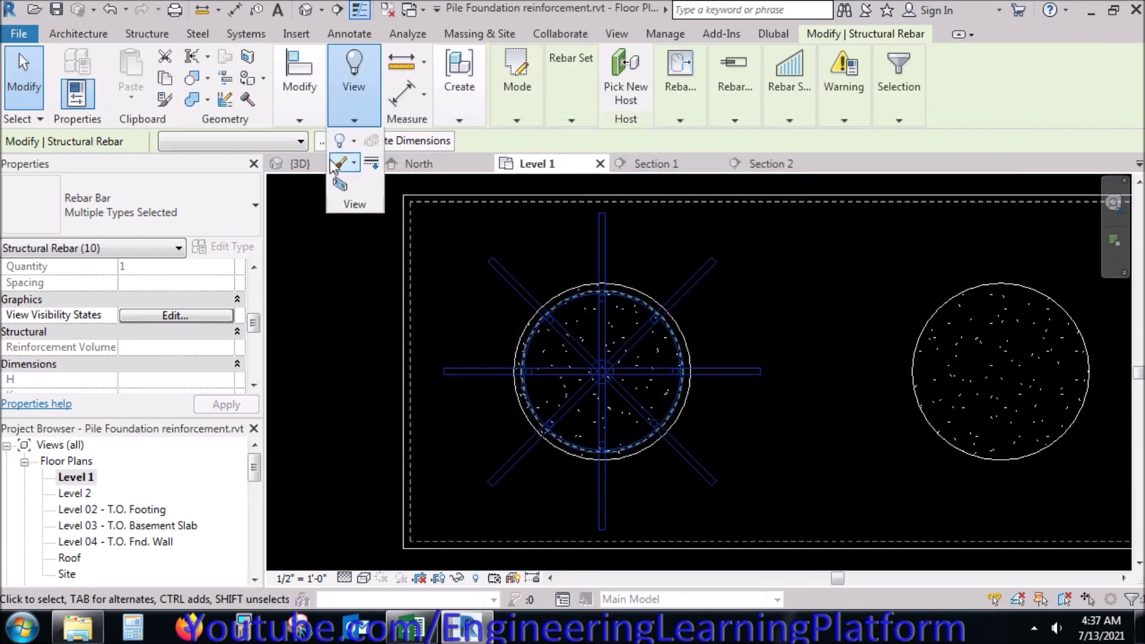
left_click(298, 163)
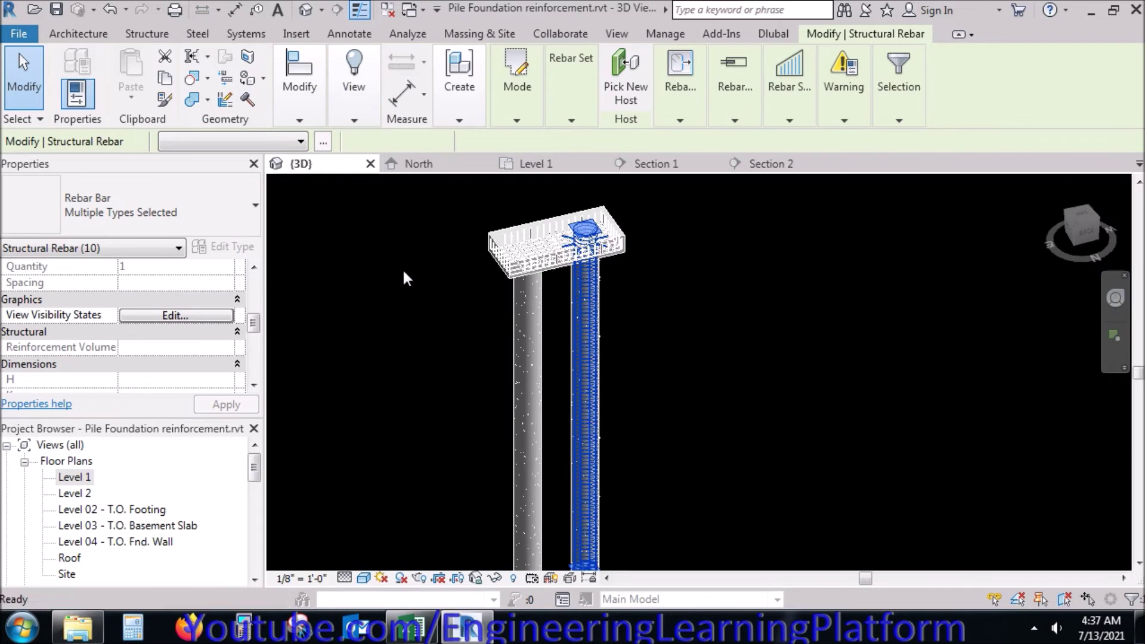
Step: In Section 1, drag the spiral rebar's top end down to the top of the pile
left_click(401, 272)
scroll(602, 241, "up", 3)
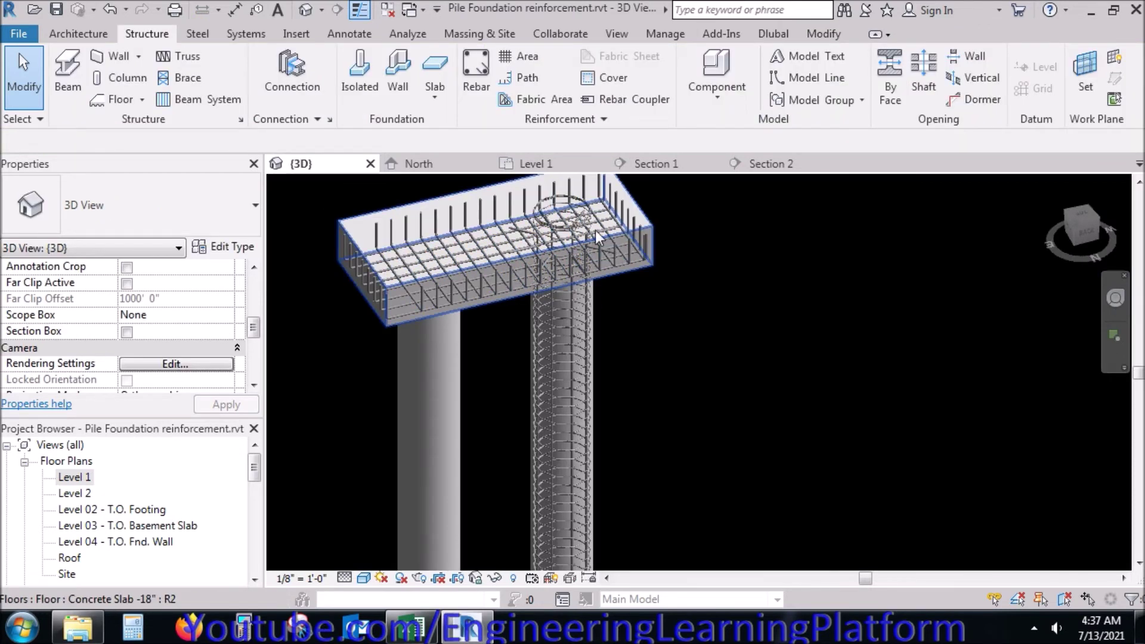
scroll(595, 231, "up", 3)
scroll(635, 280, "down", 2)
scroll(665, 176, "up", 2)
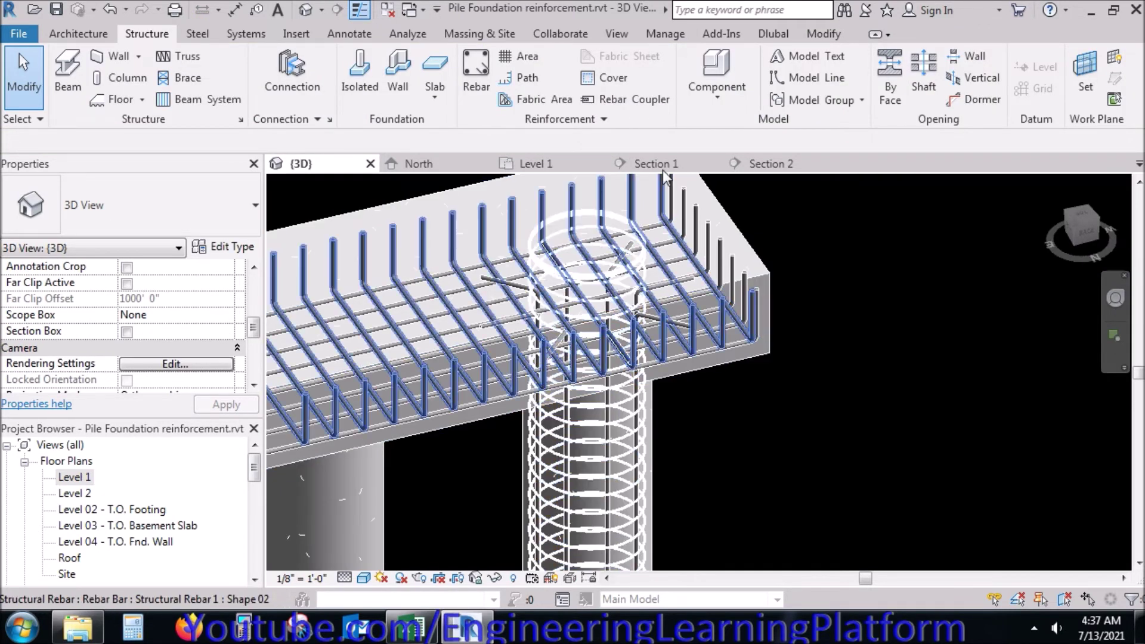
left_click(663, 169)
scroll(610, 333, "up", 1)
scroll(610, 334, "up", 2)
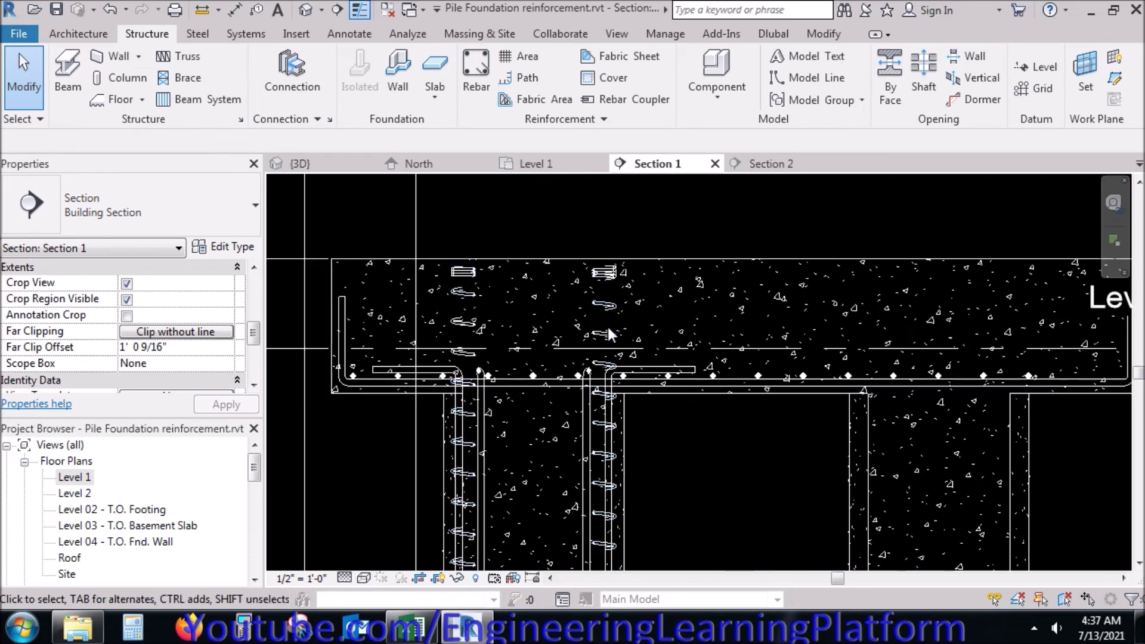
left_click(609, 334)
left_click_drag(532, 273, 536, 391)
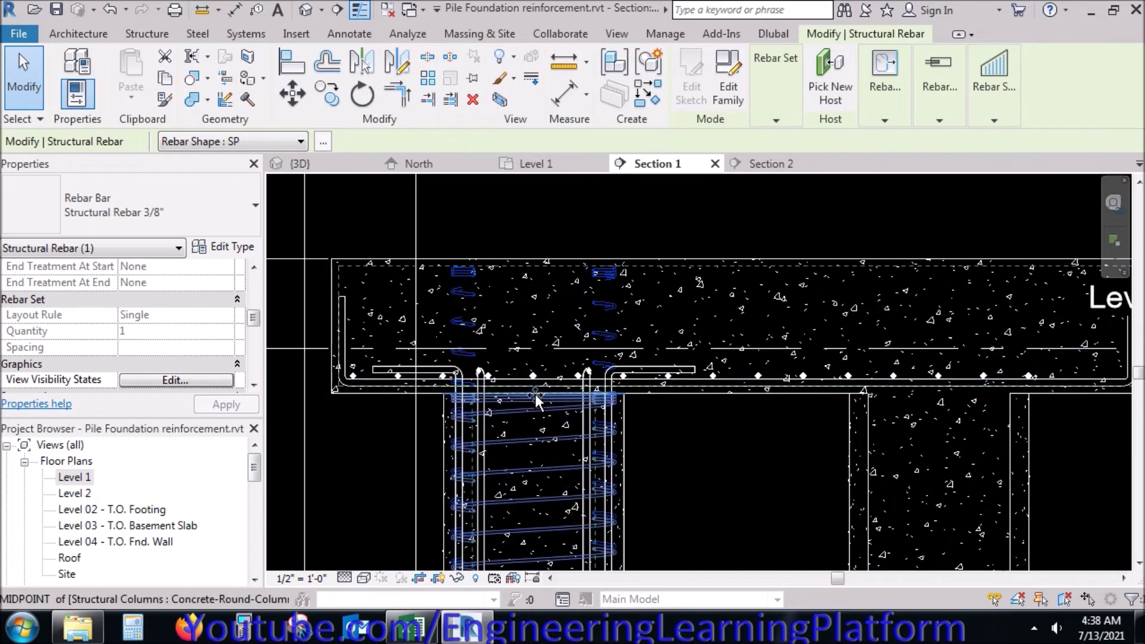
left_click(686, 435)
Step: Return to the 3D view and set its visual style to Wireframe
scroll(540, 324, "down", 3)
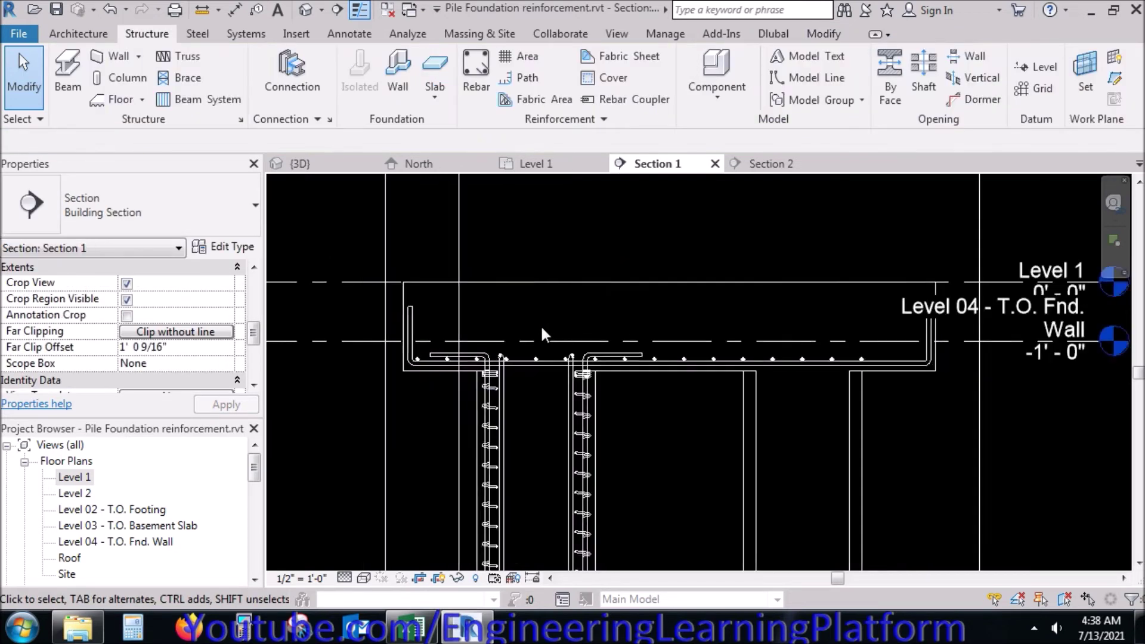
left_click(321, 170)
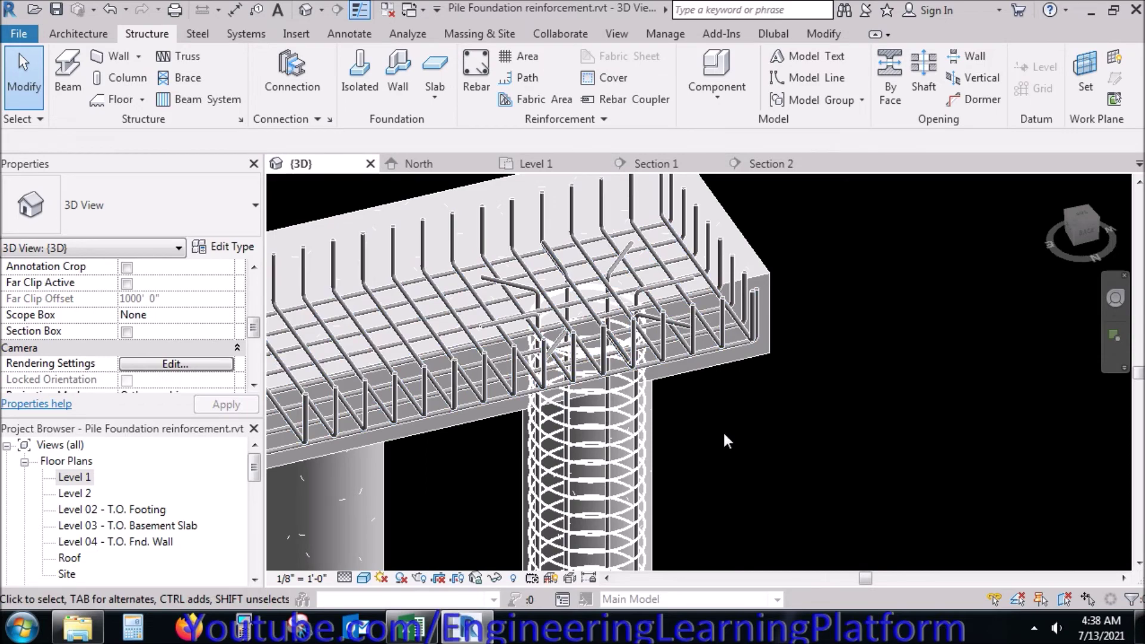
scroll(739, 378, "down", 2)
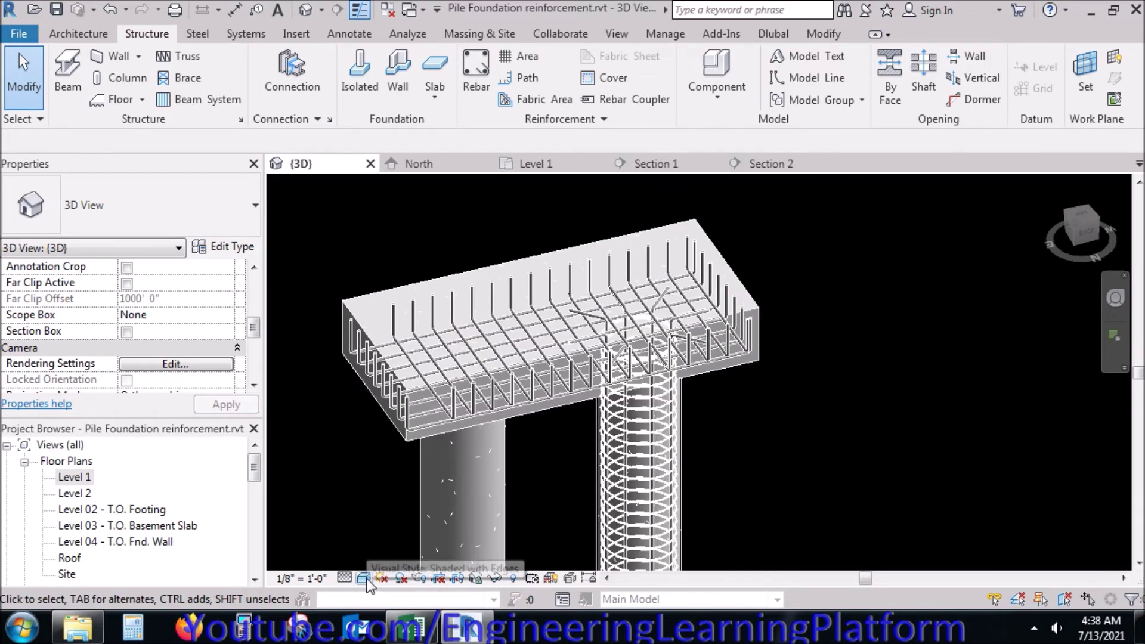
left_click(432, 579)
left_click(406, 466)
Step: Orbit the wireframe model to inspect the shortened spiral bar
mouse_move(709, 495)
middle_mouse_down("shift")
mouse_move(611, 338)
mouse_move(599, 274)
middle_mouse_up("shift")
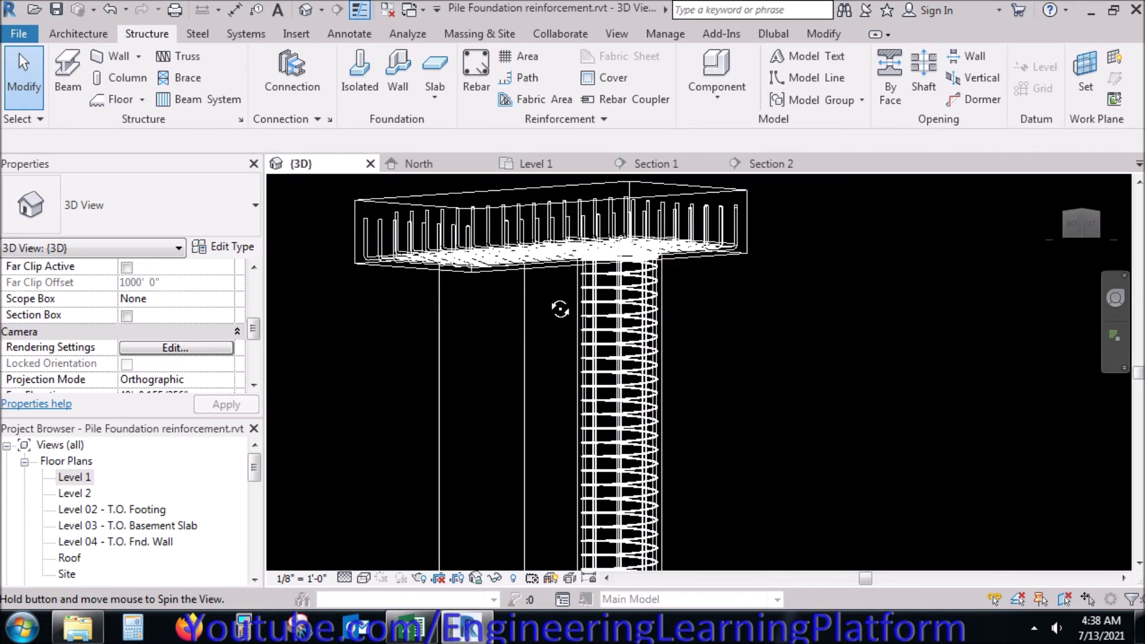
scroll(613, 300, "up", 3)
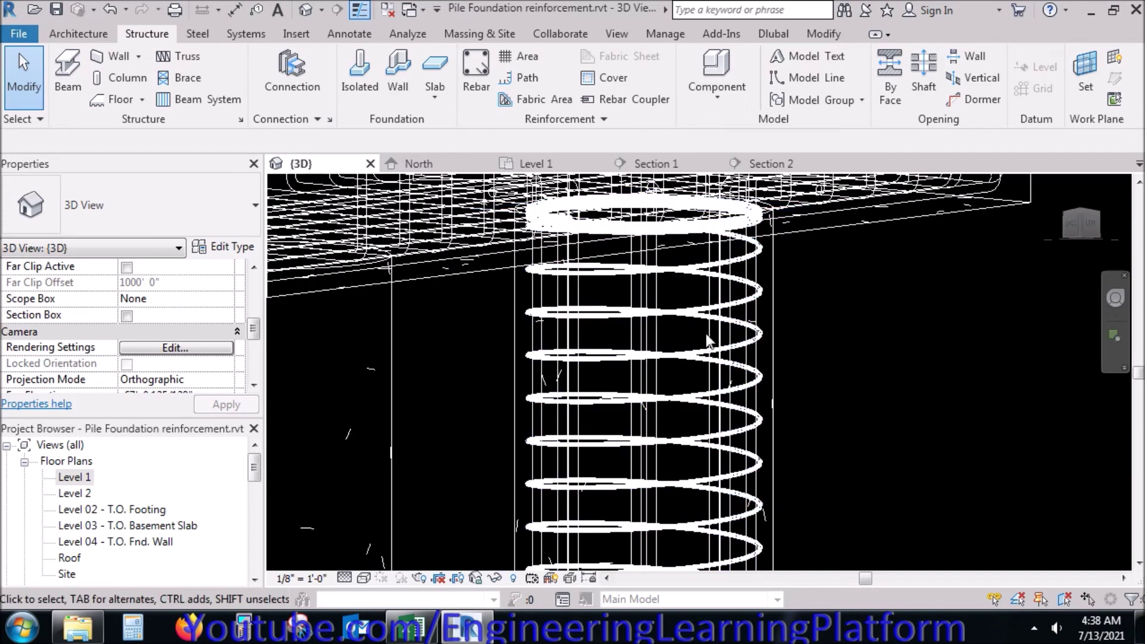
mouse_move(614, 304)
middle_mouse_down("shift")
mouse_move(715, 340)
mouse_move(724, 417)
mouse_move(723, 404)
mouse_move(659, 352)
middle_mouse_up("shift")
scroll(659, 351, "down", 5)
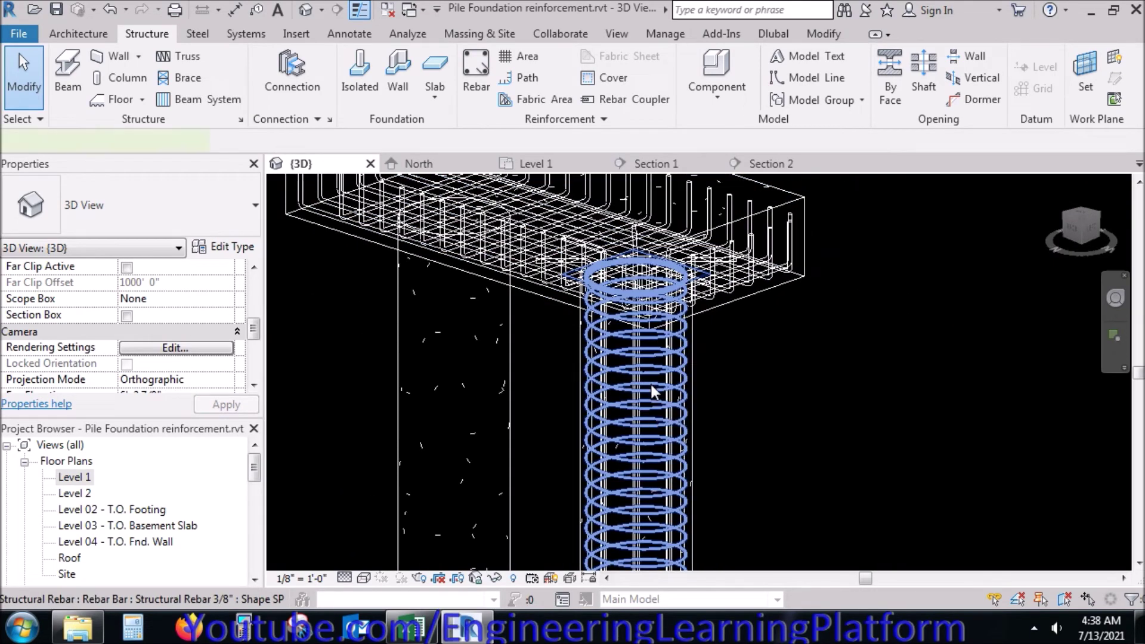
left_click(650, 385)
key("Escape")
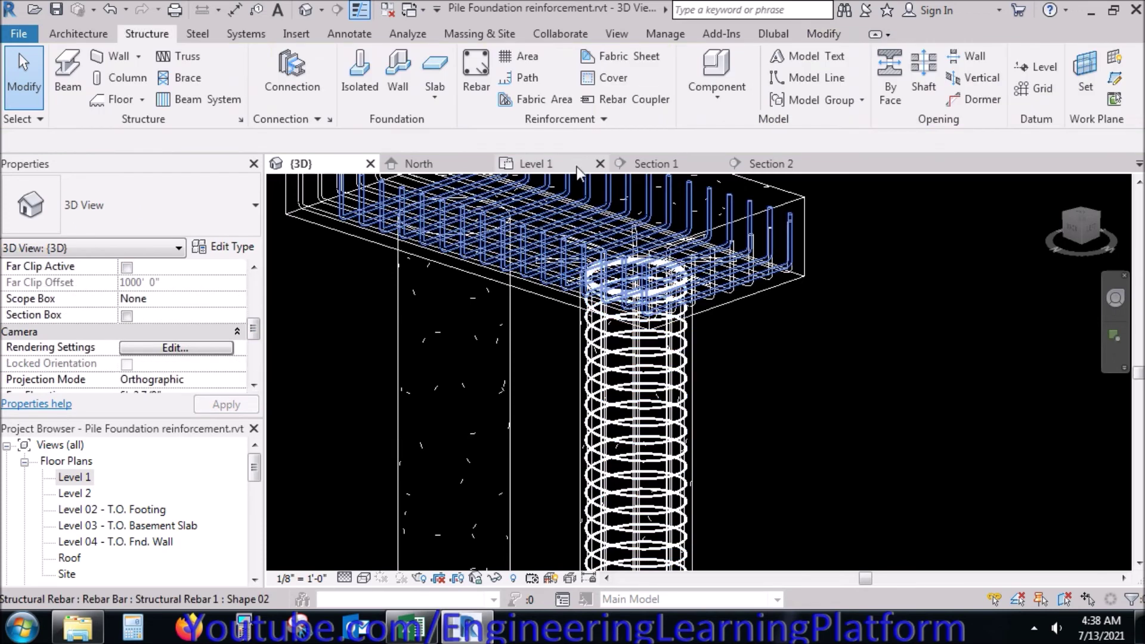
Step: Check the Level 1 plan and Section 1, then turn the 3D view to a flat side view
left_click(567, 165)
left_click(620, 167)
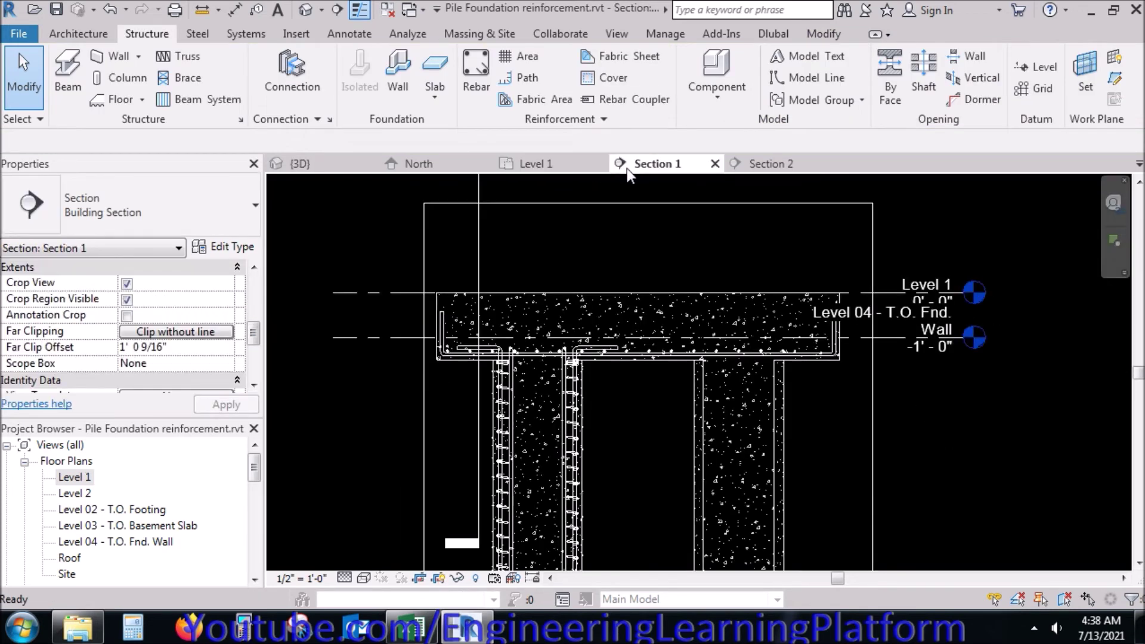
left_click(313, 163)
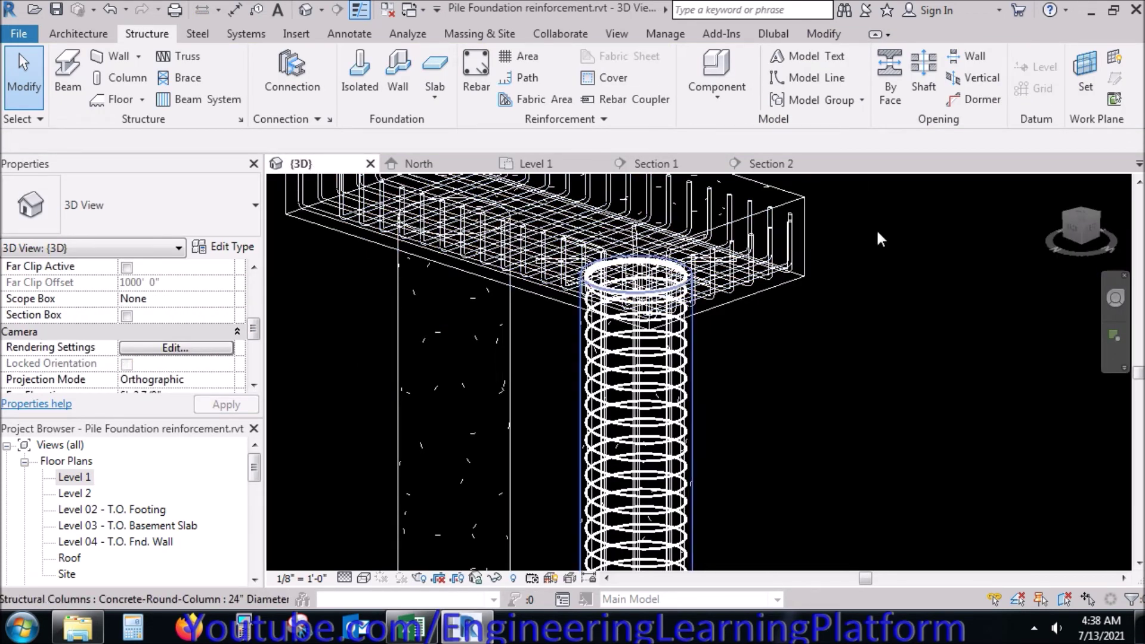
left_click(1092, 234)
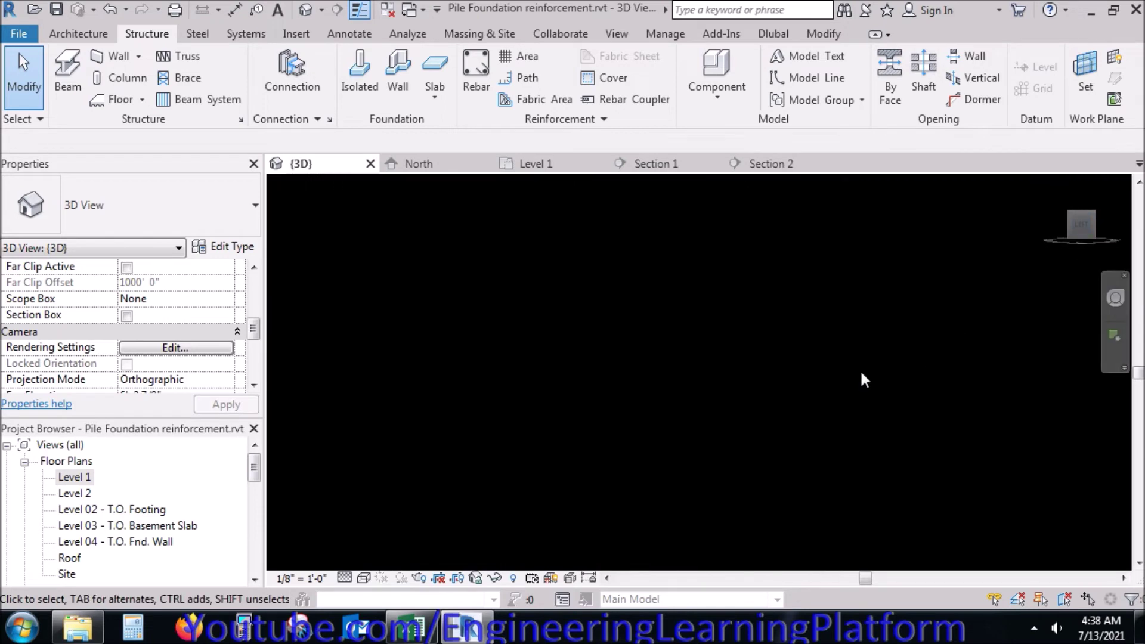
Step: Change the spiral rebar's pitch from 0' 4" to 6" and apply it
scroll(700, 307, "up", 3)
scroll(540, 334, "up", 2)
middle_click_drag(541, 334, 485, 375)
mouse_move(254, 329)
left_mouse_down()
mouse_move(237, 346)
mouse_move(254, 362)
mouse_move(253, 290)
mouse_move(254, 316)
left_mouse_up()
left_click(607, 284)
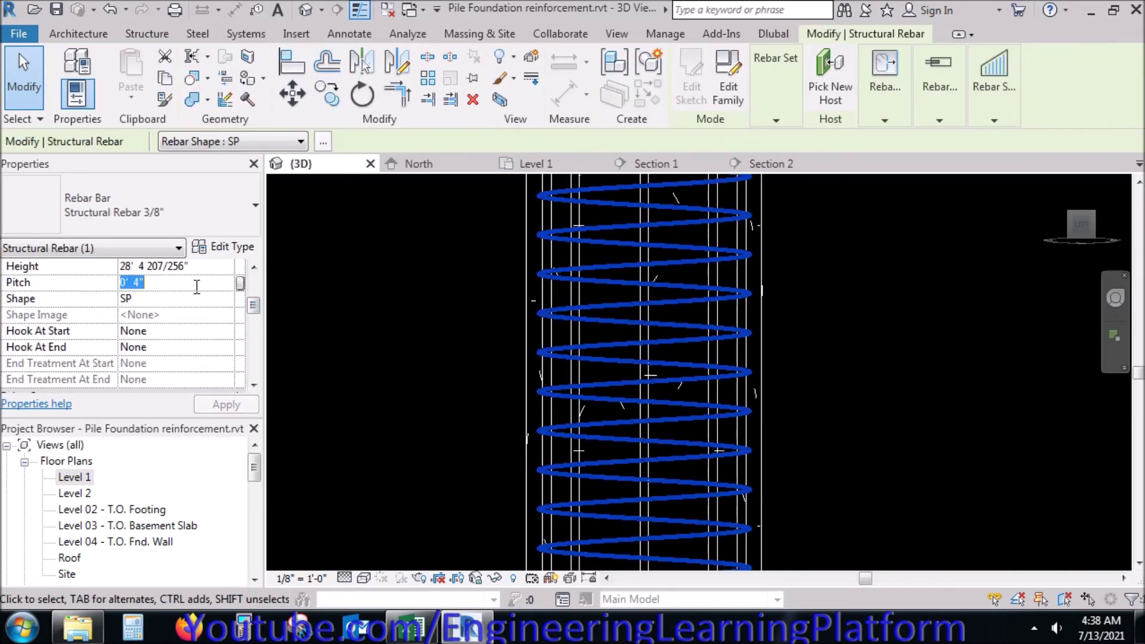
left_click(226, 405)
left_click(500, 395)
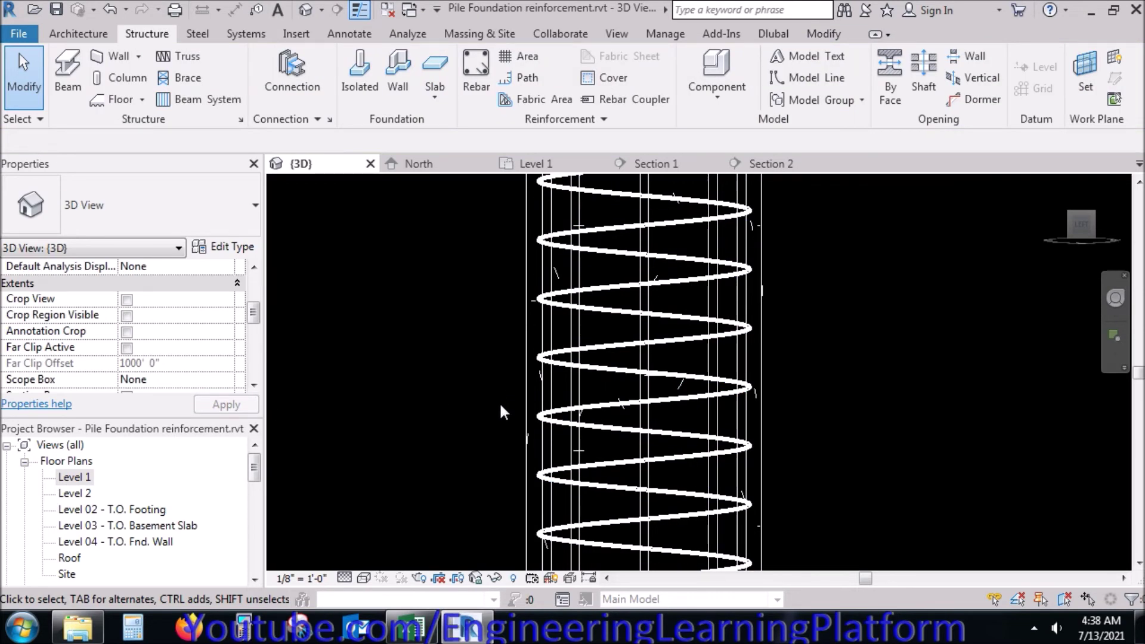
Step: Zoom out, review Section 1 and Section 2, then open the Level 1 plan
scroll(499, 402, "down", 2)
scroll(499, 402, "down", 2)
scroll(500, 405, "down", 2)
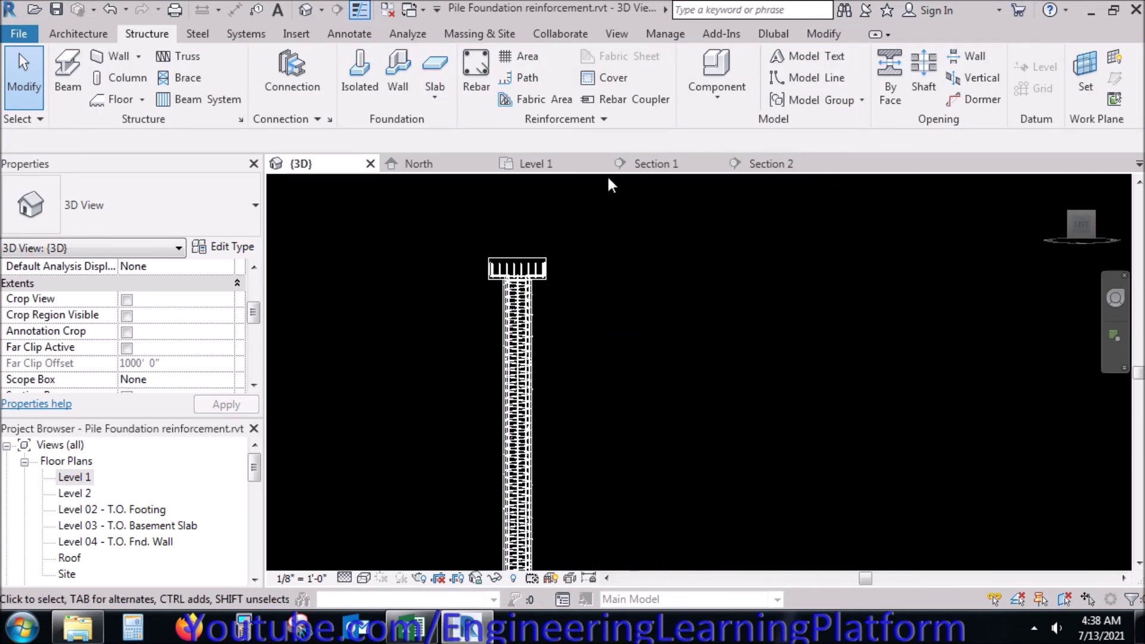
left_click(650, 164)
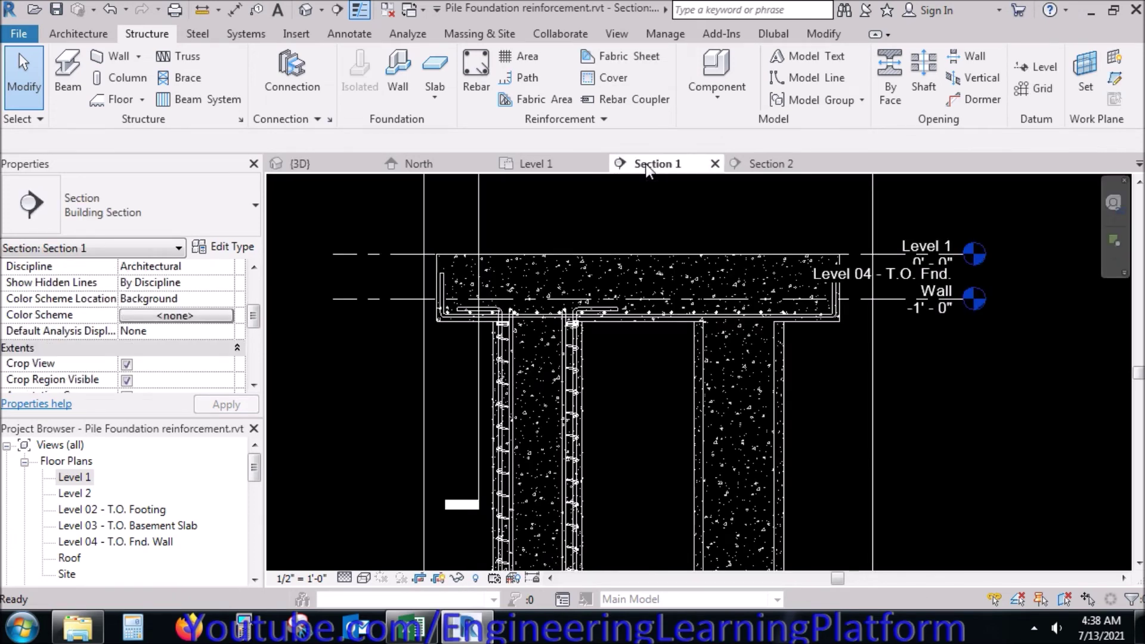
left_click(769, 164)
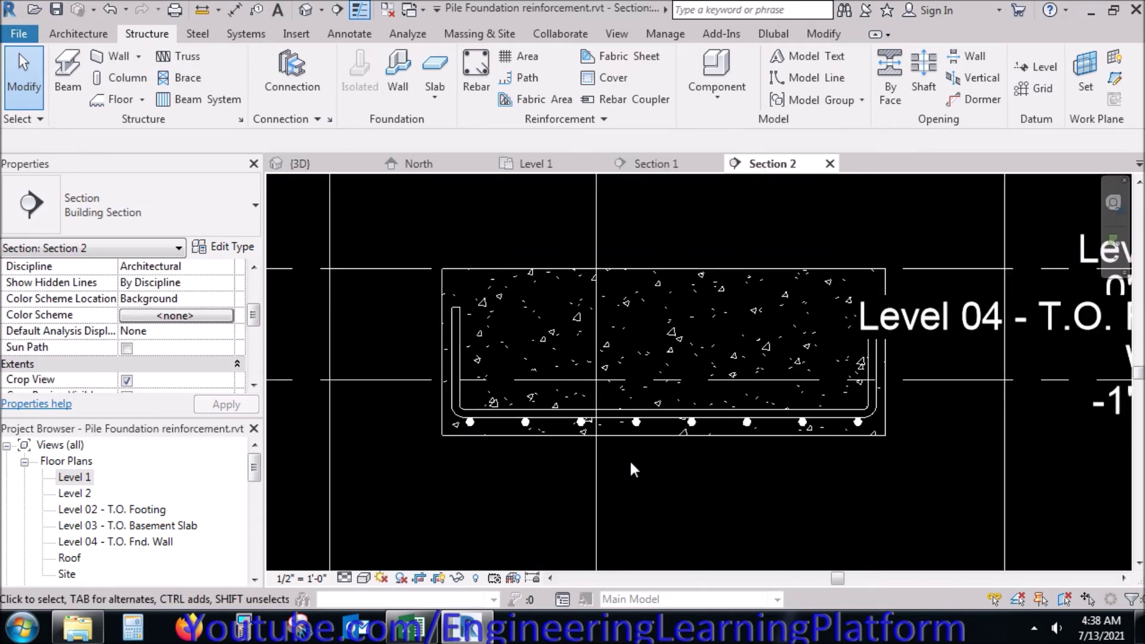
left_click(657, 166)
left_click(567, 164)
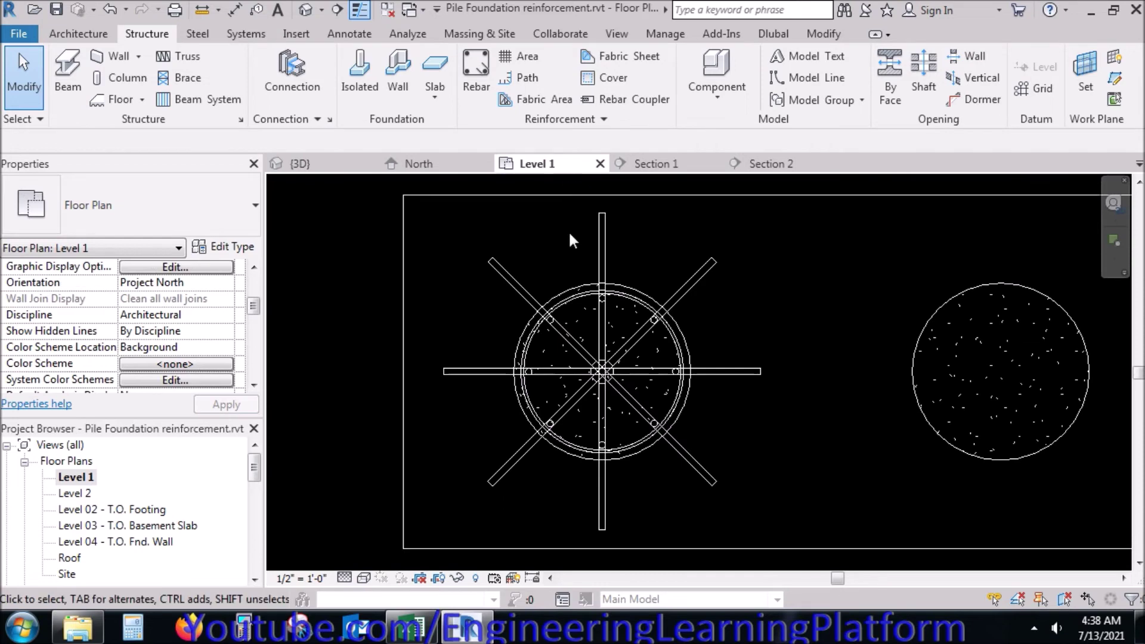
Step: Select the left pile's spiral and vertical bars with window selections
left_click(537, 325)
left_click_drag(771, 280, 475, 232)
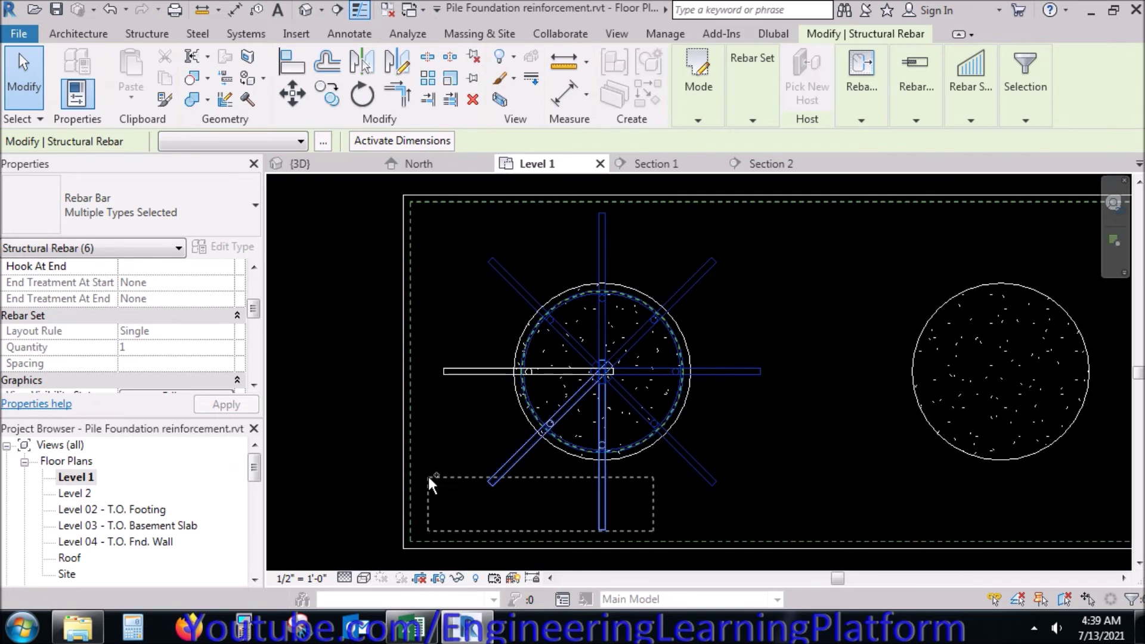
left_click_drag(614, 531, 428, 477, "ctrl")
left_click_drag(488, 428, 448, 335, "ctrl")
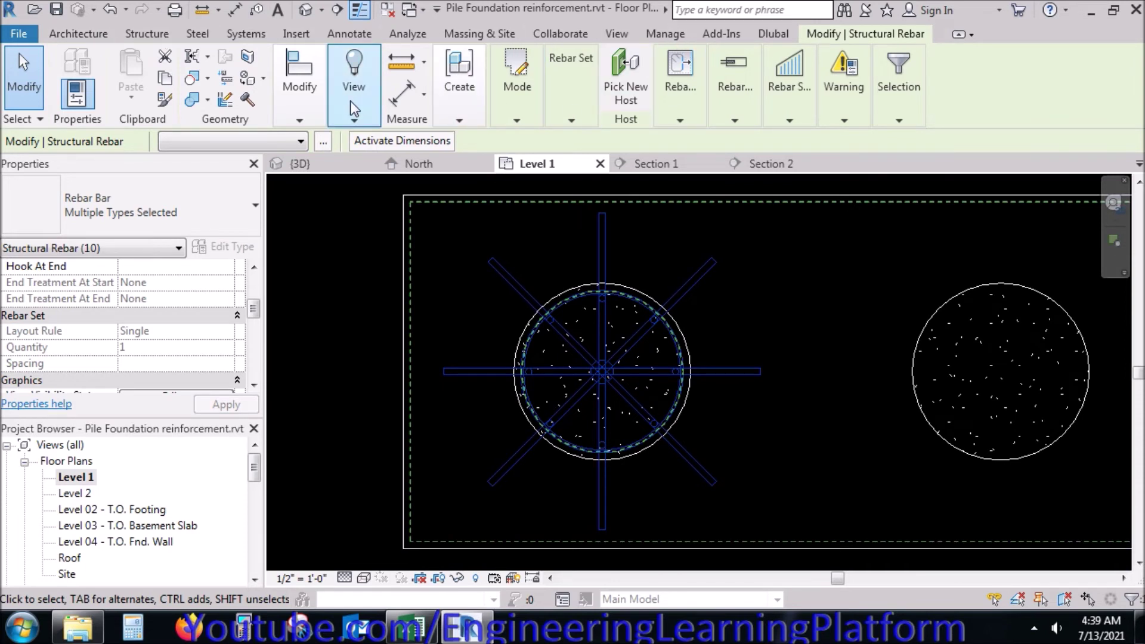
Step: Mirror-copy the bars onto the right pile across a vertical axis through the slab midpoint
left_click(300, 90)
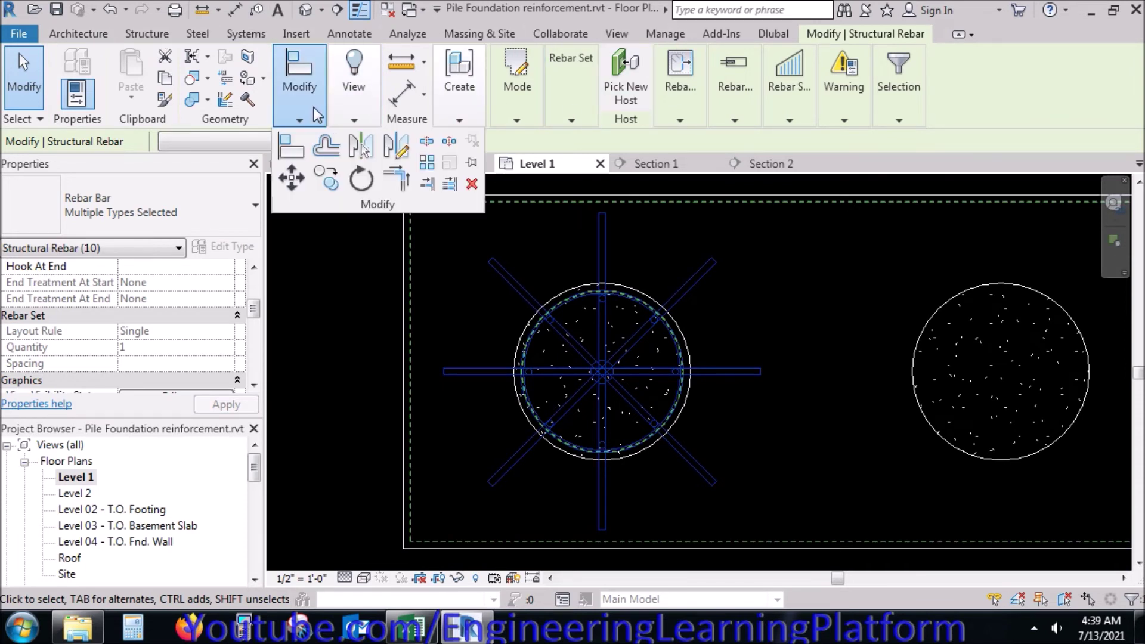
left_click(362, 149)
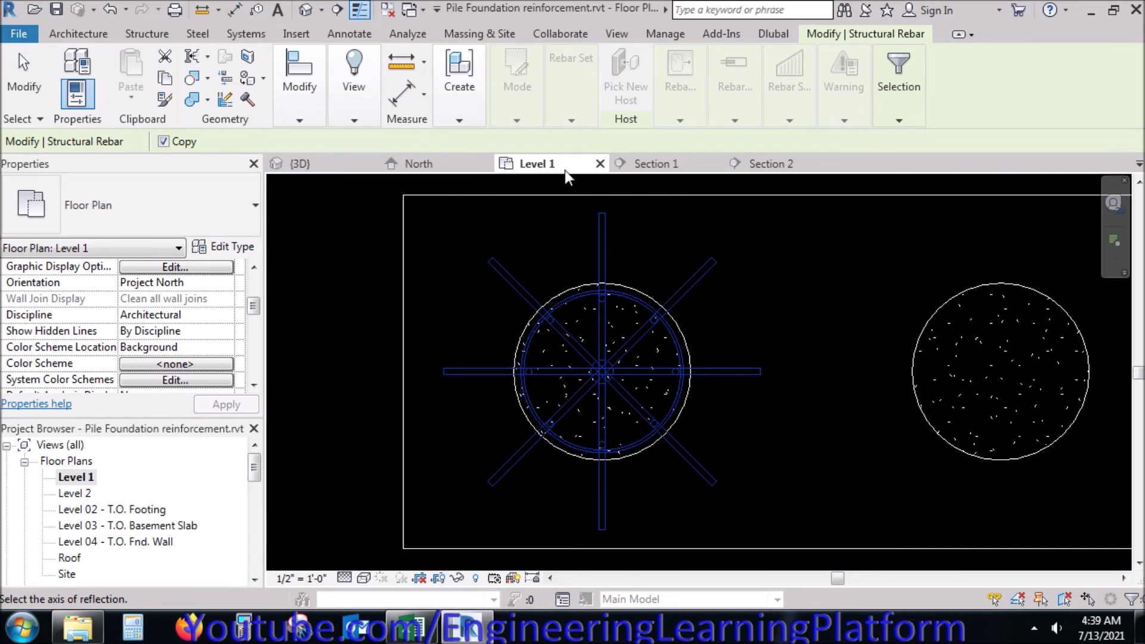
left_click(395, 146)
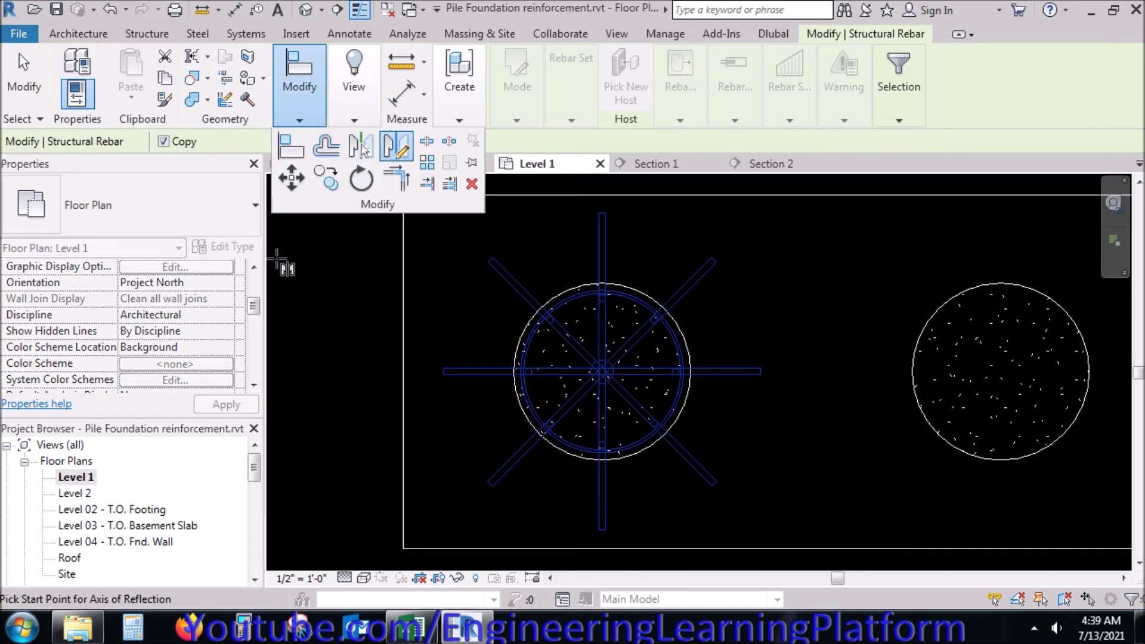
scroll(373, 393, "down", 2)
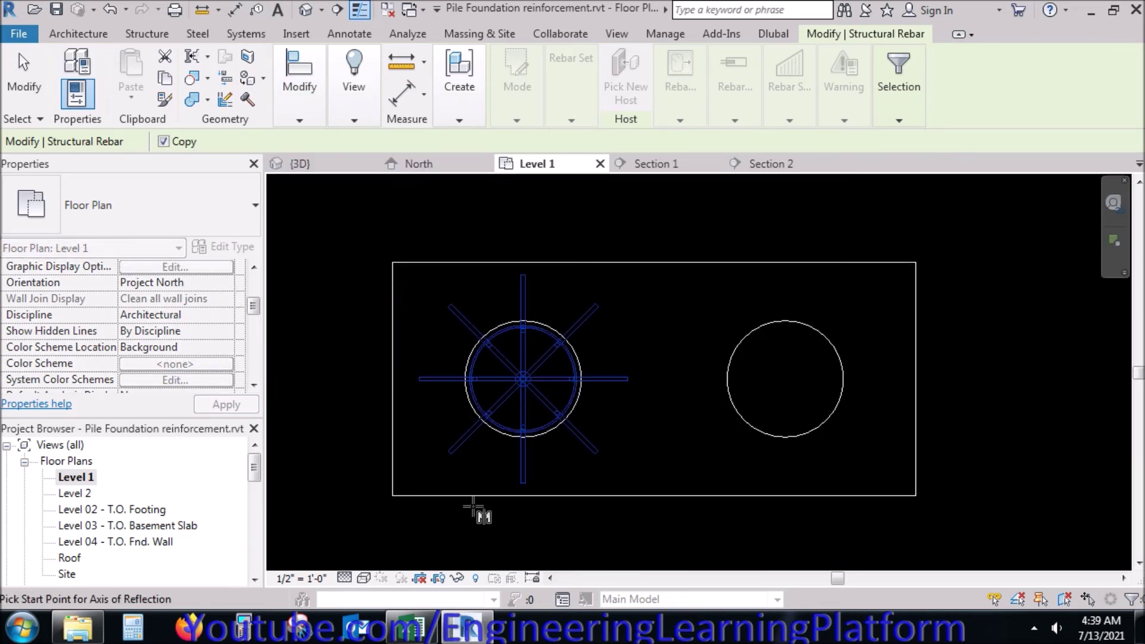
left_click(654, 496)
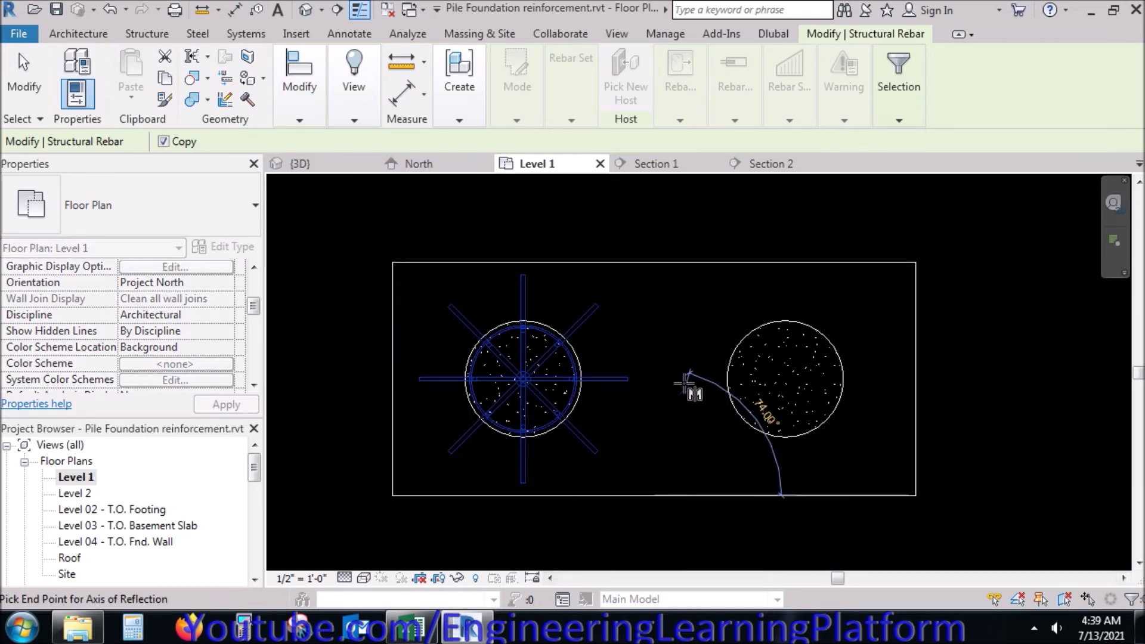
left_click(654, 262)
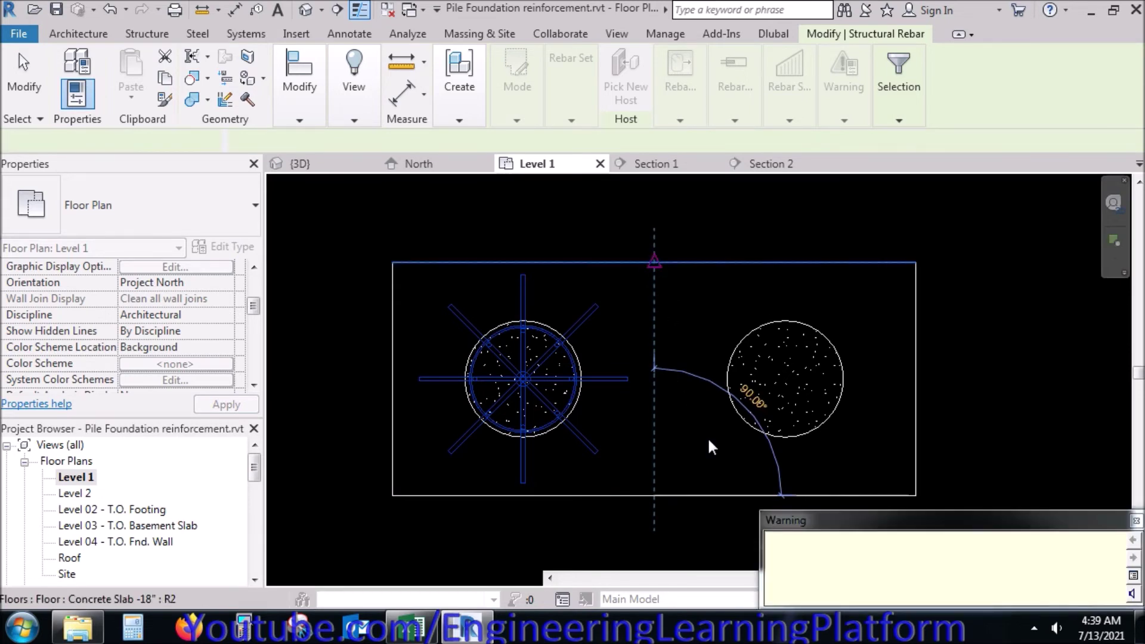
Step: Dismiss the duplicate-rebar warning and zoom into the right pile
left_click(1135, 521)
left_click(889, 478)
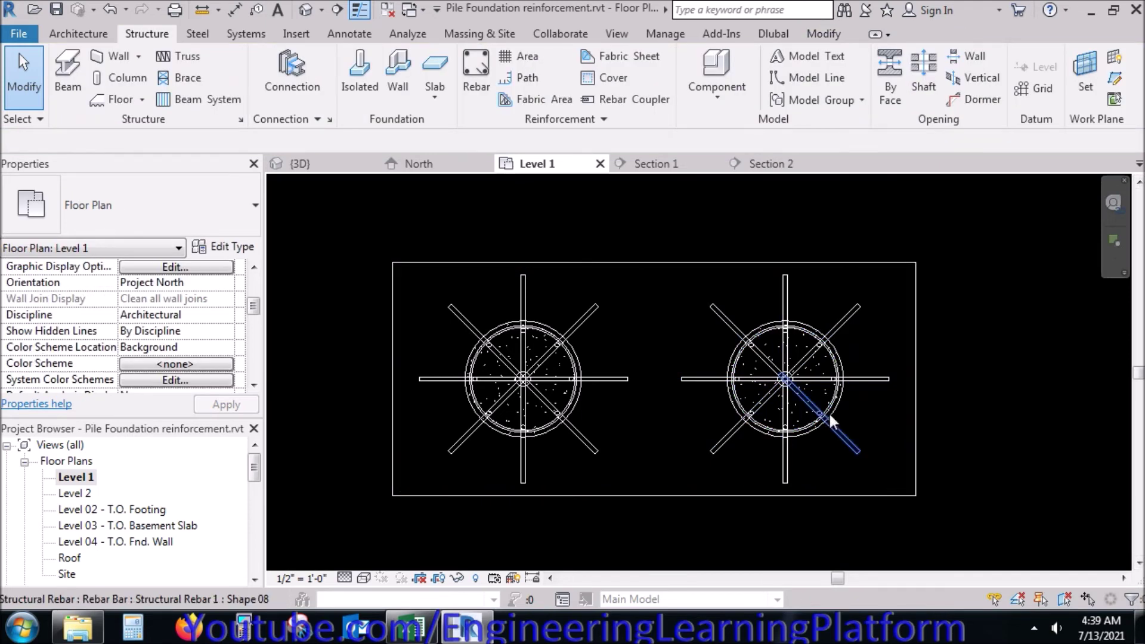
scroll(828, 421, "up", 5)
scroll(841, 441, "down", 4)
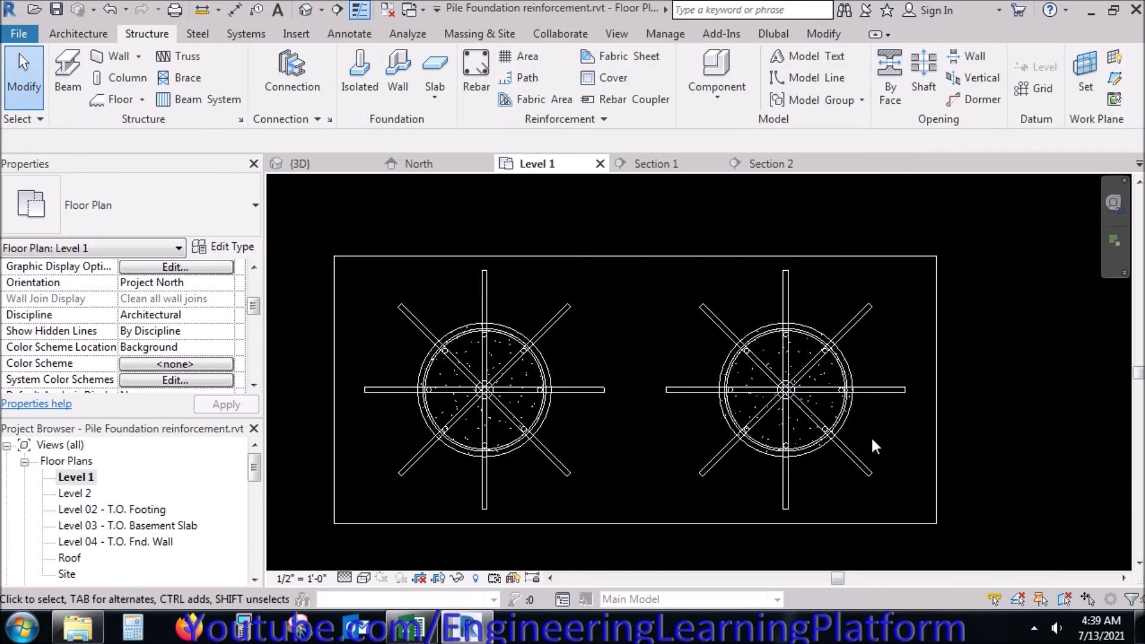
scroll(802, 404, "up", 3)
scroll(809, 399, "up", 1)
Step: Open the type properties of the horizontal straight Shape 08 bar
left_click(742, 380)
scroll(741, 375, "up", 1)
scroll(742, 374, "up", 1)
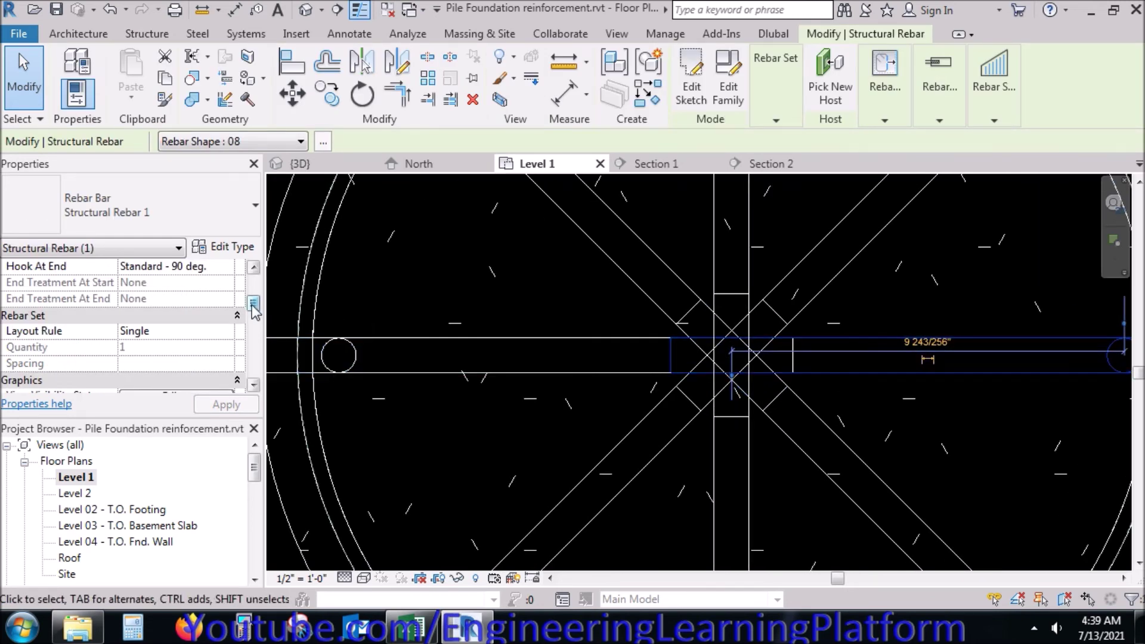
key("Escape")
left_click_drag(255, 310, 254, 358)
left_click(497, 371)
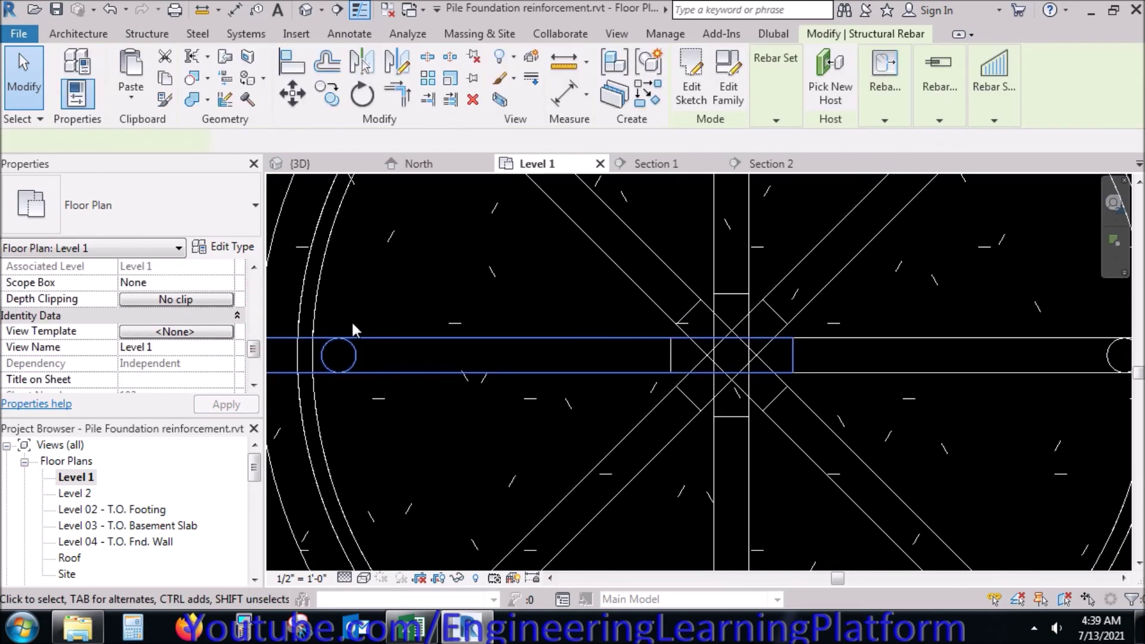
left_click(227, 247)
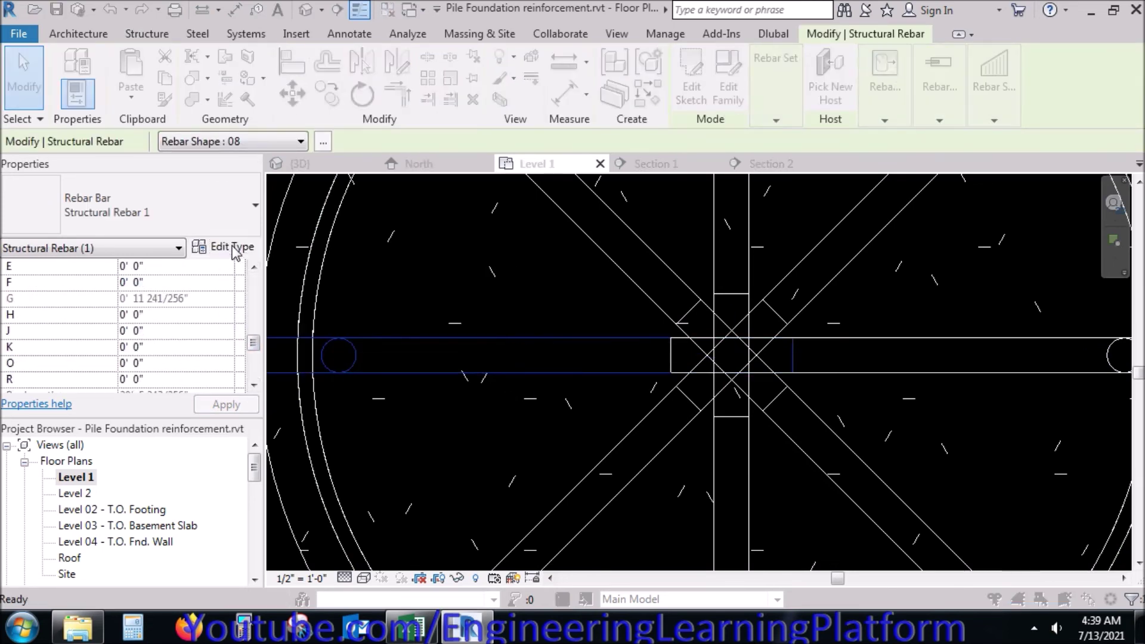
Step: Look over the hook length settings, then reopen Type Properties beside the centred plan
left_click(587, 363)
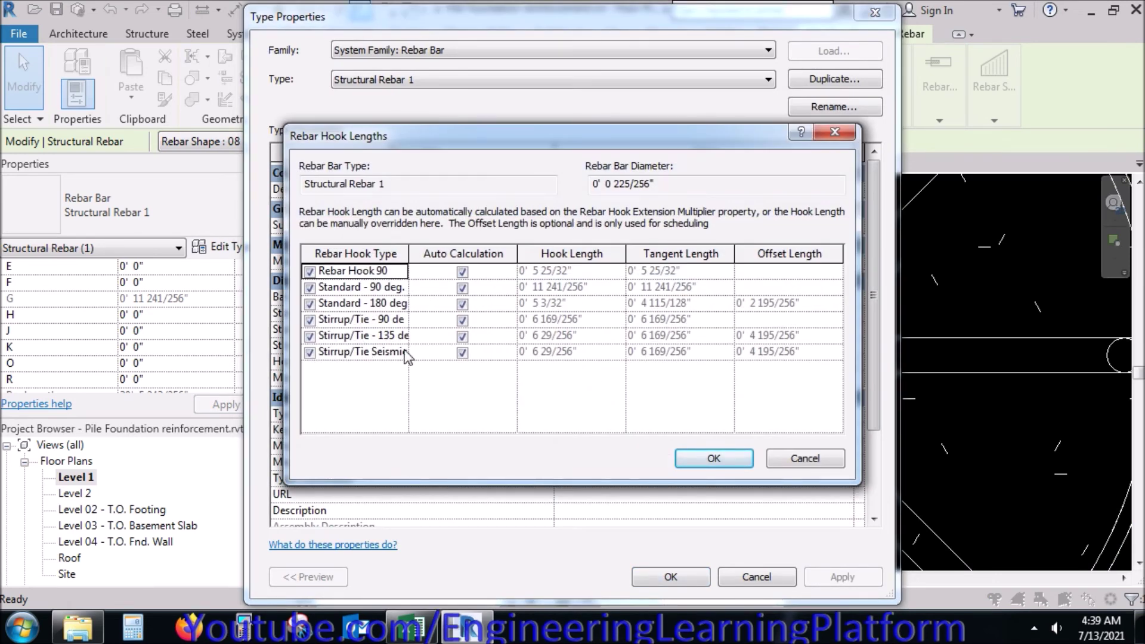
left_click_drag(411, 259, 443, 258)
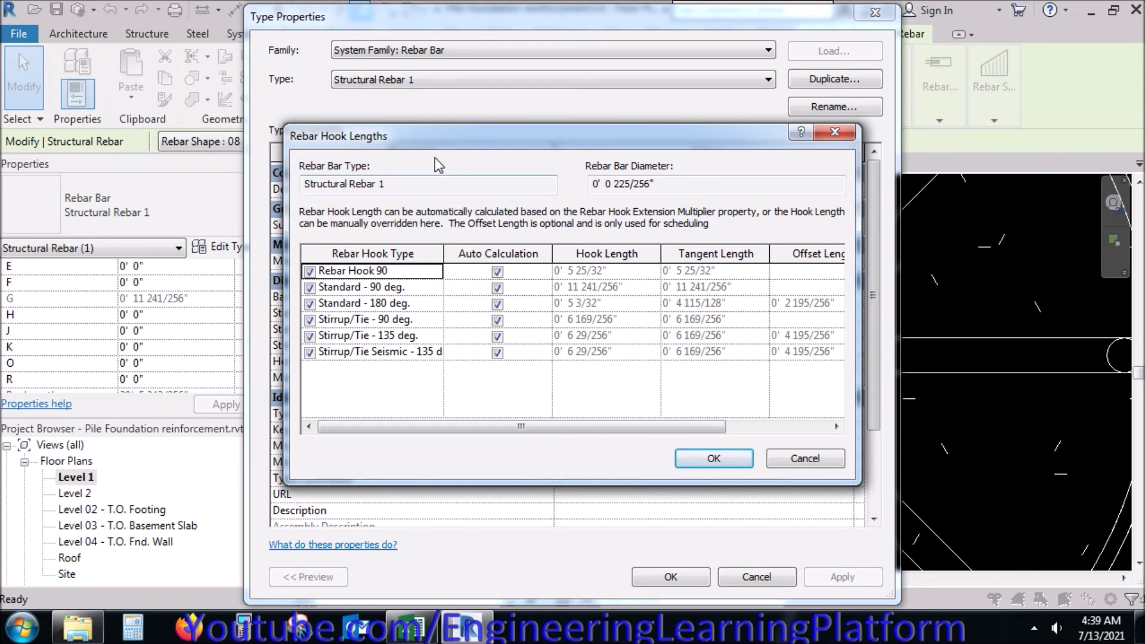
left_click(821, 458)
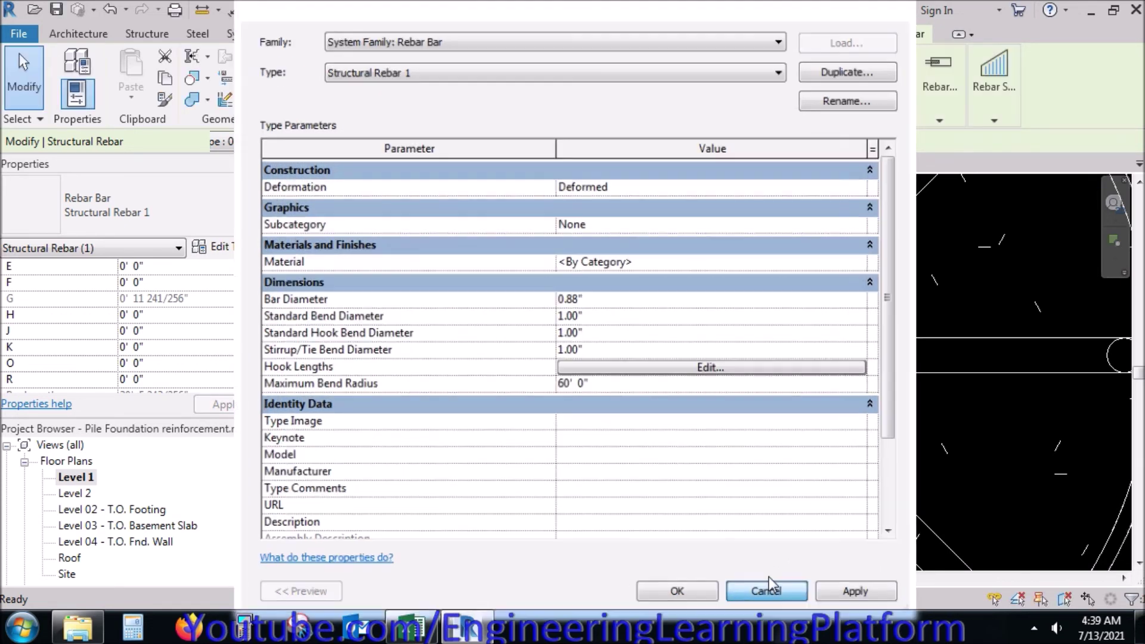
left_click(768, 577)
scroll(1069, 365, "down", 3)
scroll(868, 413, "up", 2)
middle_click_drag(868, 412, 921, 433)
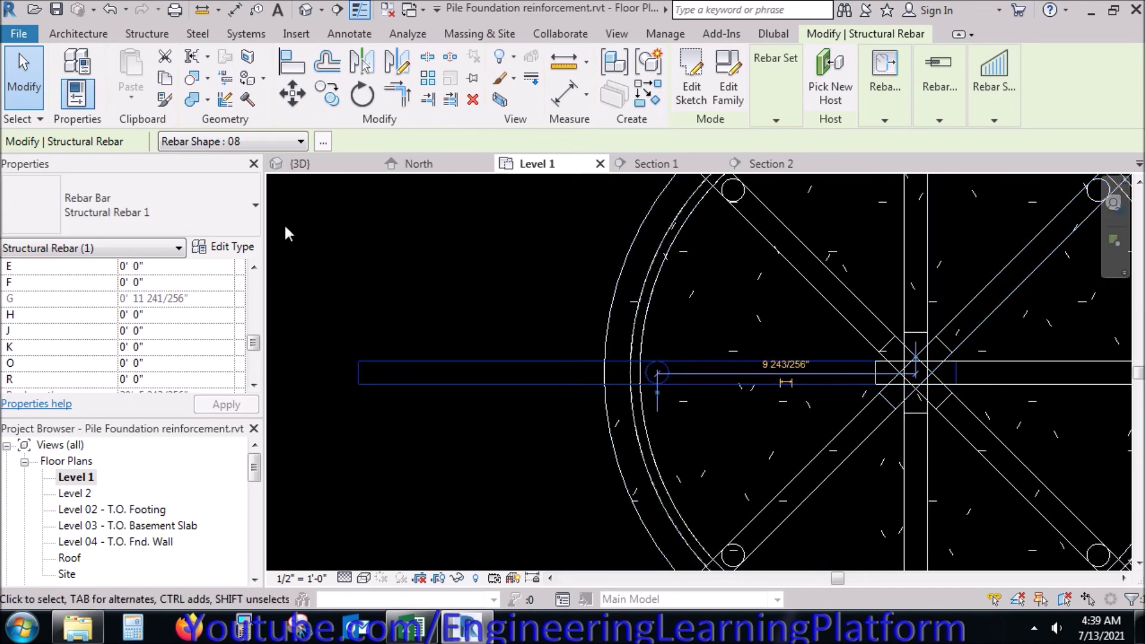
left_click(253, 247)
left_click_drag(537, 20, 300, 10)
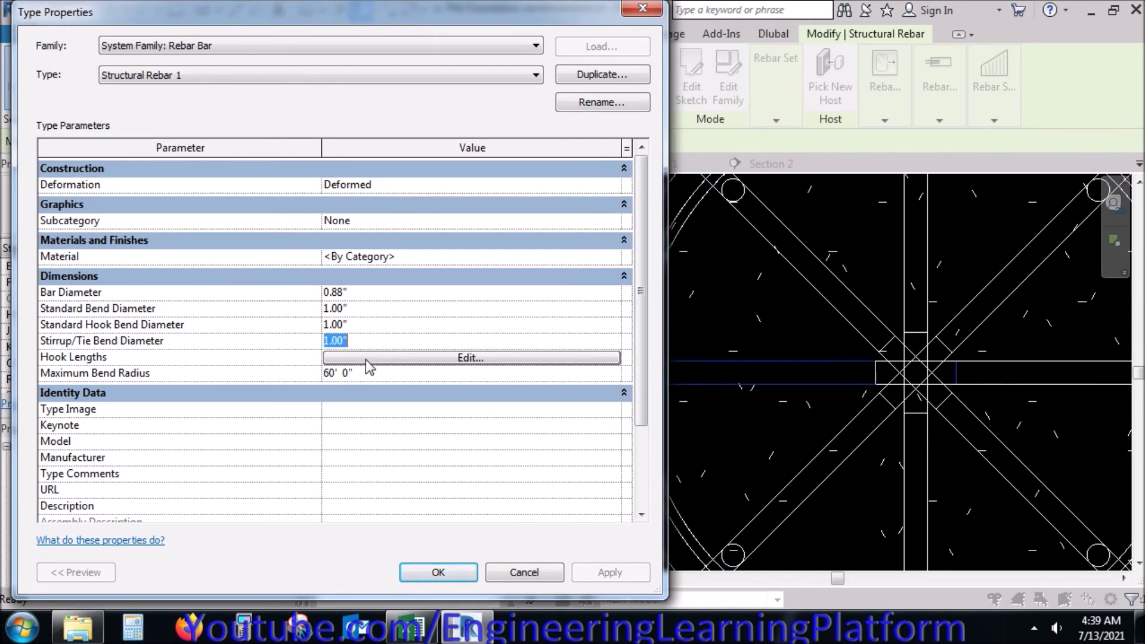
Step: Turn off Auto Calculation for the 90° hooks and set Standard - 90 deg. to 0' 8"
left_click(459, 358)
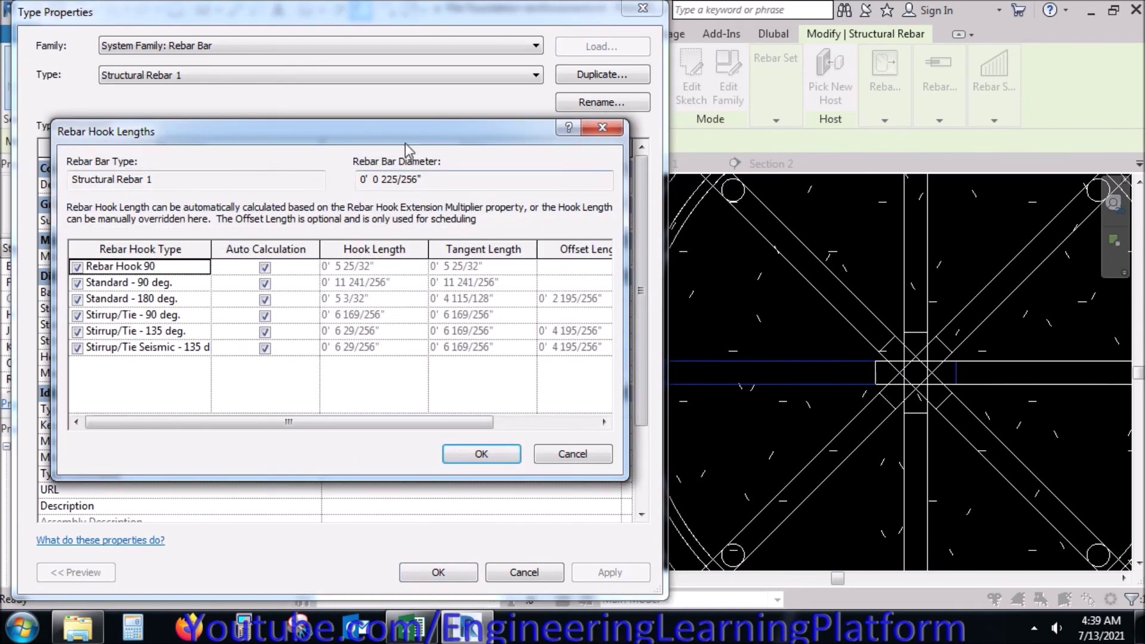
left_click(265, 267)
left_click(265, 283)
type("0' 8")
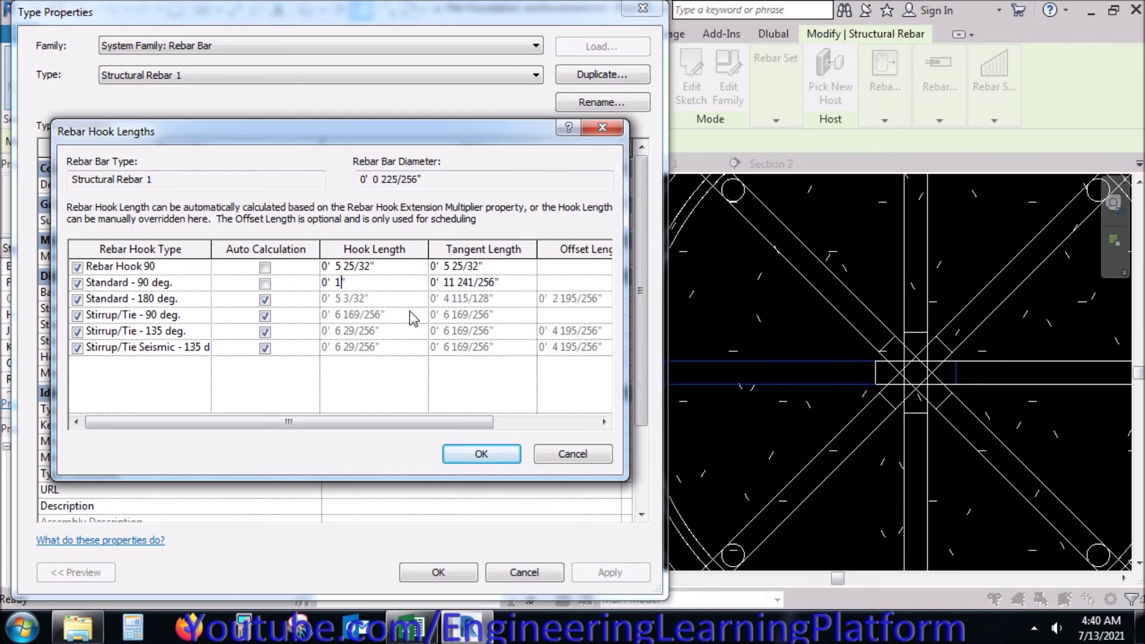
left_click(482, 455)
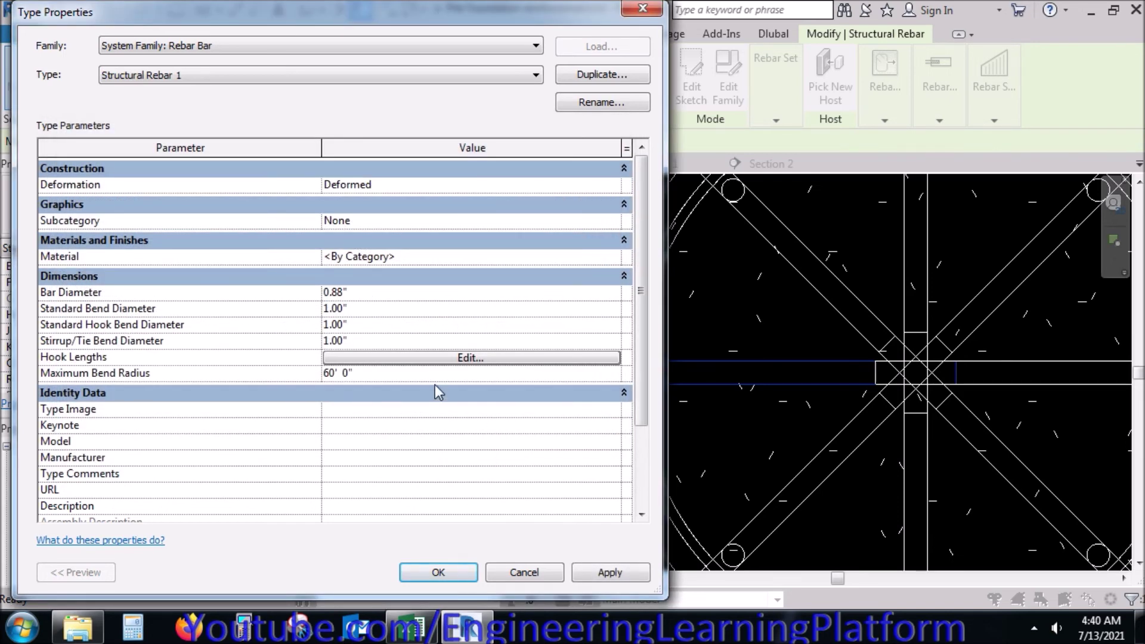
left_click(597, 581)
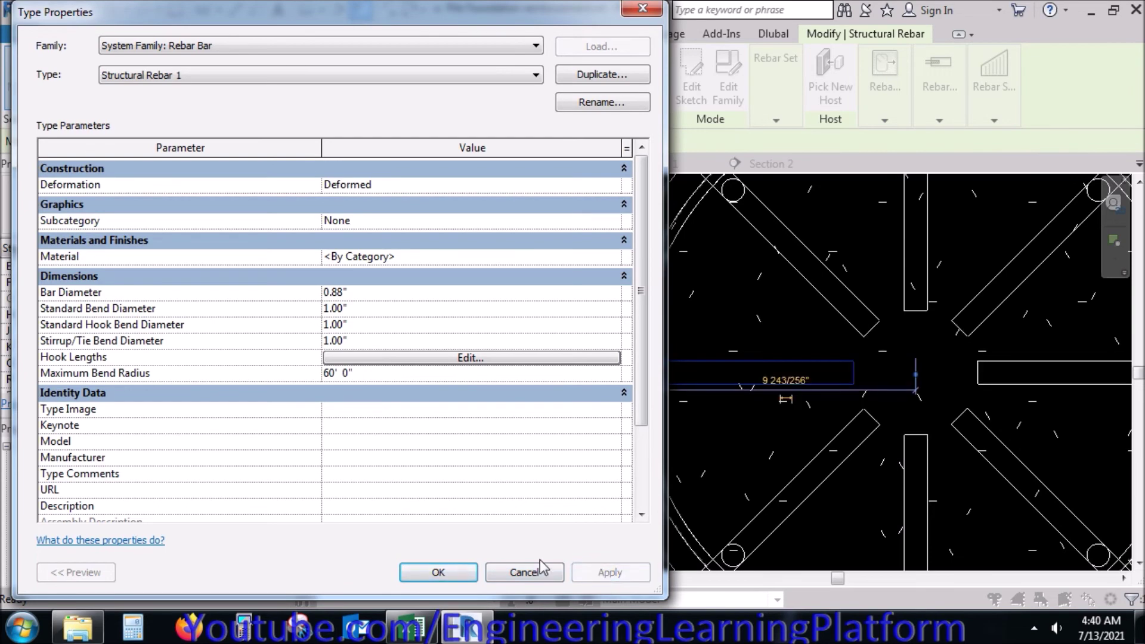
left_click(457, 574)
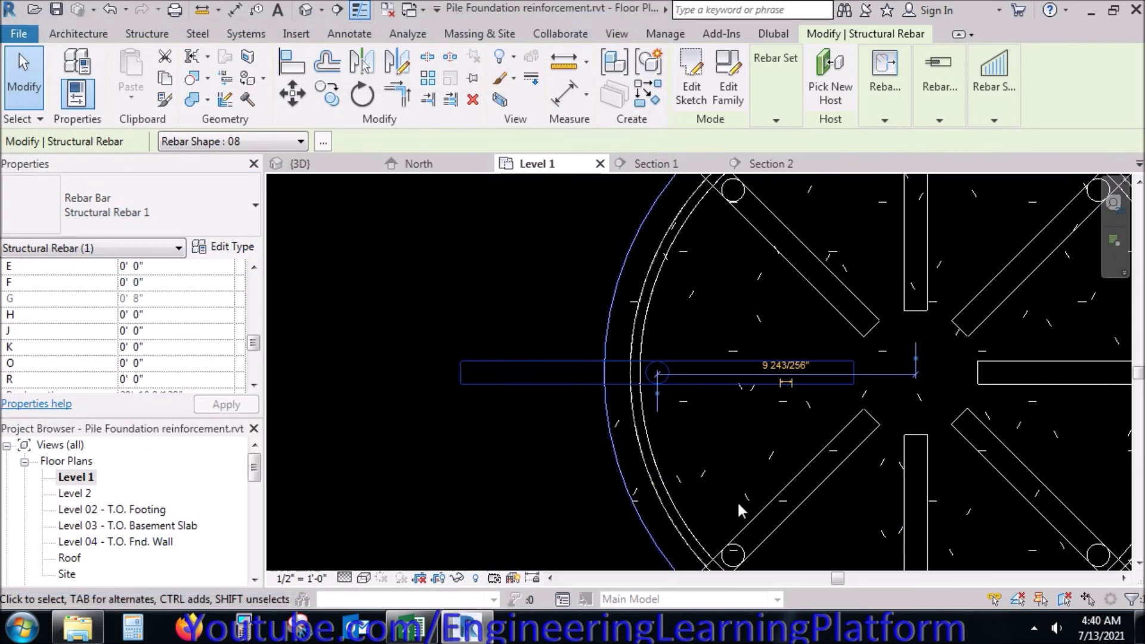
Step: Go to the 3D view and orbit it to a tilted isometric angle
left_click(495, 473)
scroll(576, 449, "down", 3)
scroll(888, 403, "down", 2)
scroll(897, 401, "down", 1)
scroll(897, 401, "down", 1)
left_click(295, 163)
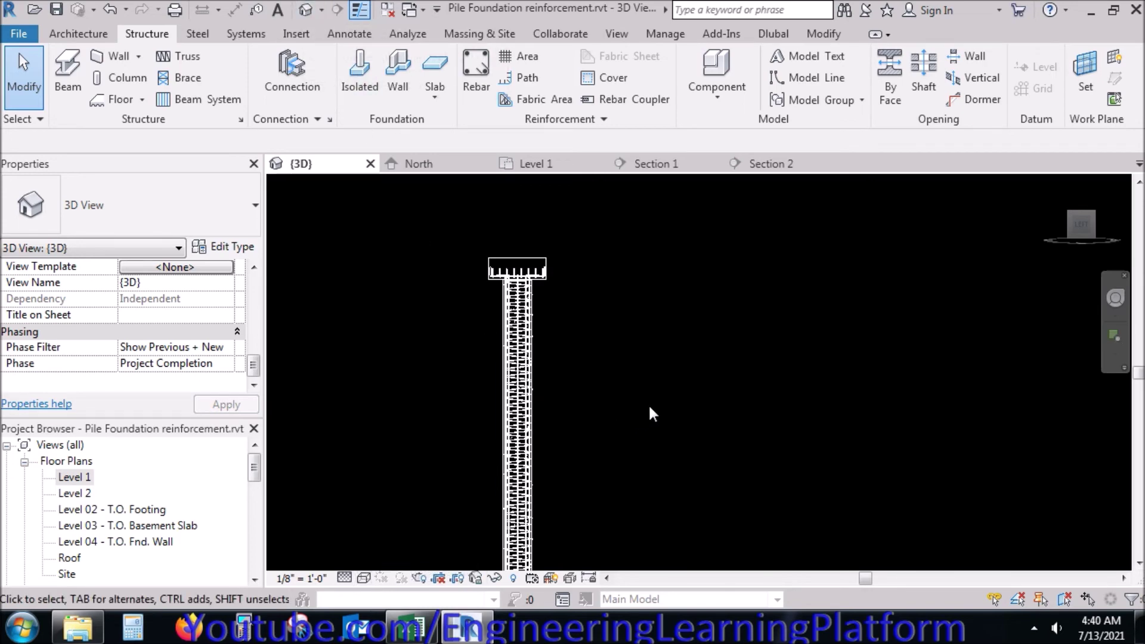
middle_click_drag(624, 398, 597, 411, "shift")
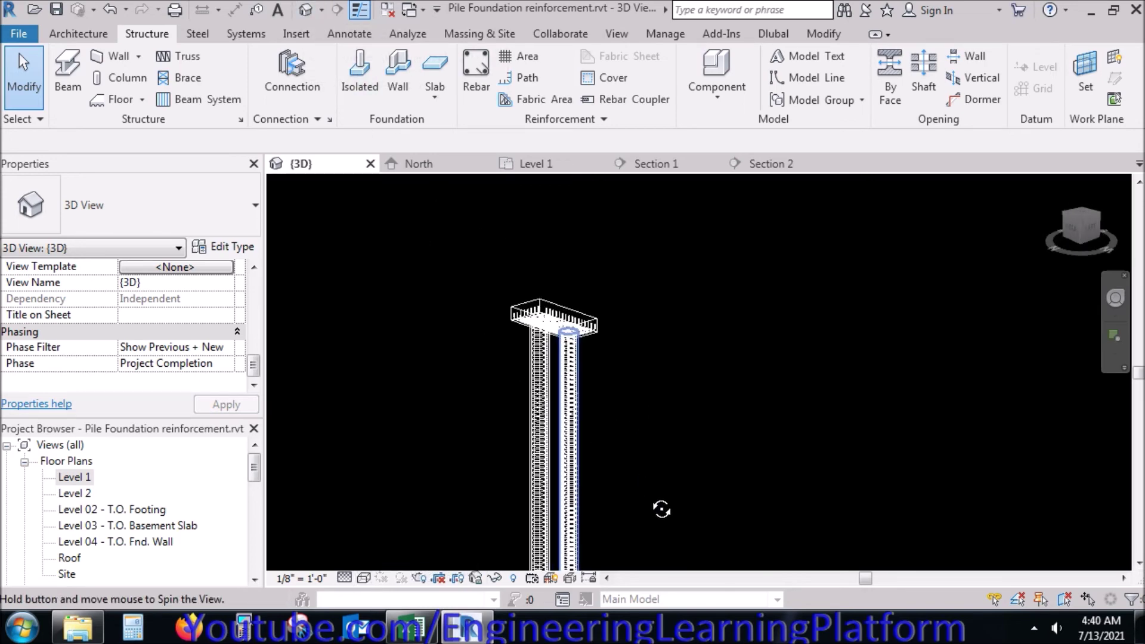
scroll(604, 306, "up", 3)
scroll(603, 309, "up", 1)
Step: Hide the pile cap slab and both pile columns in the 3D view
left_click(575, 361)
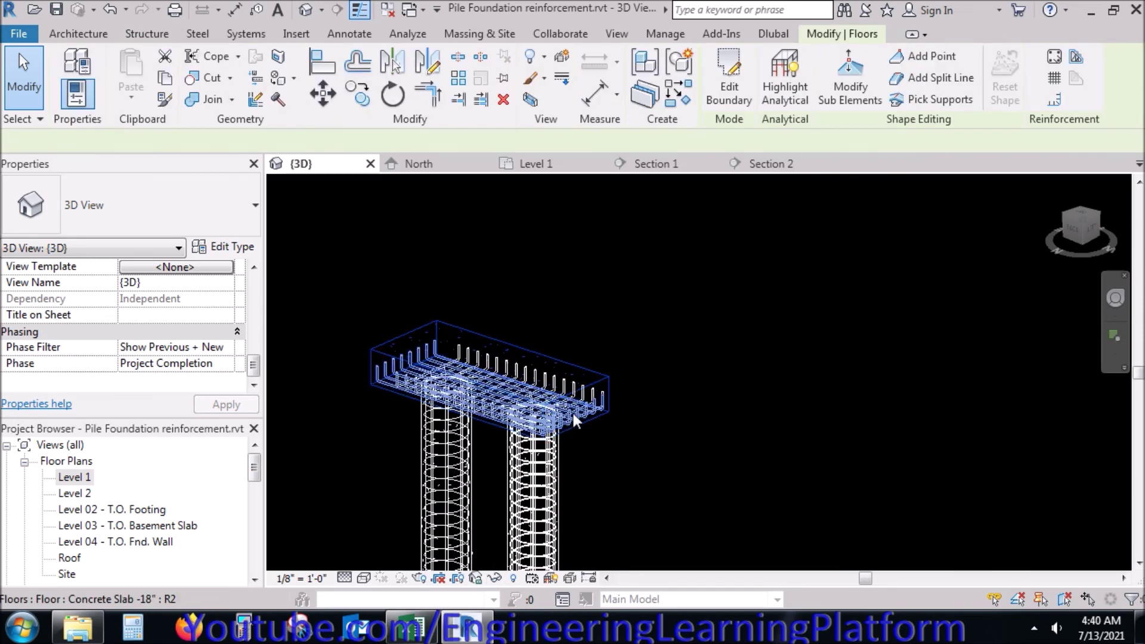
scroll(560, 486, "up", 1)
scroll(559, 490, "up", 2)
left_click(555, 435, "ctrl")
mouse_move(621, 418)
middle_mouse_down()
mouse_move(479, 430)
mouse_move(550, 404)
middle_mouse_up()
left_click(556, 391, "ctrl")
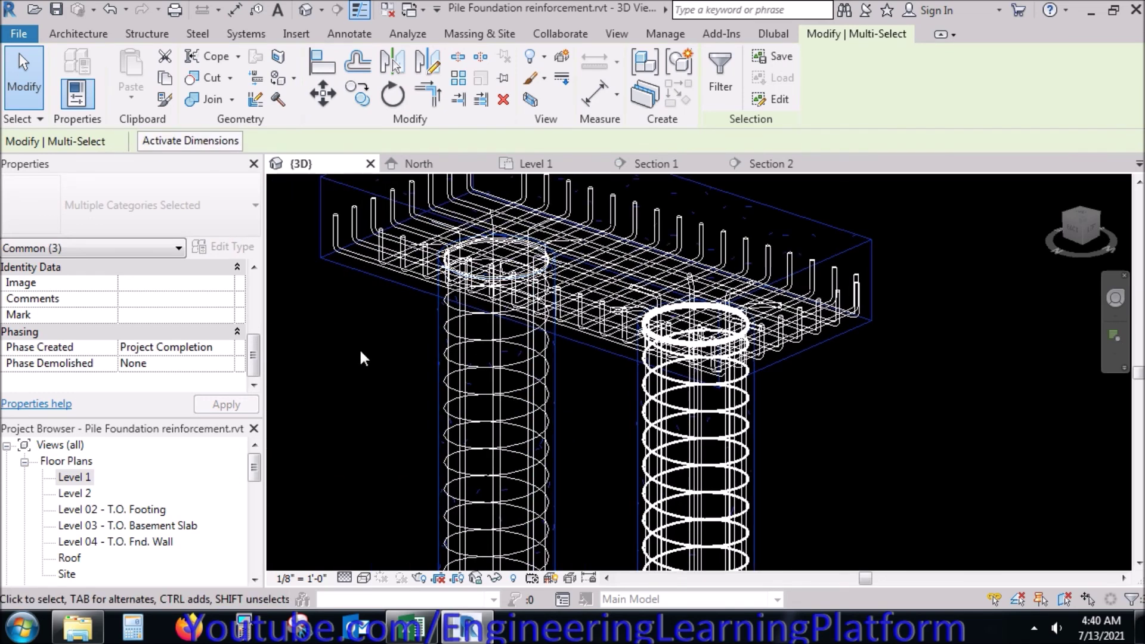
right_click(359, 346)
left_click(623, 245)
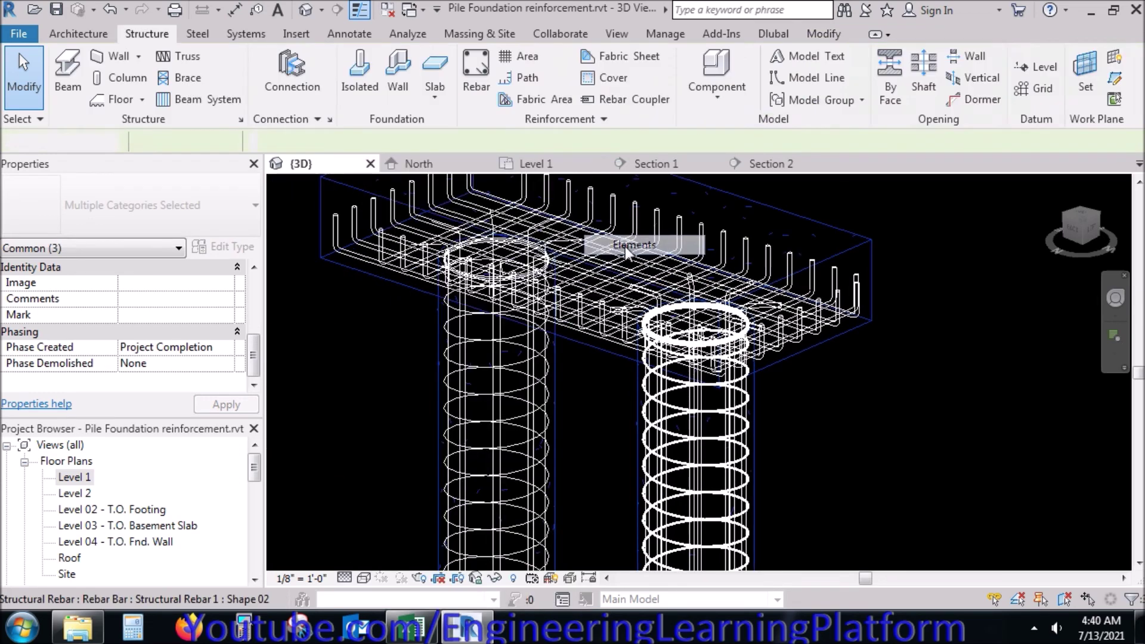
Step: Select all 22 rebar elements with a crossing window
scroll(616, 272, "down", 3)
scroll(616, 272, "down", 2)
mouse_move(803, 463)
left_mouse_down()
mouse_move(535, 227)
mouse_move(498, 240)
left_mouse_up()
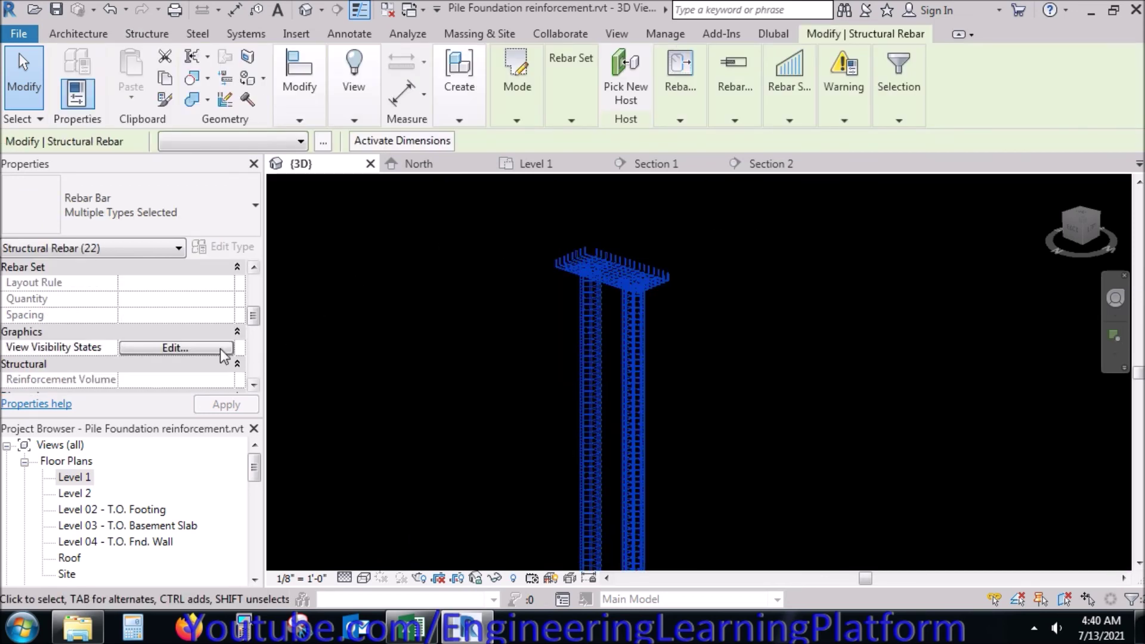
Step: Make the rebar display as solid in the {3D} view
left_click(221, 349)
left_click_drag(411, 223, 416, 370)
left_click(732, 371)
left_click(708, 474)
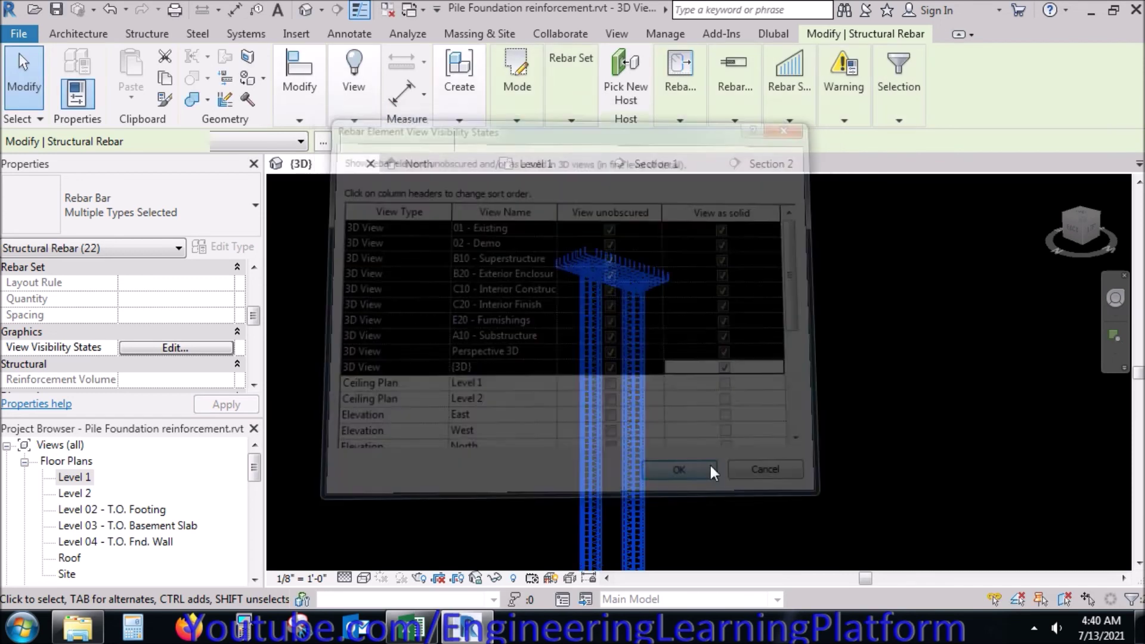
key("Escape")
Step: Switch the 3D view to the Shaded visual style
left_click(364, 578)
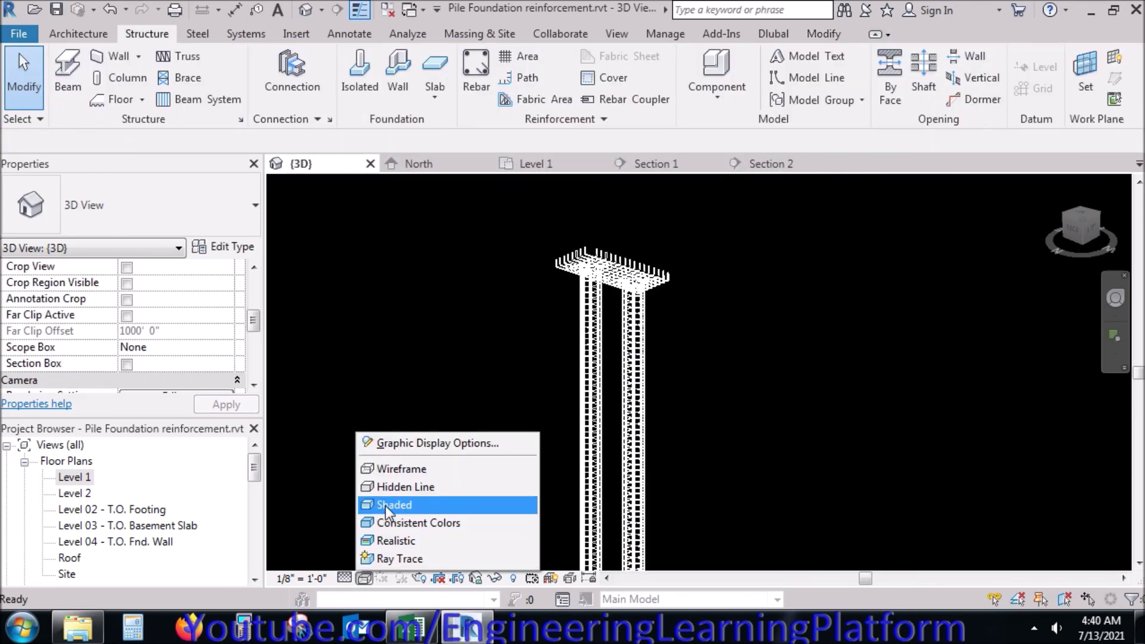
left_click(391, 503)
scroll(635, 310, "up", 3)
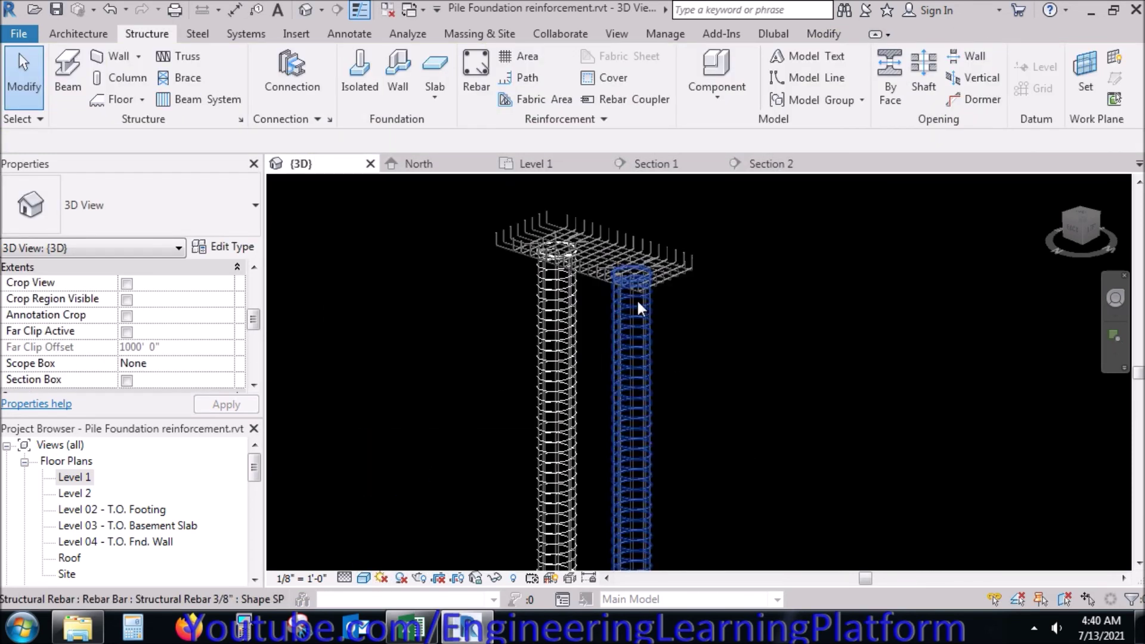
scroll(564, 306, "up", 3)
scroll(538, 303, "up", 2)
Step: Pan, zoom and orbit to inspect both solid spiral cages and the pile cap mesh
mouse_move(538, 303)
middle_mouse_down()
mouse_move(618, 378)
mouse_move(652, 437)
mouse_move(718, 467)
mouse_move(781, 478)
mouse_move(854, 483)
mouse_move(837, 471)
mouse_move(891, 358)
middle_mouse_up()
scroll(656, 418, "down", 3)
scroll(640, 401, "up", 2)
scroll(625, 416, "up", 1)
scroll(860, 267, "down", 2)
scroll(856, 467, "down", 2)
mouse_move(815, 455)
middle_mouse_down()
mouse_move(841, 422)
mouse_move(818, 235)
mouse_move(787, 358)
middle_mouse_up()
scroll(761, 518, "up", 3)
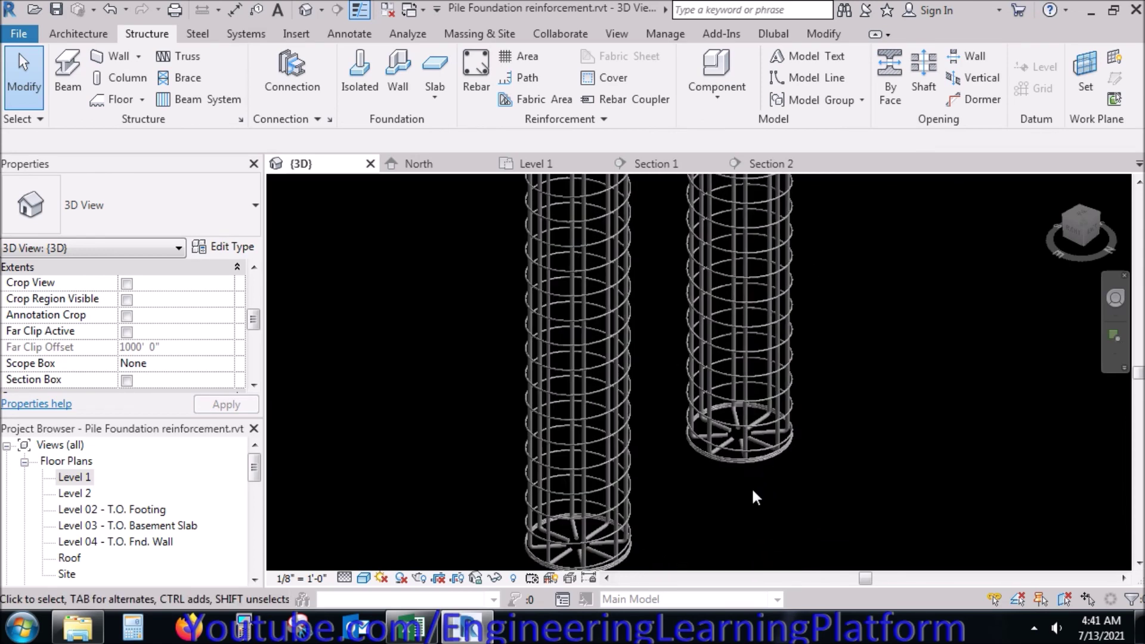
scroll(753, 492, "up", 4)
scroll(753, 493, "down", 3)
scroll(743, 511, "down", 3)
mouse_move(743, 510)
middle_mouse_down("shift")
mouse_move(705, 555)
mouse_move(496, 554)
mouse_move(524, 552)
middle_mouse_up("shift")
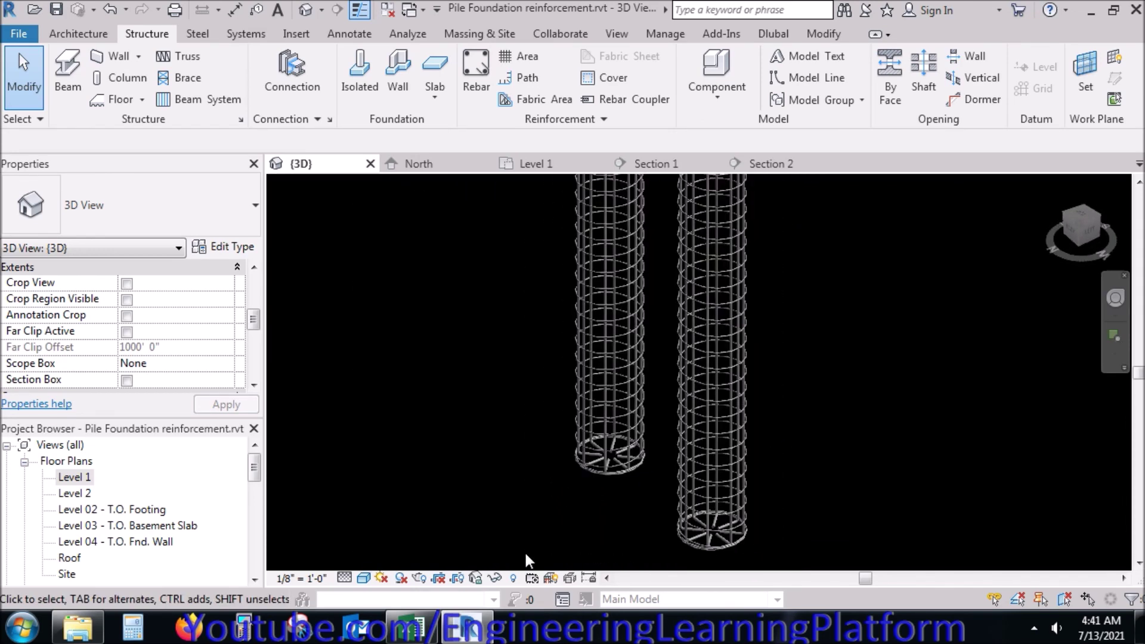
scroll(495, 440, "down", 2)
scroll(603, 245, "up", 2)
scroll(603, 246, "up", 2)
scroll(471, 323, "up", 1)
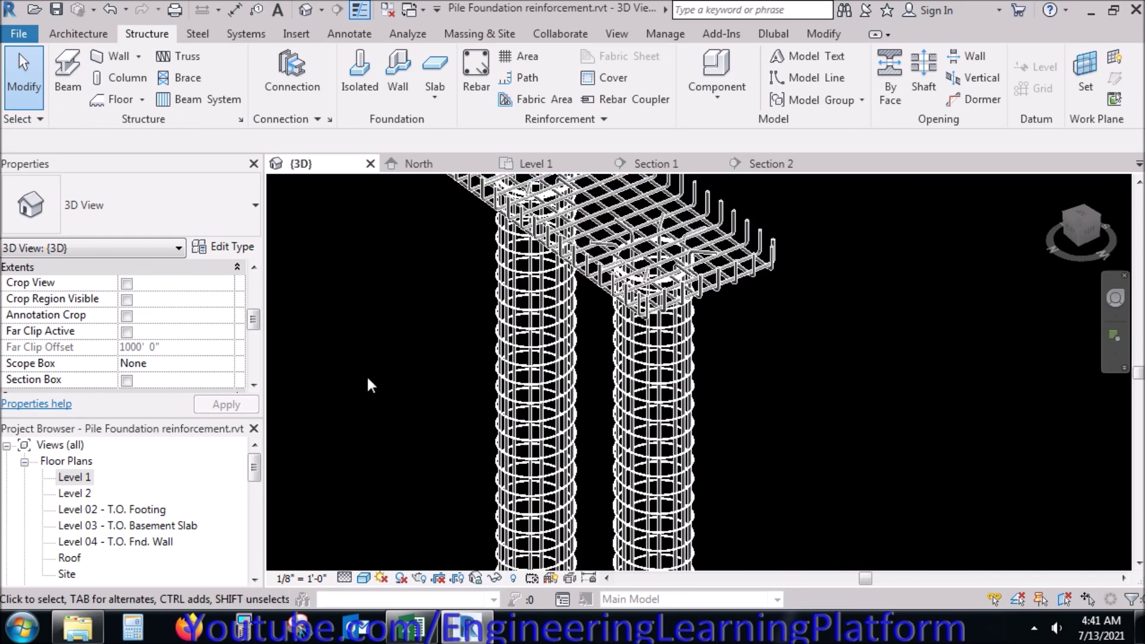
scroll(367, 370, "down", 1)
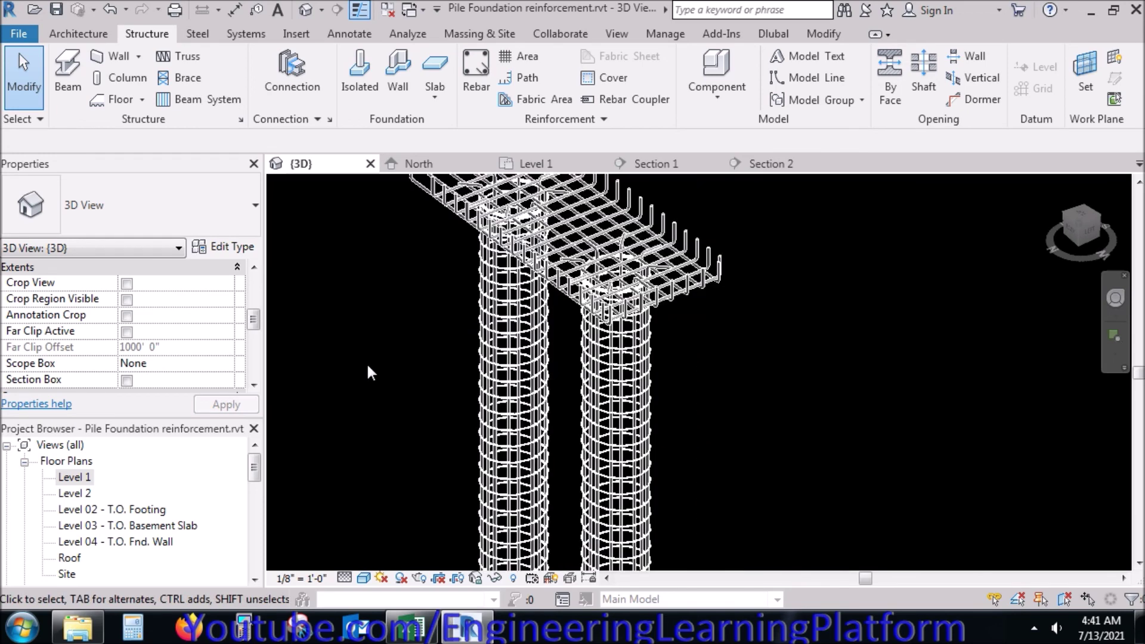
Step: Close inactive views and unhide the slab and both piles via Reveal Hidden Elements
left_click(387, 13)
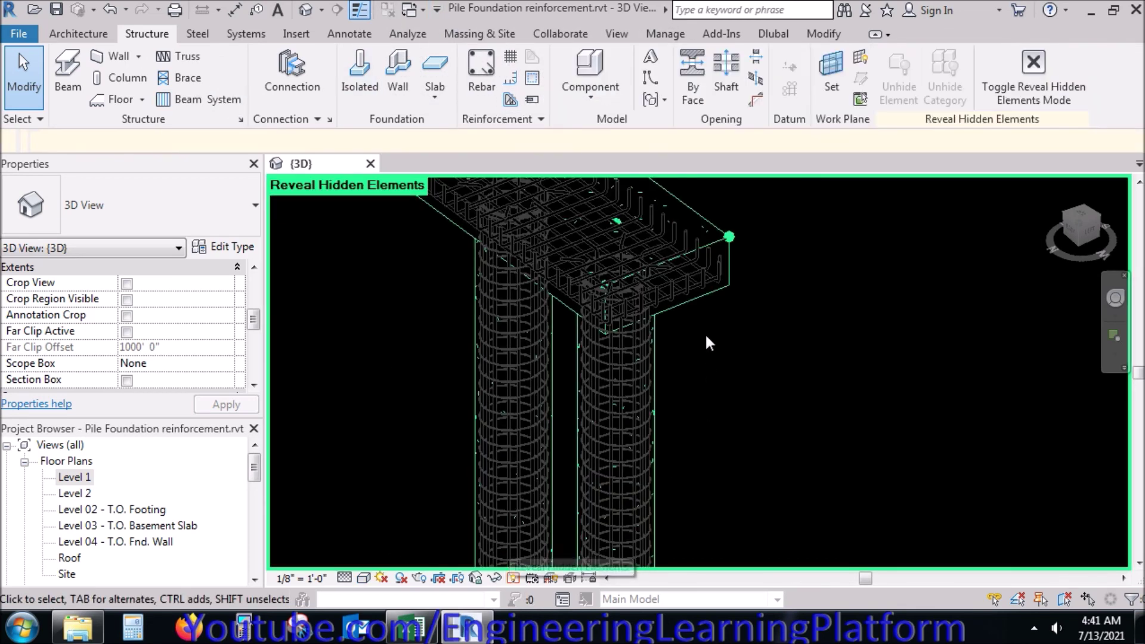
left_click(717, 290)
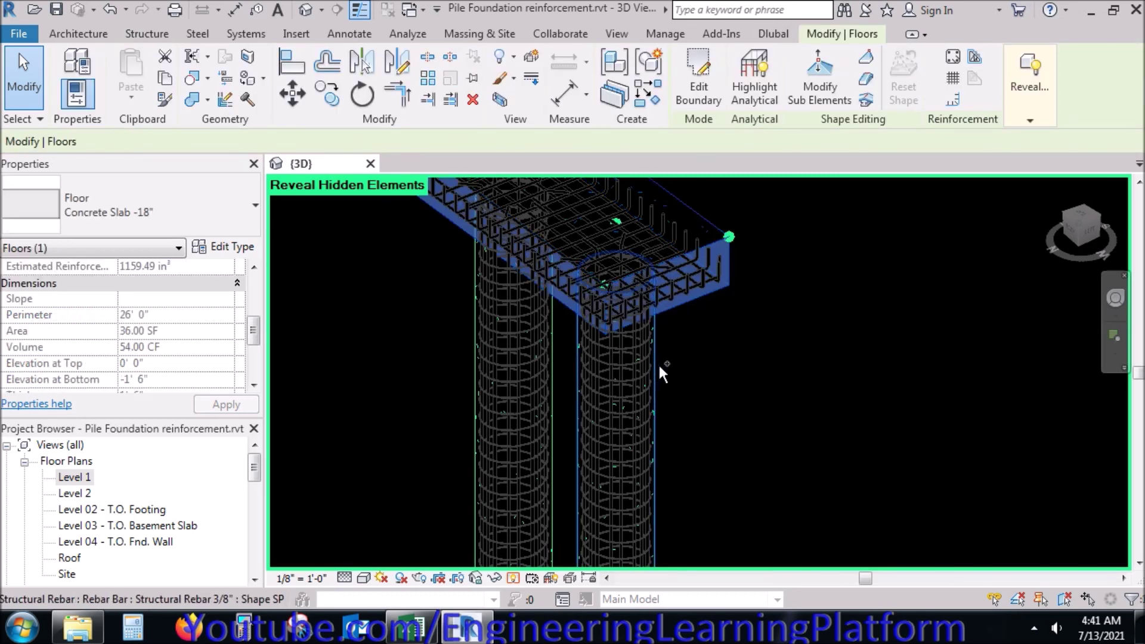
left_click(656, 363, "ctrl")
left_click(559, 370, "ctrl")
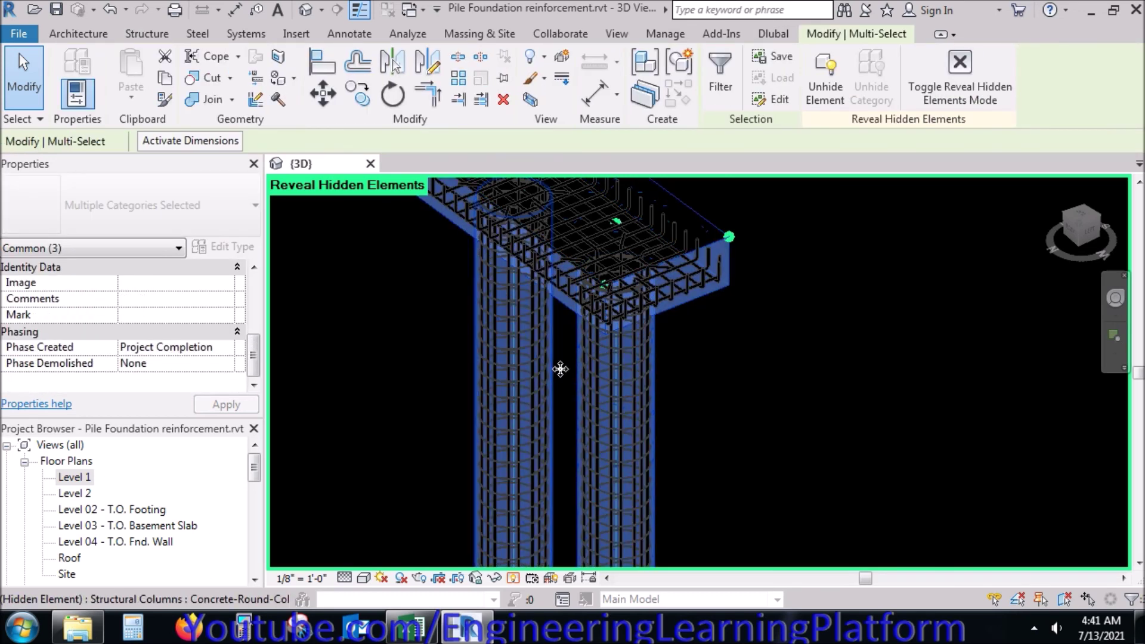
right_click(793, 349)
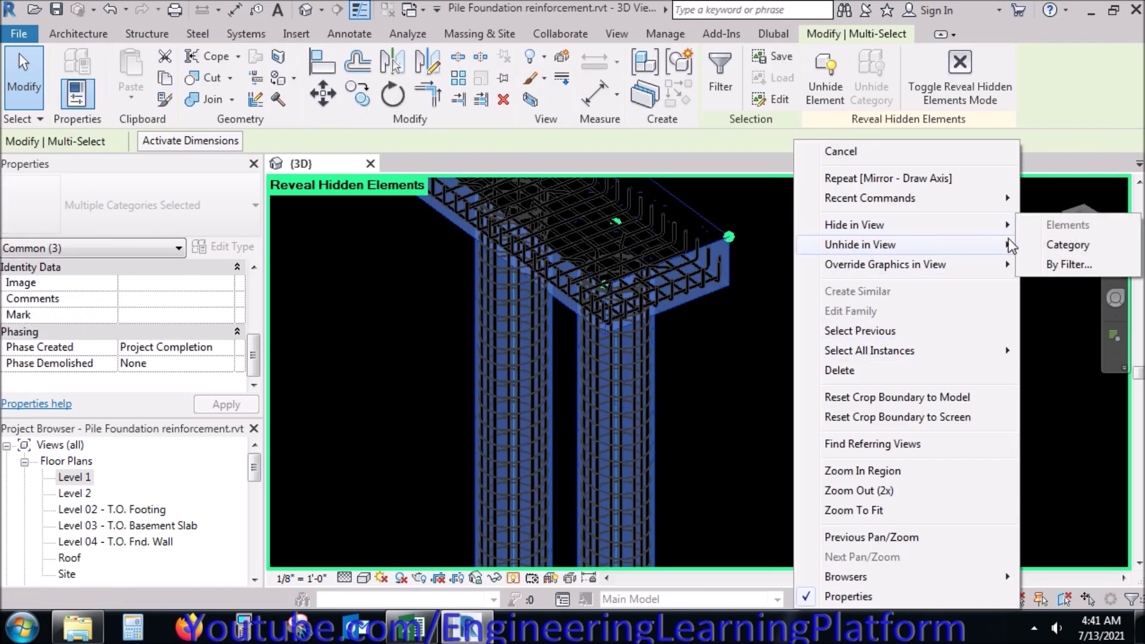
left_click(1037, 246)
left_click(769, 356)
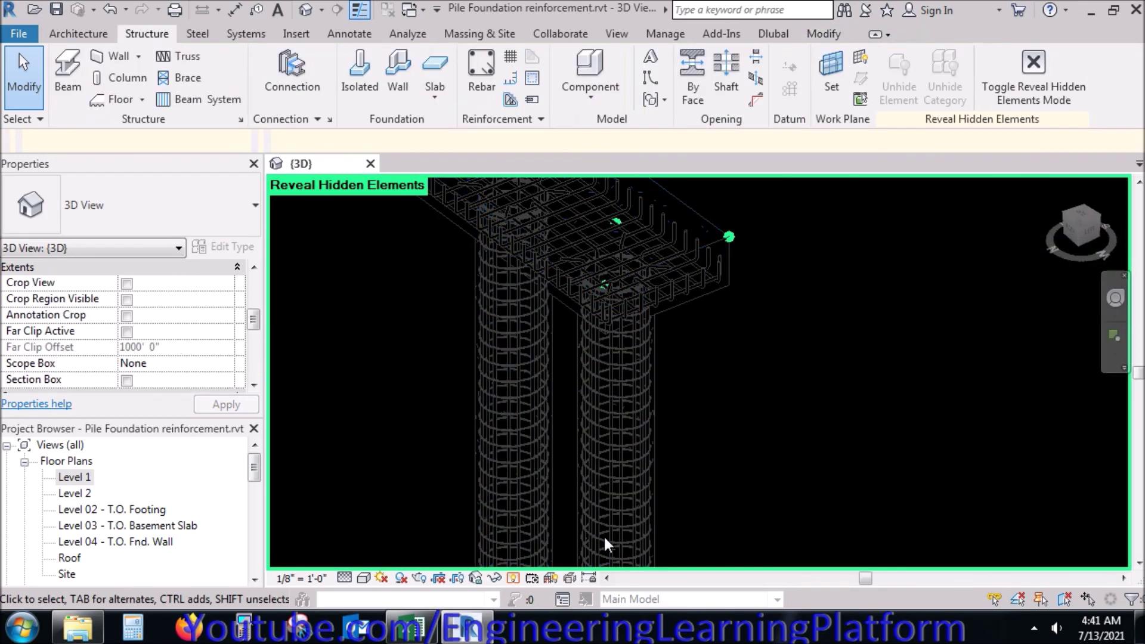
left_click(511, 577)
Step: Show the 3D view in Realistic style, frame the pile cap, then open Level 1
left_click(364, 578)
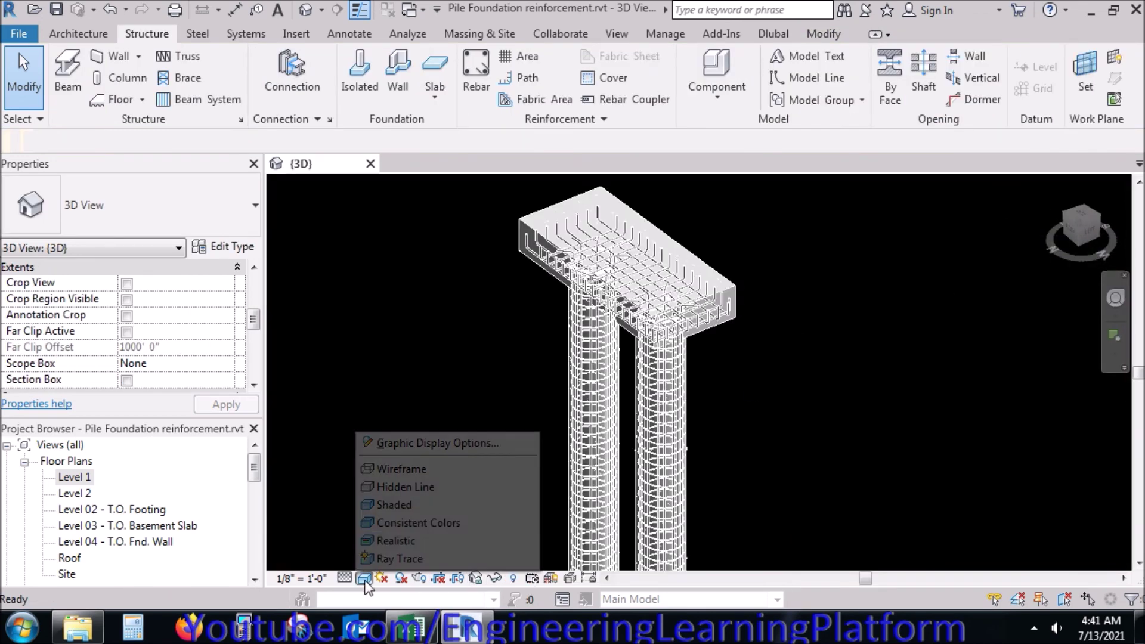
left_click(398, 538)
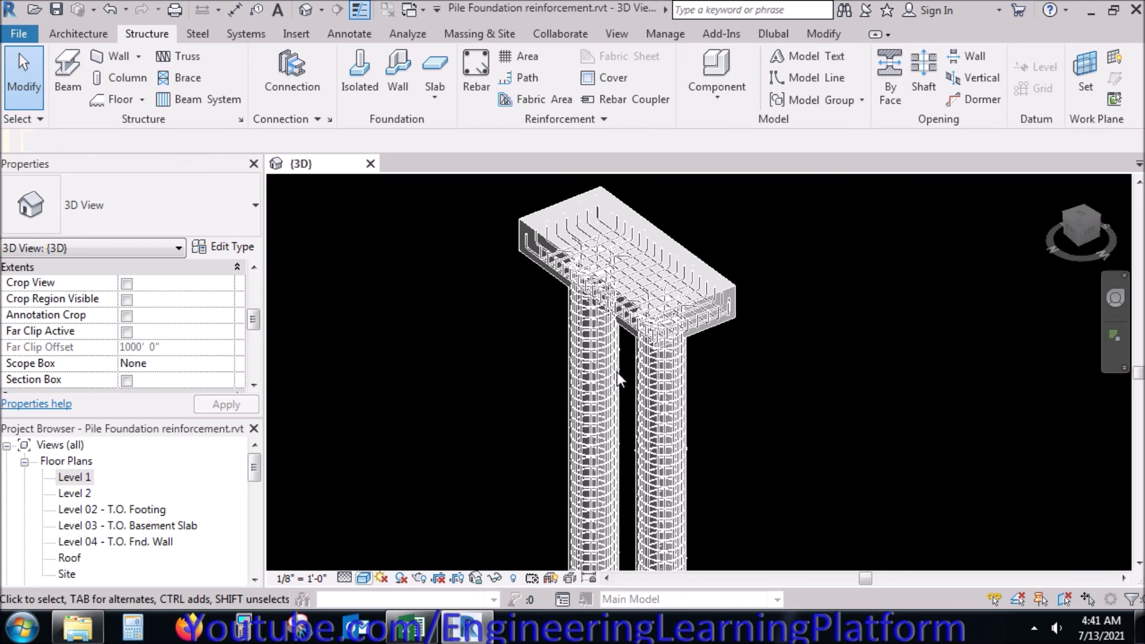
scroll(628, 371, "up", 3)
mouse_move(633, 355)
middle_mouse_down()
mouse_move(679, 526)
mouse_move(767, 525)
mouse_move(512, 415)
middle_mouse_up()
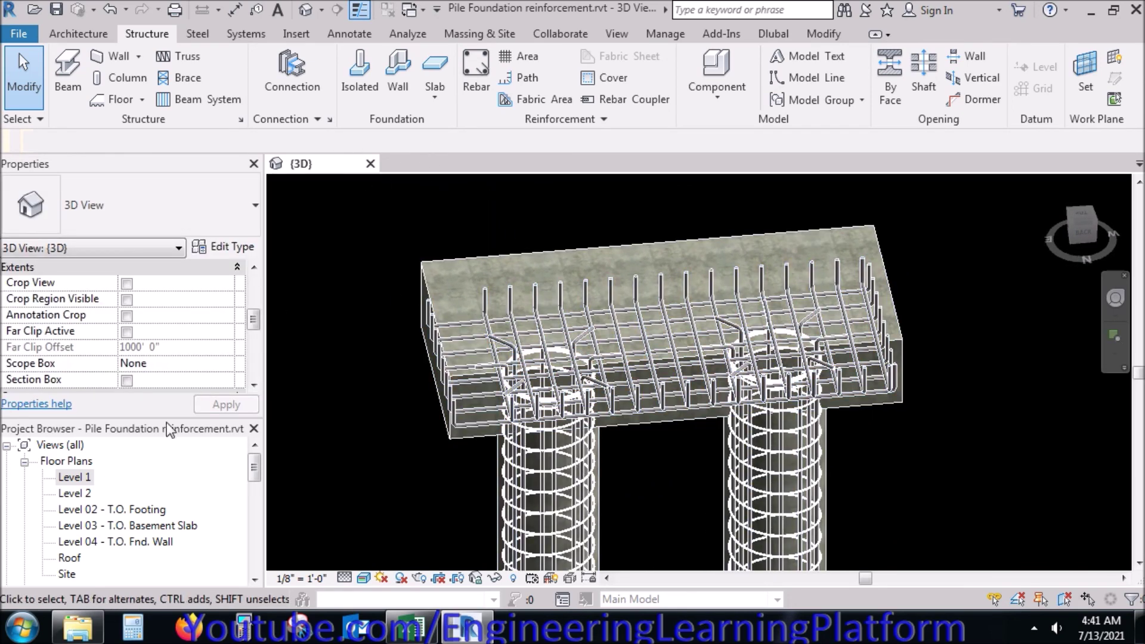
double_click(87, 477)
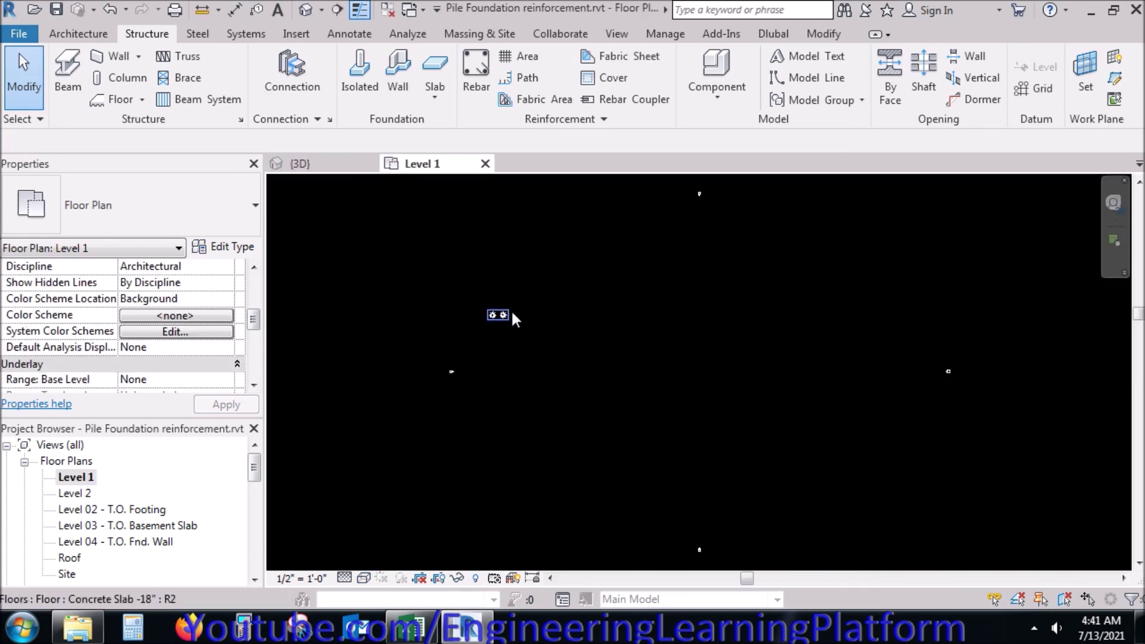
Step: Draw a section line across both piles and open the new Section 3 view
scroll(506, 310, "up", 4)
scroll(476, 316, "up", 2)
scroll(474, 329, "up", 2)
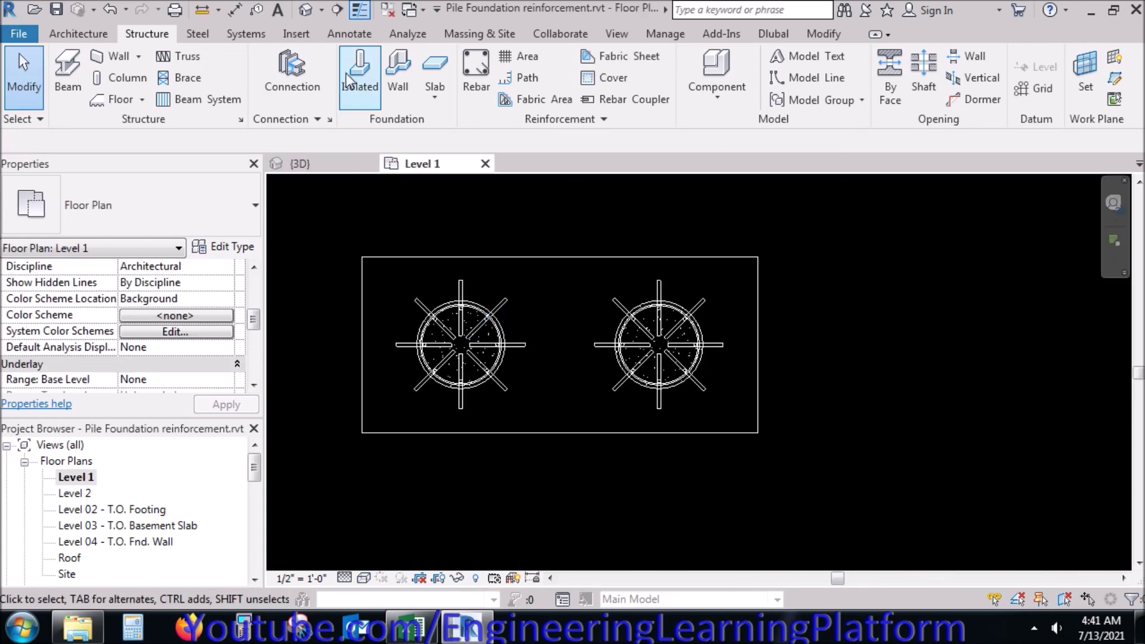
left_click(338, 10)
left_click(301, 357)
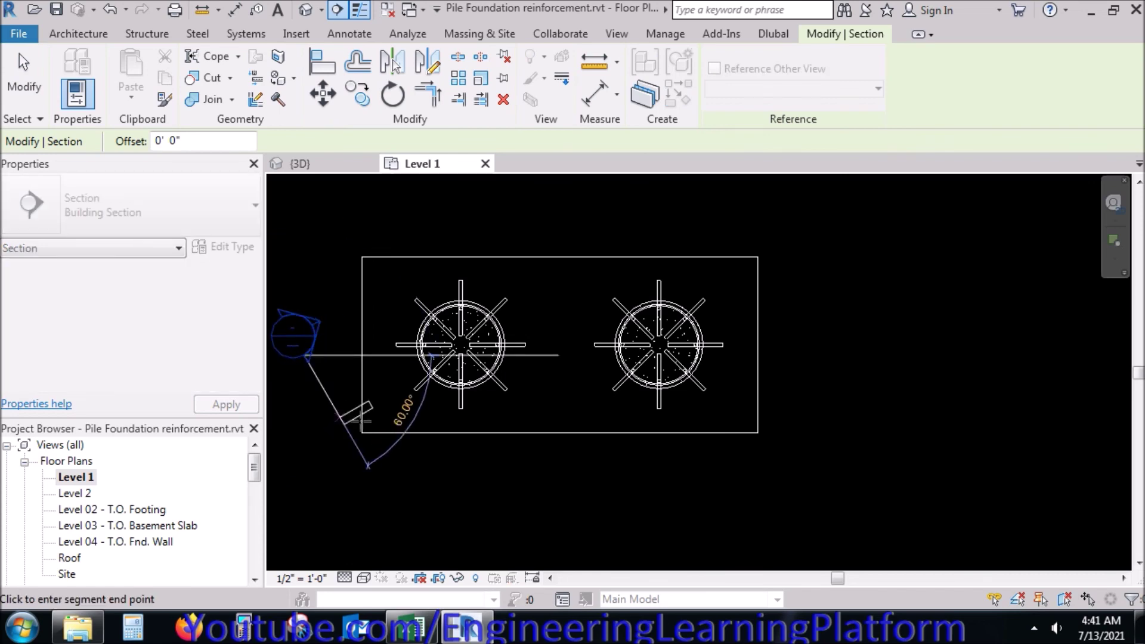
left_click(859, 361)
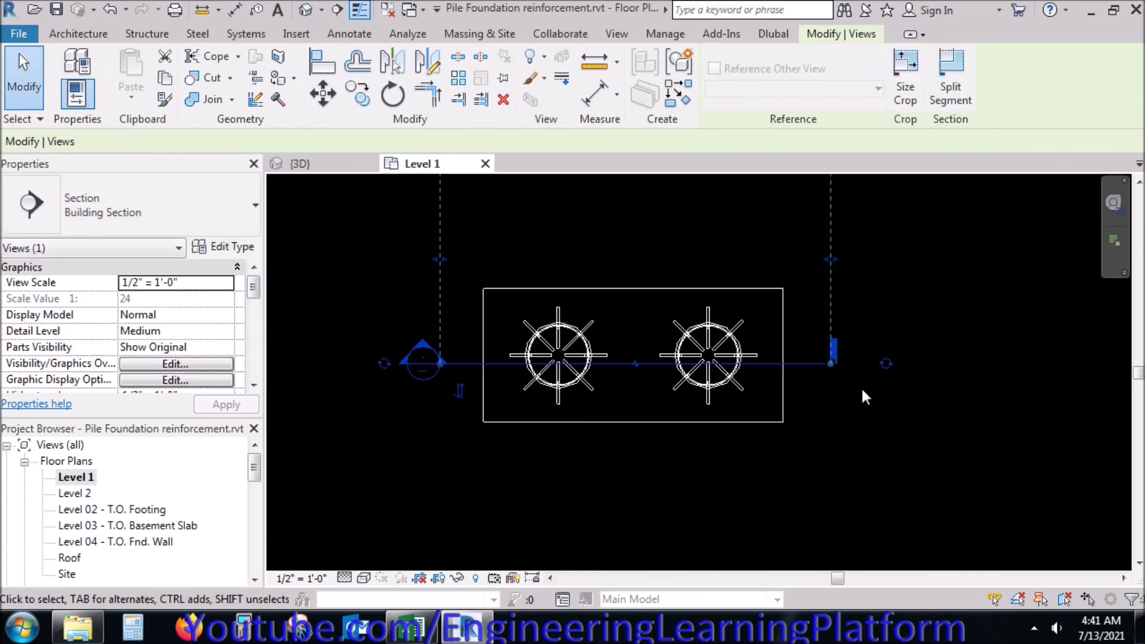
key("Escape")
double_click(424, 363)
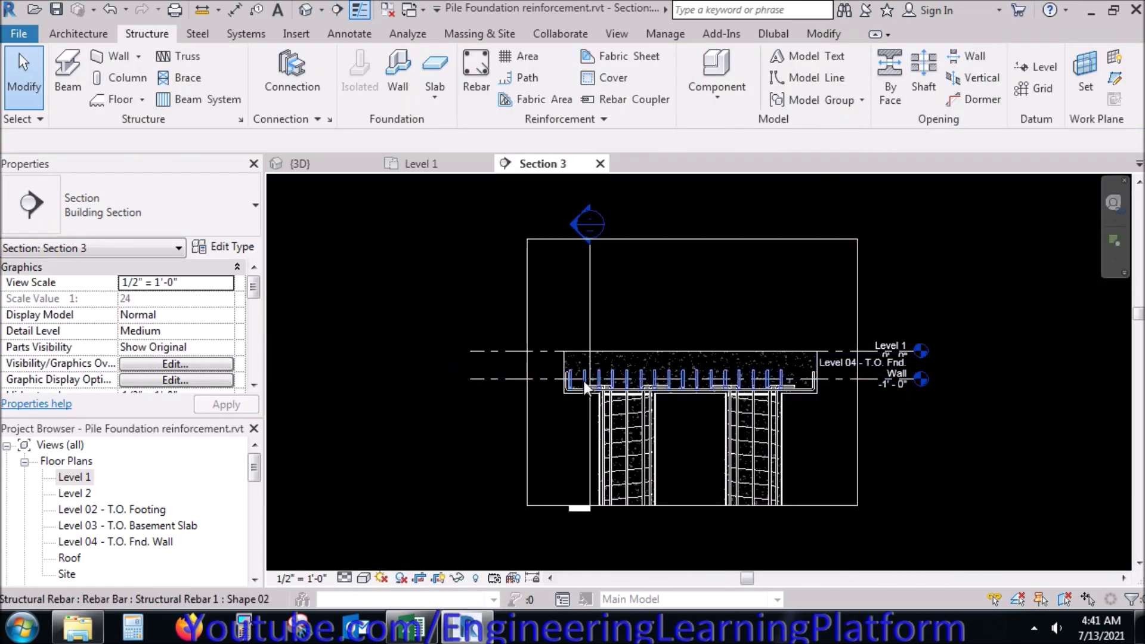
Step: Set the cap's top rebar set quantity to 18 bars at 0' 6" spacing
scroll(605, 403, "up", 3)
middle_click_drag(953, 413, 720, 436)
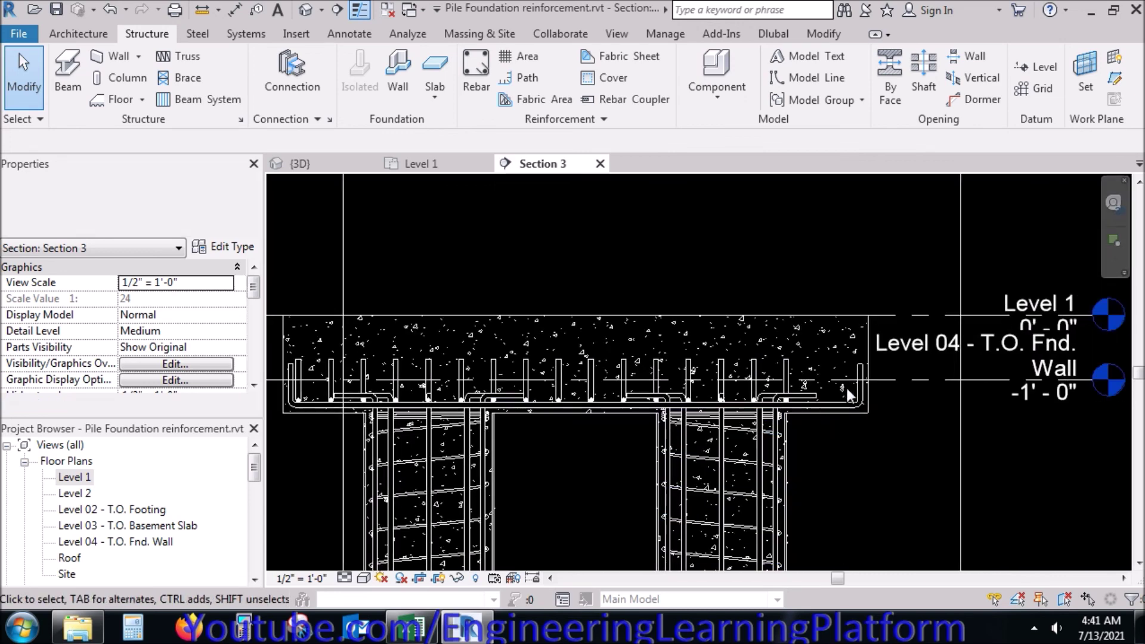
left_click(789, 377)
mouse_move(679, 87)
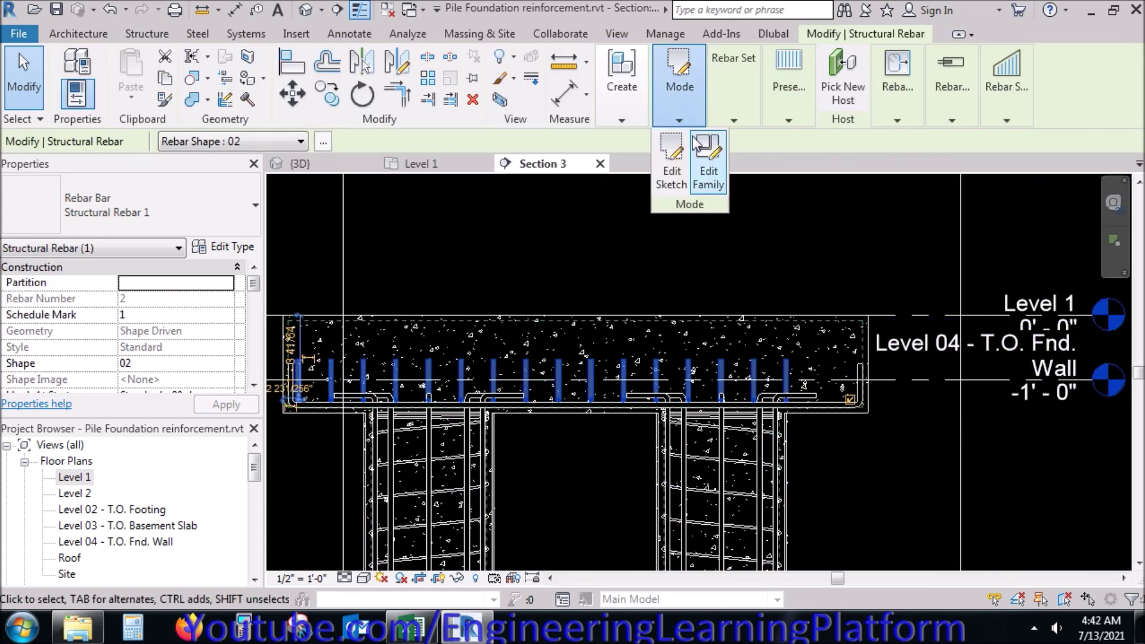
mouse_move(733, 87)
double_click(776, 162)
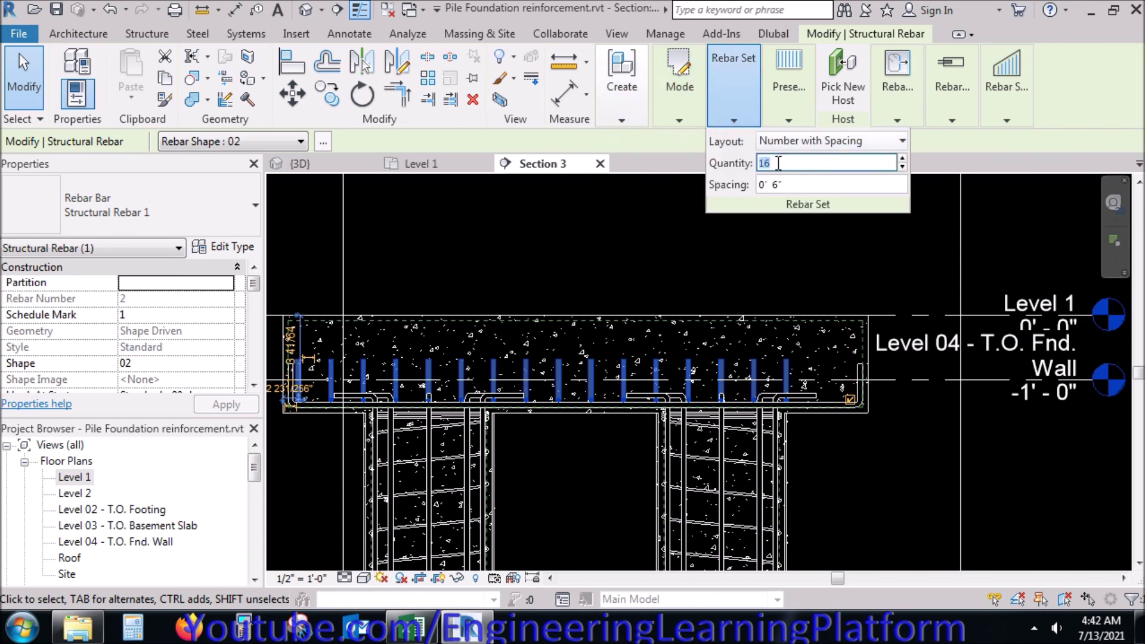
key("Return")
key("Tab")
key("Tab")
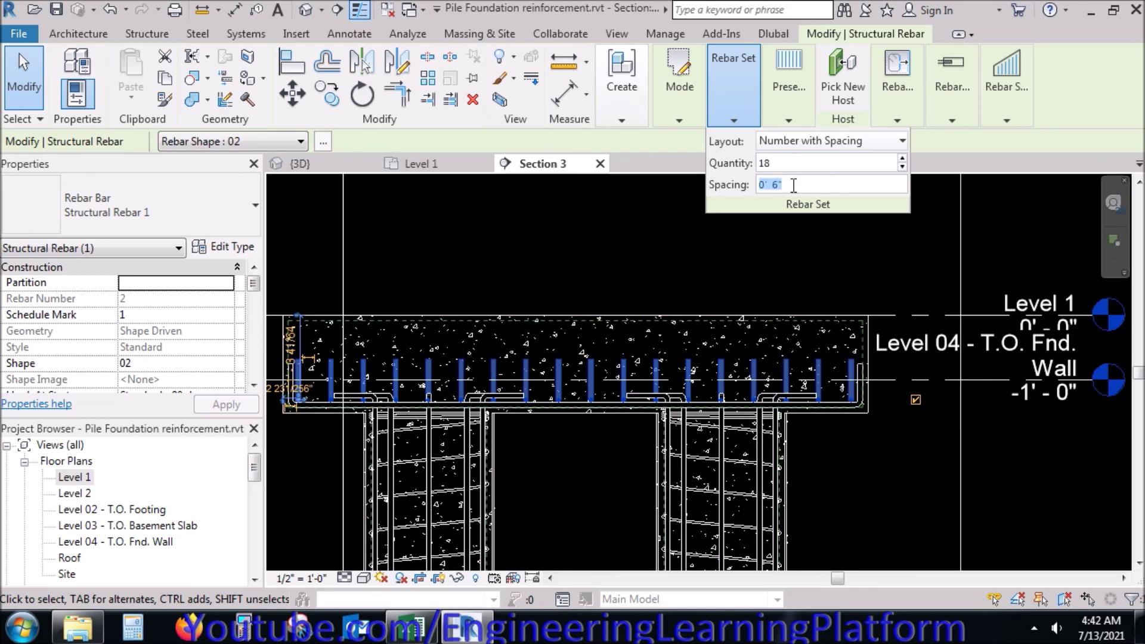
key("Escape")
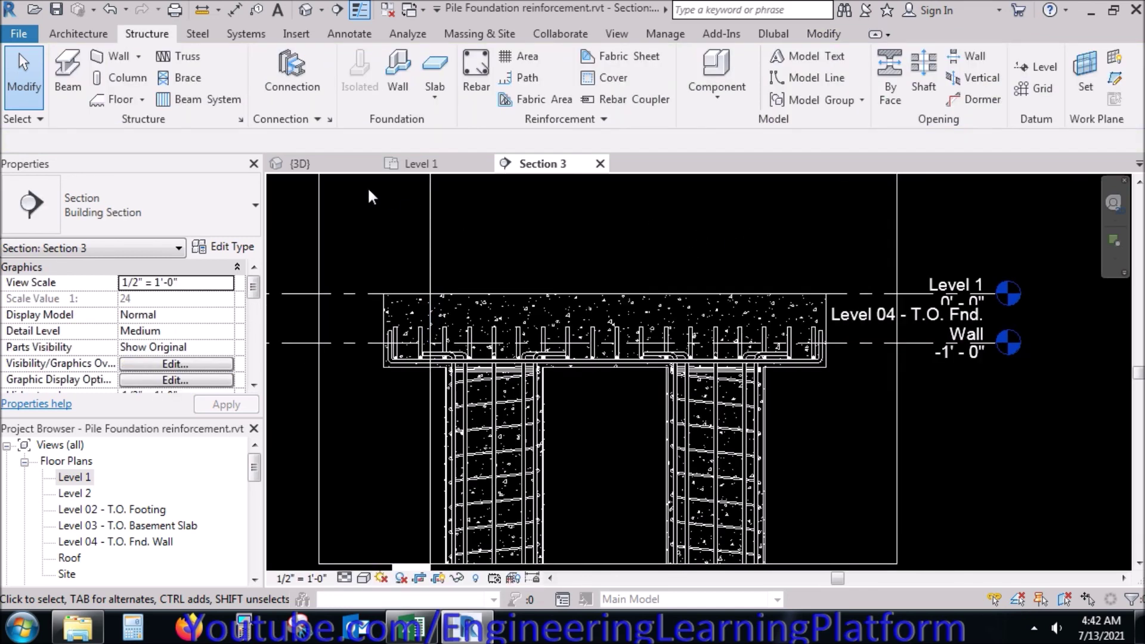
Step: Return to the {3D} view and orbit to see the reinforced cap from above
left_click(320, 167)
middle_click_drag(1008, 484, 902, 504, "shift")
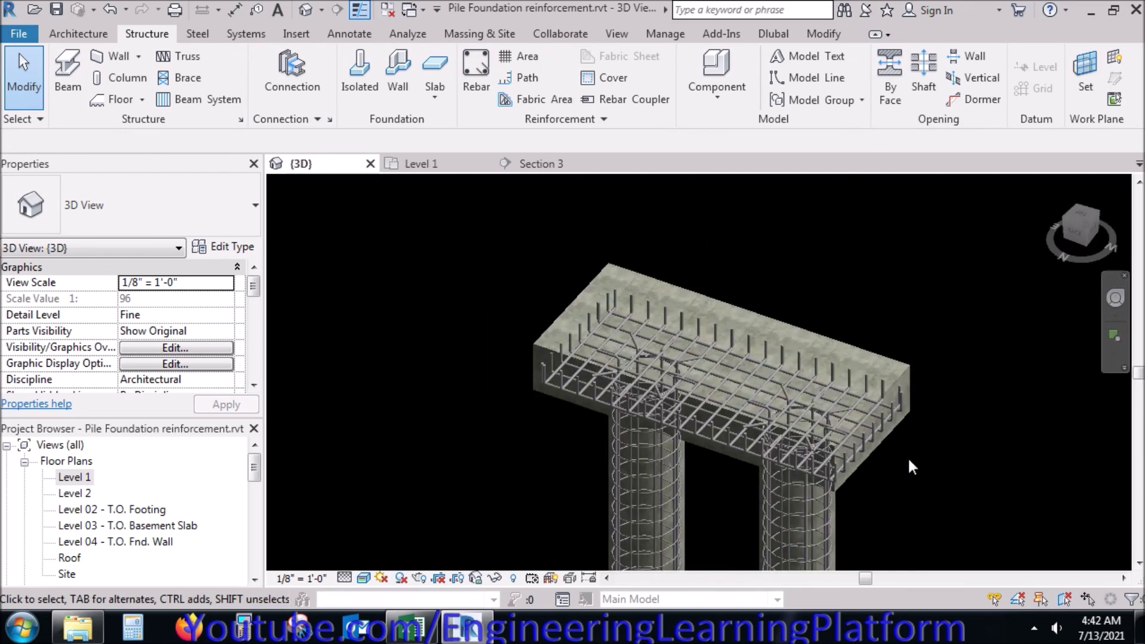